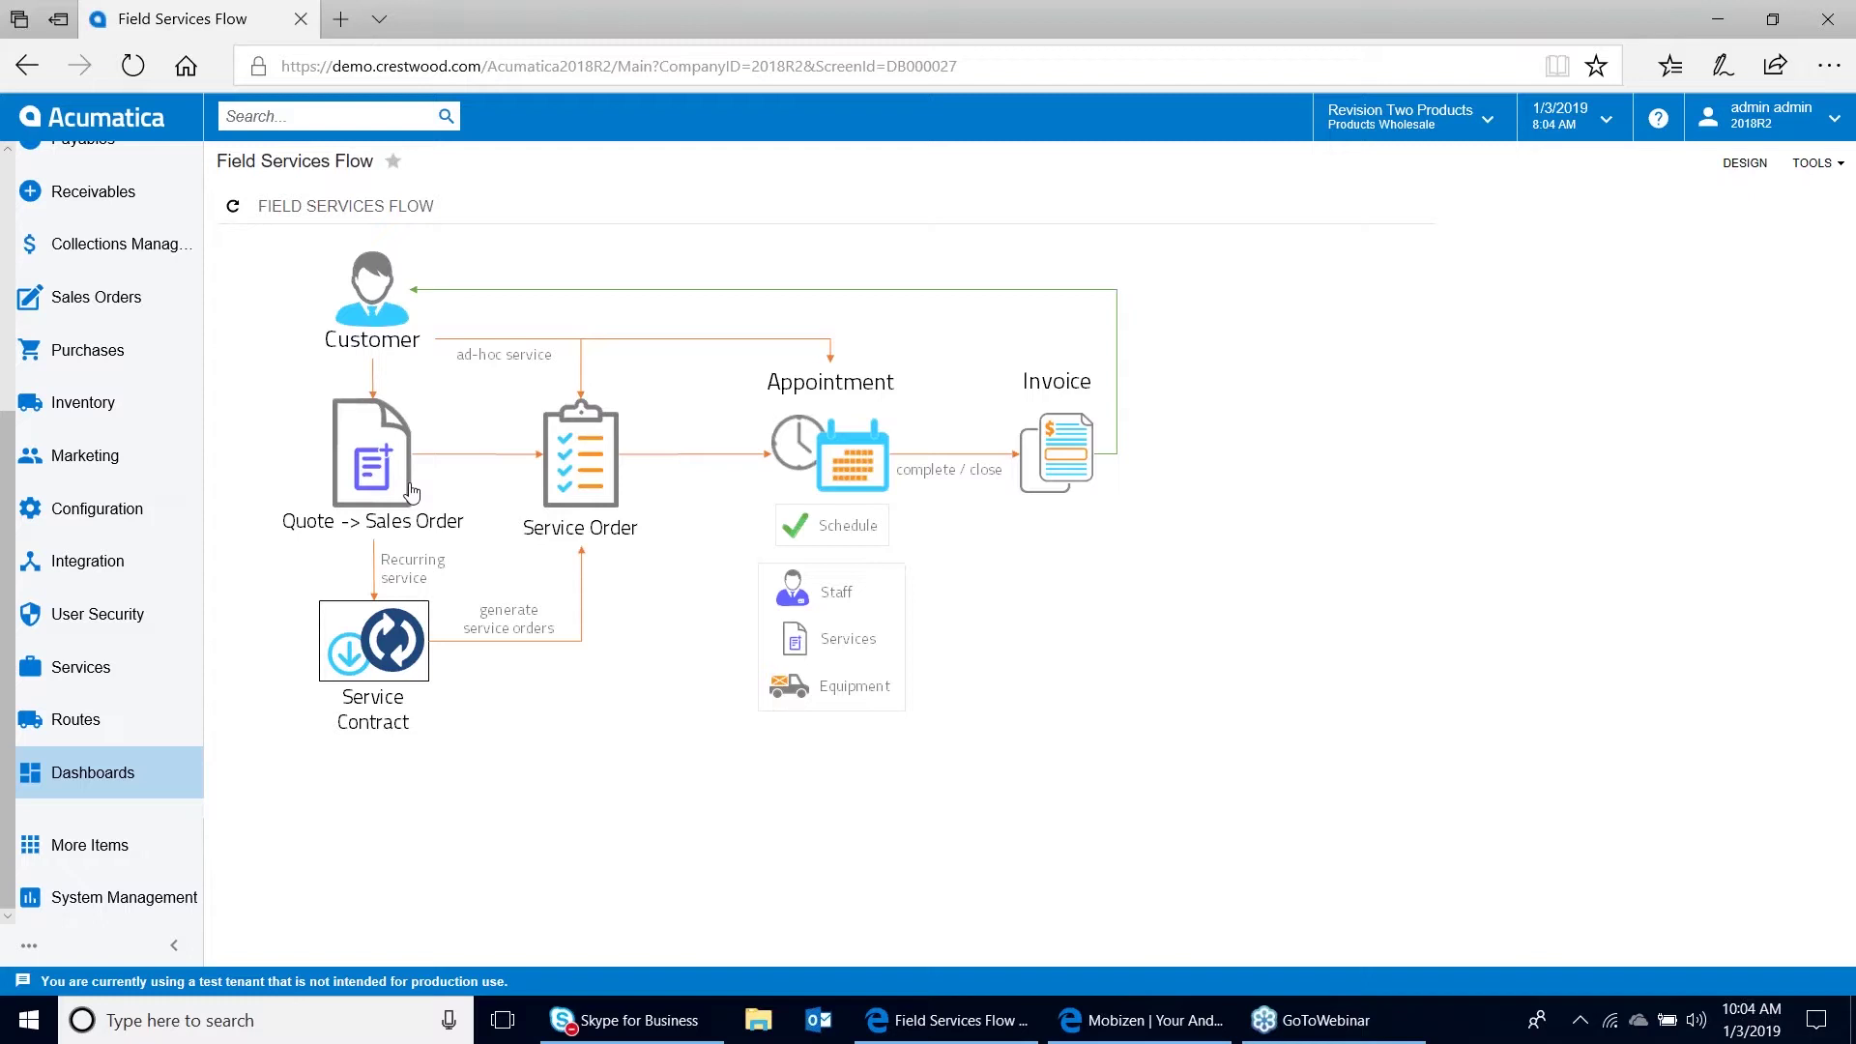
Go from the Field Services Flow diagram to the Sales Orders list
left_click(97, 298)
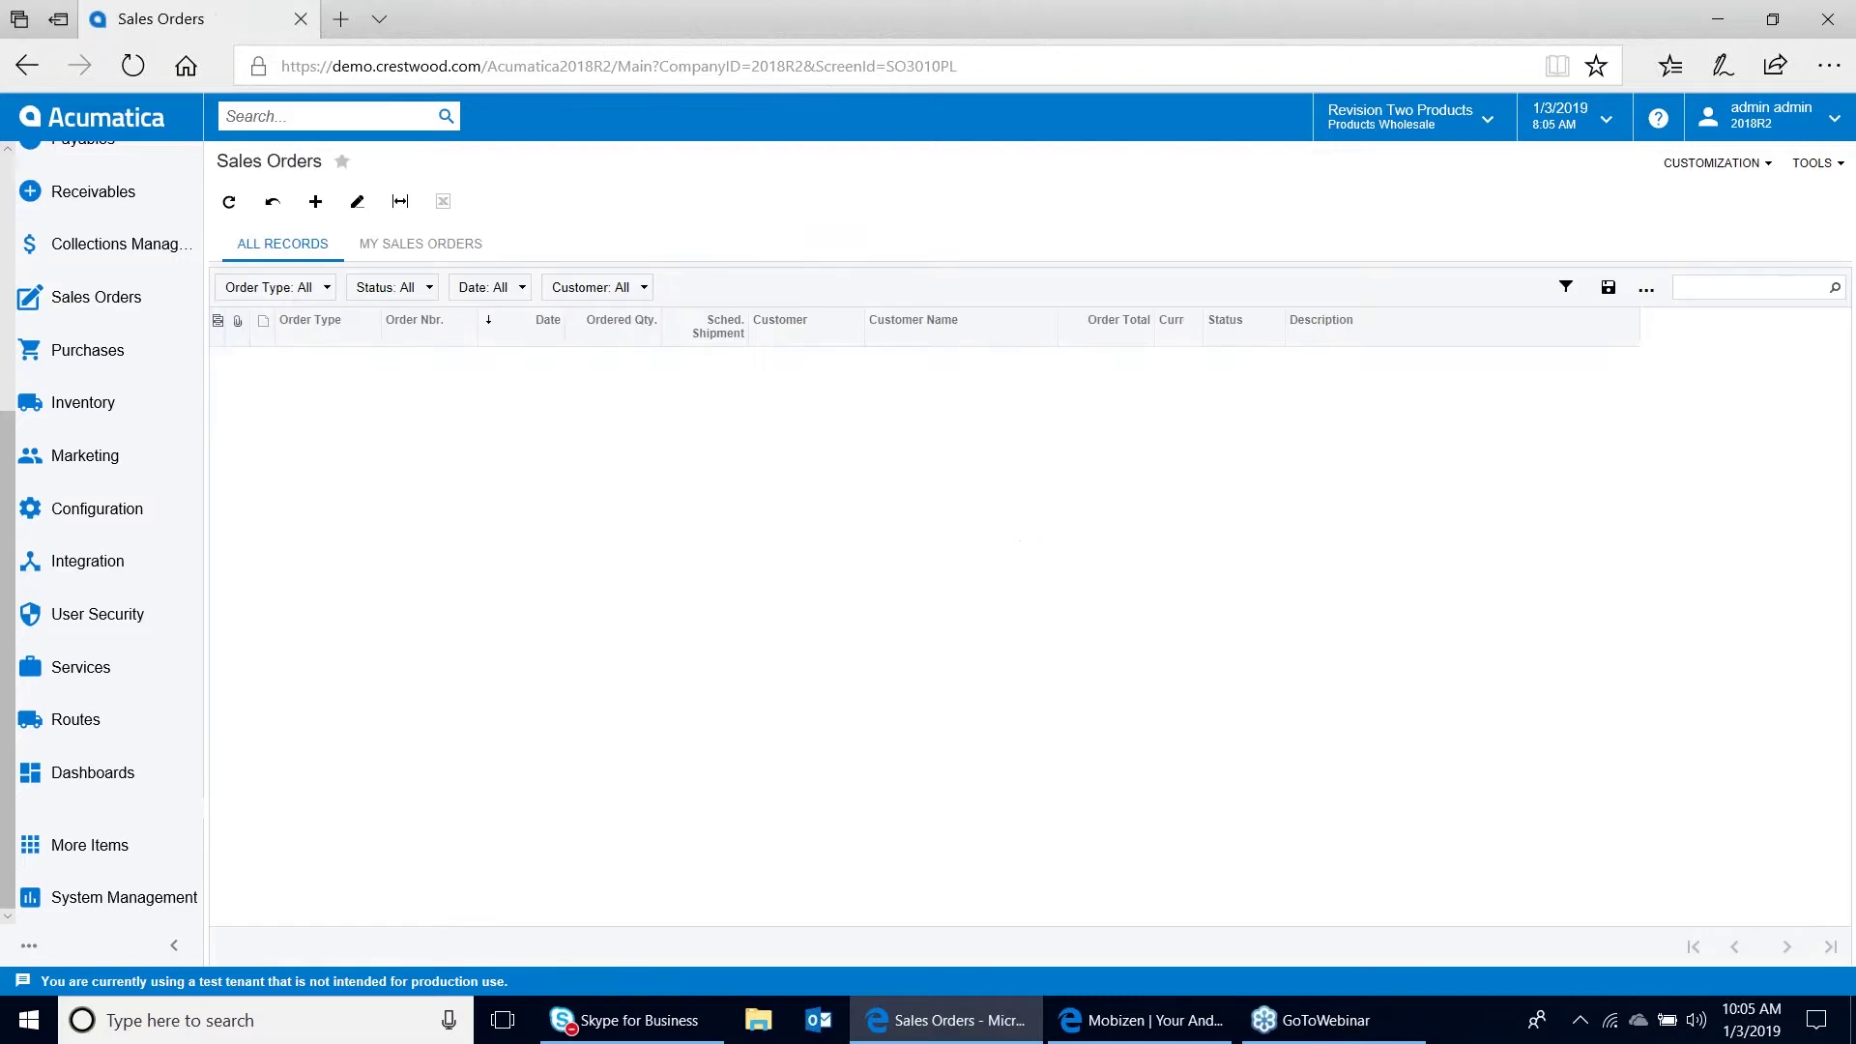
Create an SF-type sales order for customer ACTIVESTAF (Active Staffing Service), dismissing the credit note
left_click(485, 367)
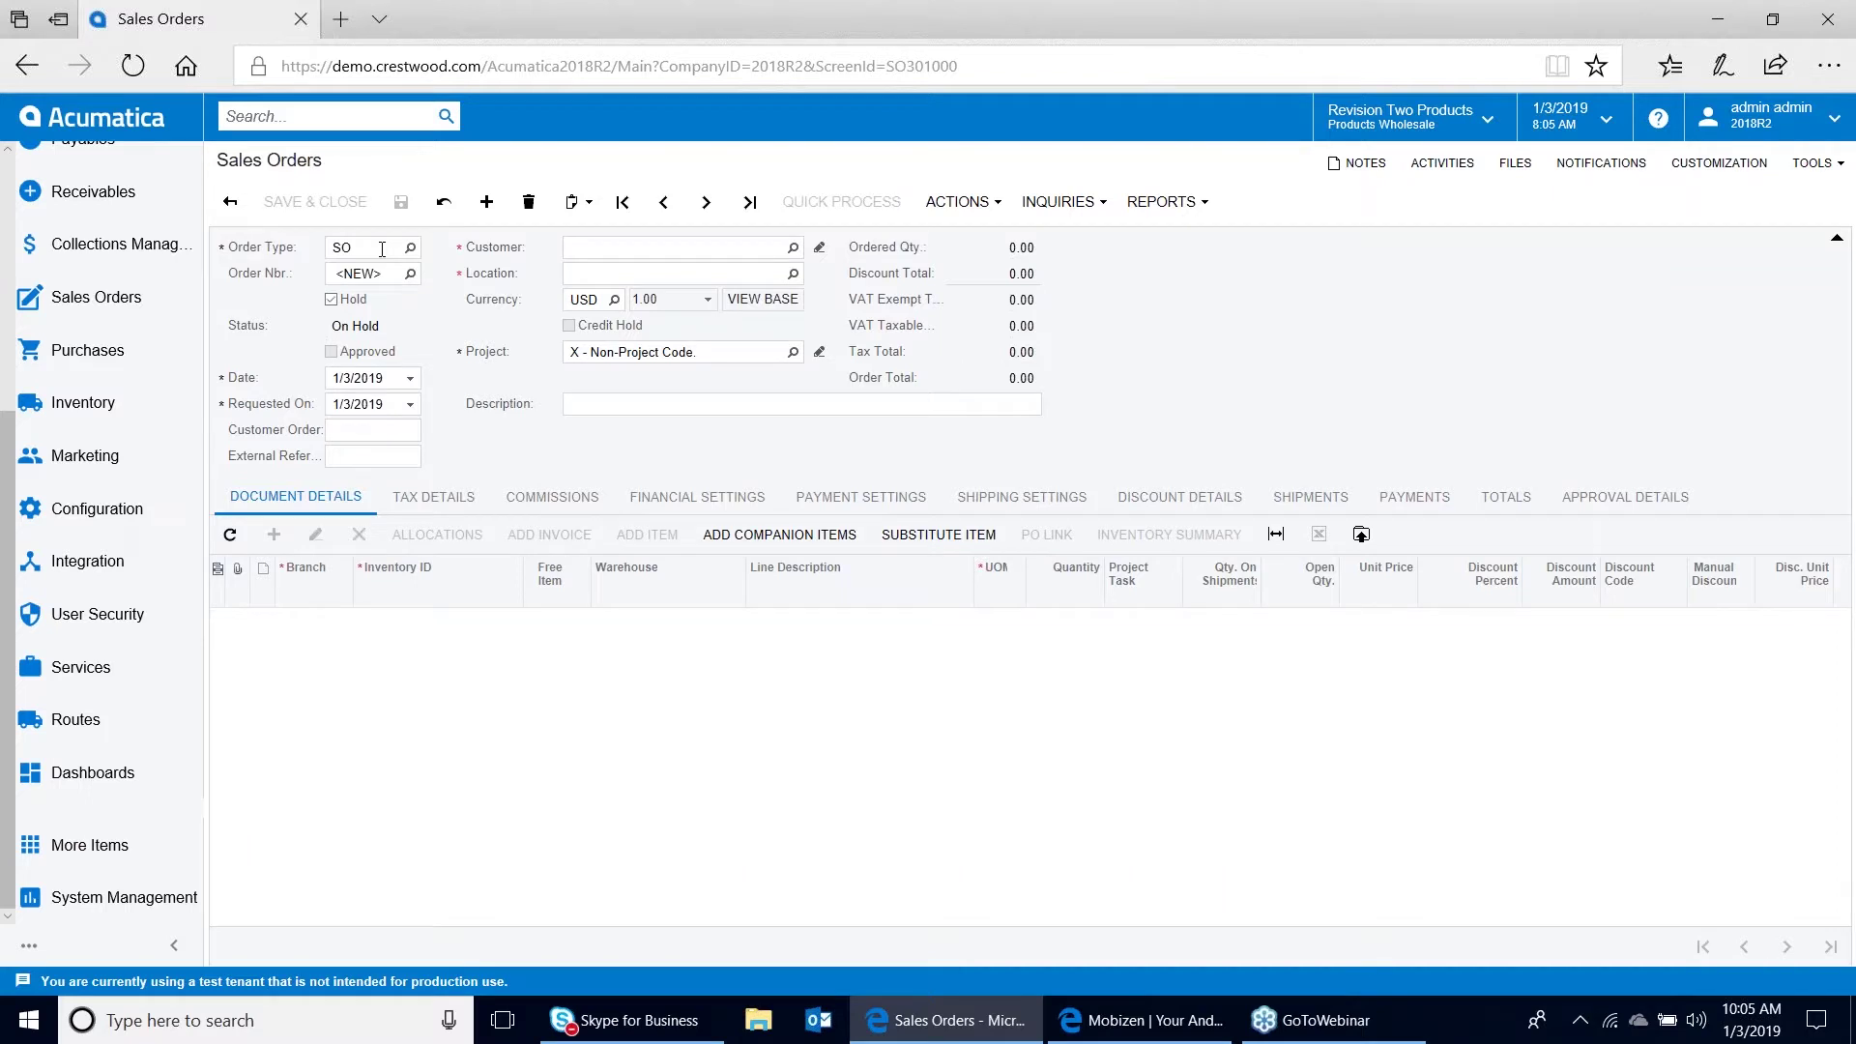
left_click(382, 249)
type("sf")
key("Tab")
left_click(593, 251)
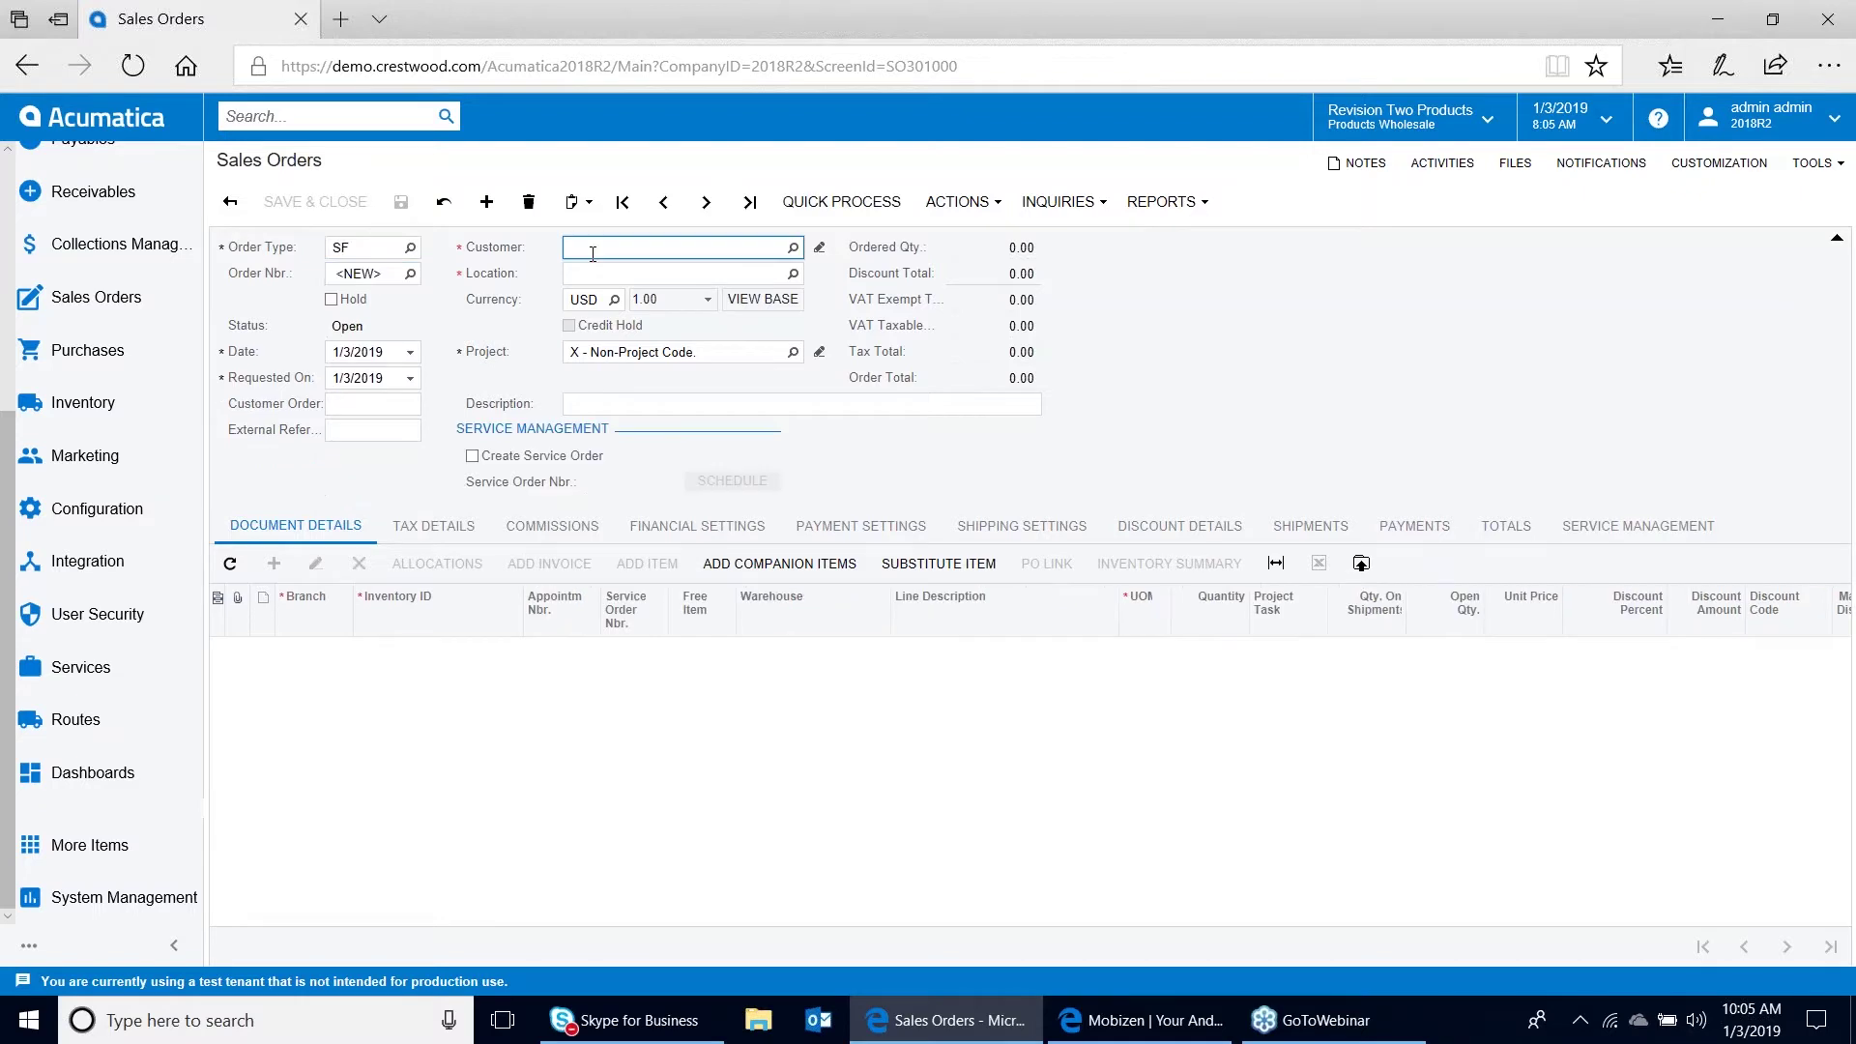
type("active")
key("Return")
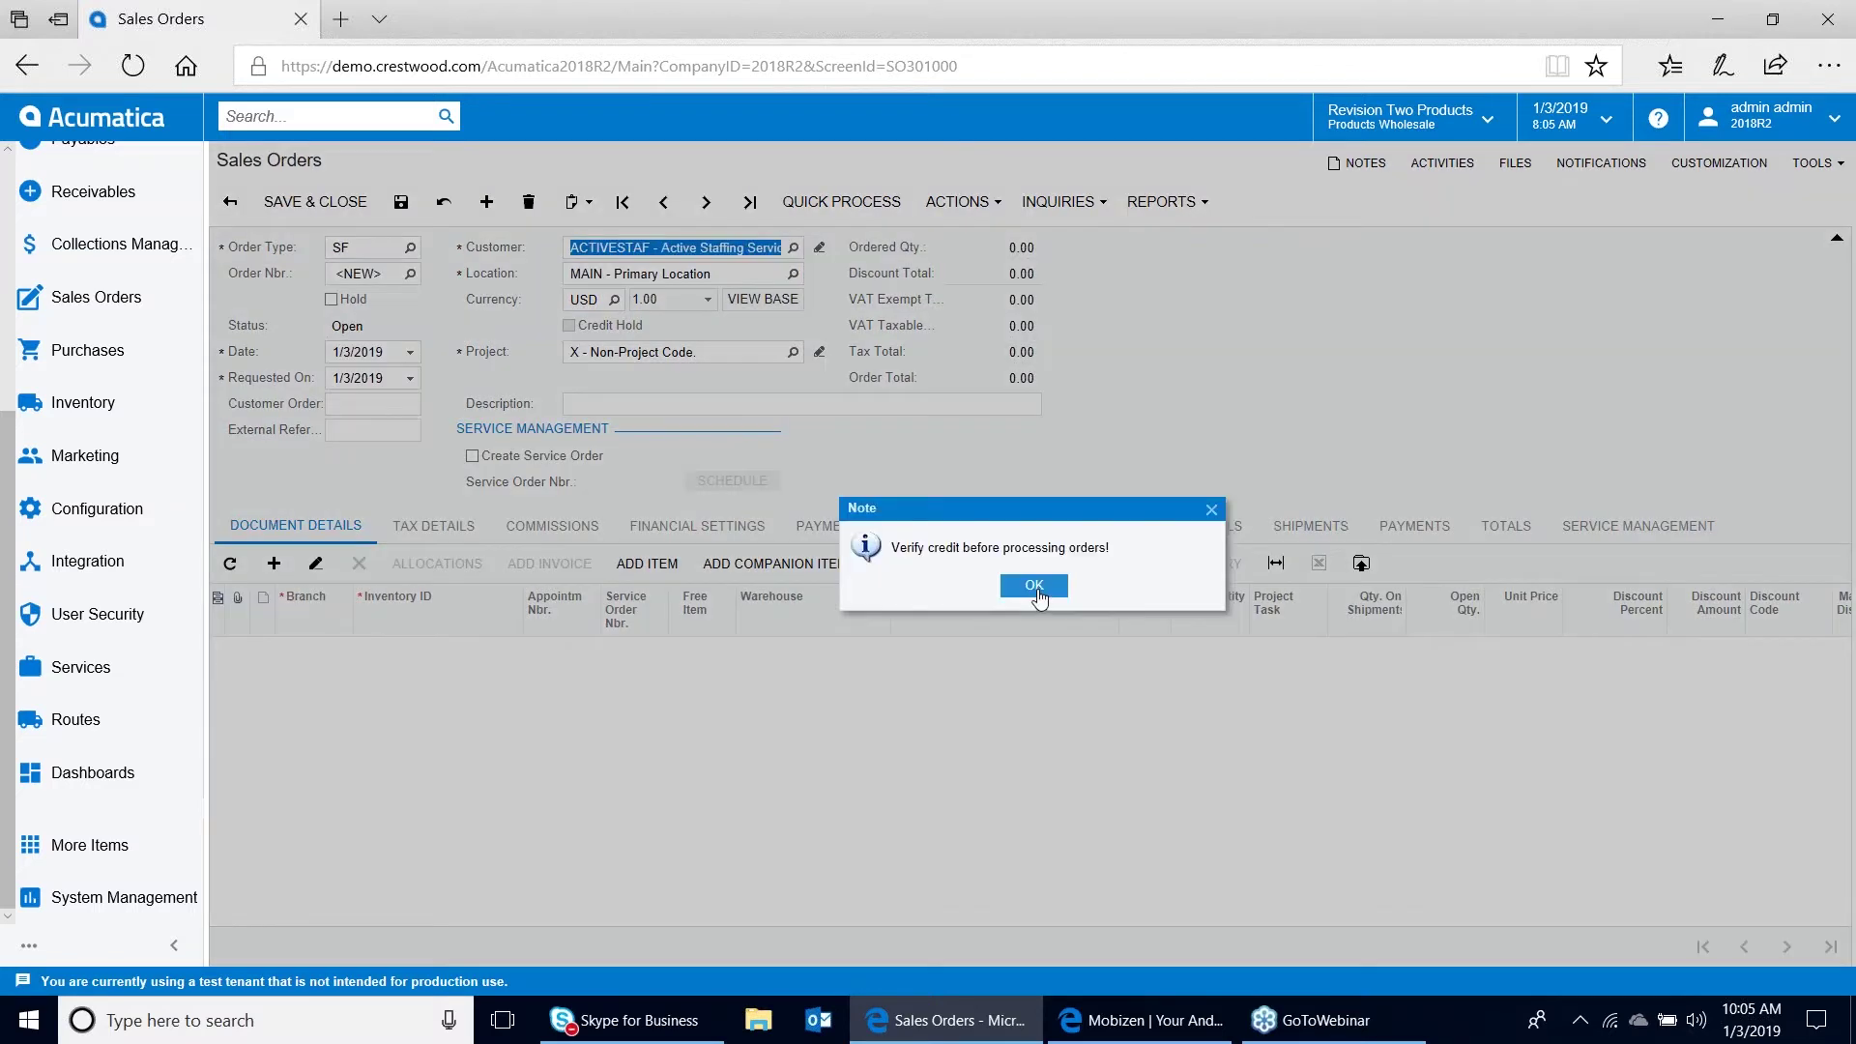
left_click(1037, 587)
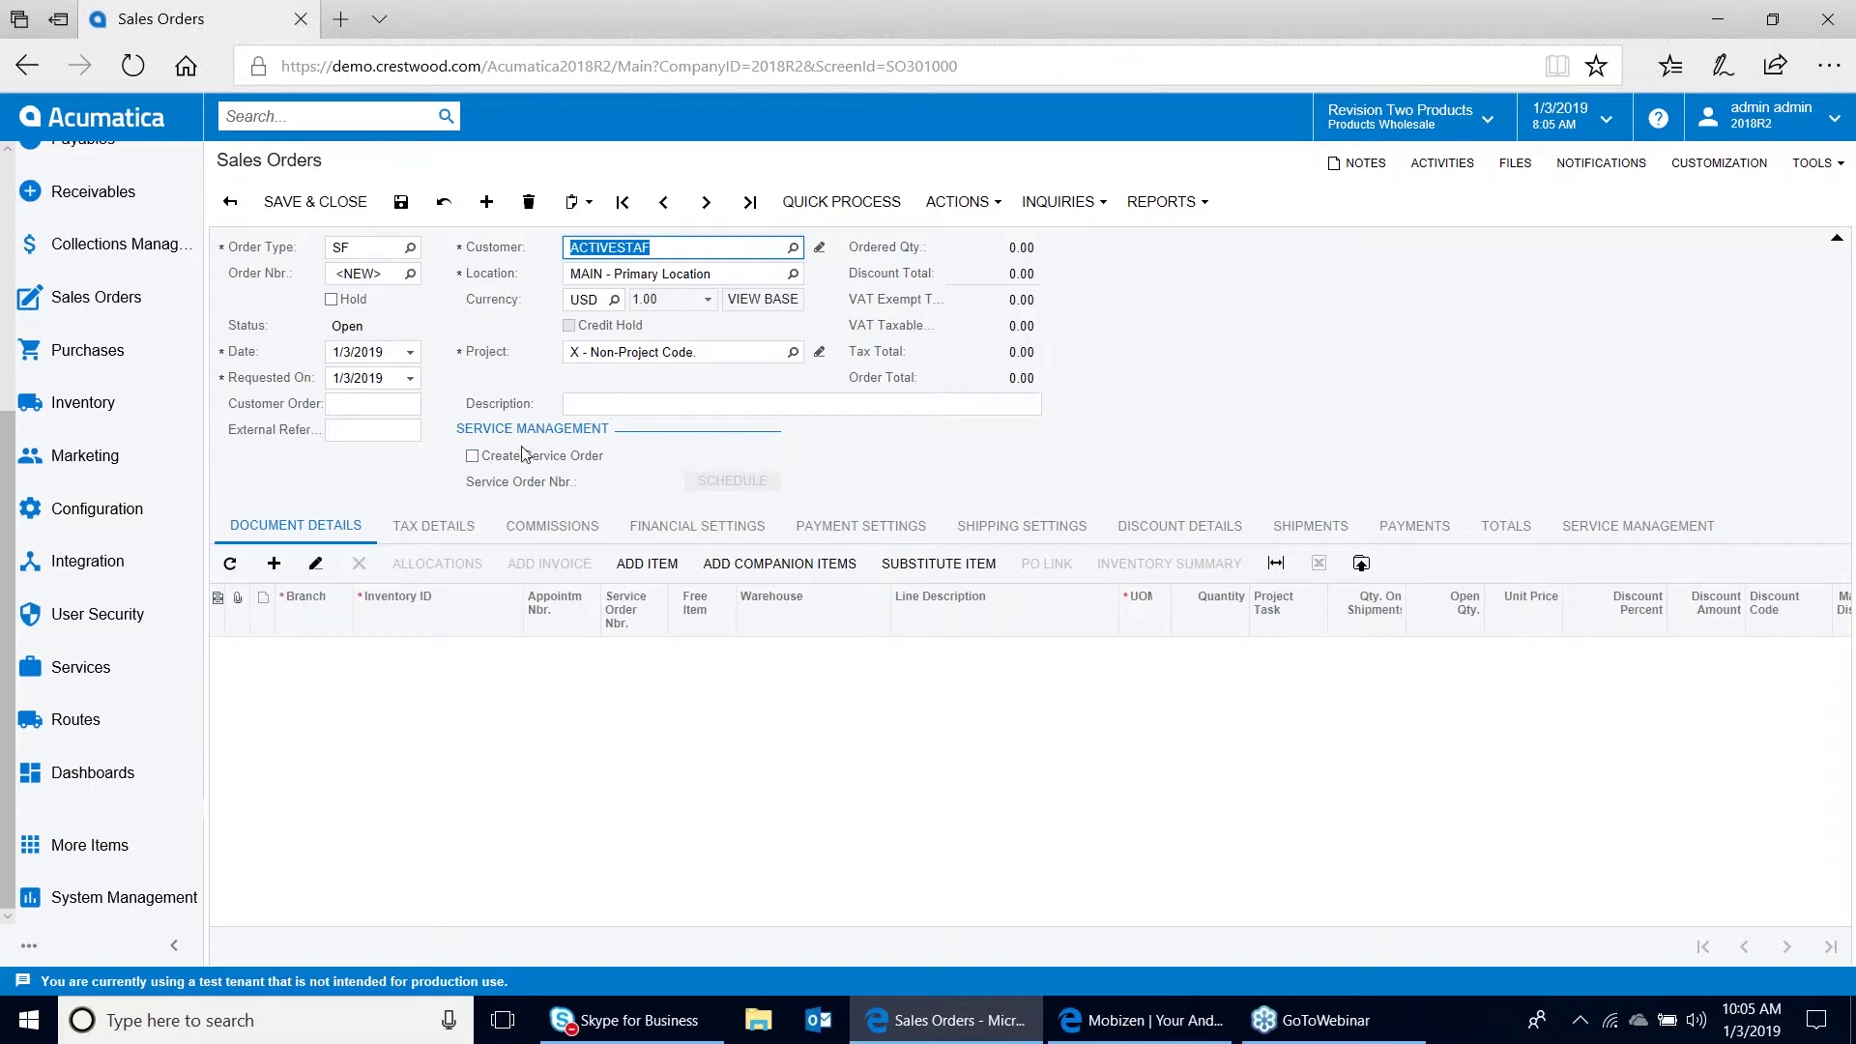
Tick Create Service Order and save, yielding order 000039 with service order 006307
left_click(472, 455)
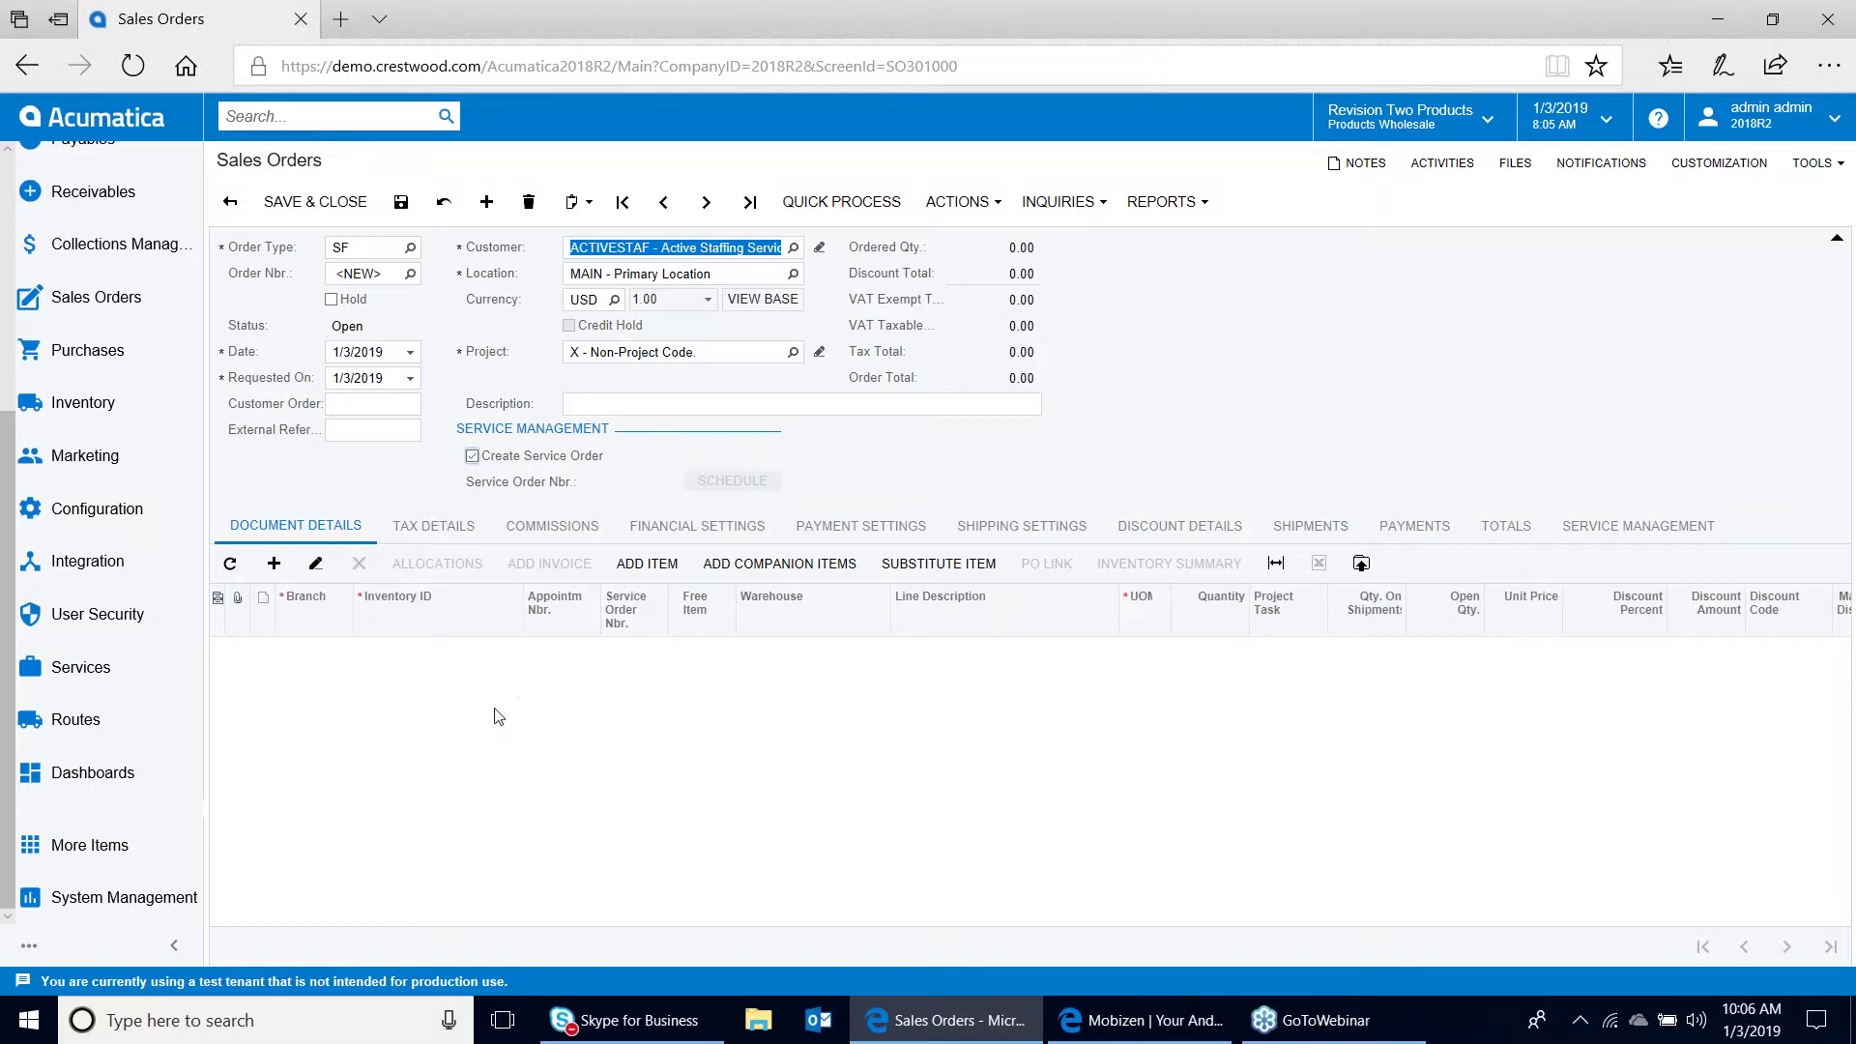
left_click(400, 202)
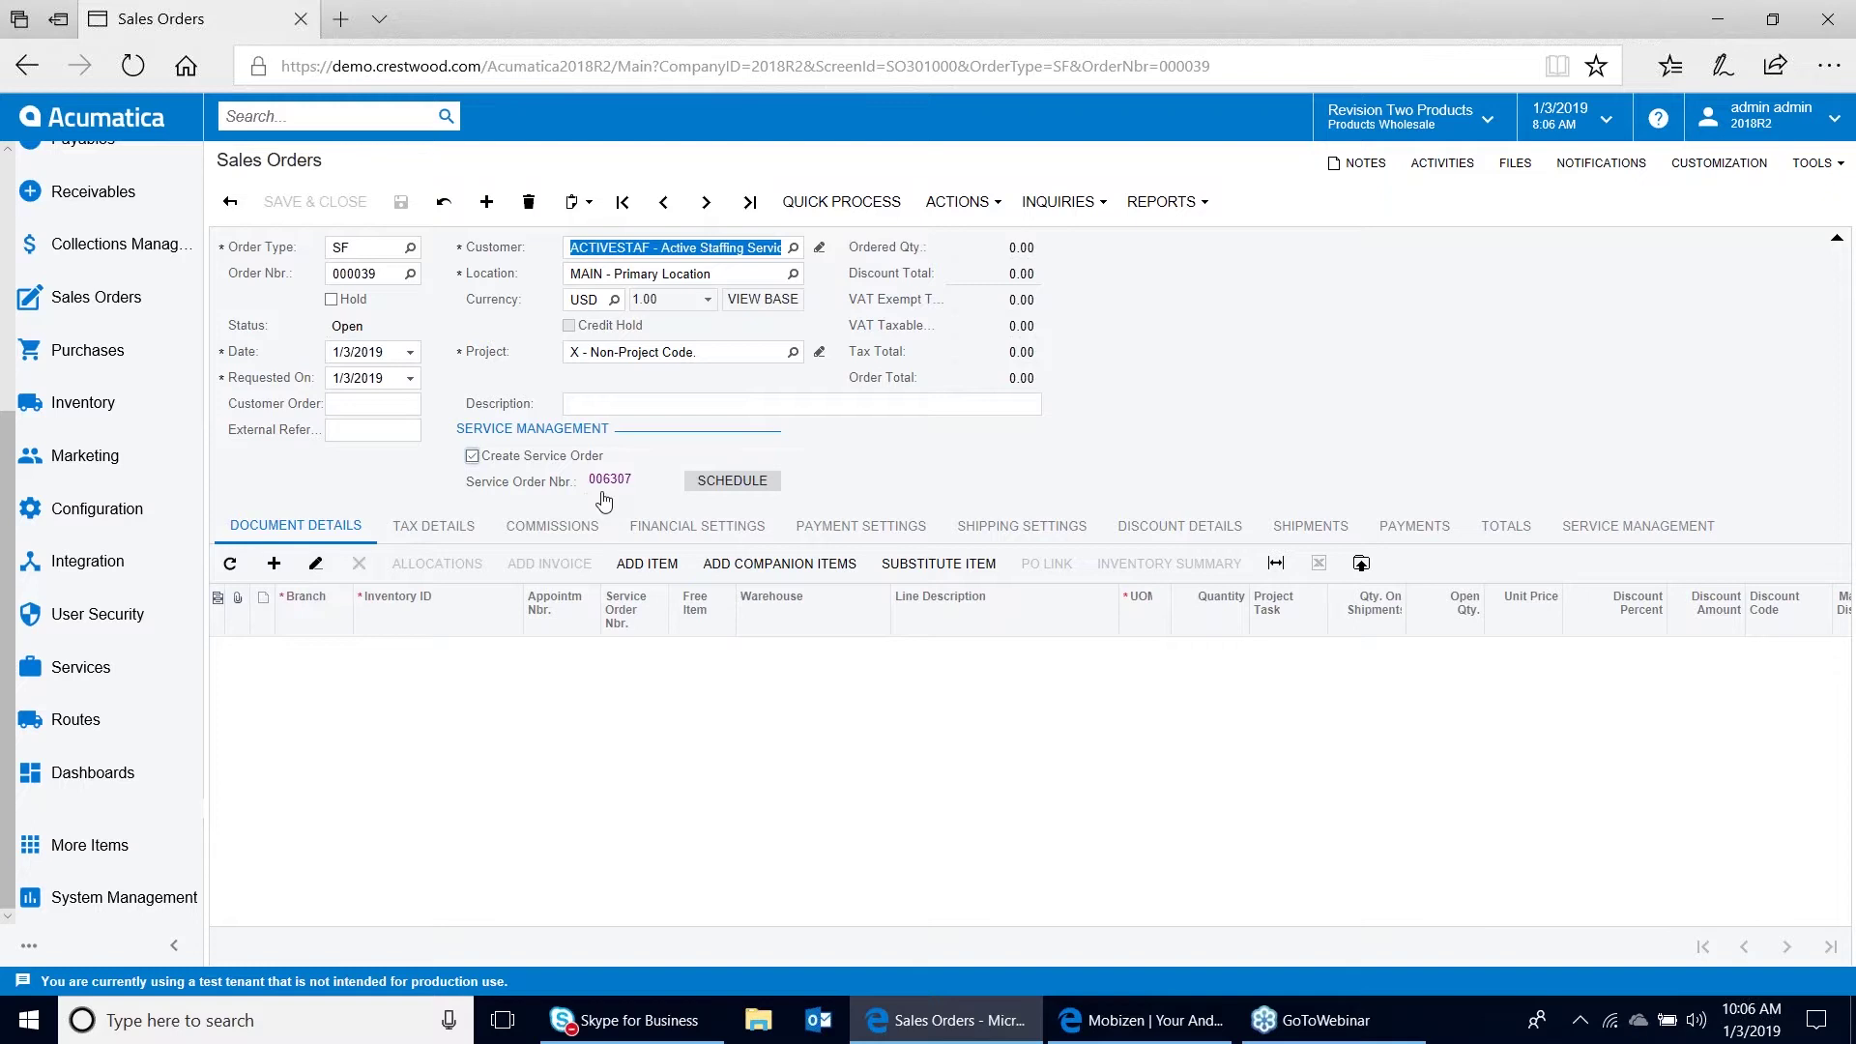
Add a line for one IND24ANB1 Infinity 21 central air conditioner
left_click(274, 563)
left_click(406, 650)
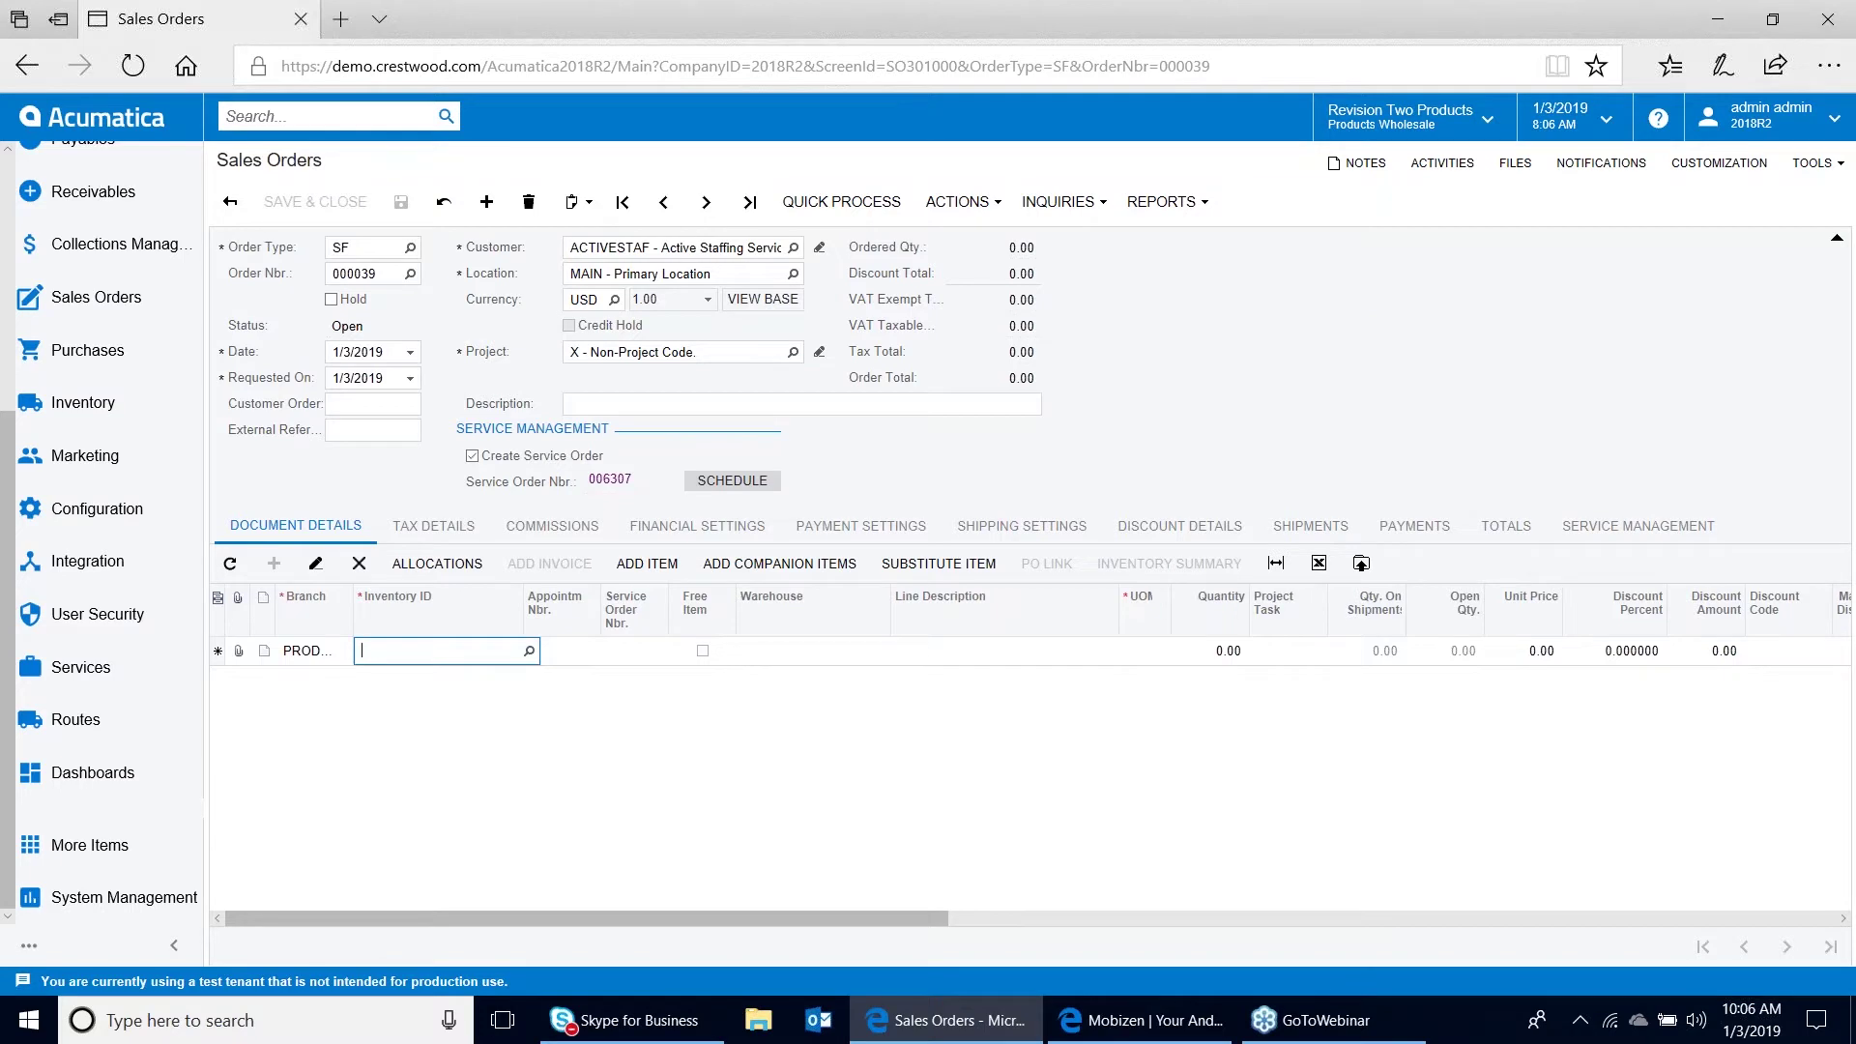
type("ind")
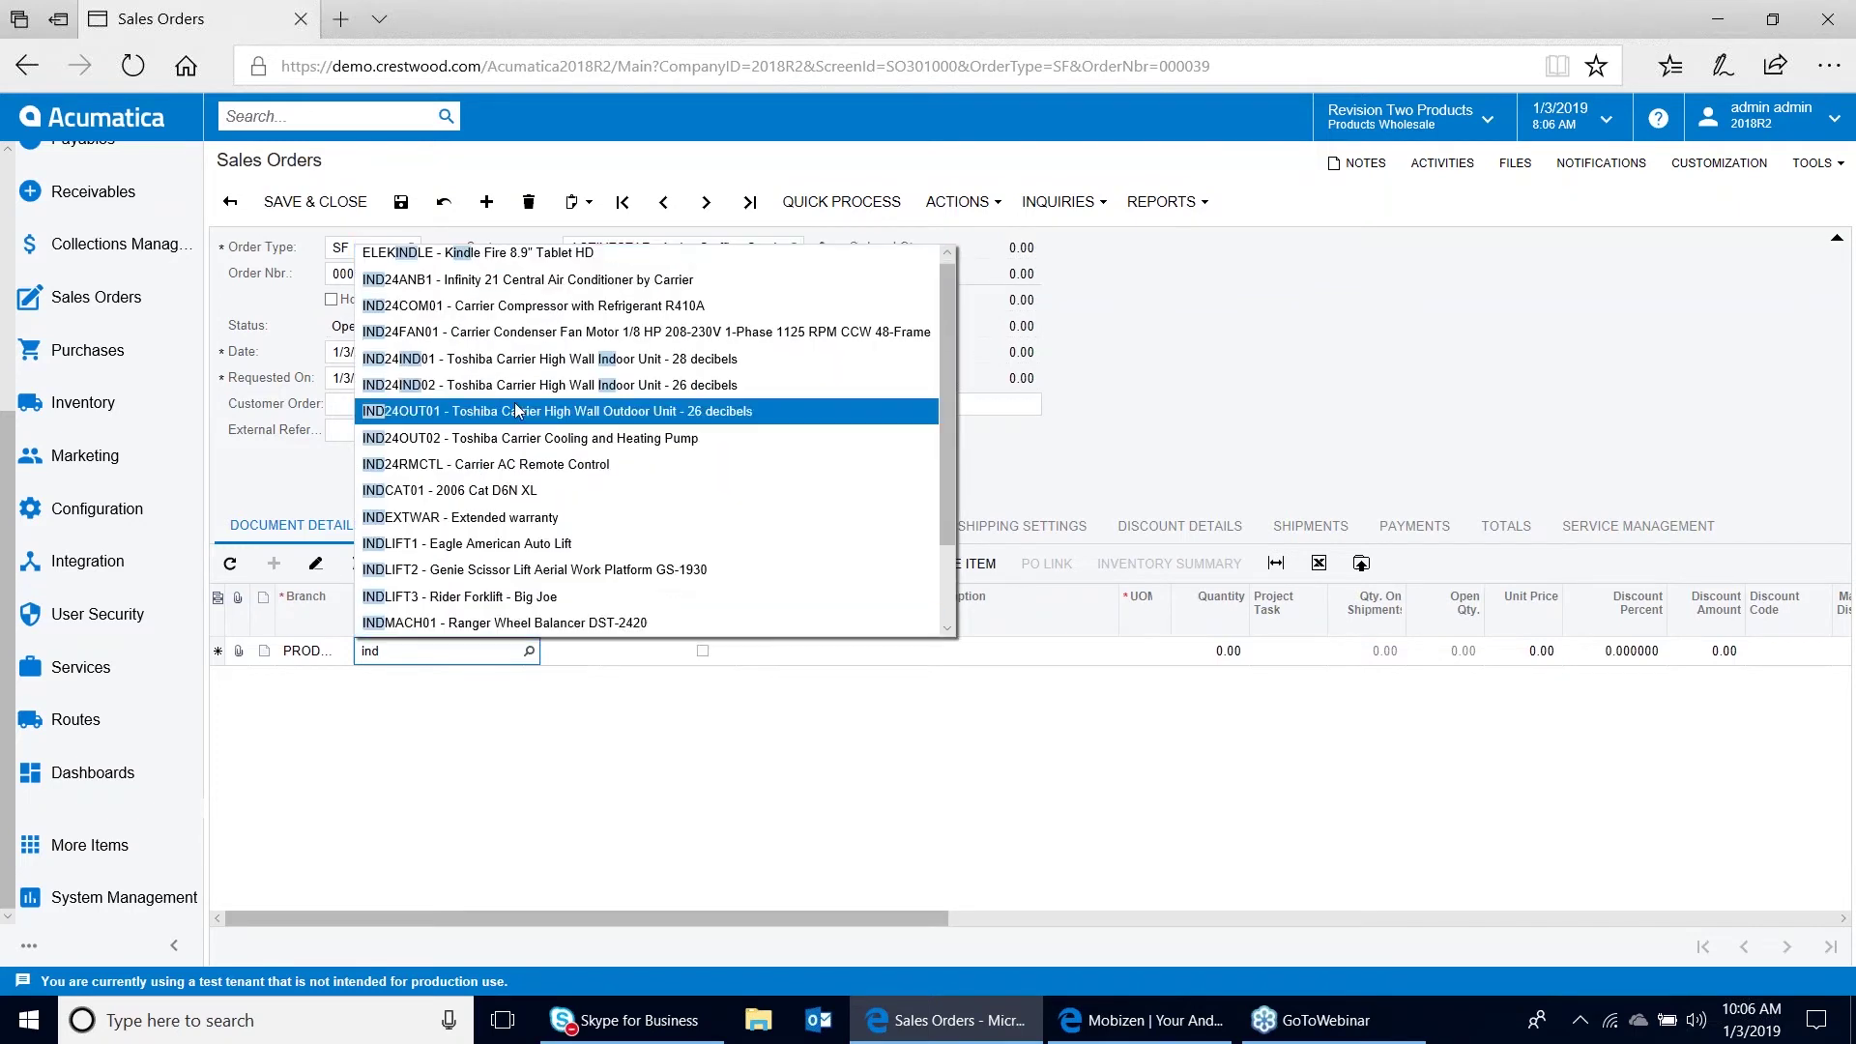
left_click(566, 286)
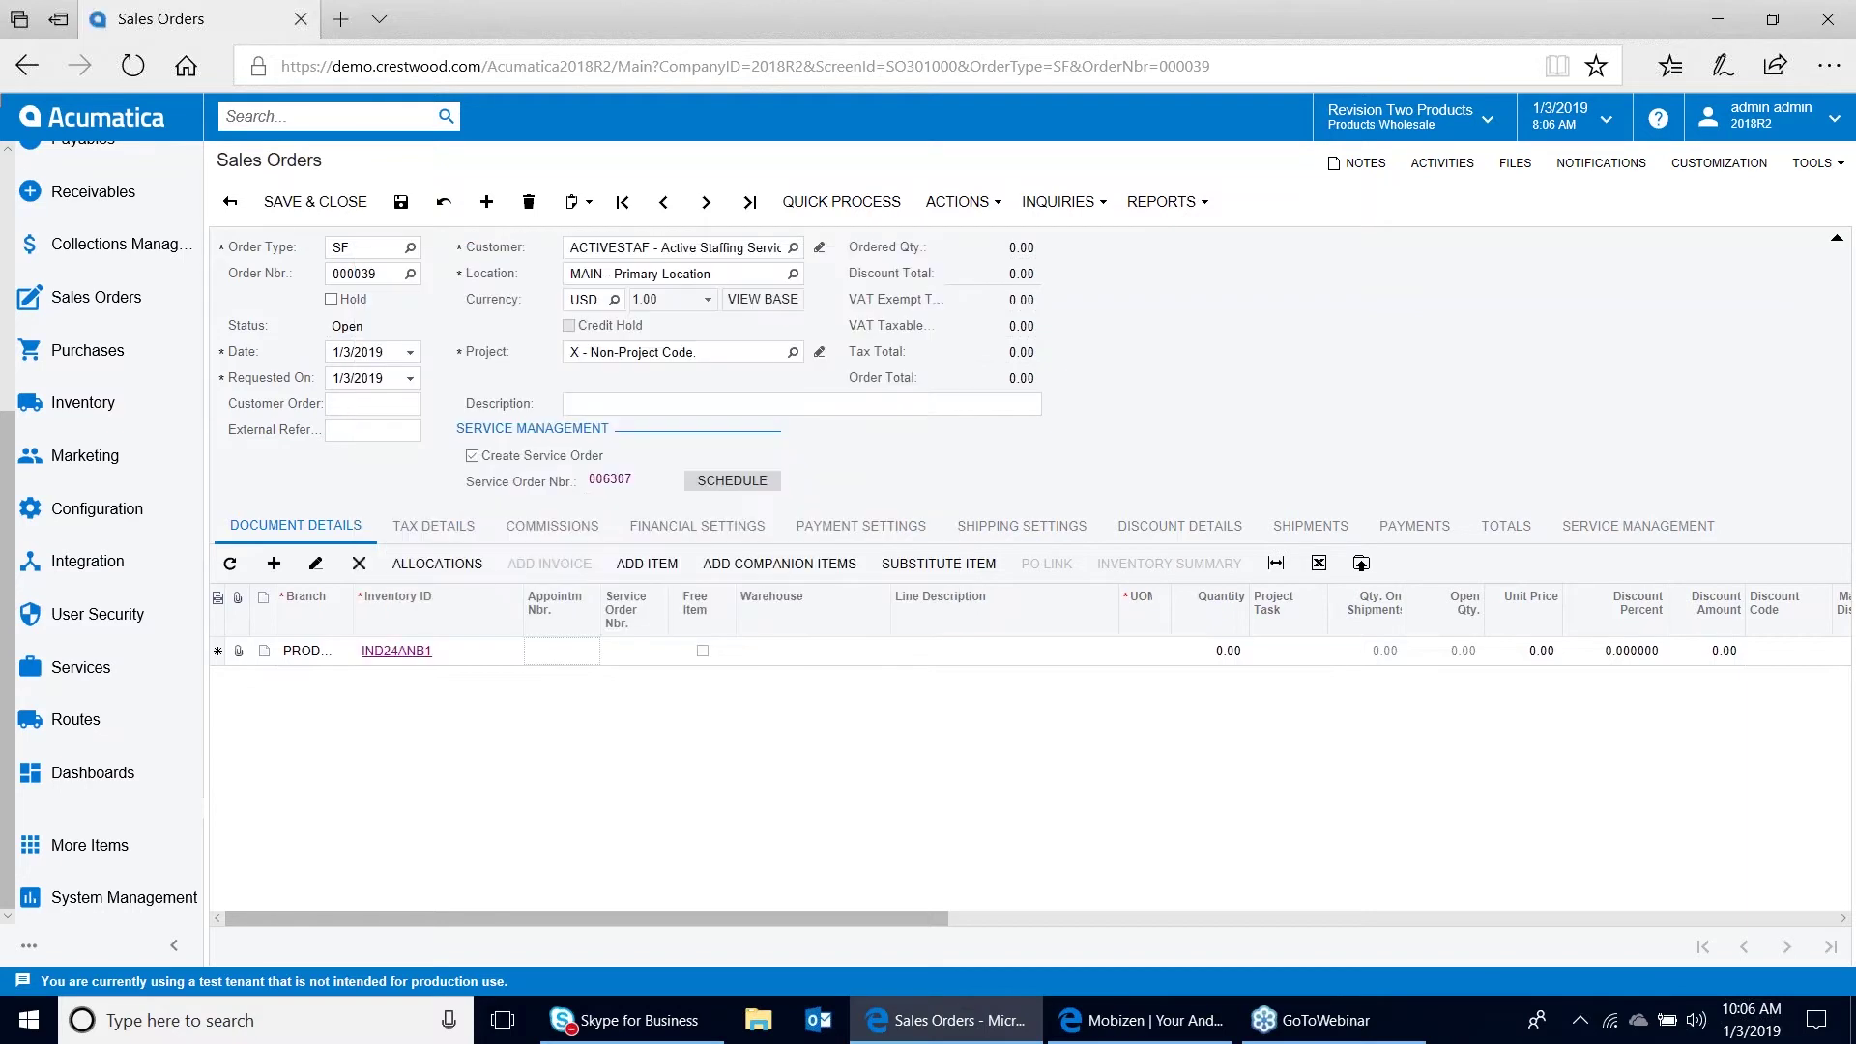
left_click(1217, 648)
type("1")
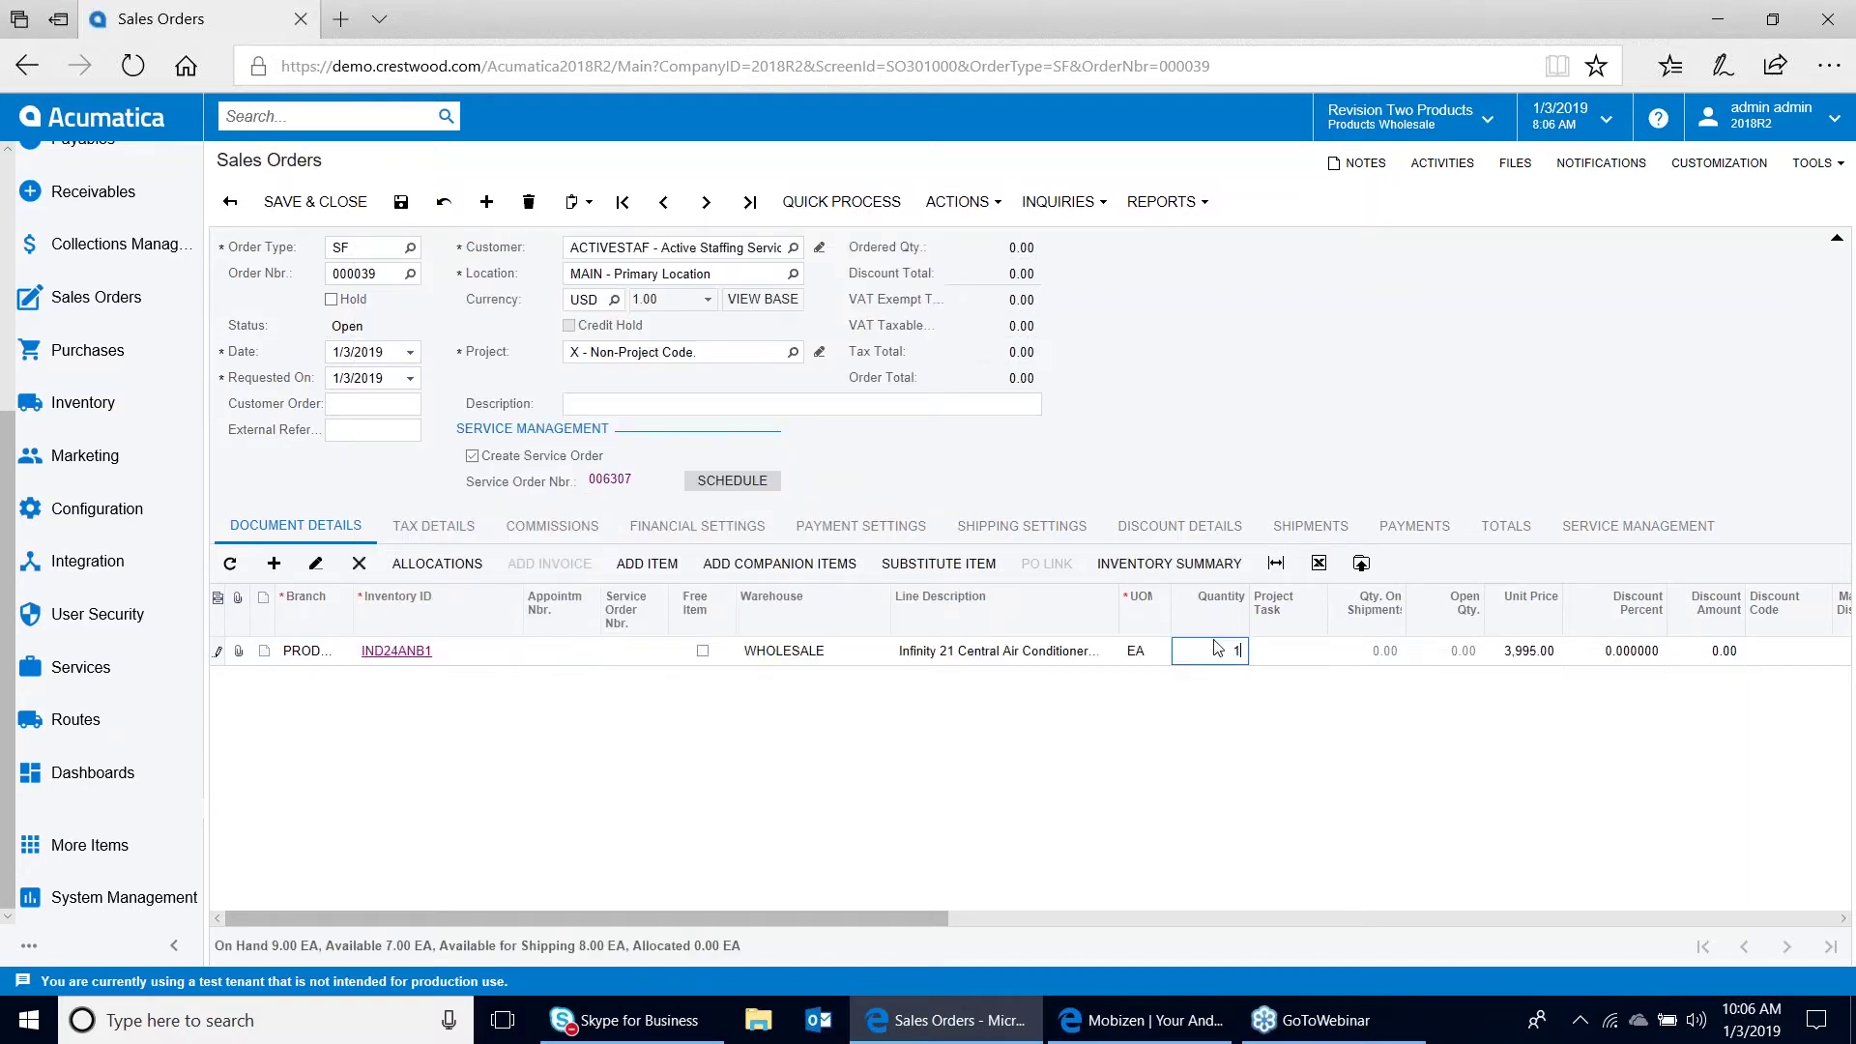
key("Tab")
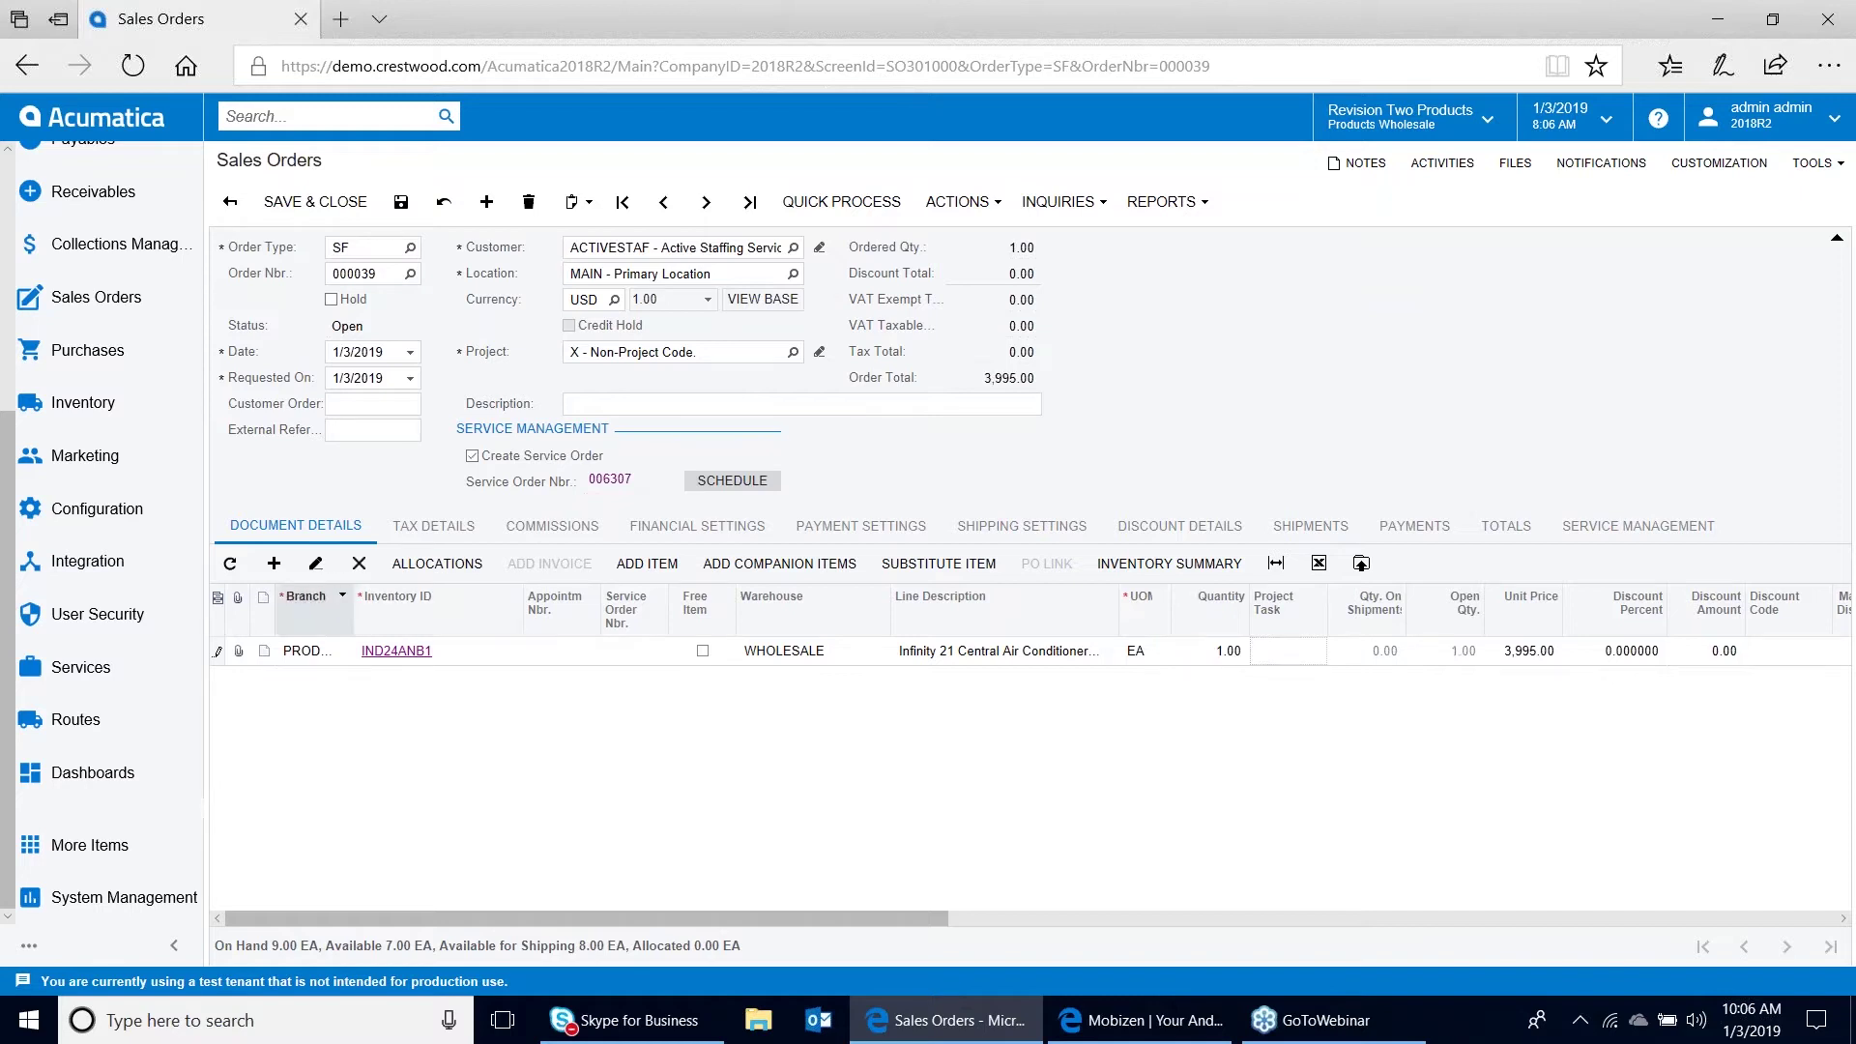
Add one INST AC installation service line and save the 4,995.00 order
left_click(274, 563)
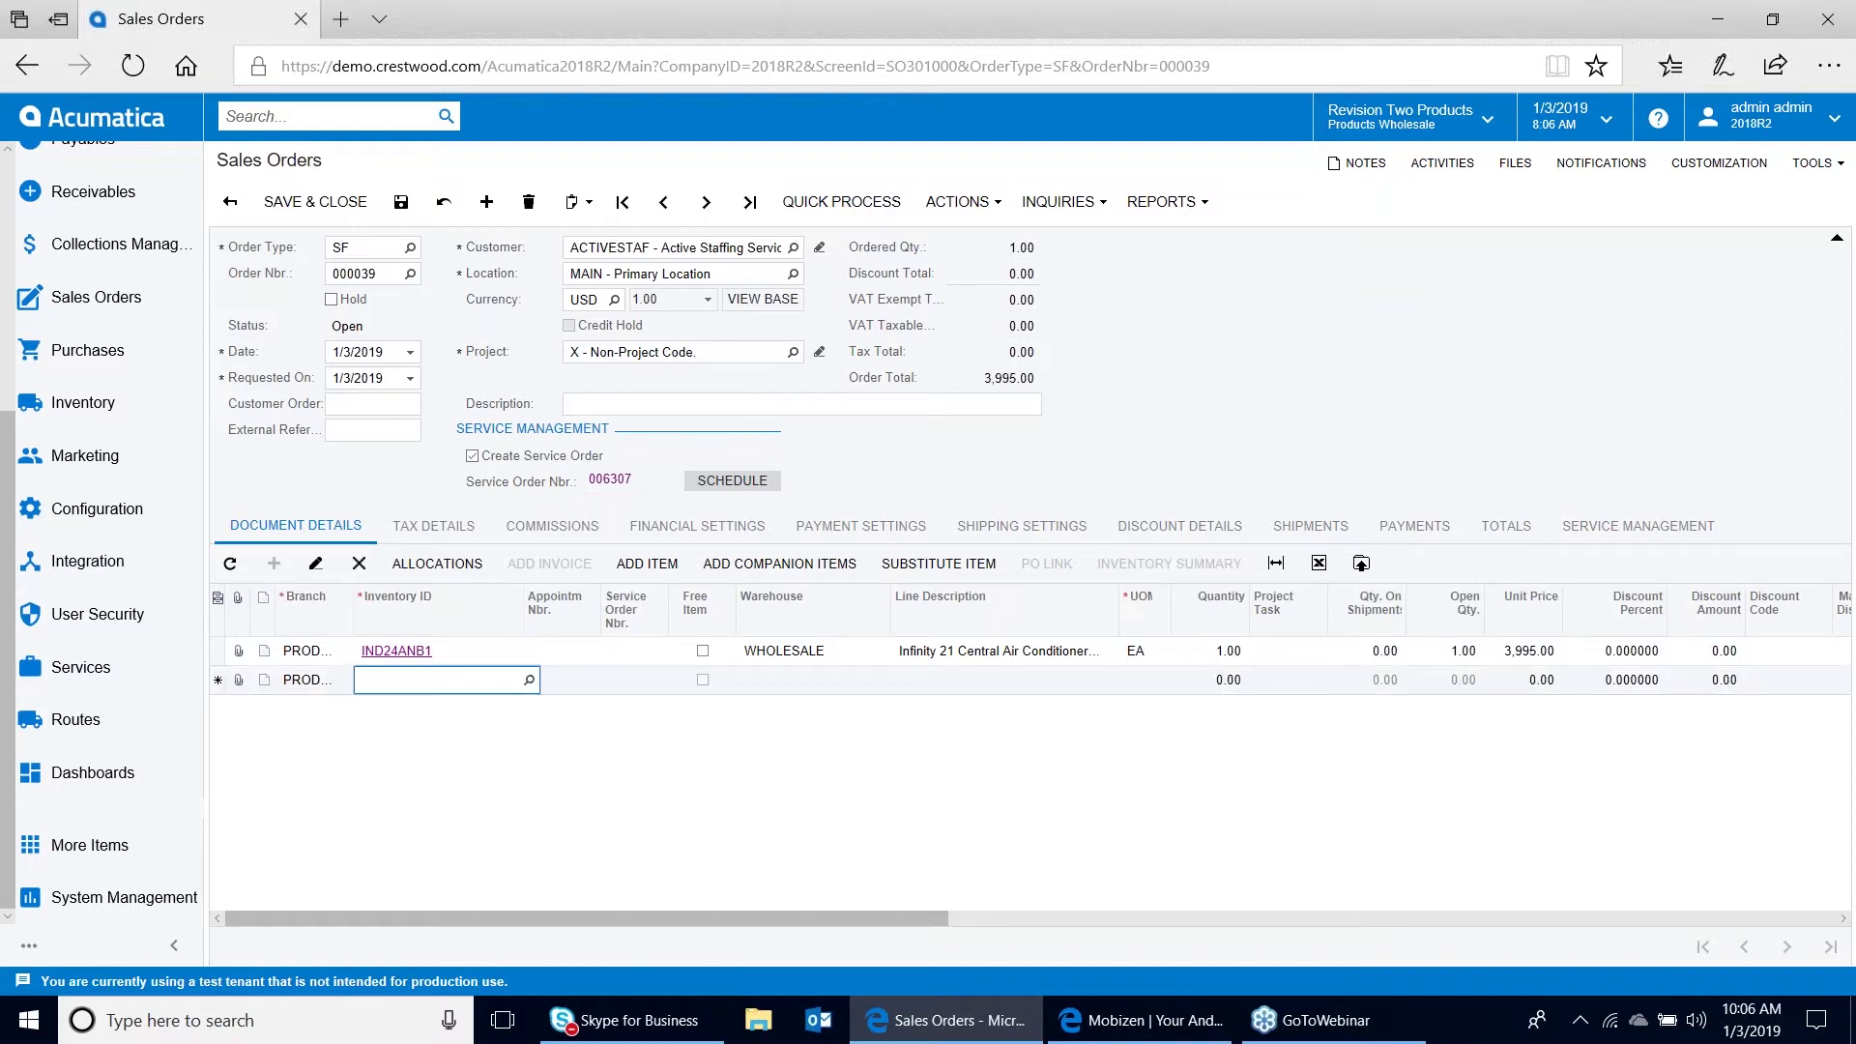
type("inst")
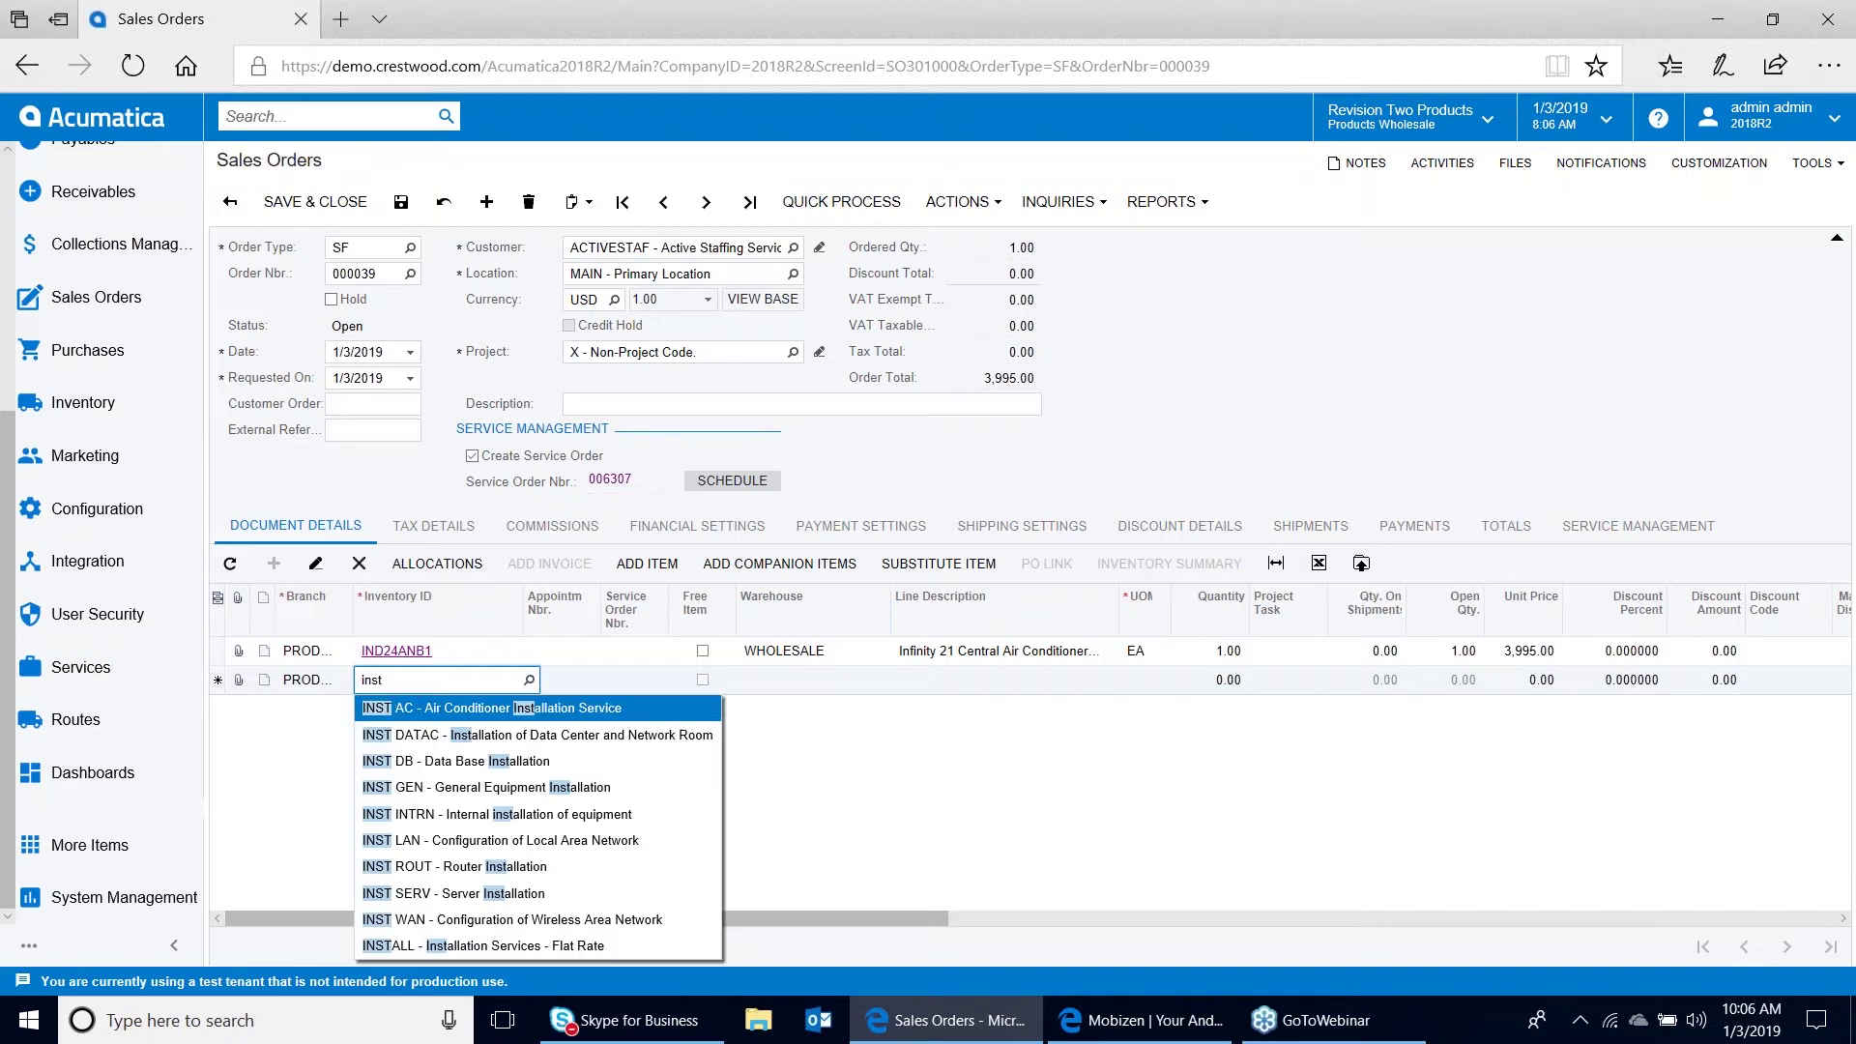
left_click(458, 712)
left_click(1228, 681)
type("1")
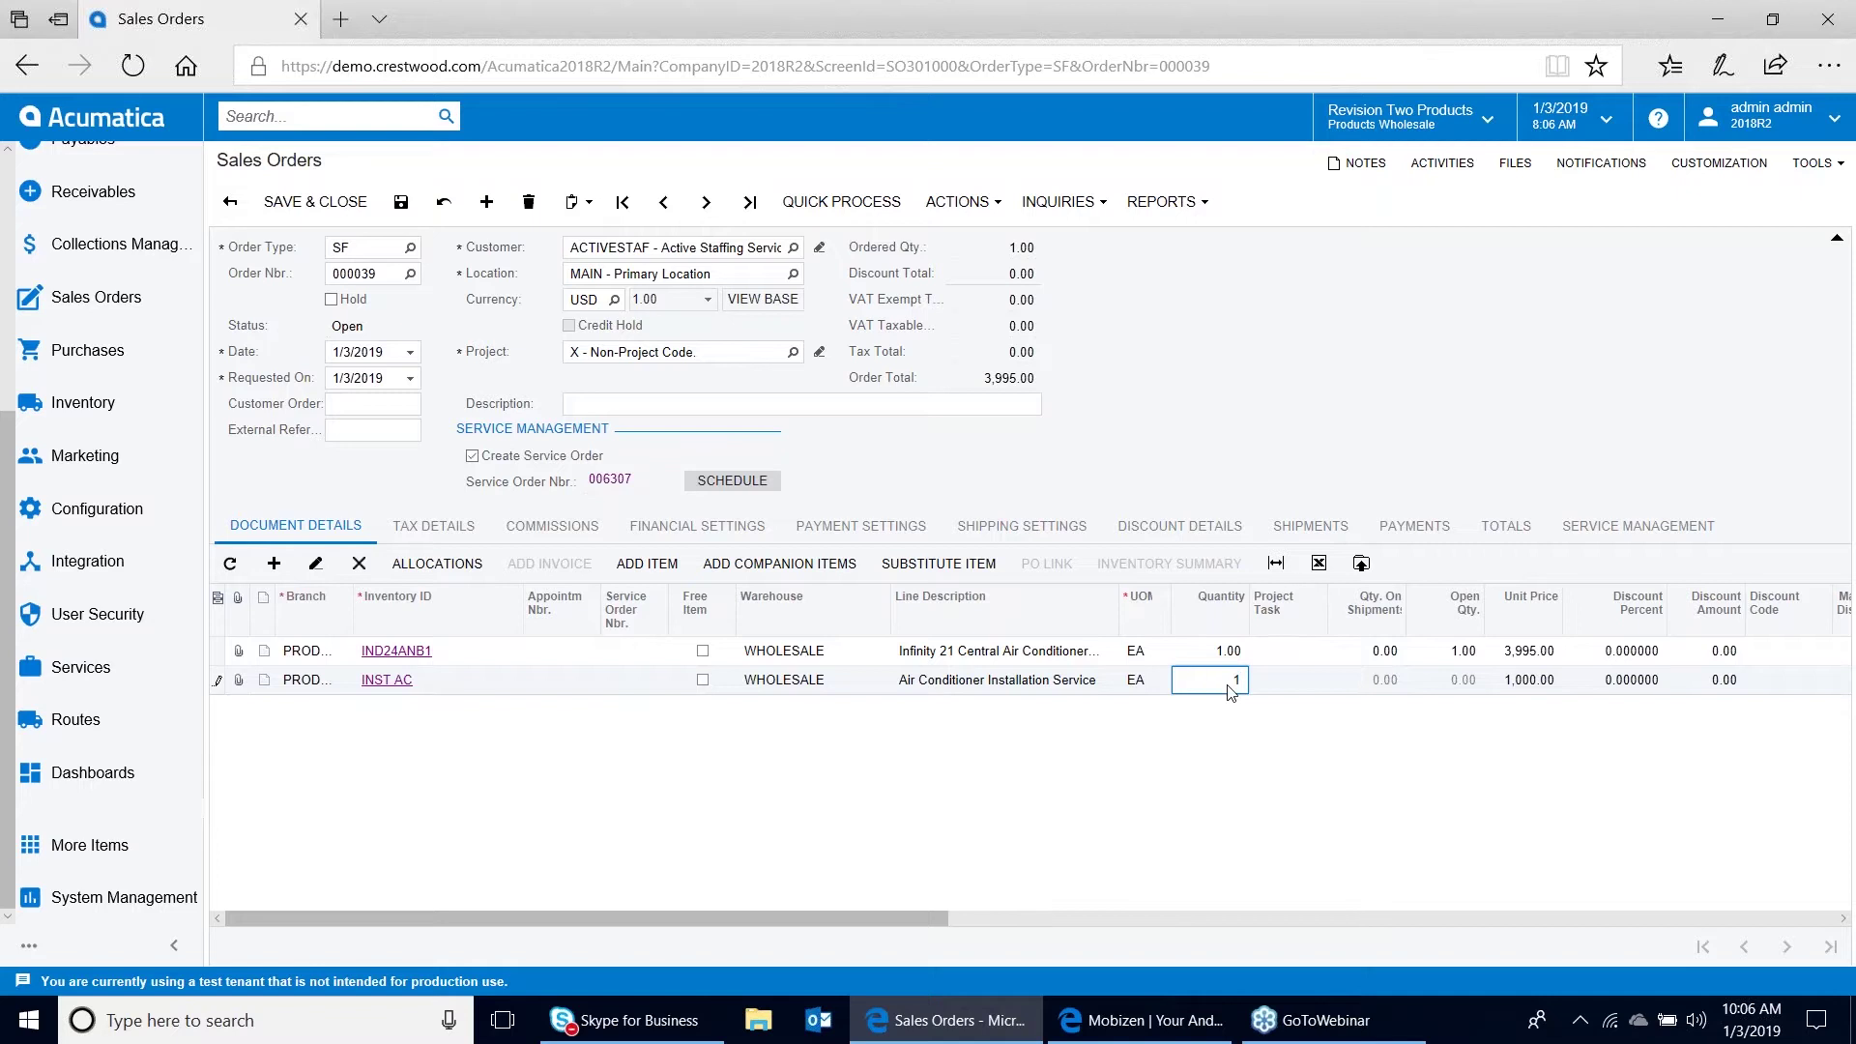
key("Tab")
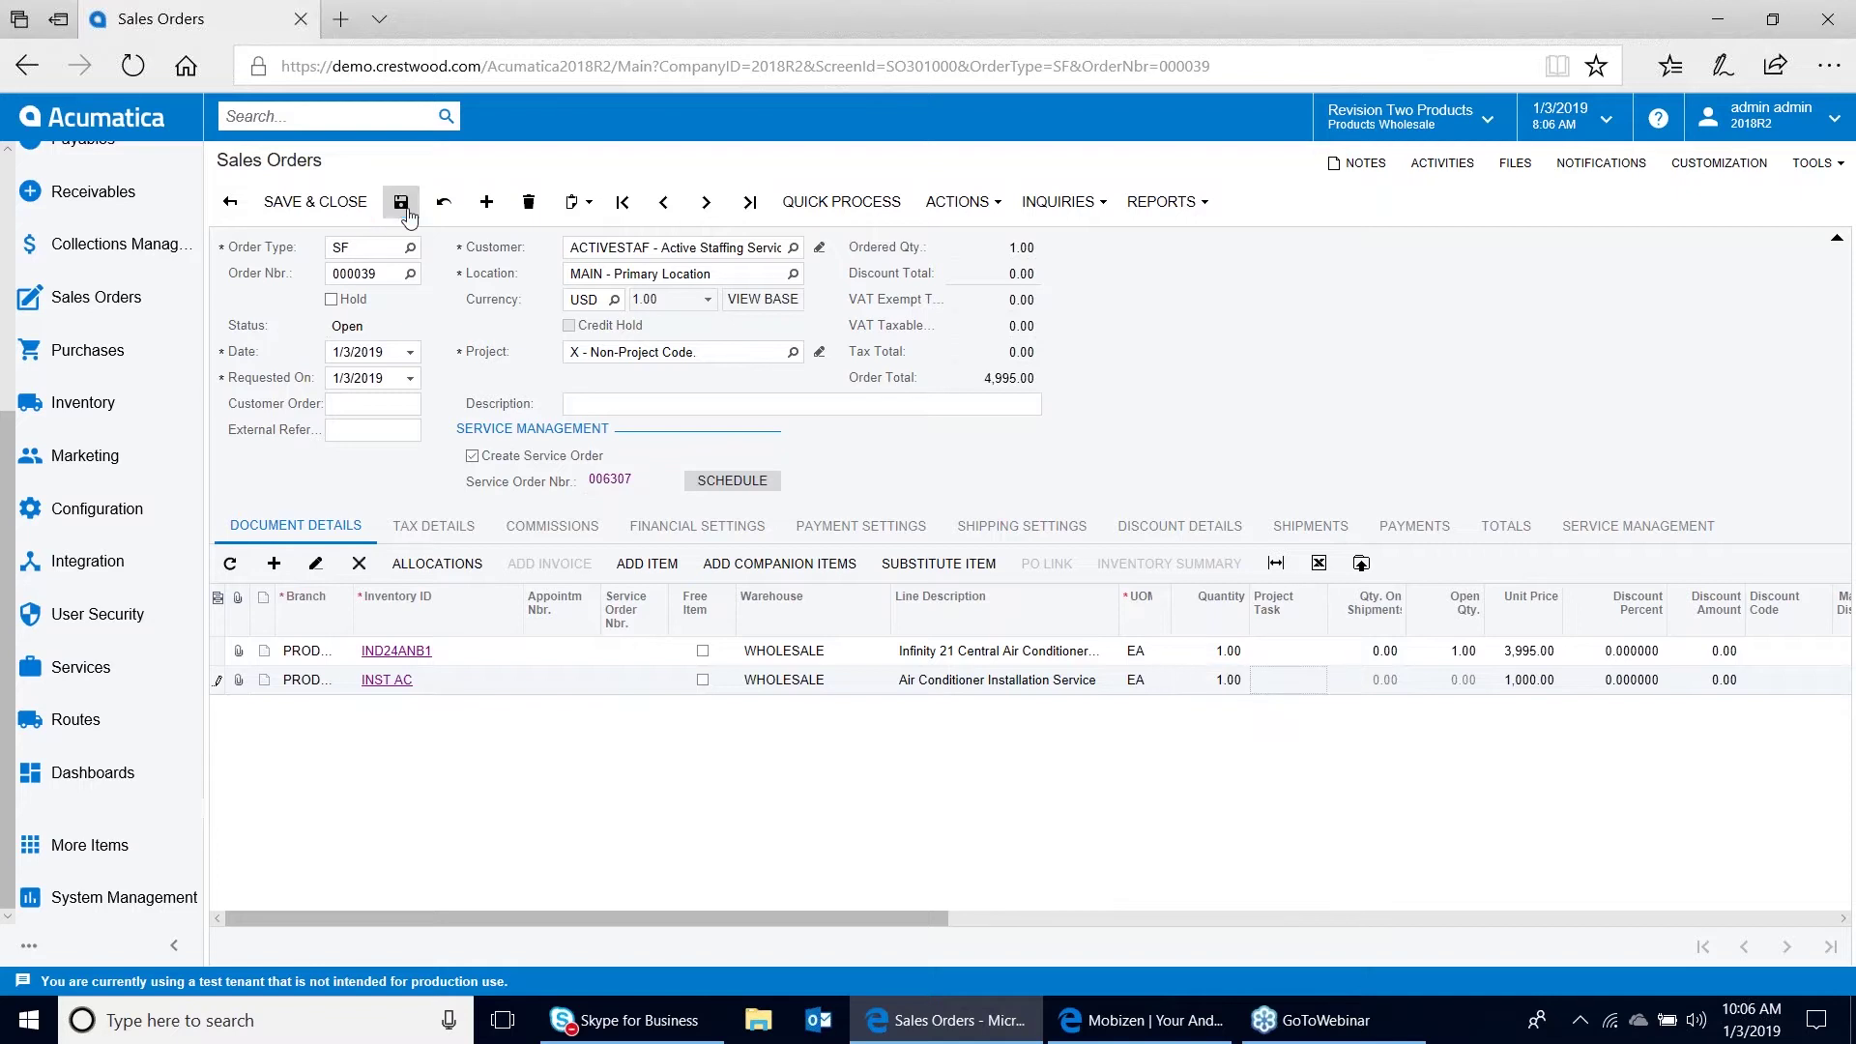
left_click(401, 201)
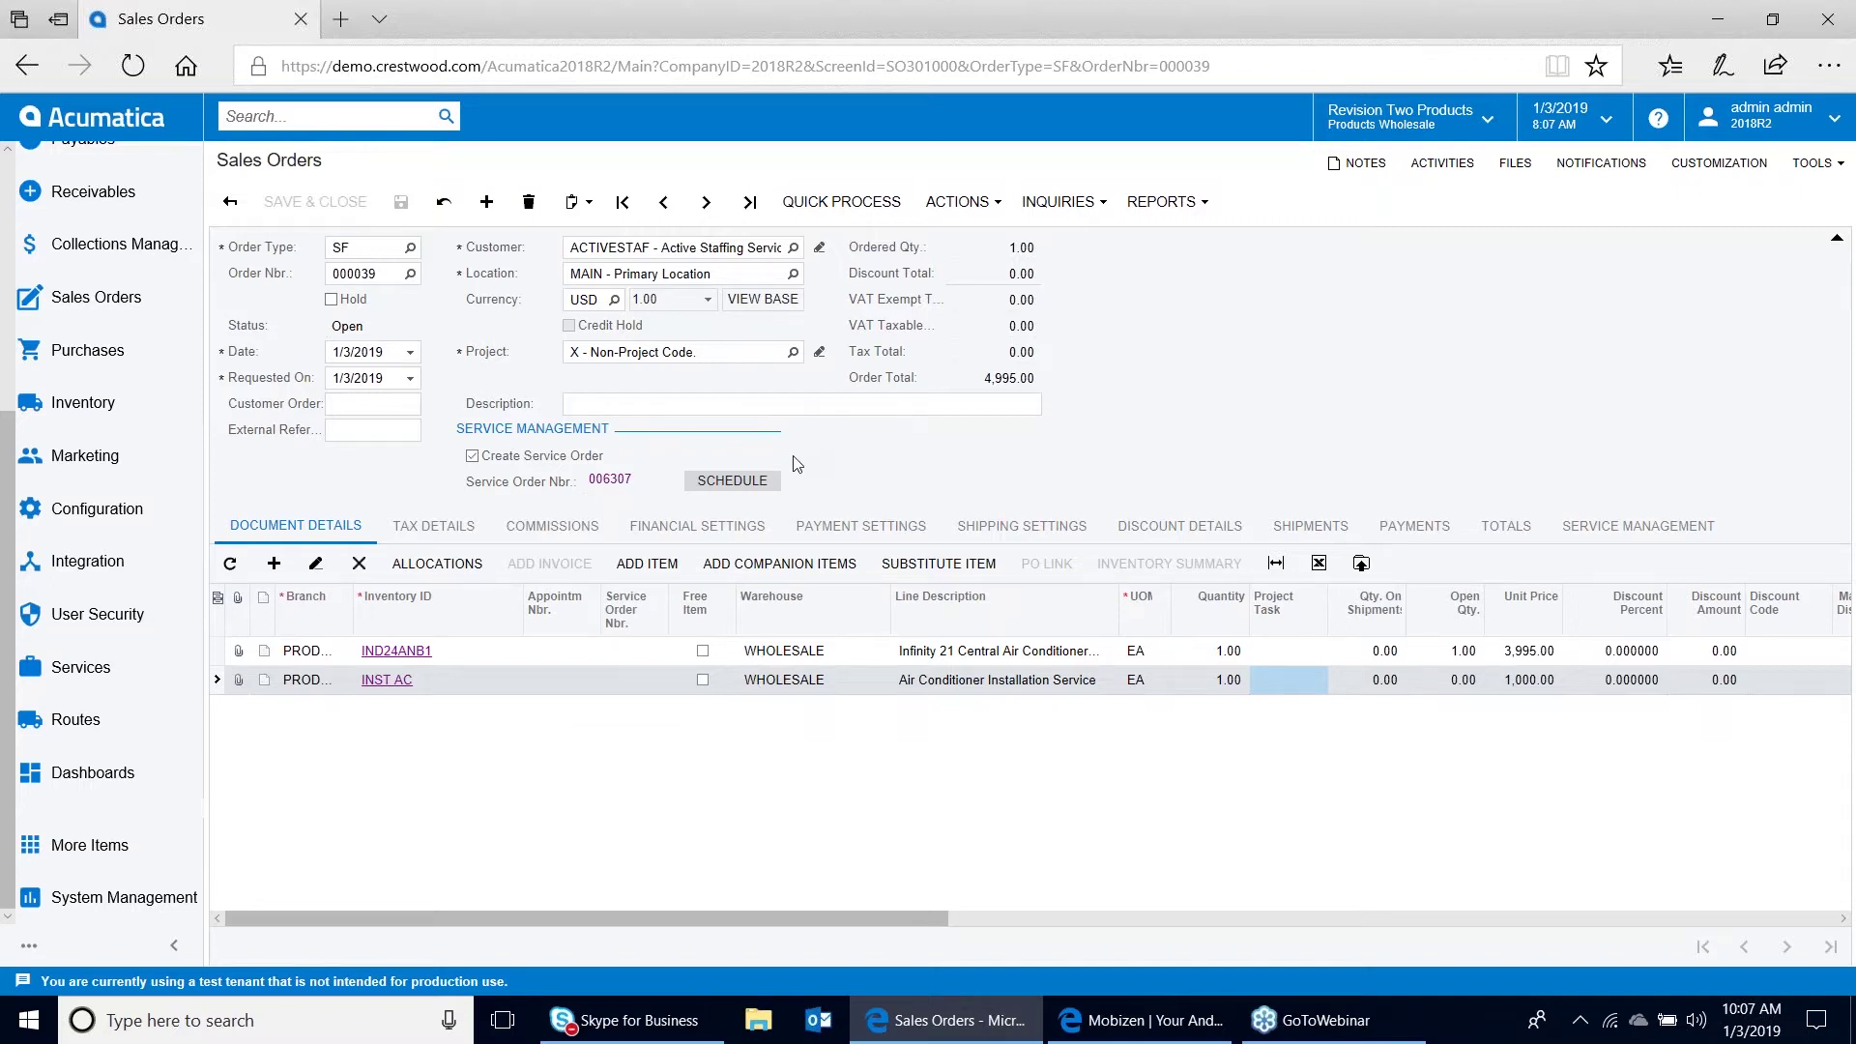
Schedule via the Calendar Board for Fri, Jan 04 2019, filtering staff for service order 006307
left_click(732, 482)
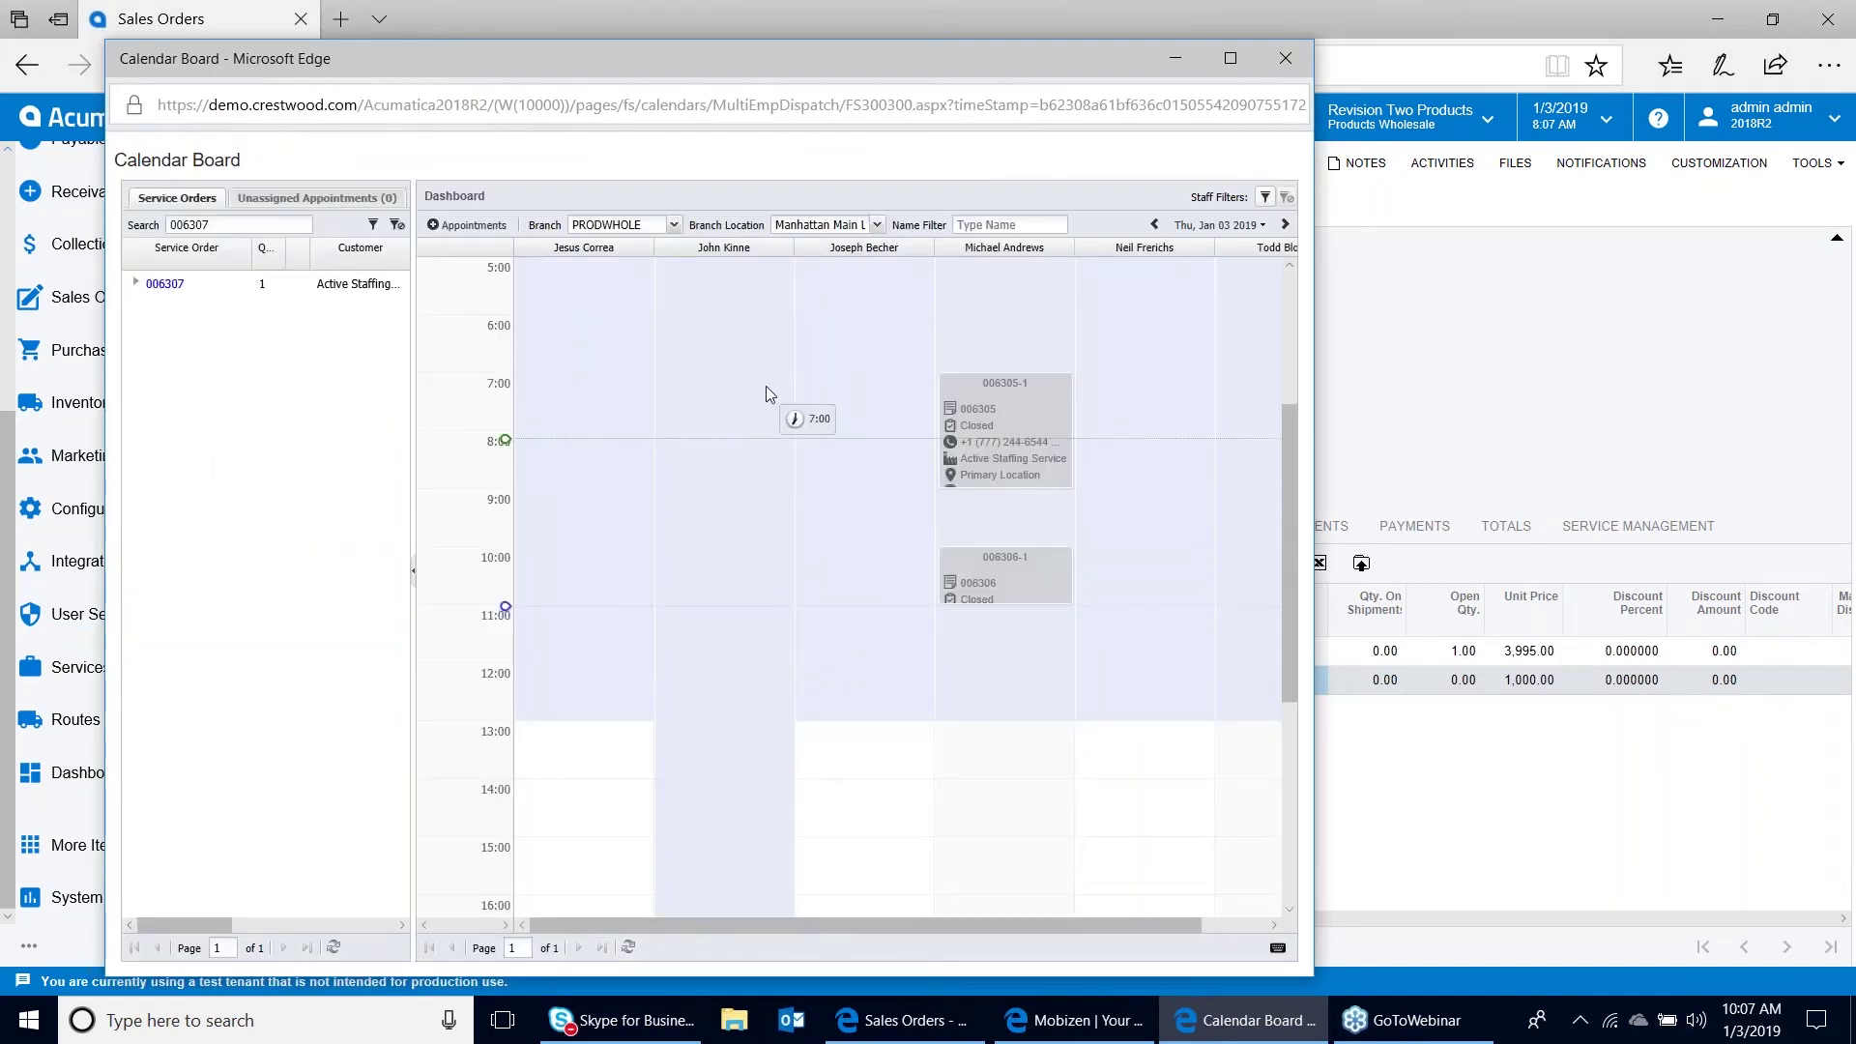
left_click(1285, 225)
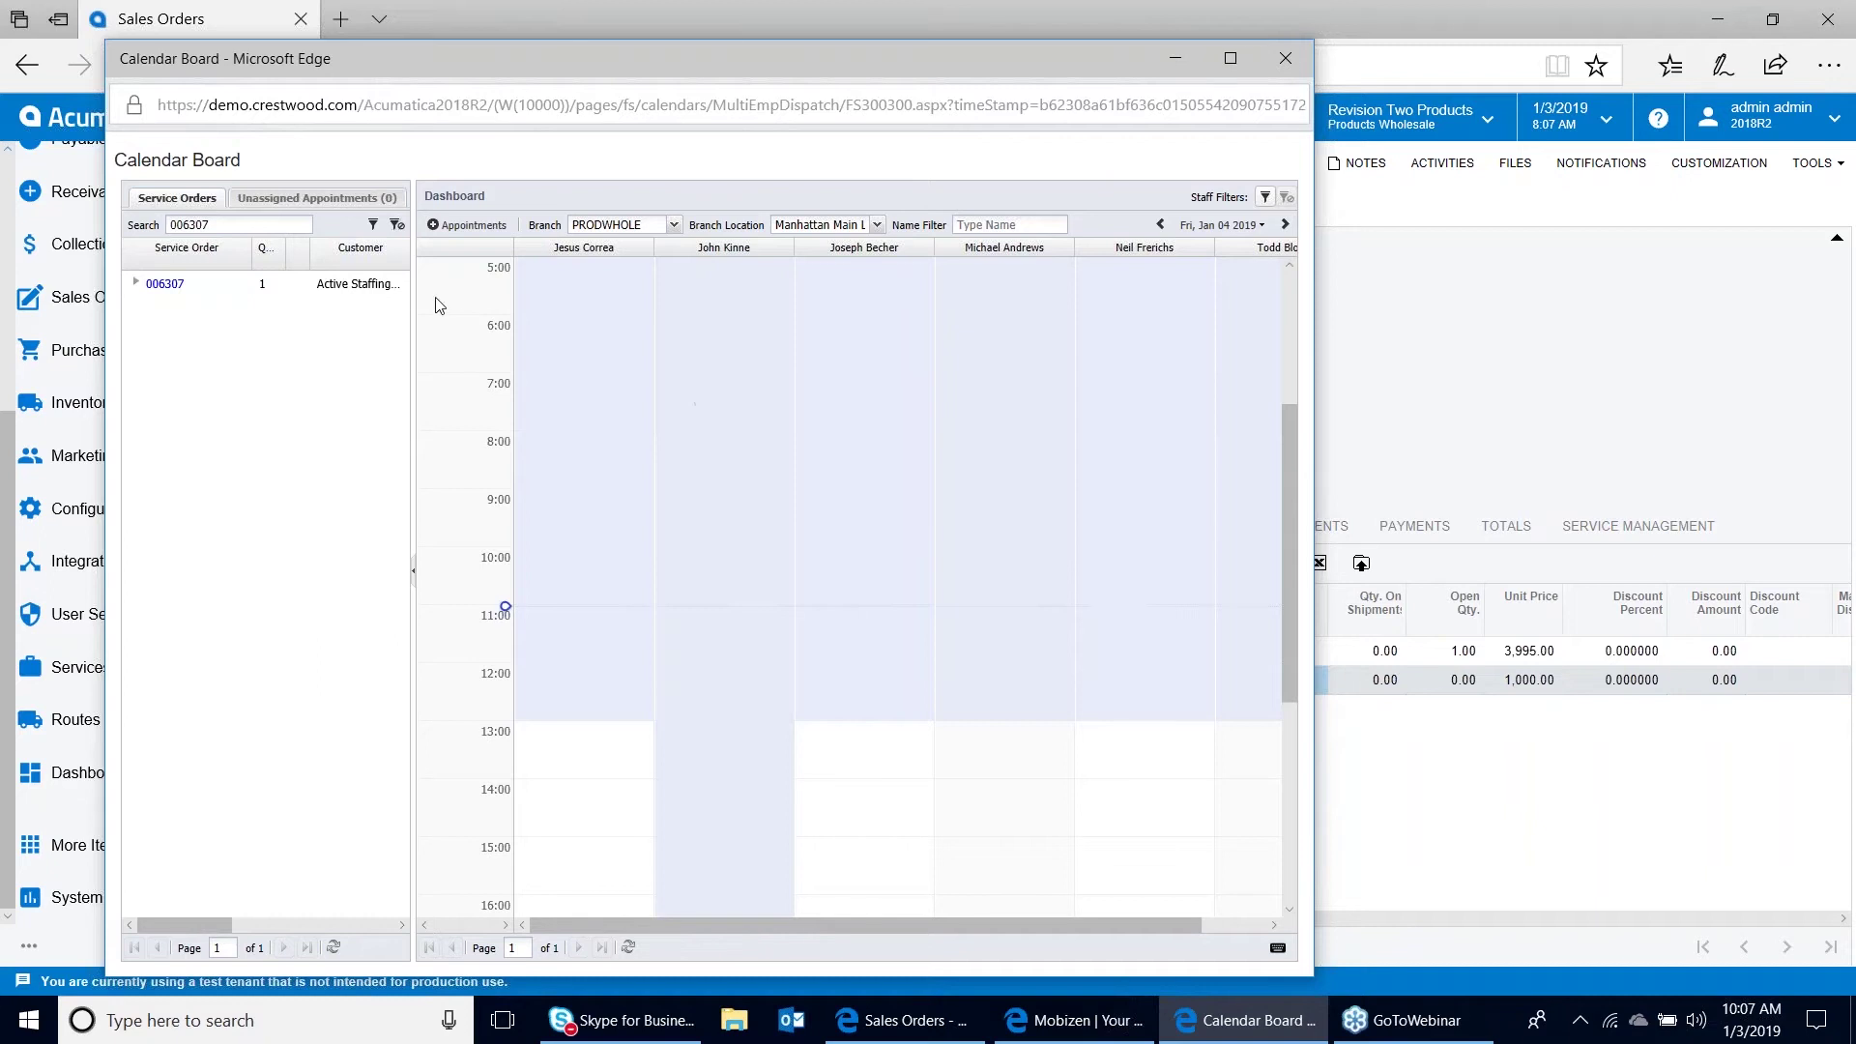
left_click(371, 232)
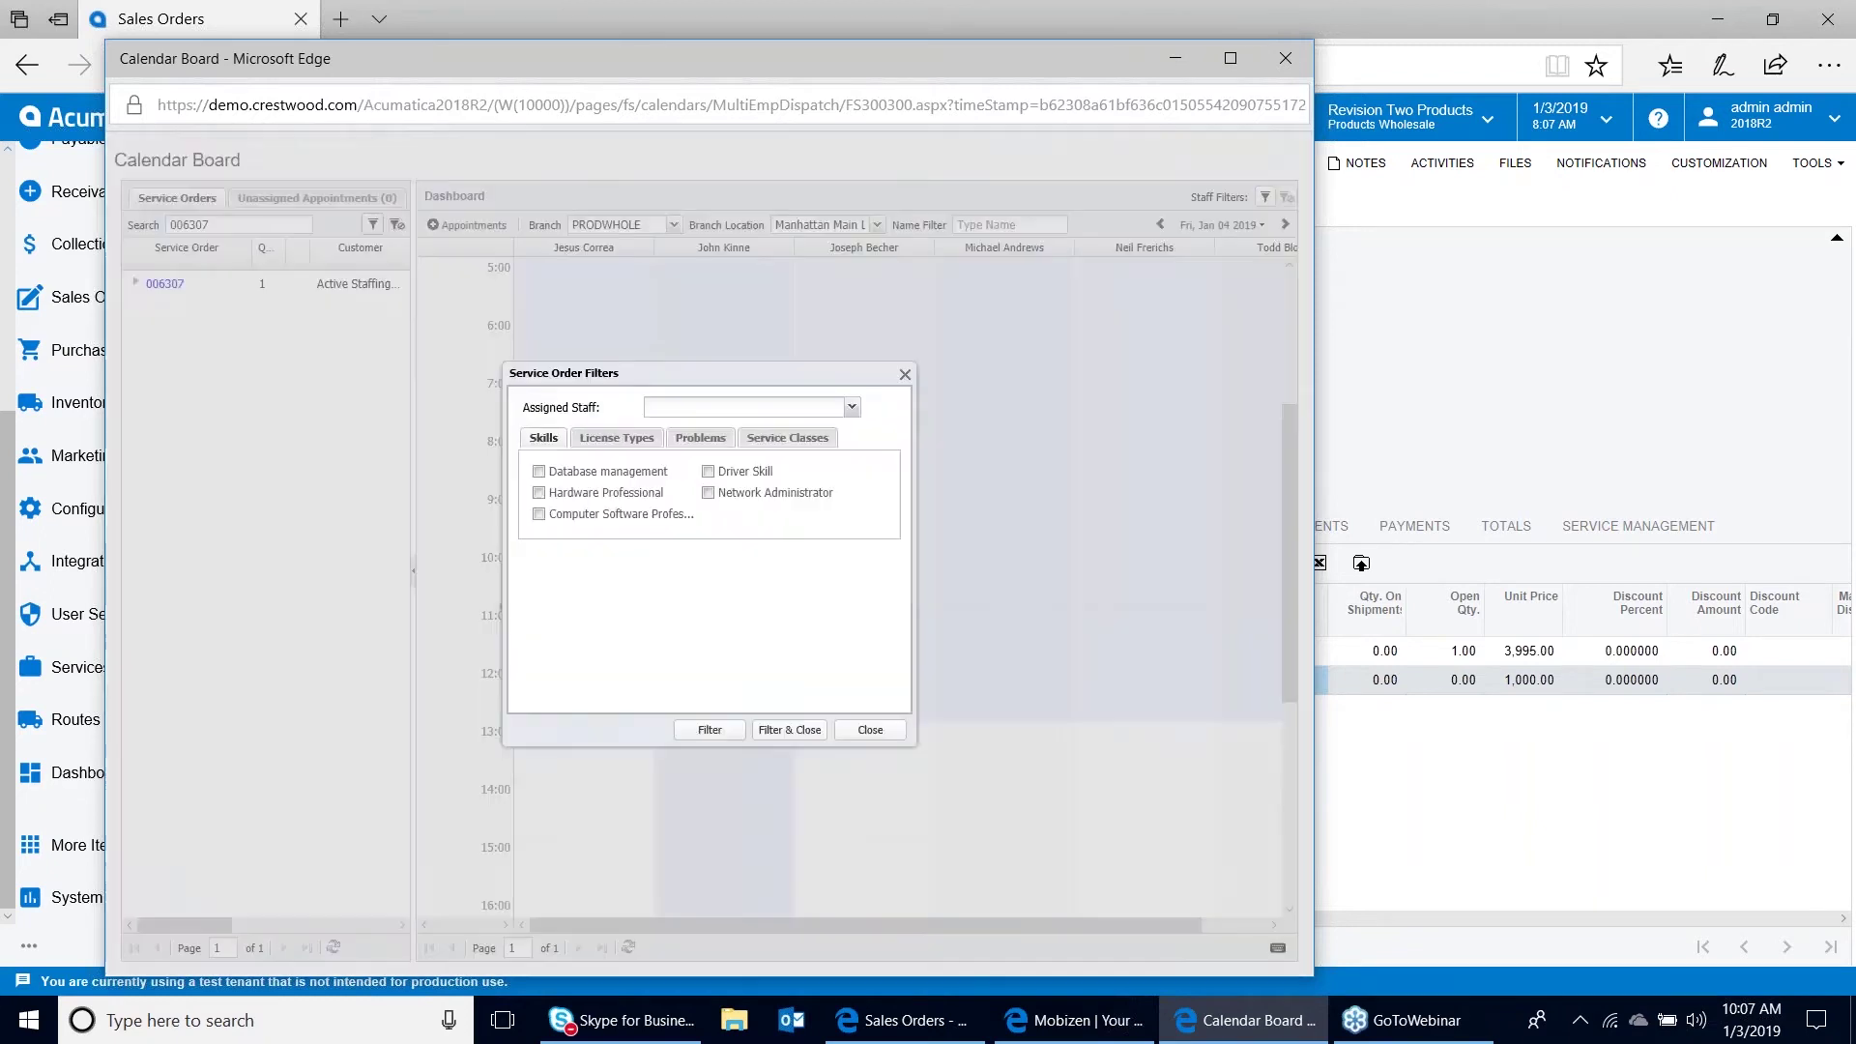
key("Escape")
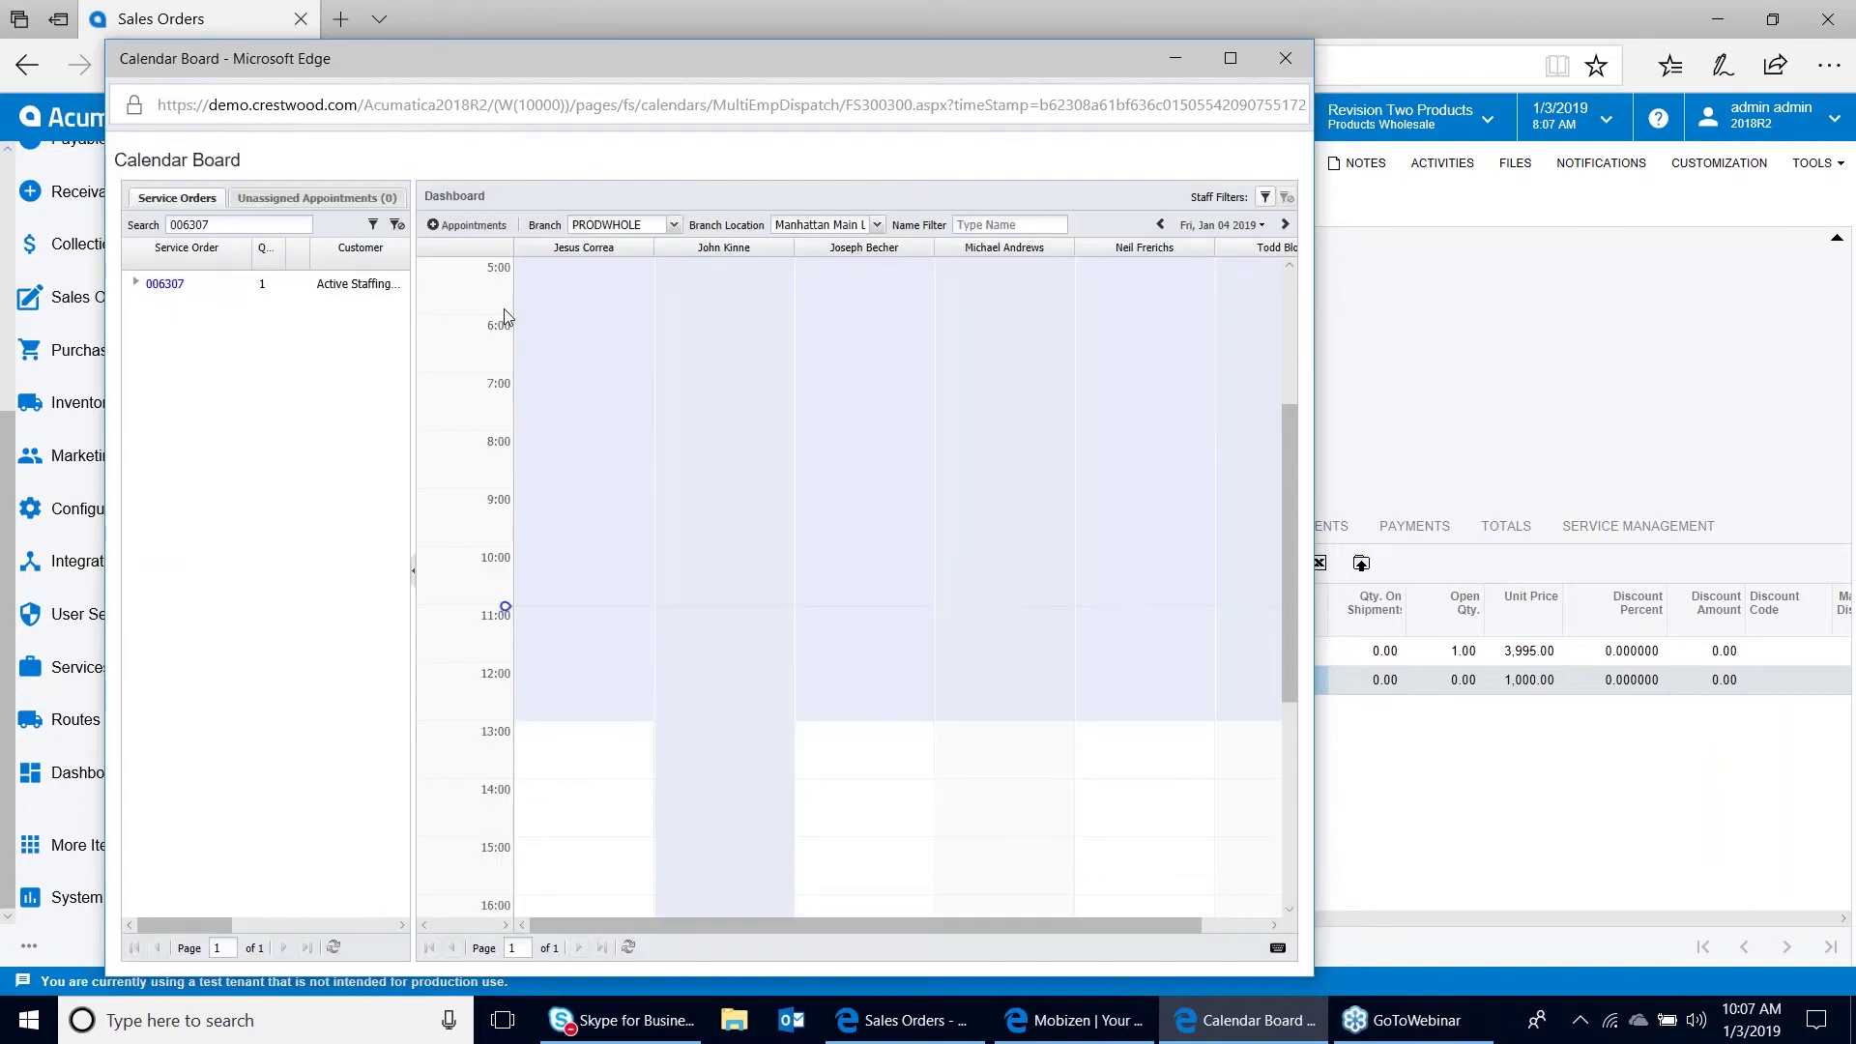
right_click(174, 283)
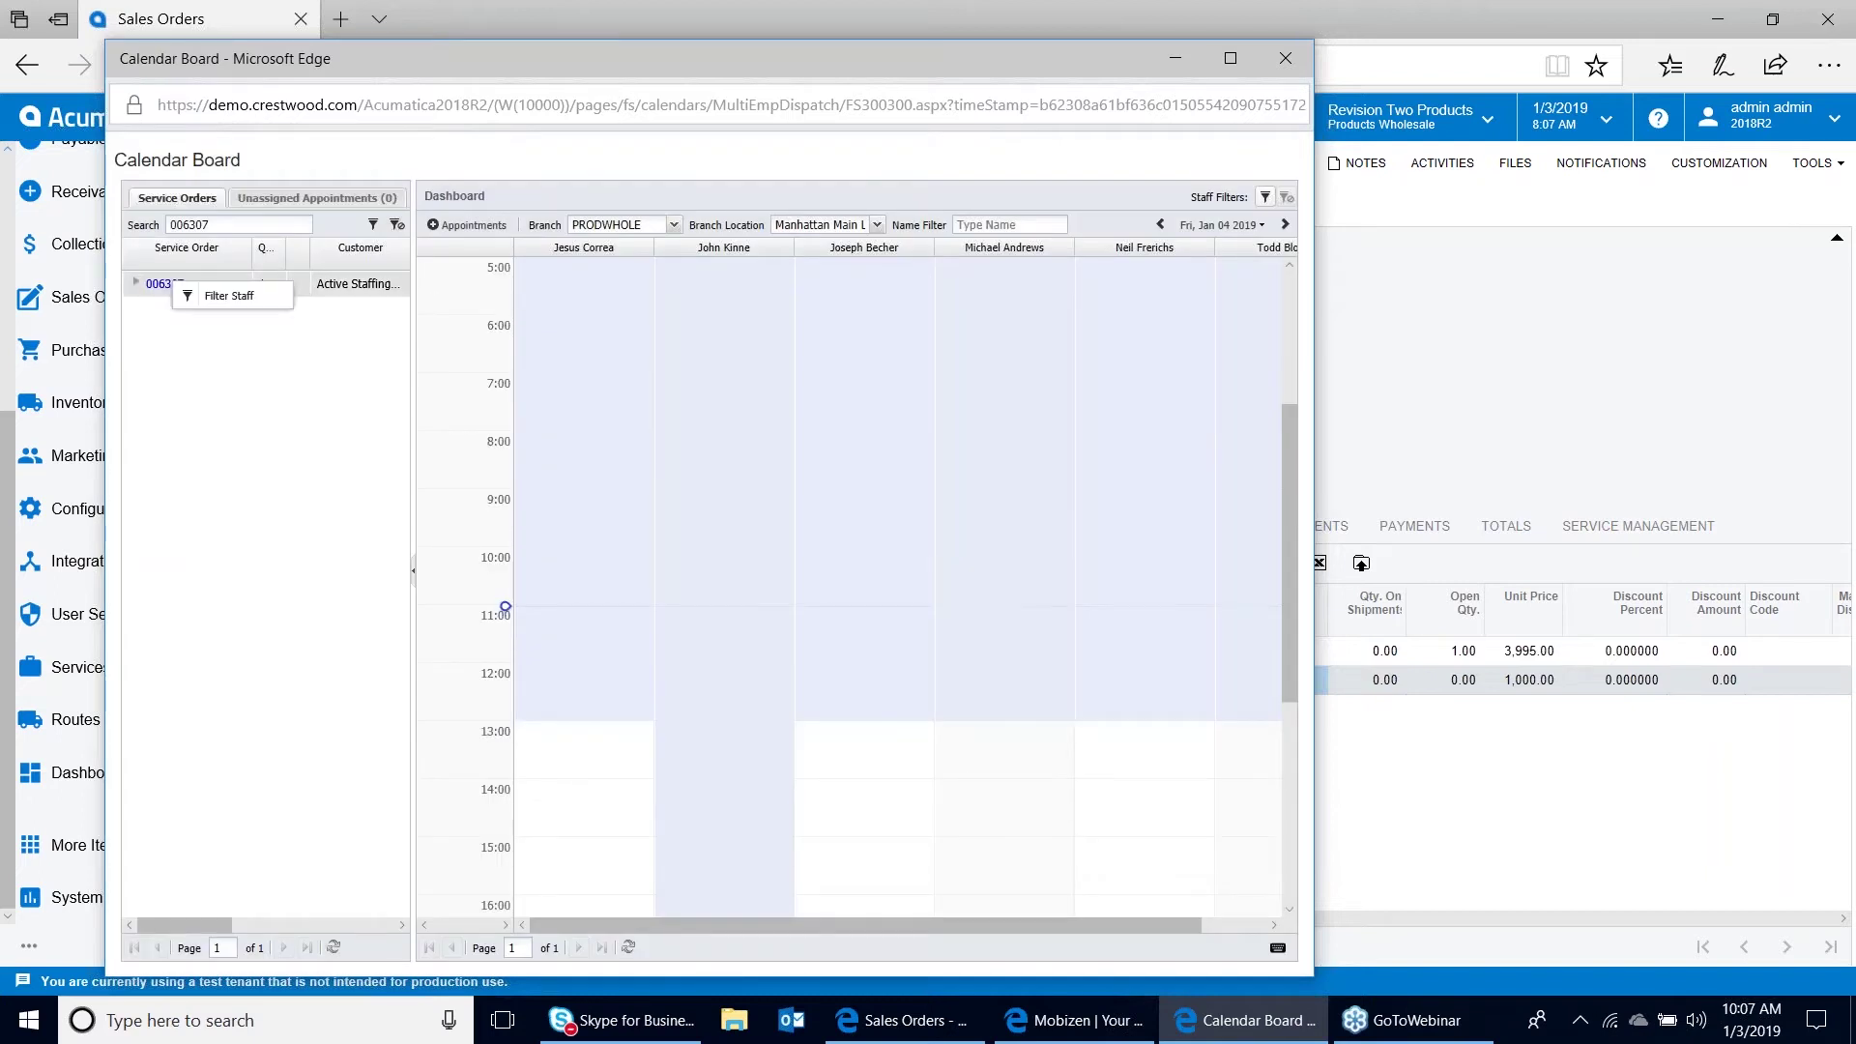
left_click(223, 298)
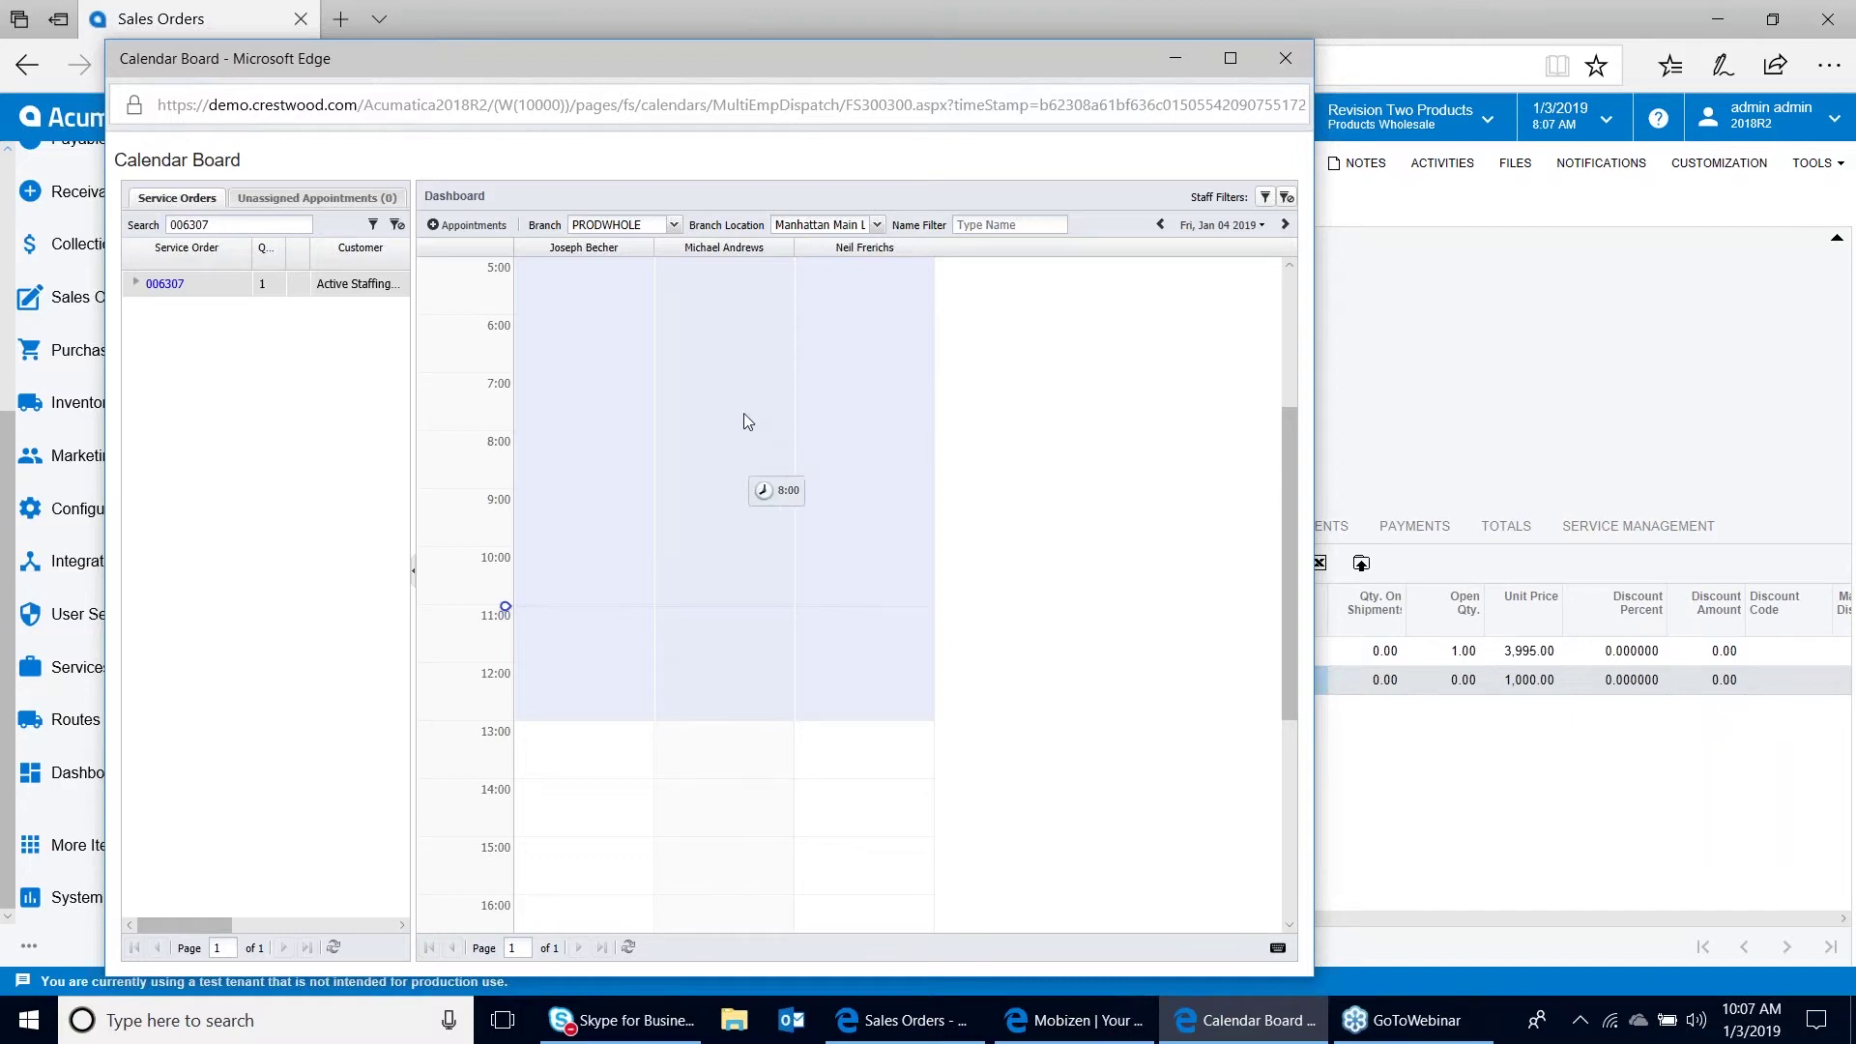
left_click(1290, 267)
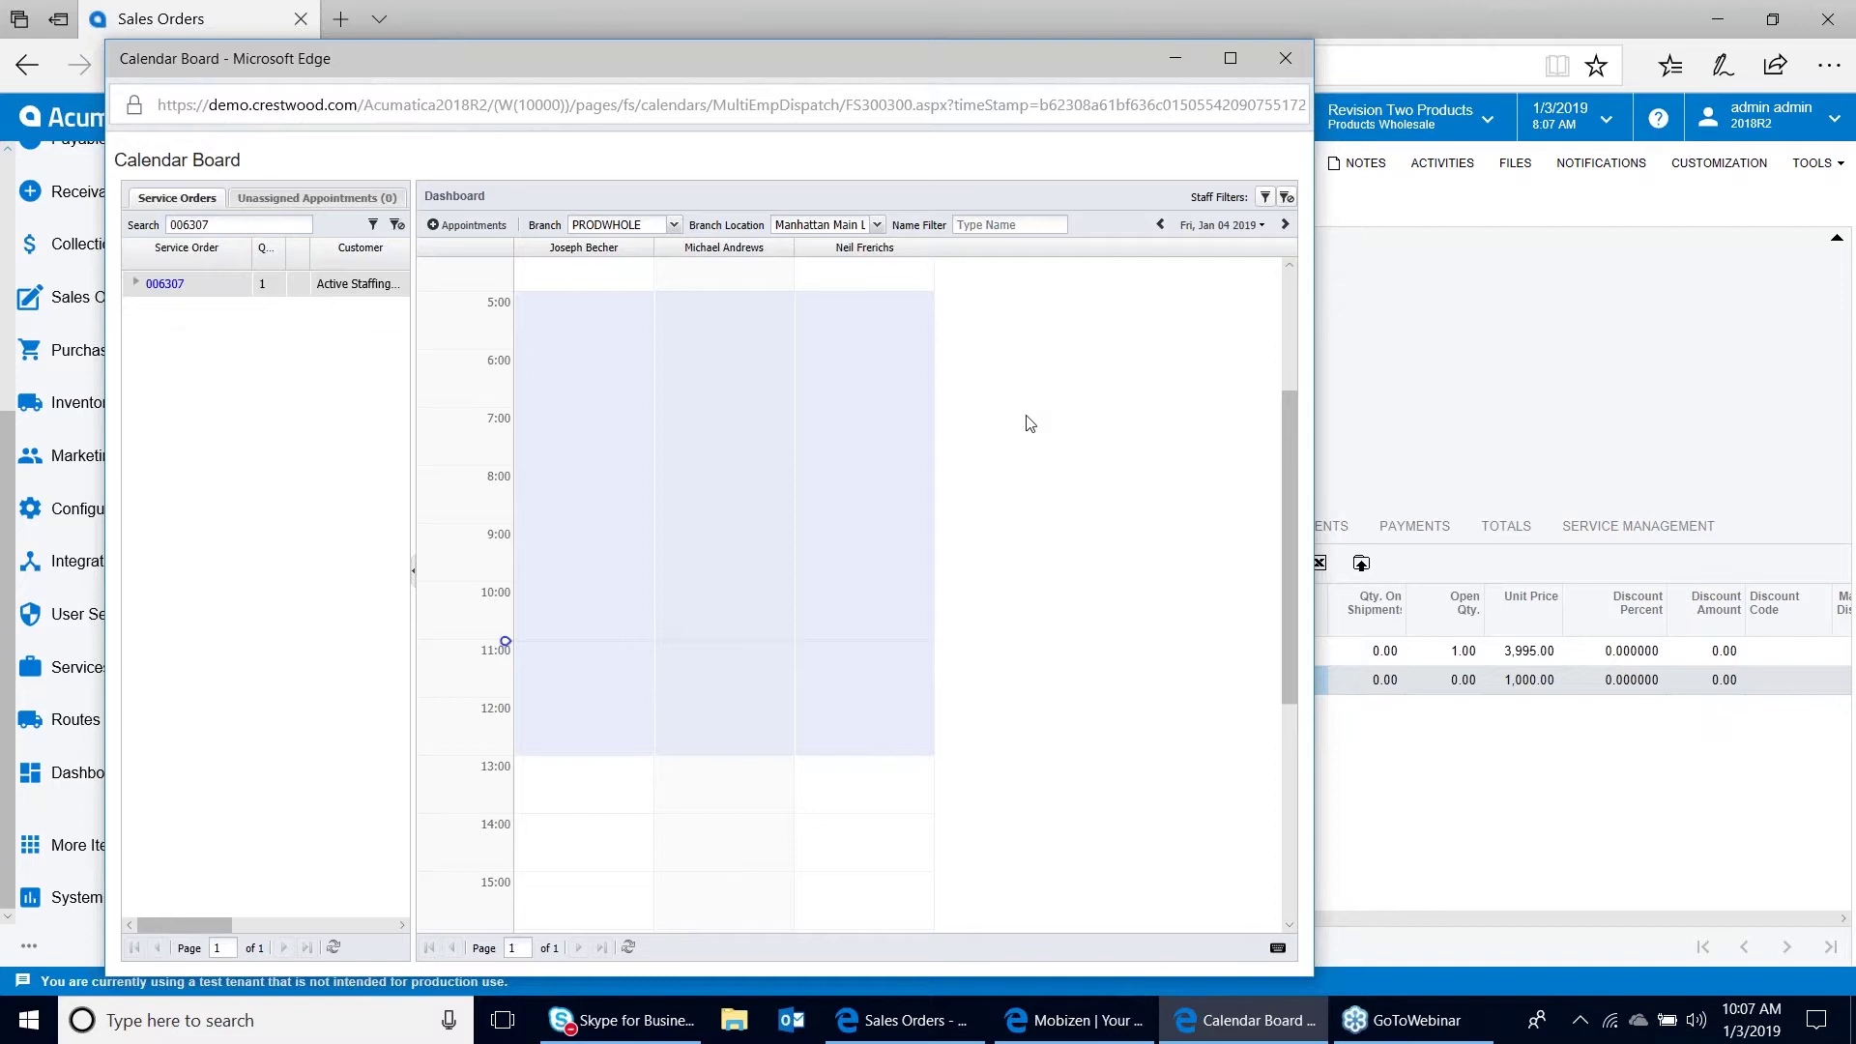
Filter the board's staff by the order's service, then return to sales order 000039
left_click(1265, 198)
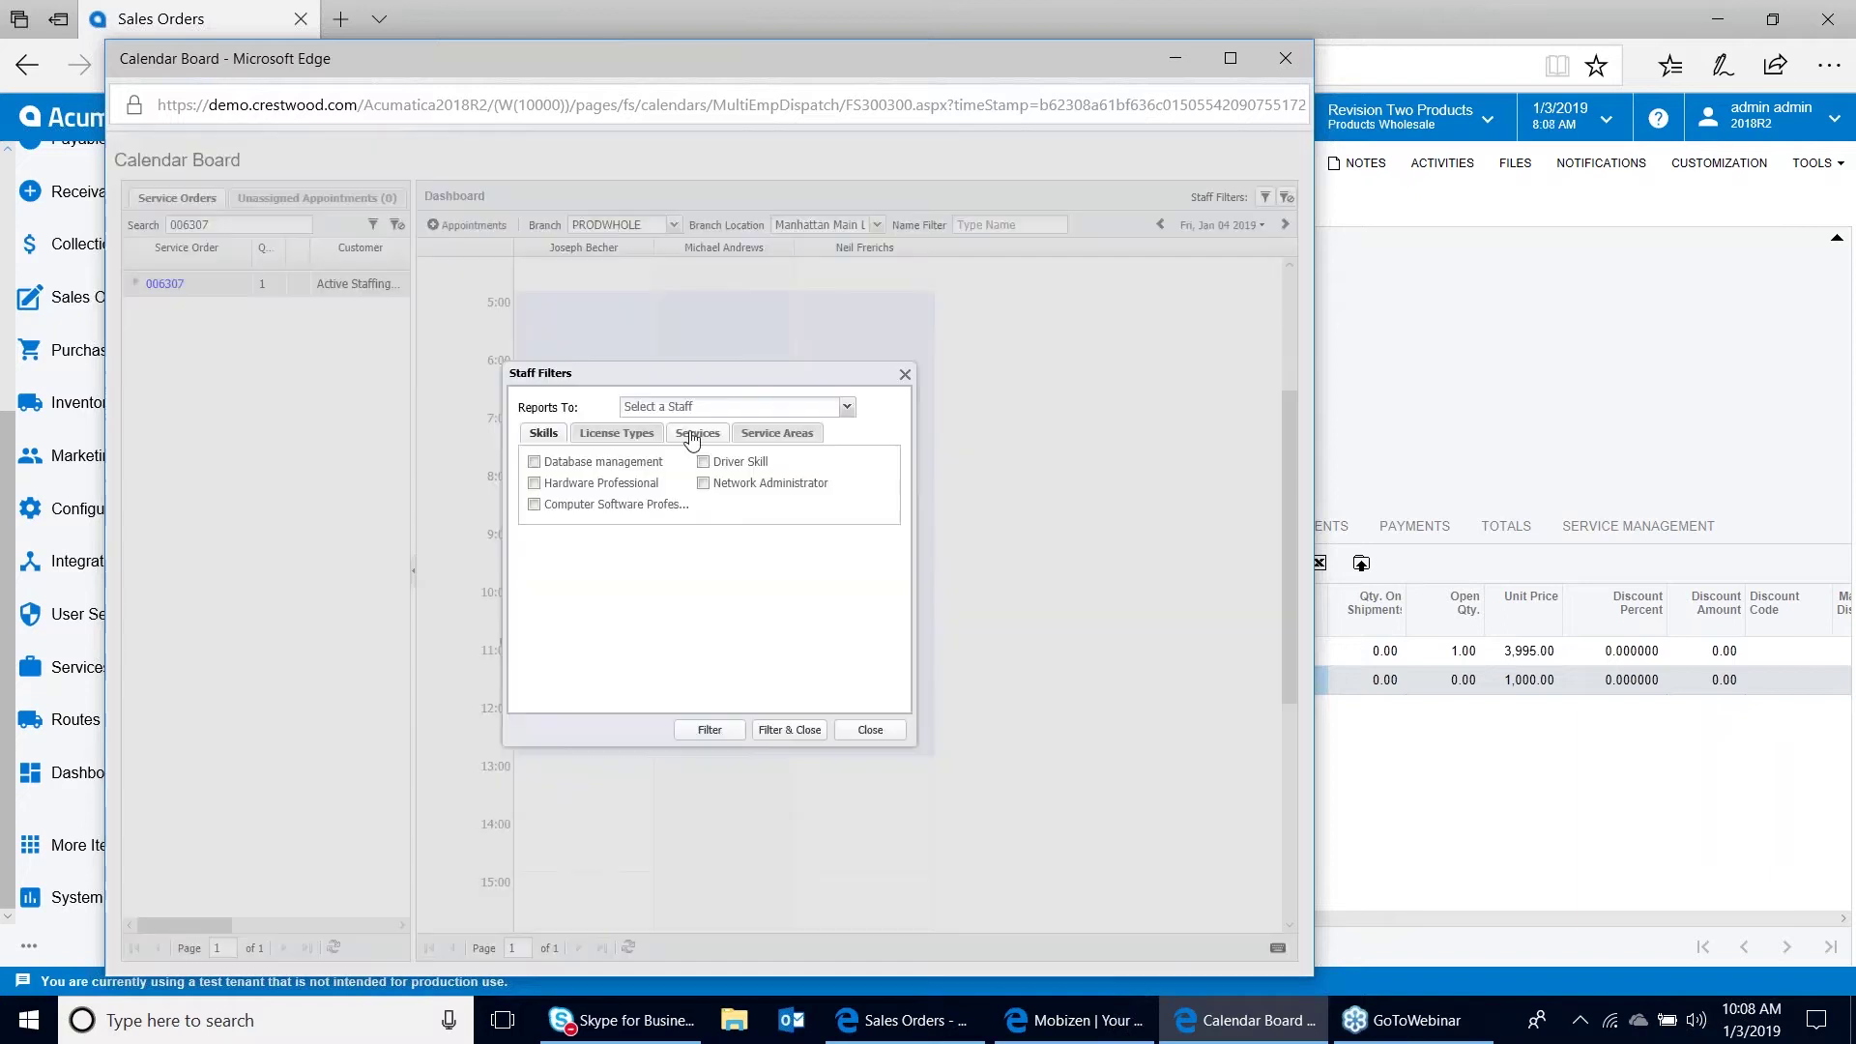
left_click(696, 433)
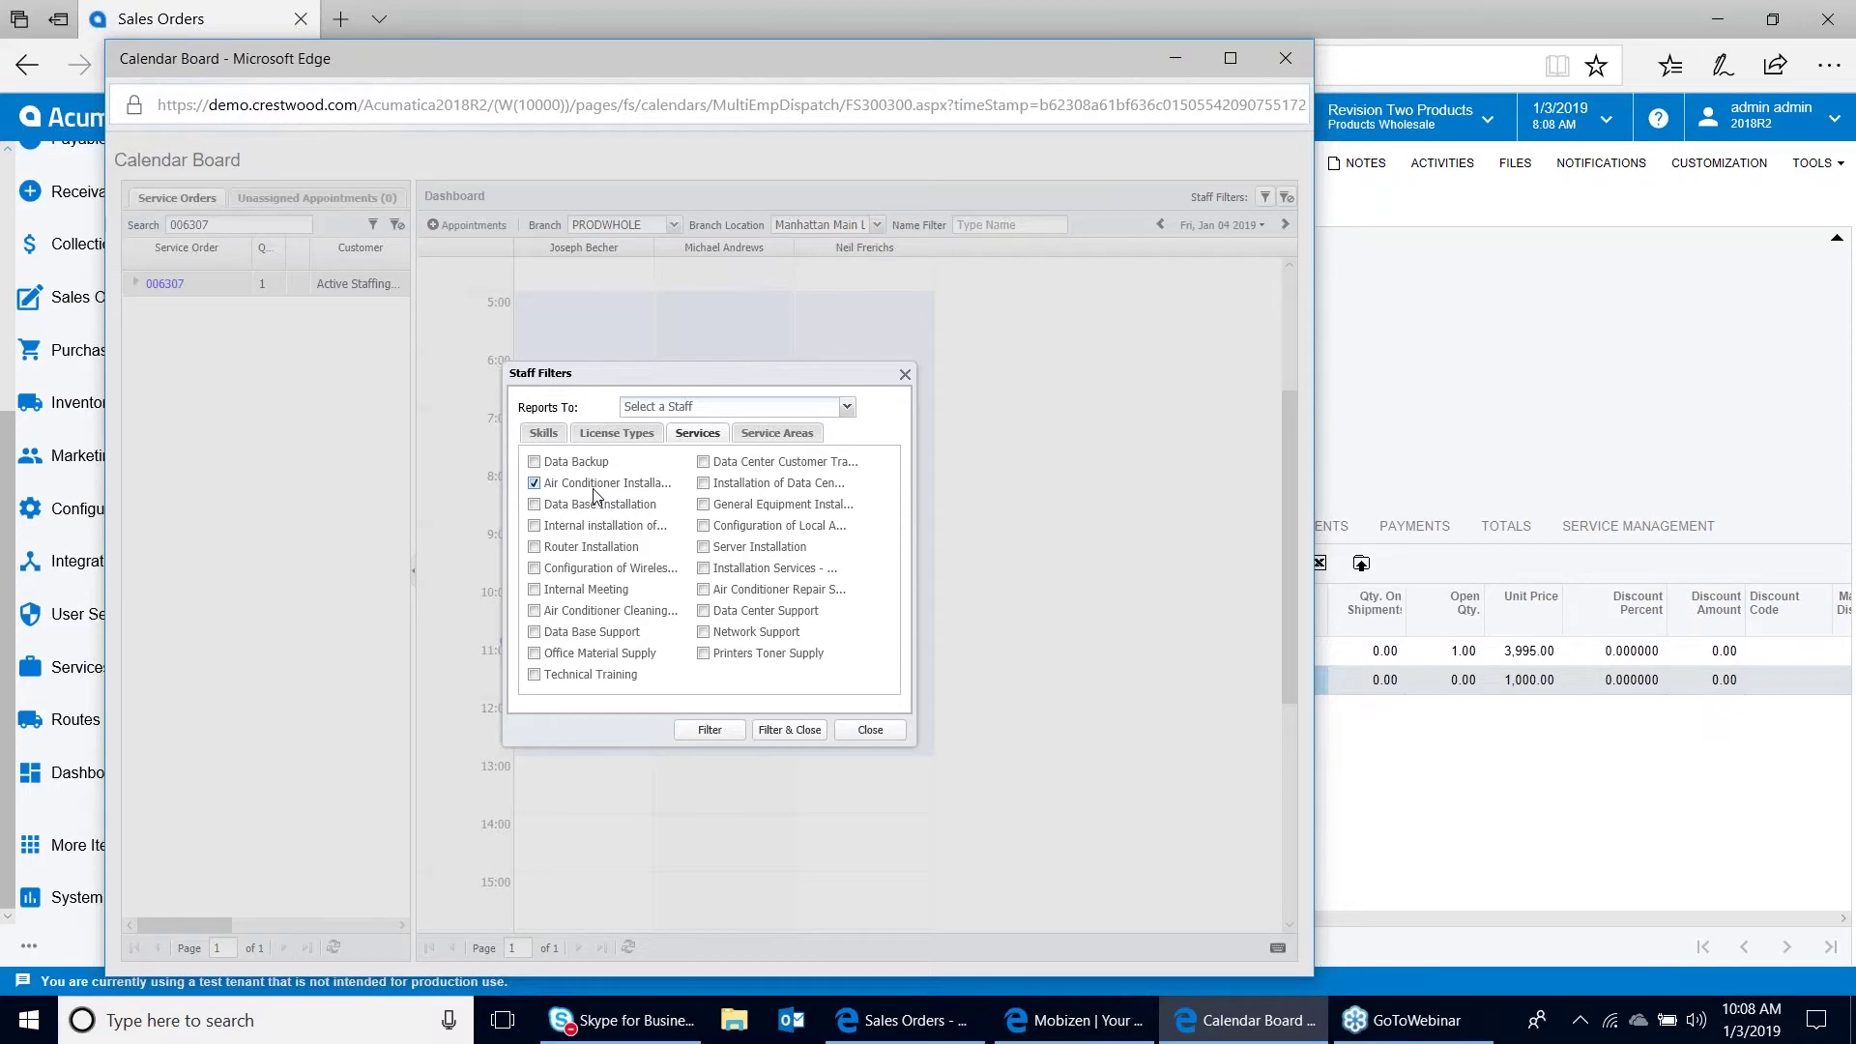
left_click(870, 731)
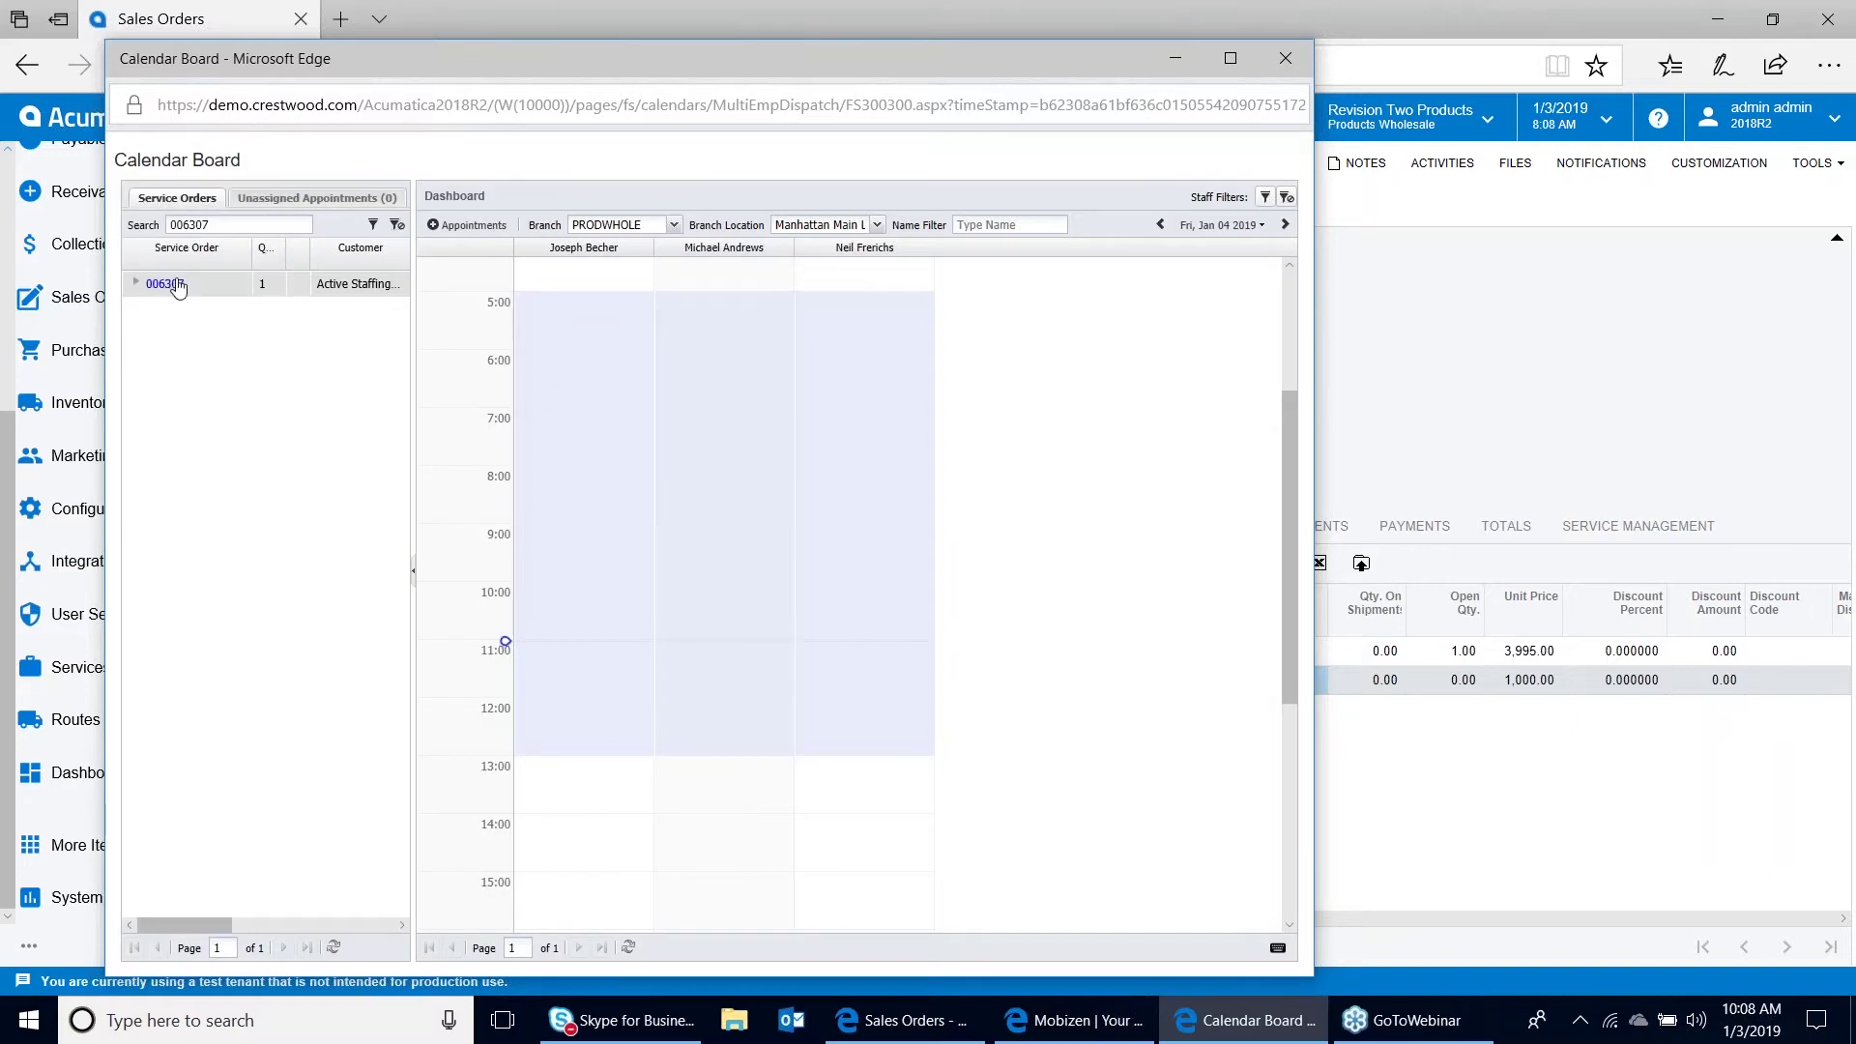
left_click_drag(178, 288, 927, 1028)
left_click(926, 1028)
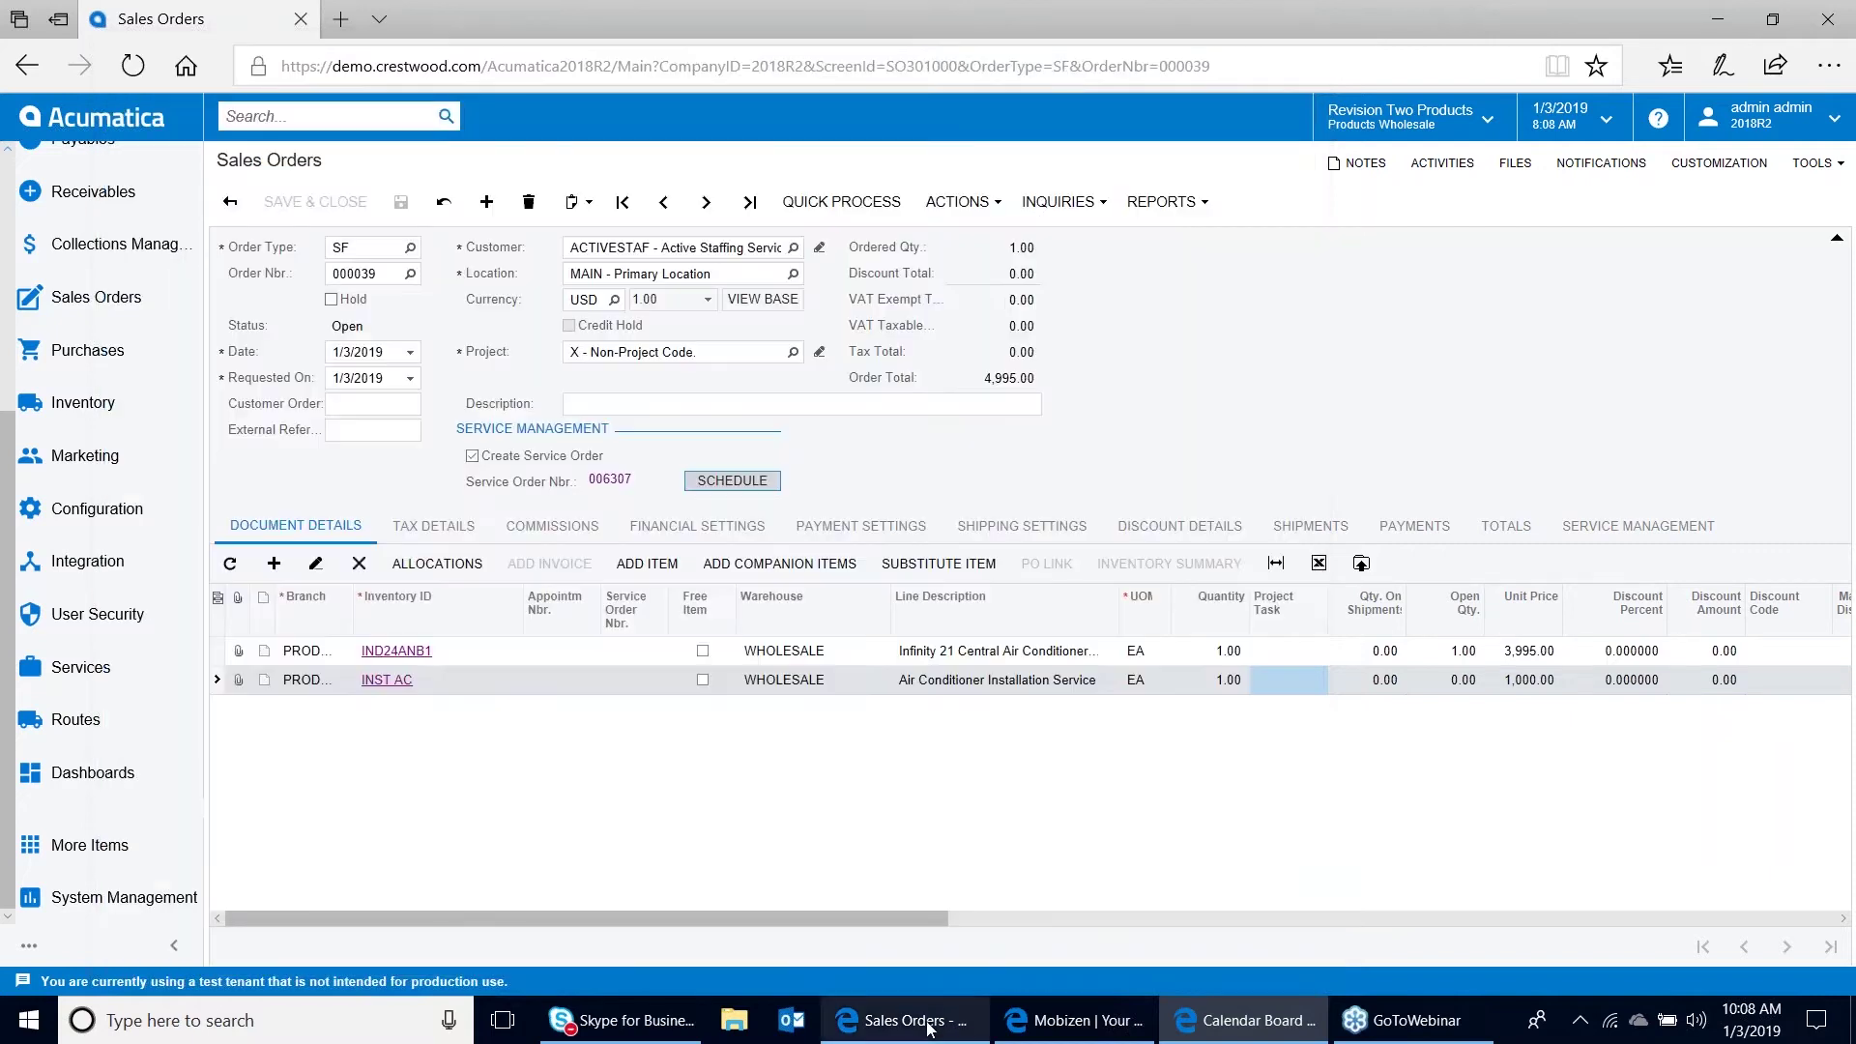
Duplicate the sales order tab and check INST AC's service skills, finding HARDWARE required
right_click(188, 22)
left_click(242, 245)
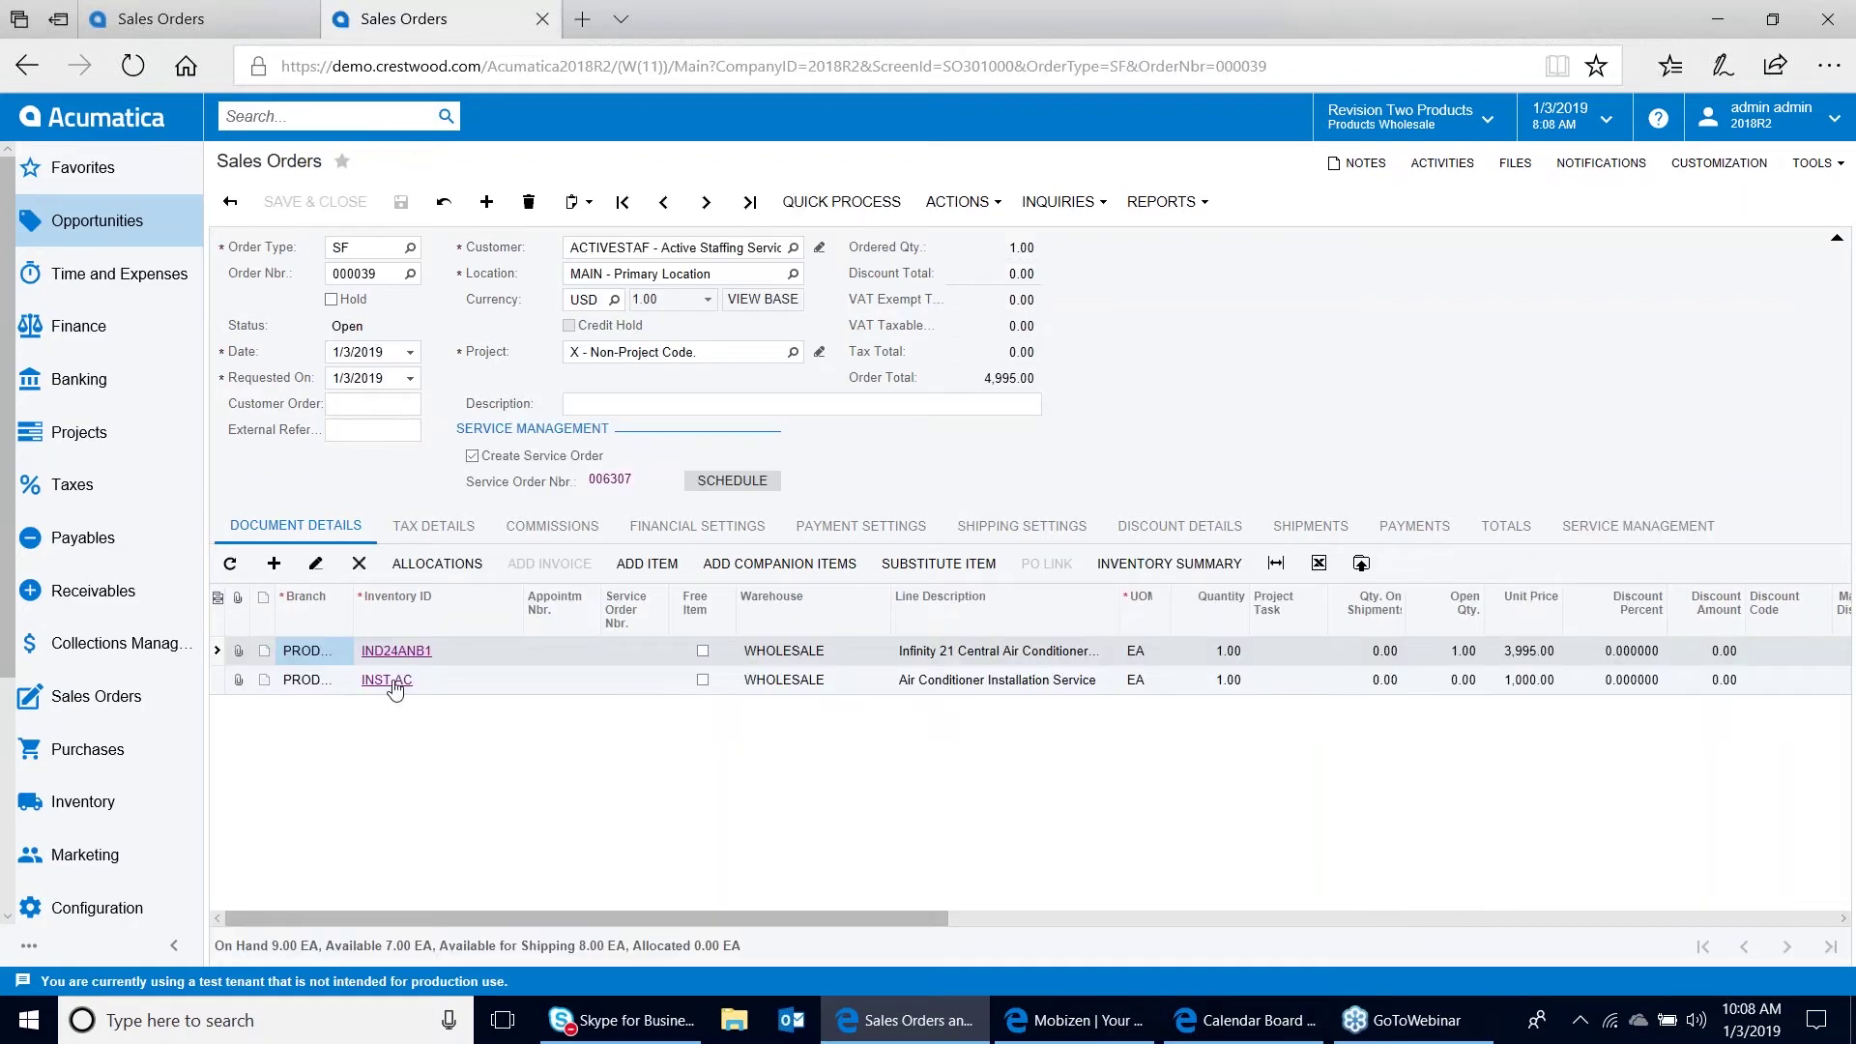
left_click(392, 681)
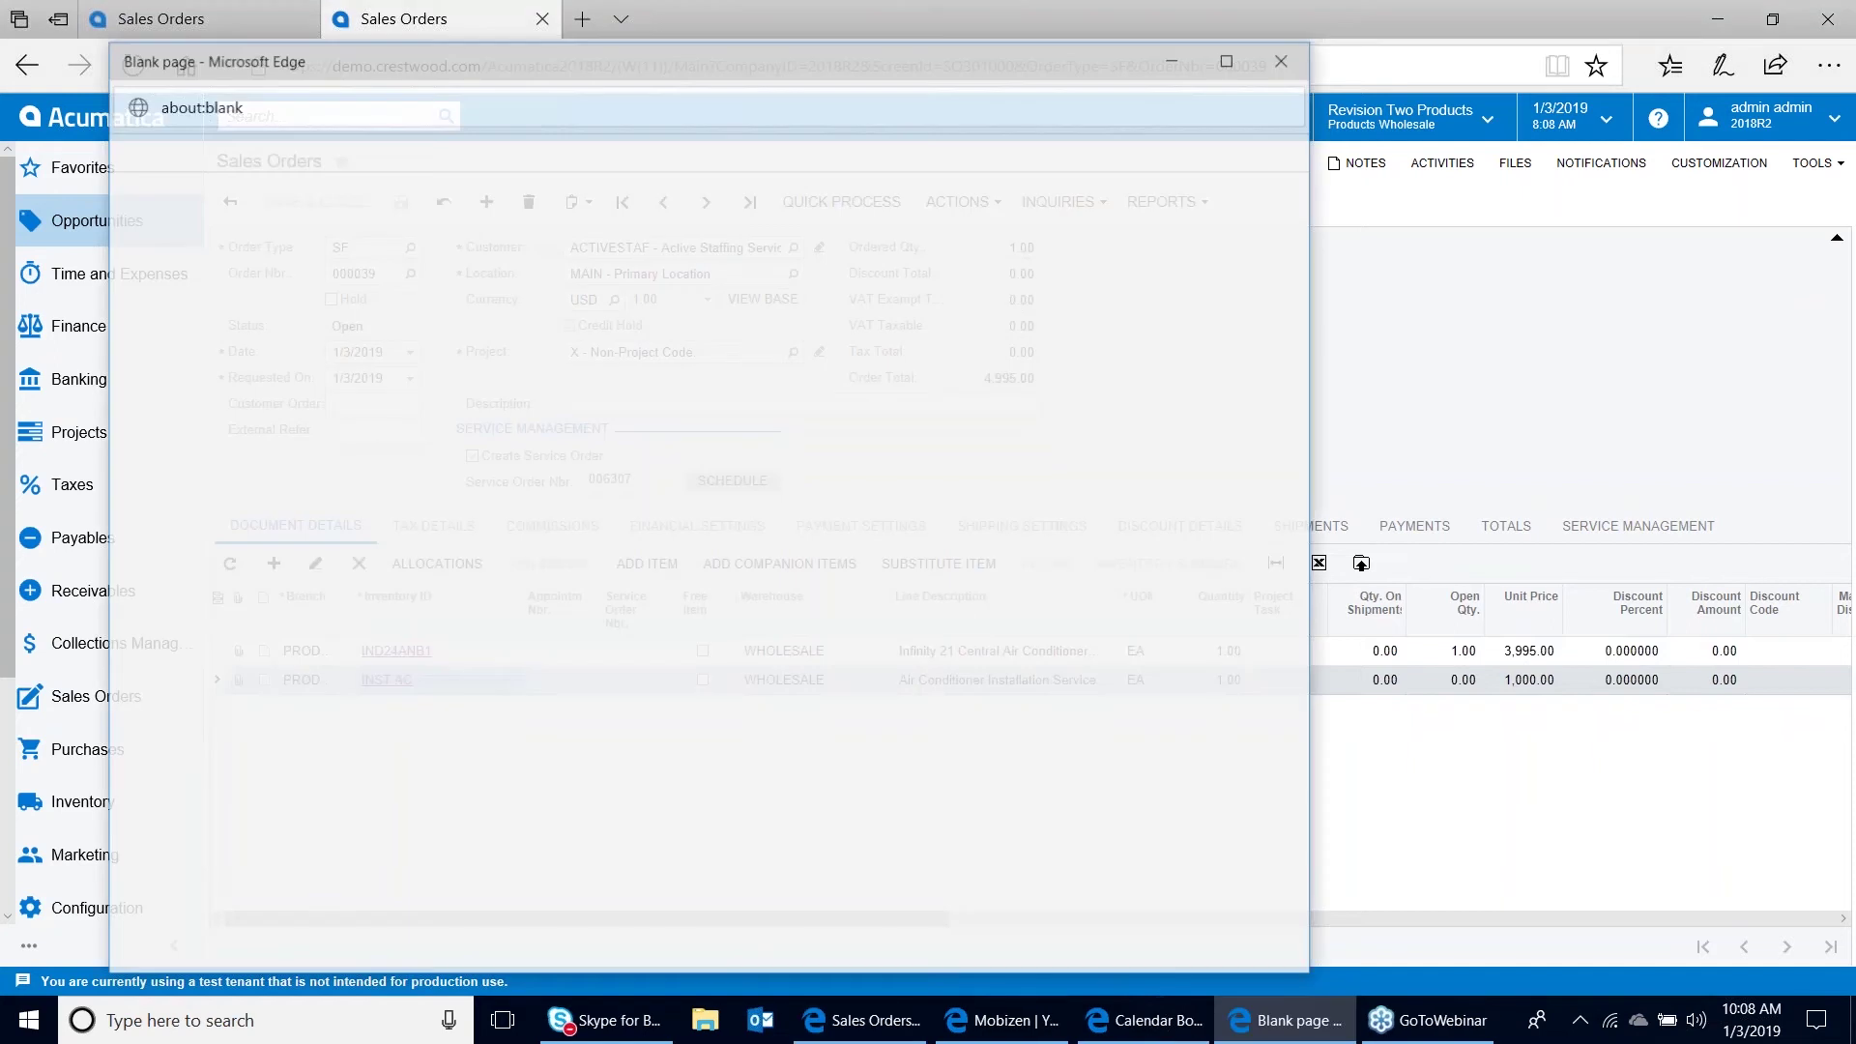
left_click(1240, 67)
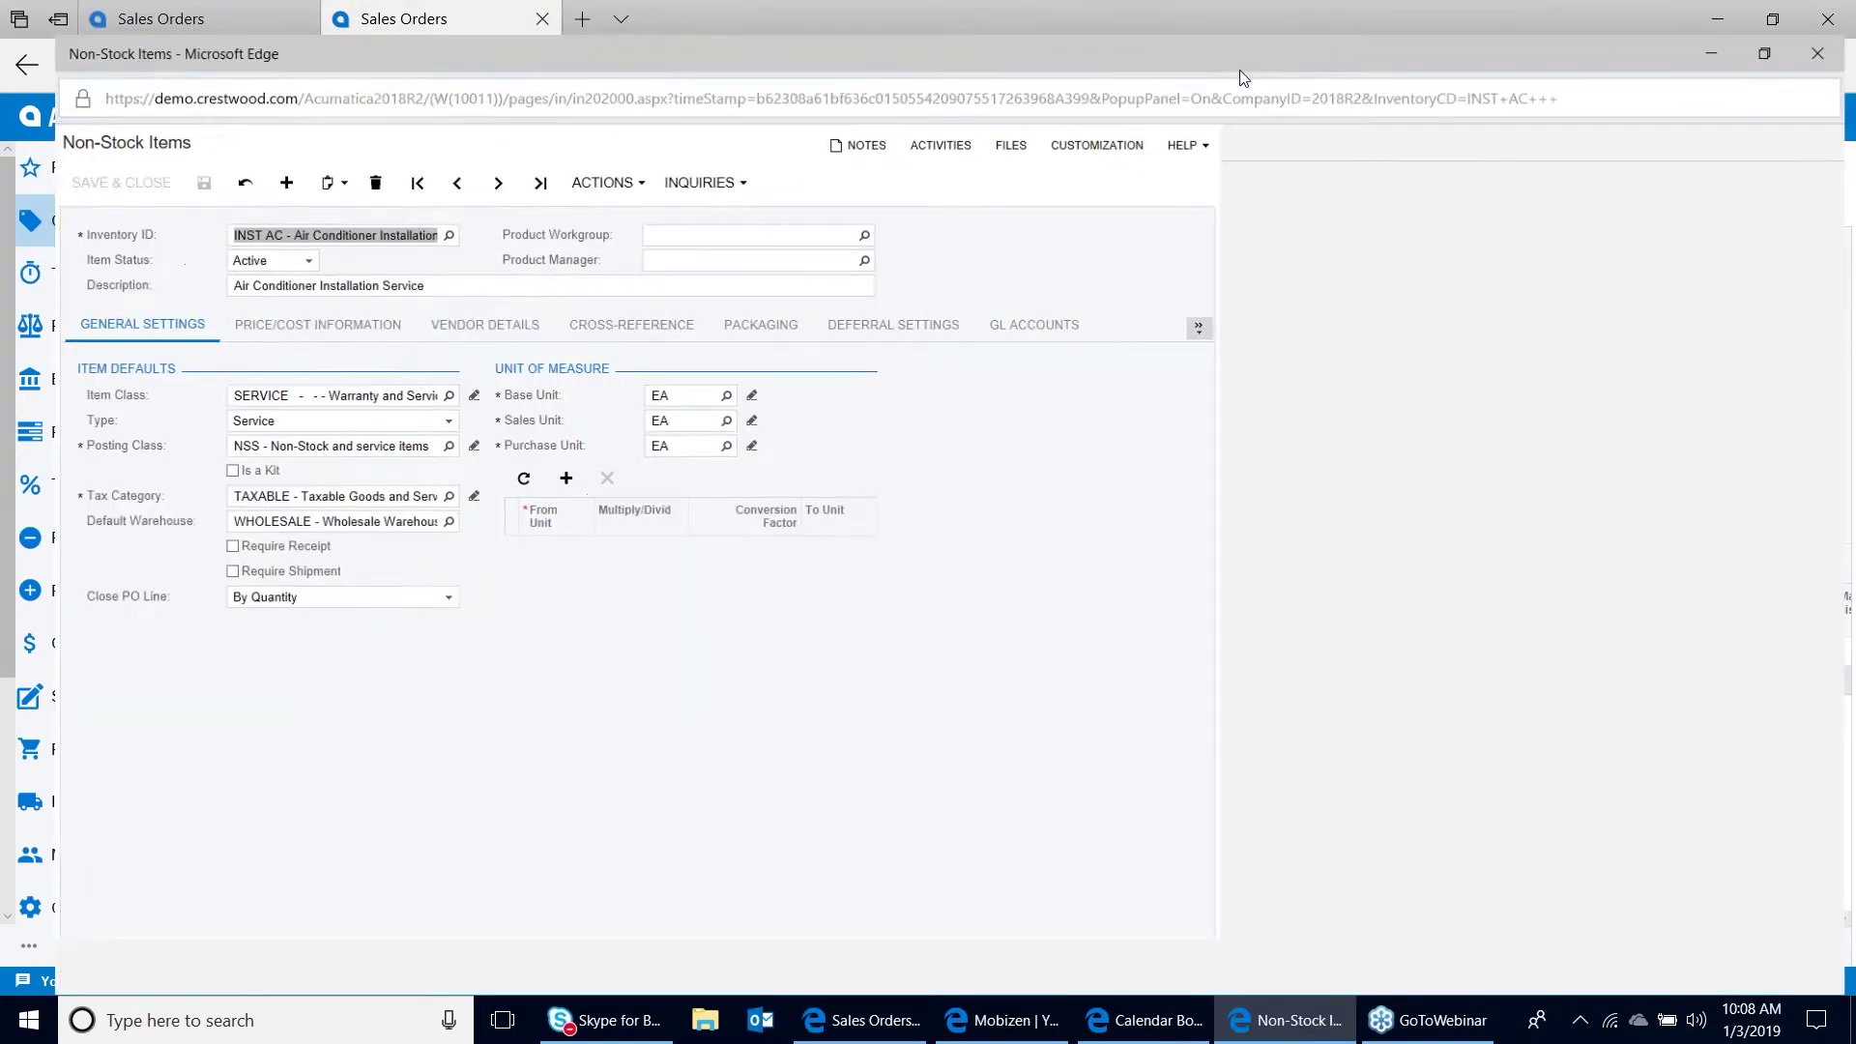
left_click(1554, 311)
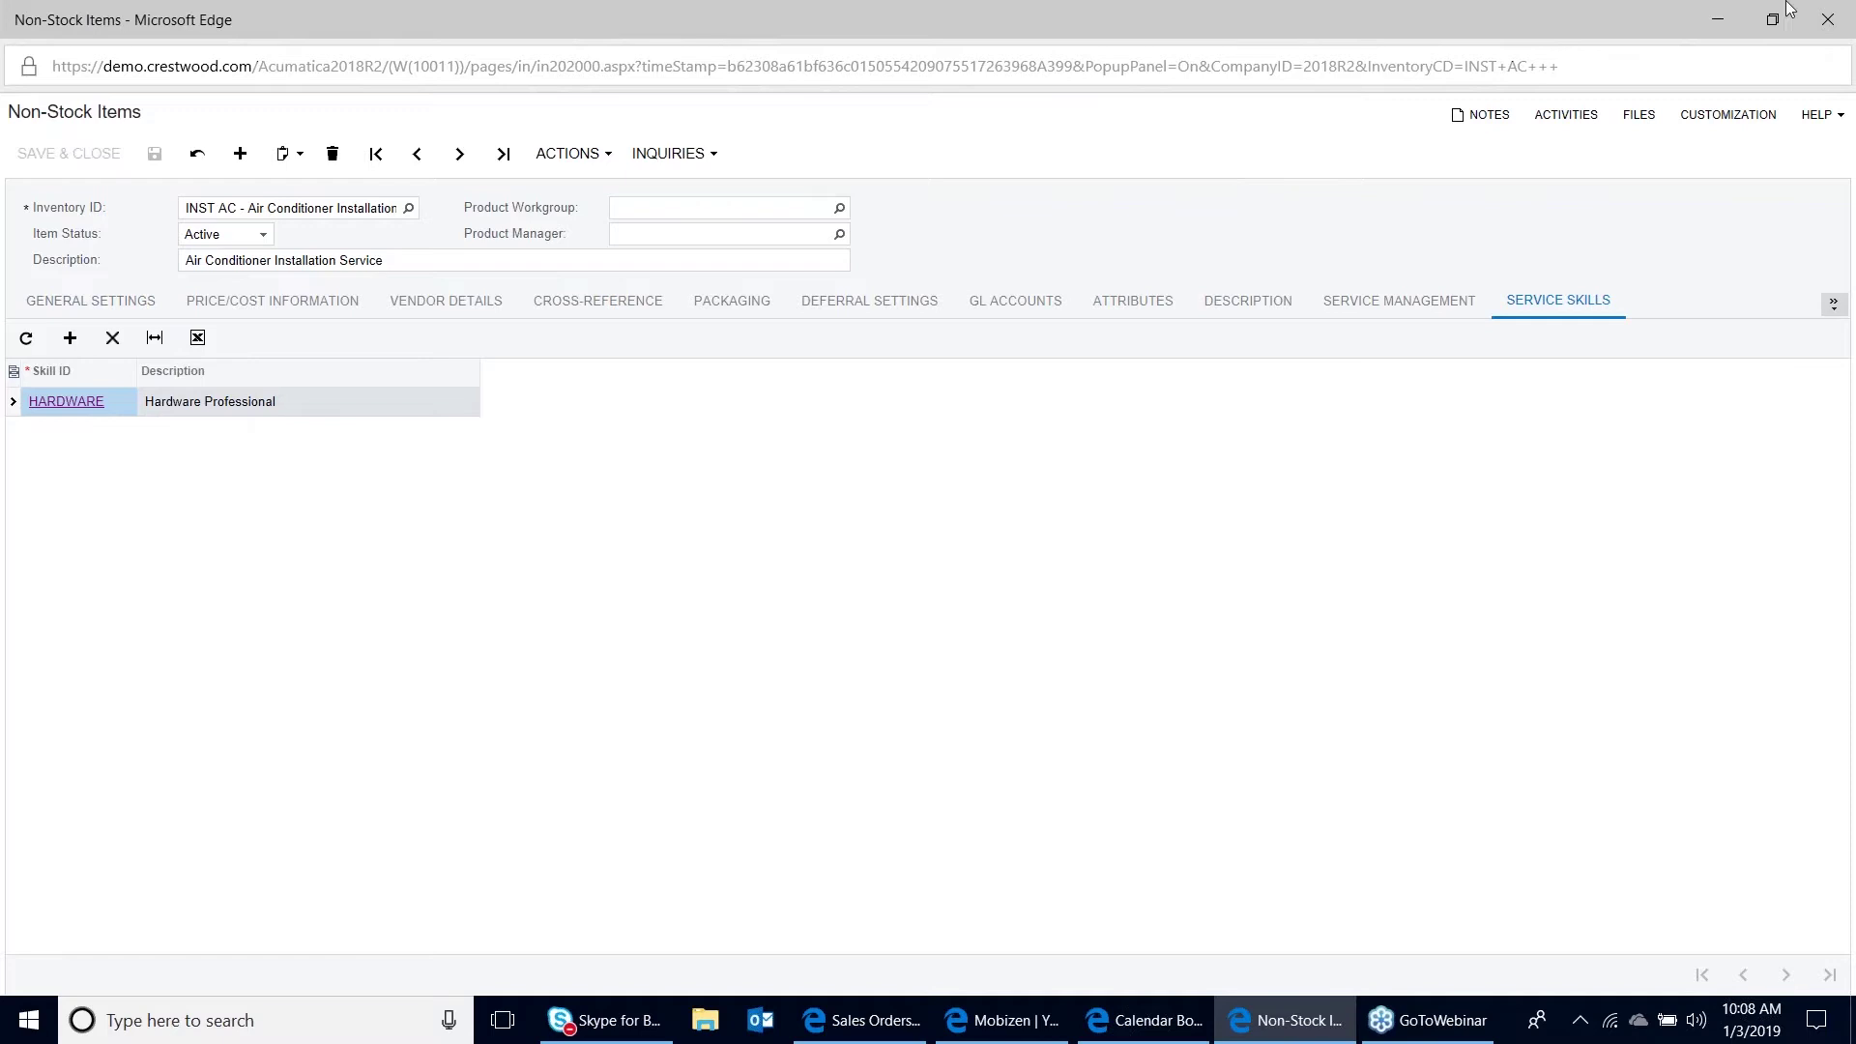
left_click(1828, 19)
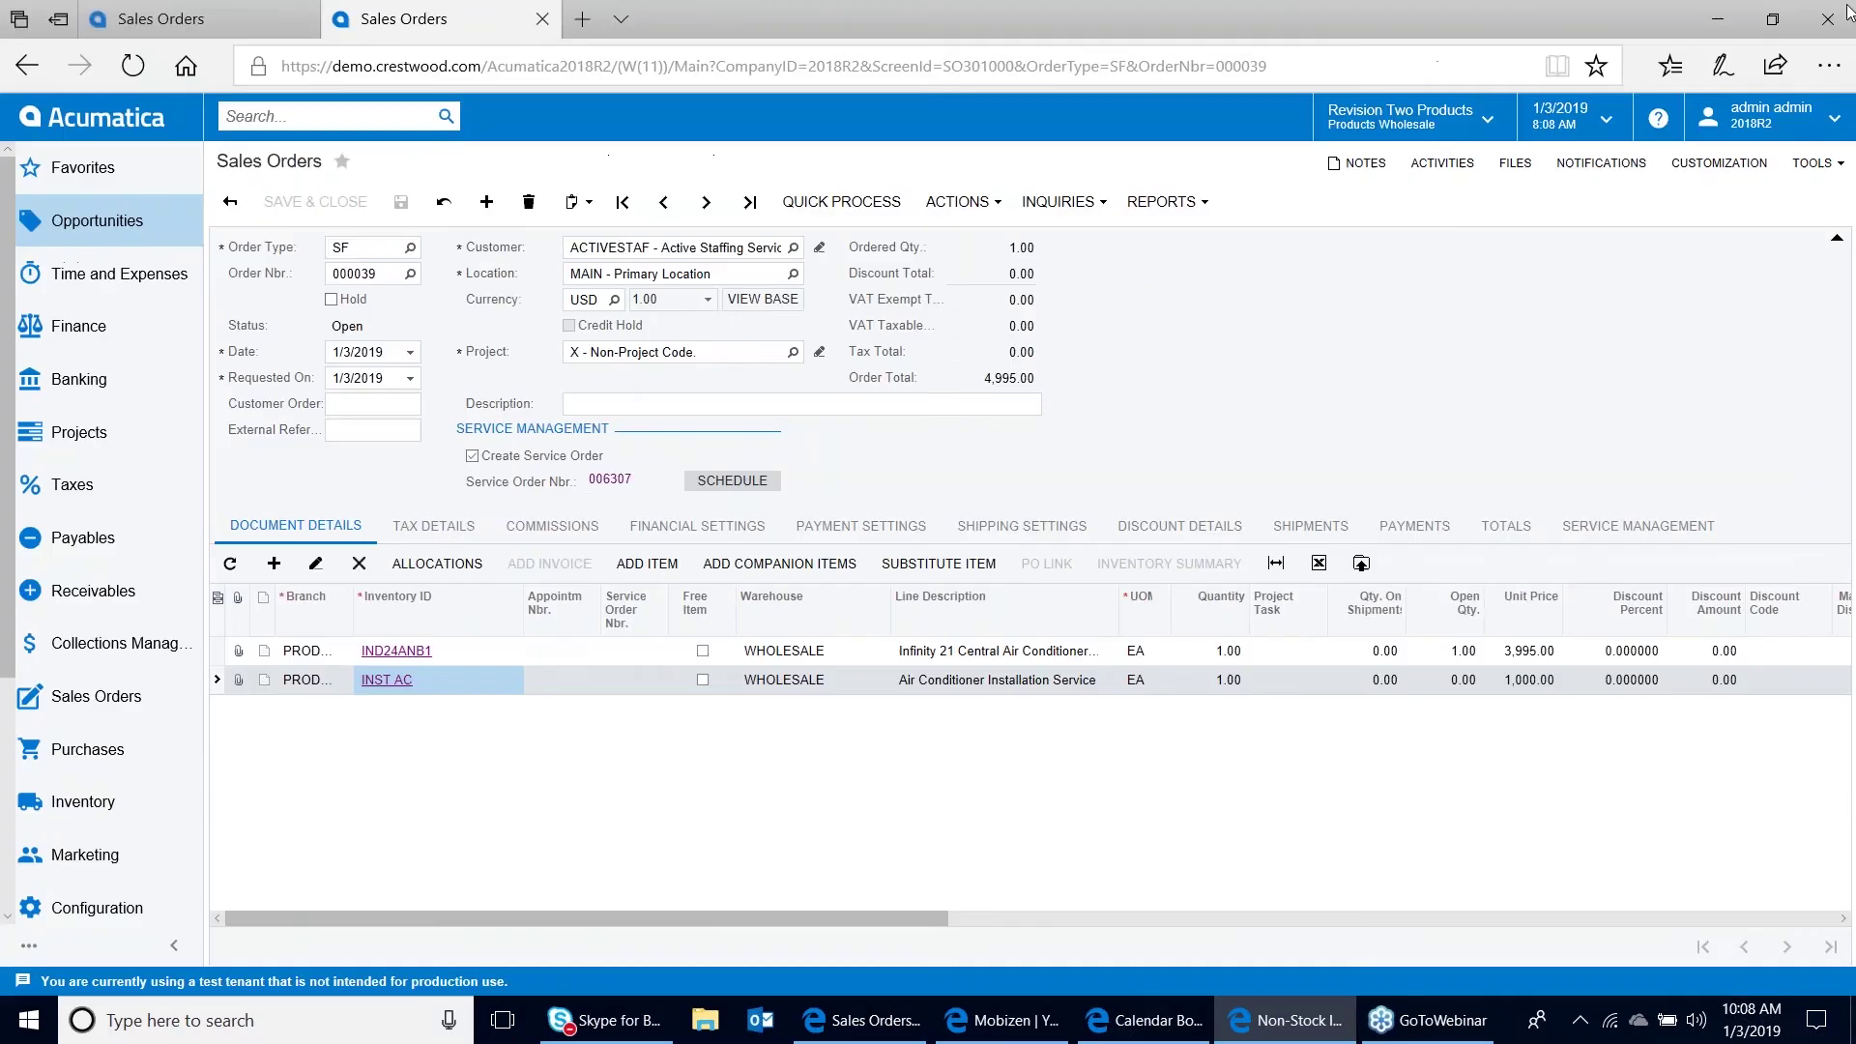
Find the Staff screen and verify the first employee has HARDWARE and SOFTWARE skills
left_click(340, 117)
type("staf")
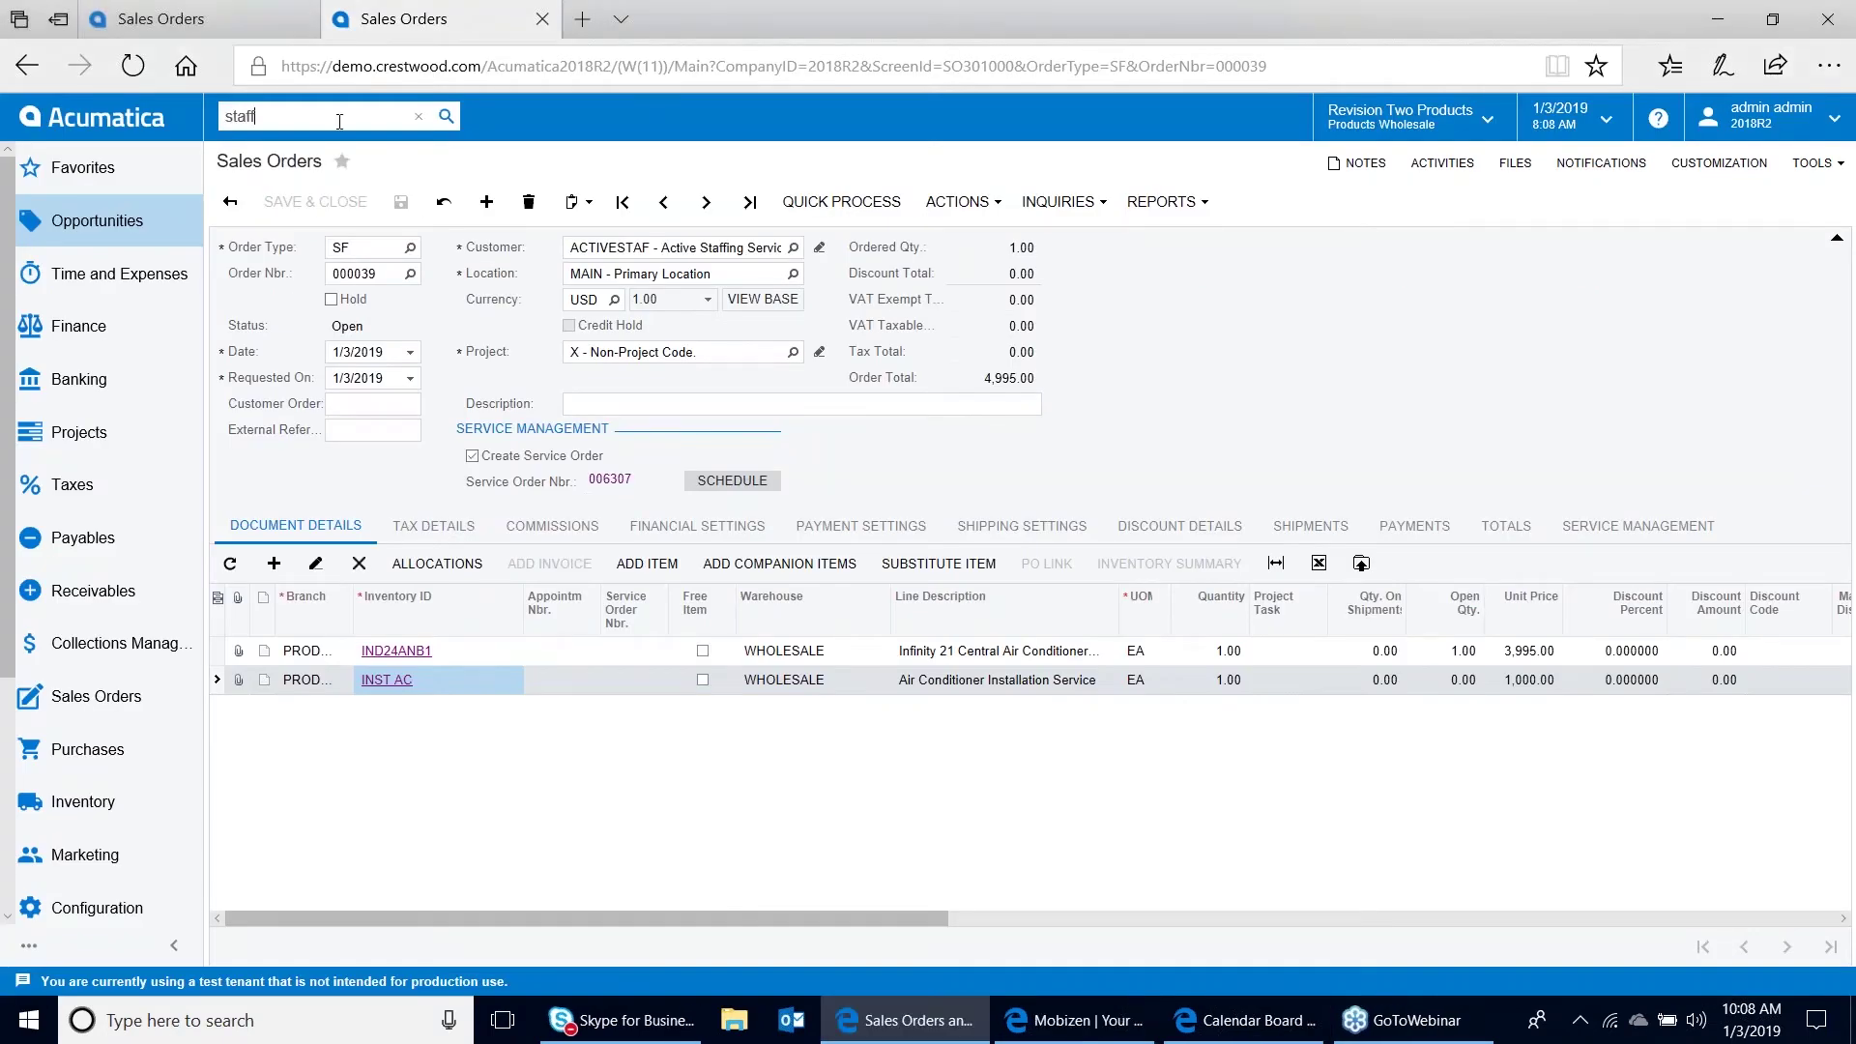
type("f")
left_click(282, 303)
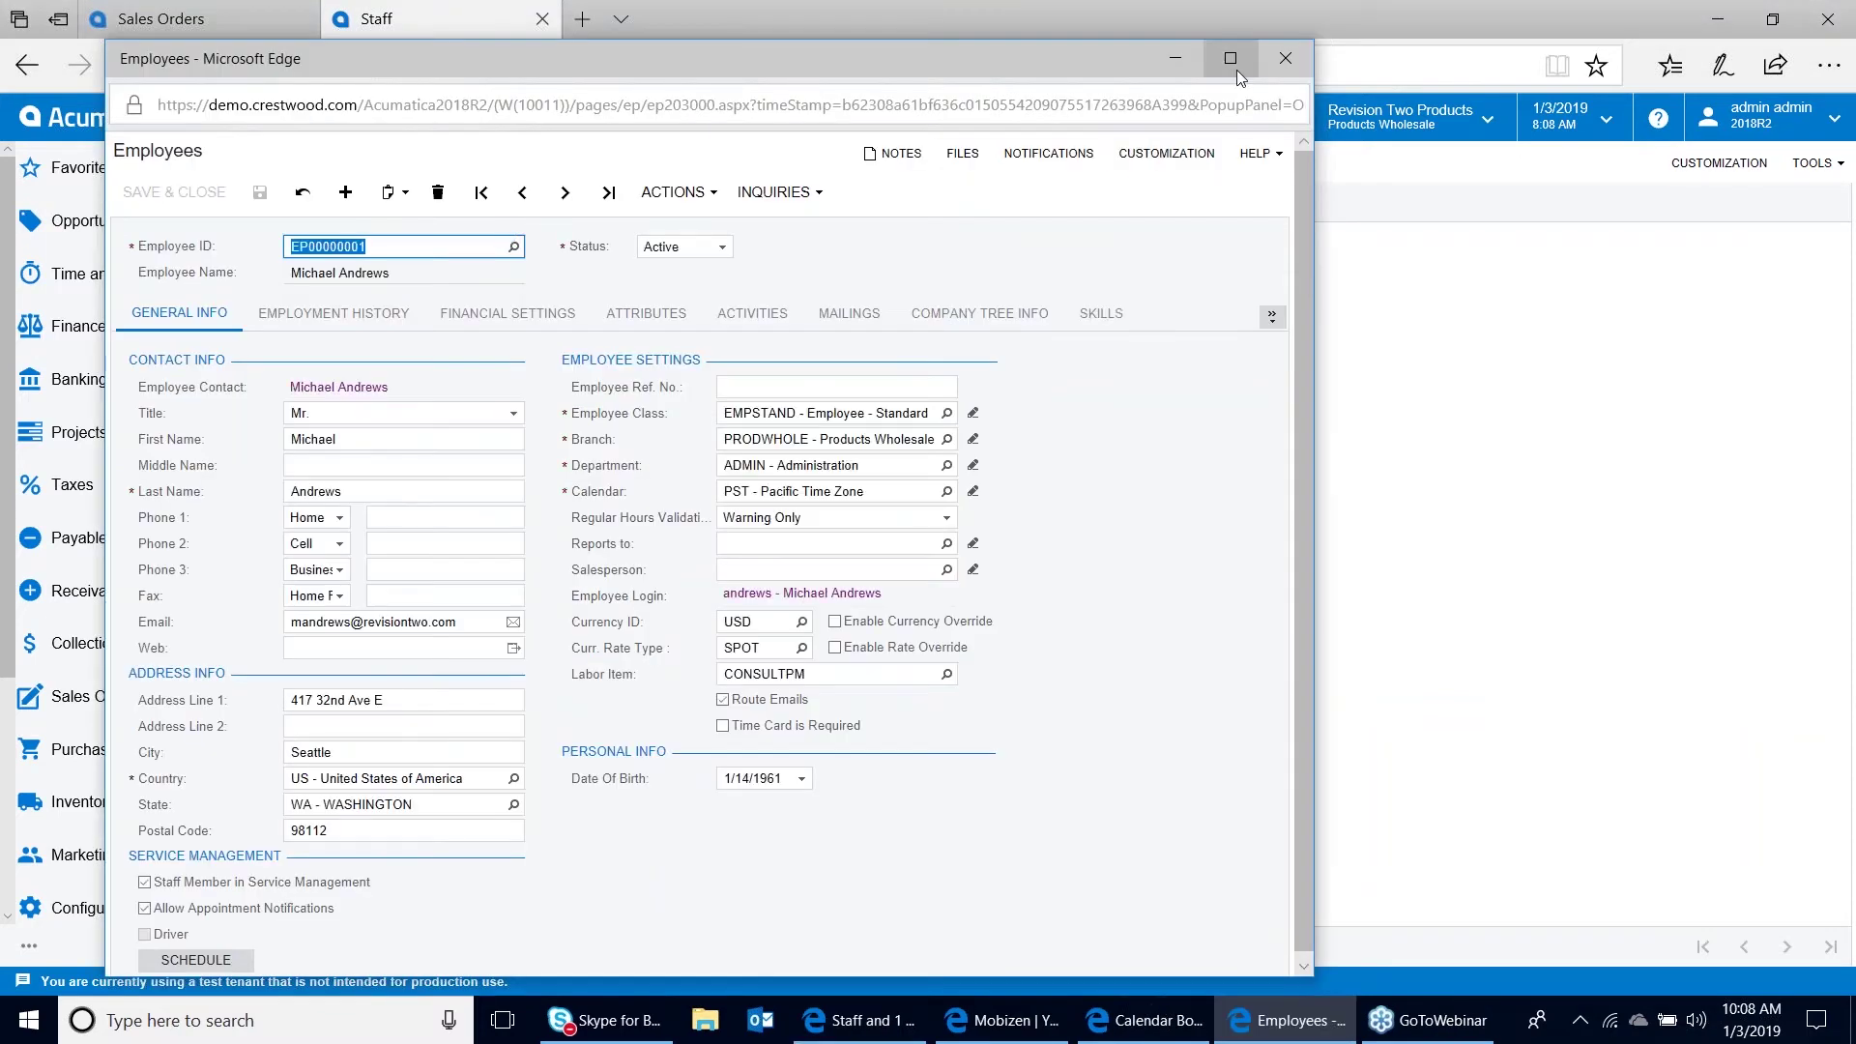
left_click(1231, 58)
left_click(1653, 281)
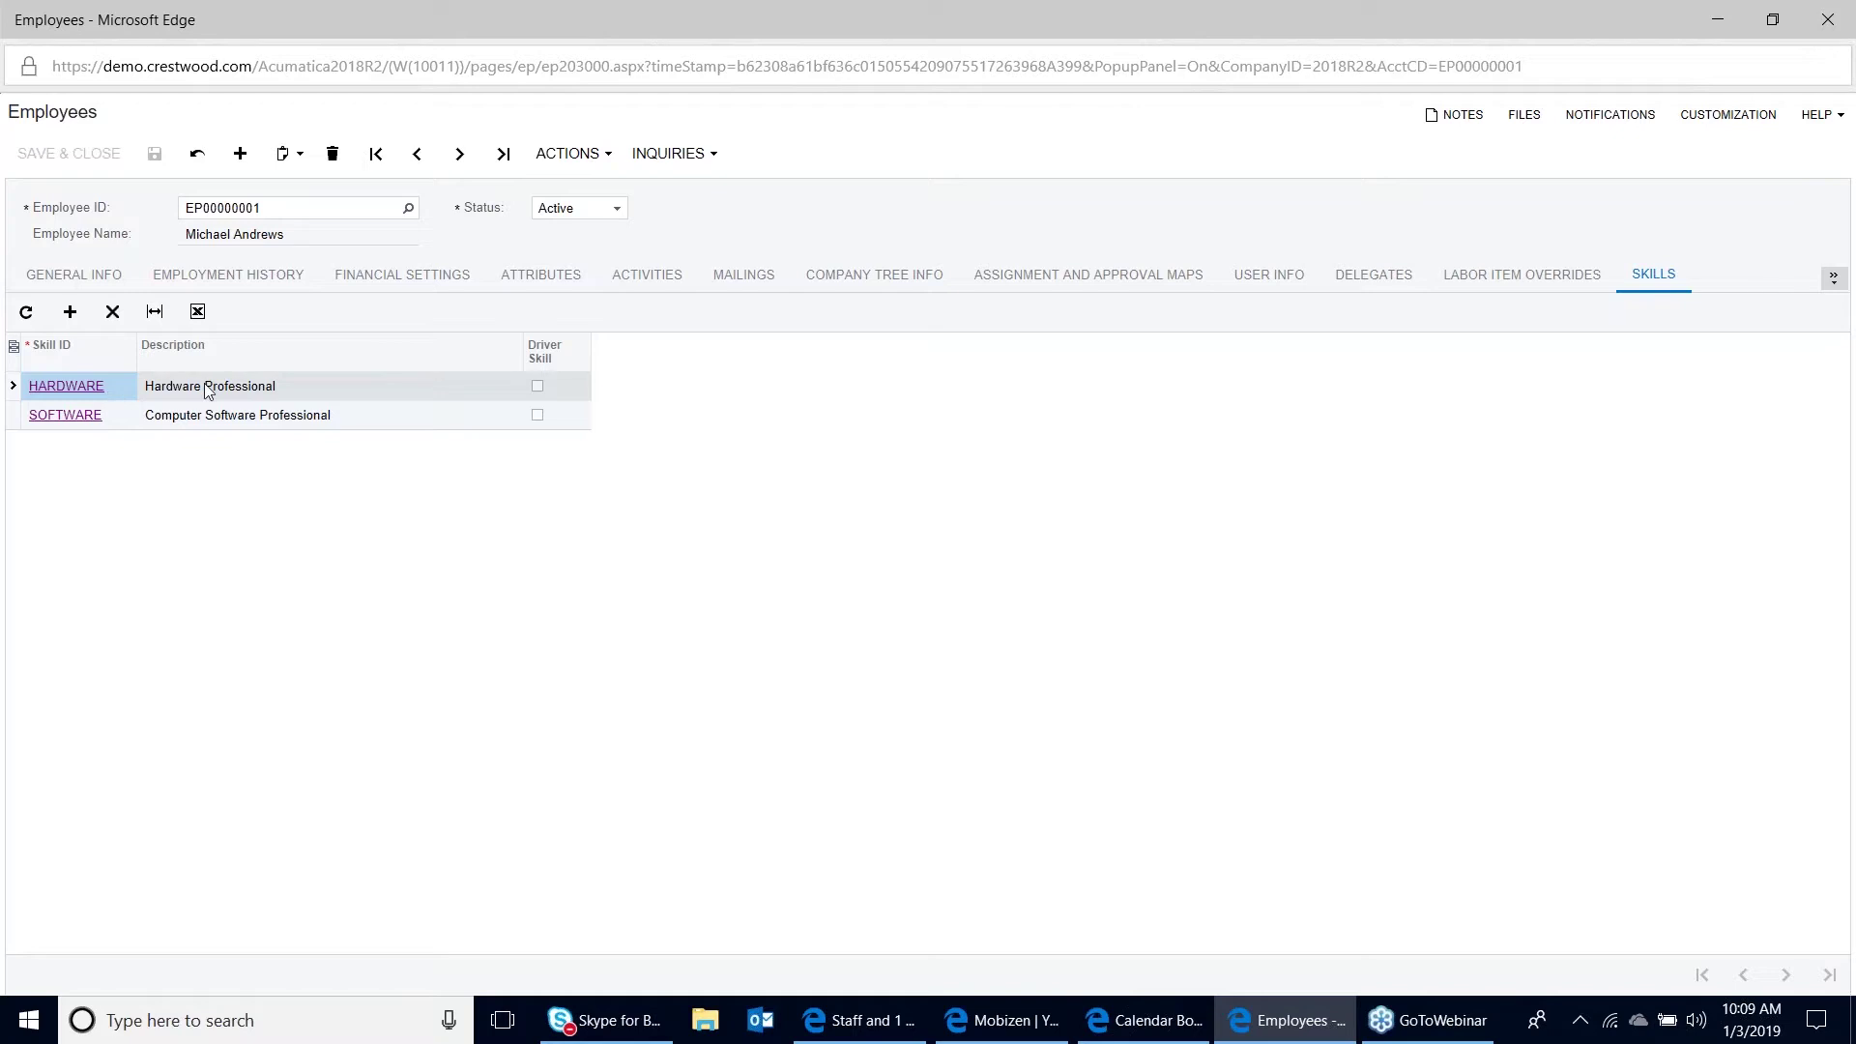
left_click(1835, 14)
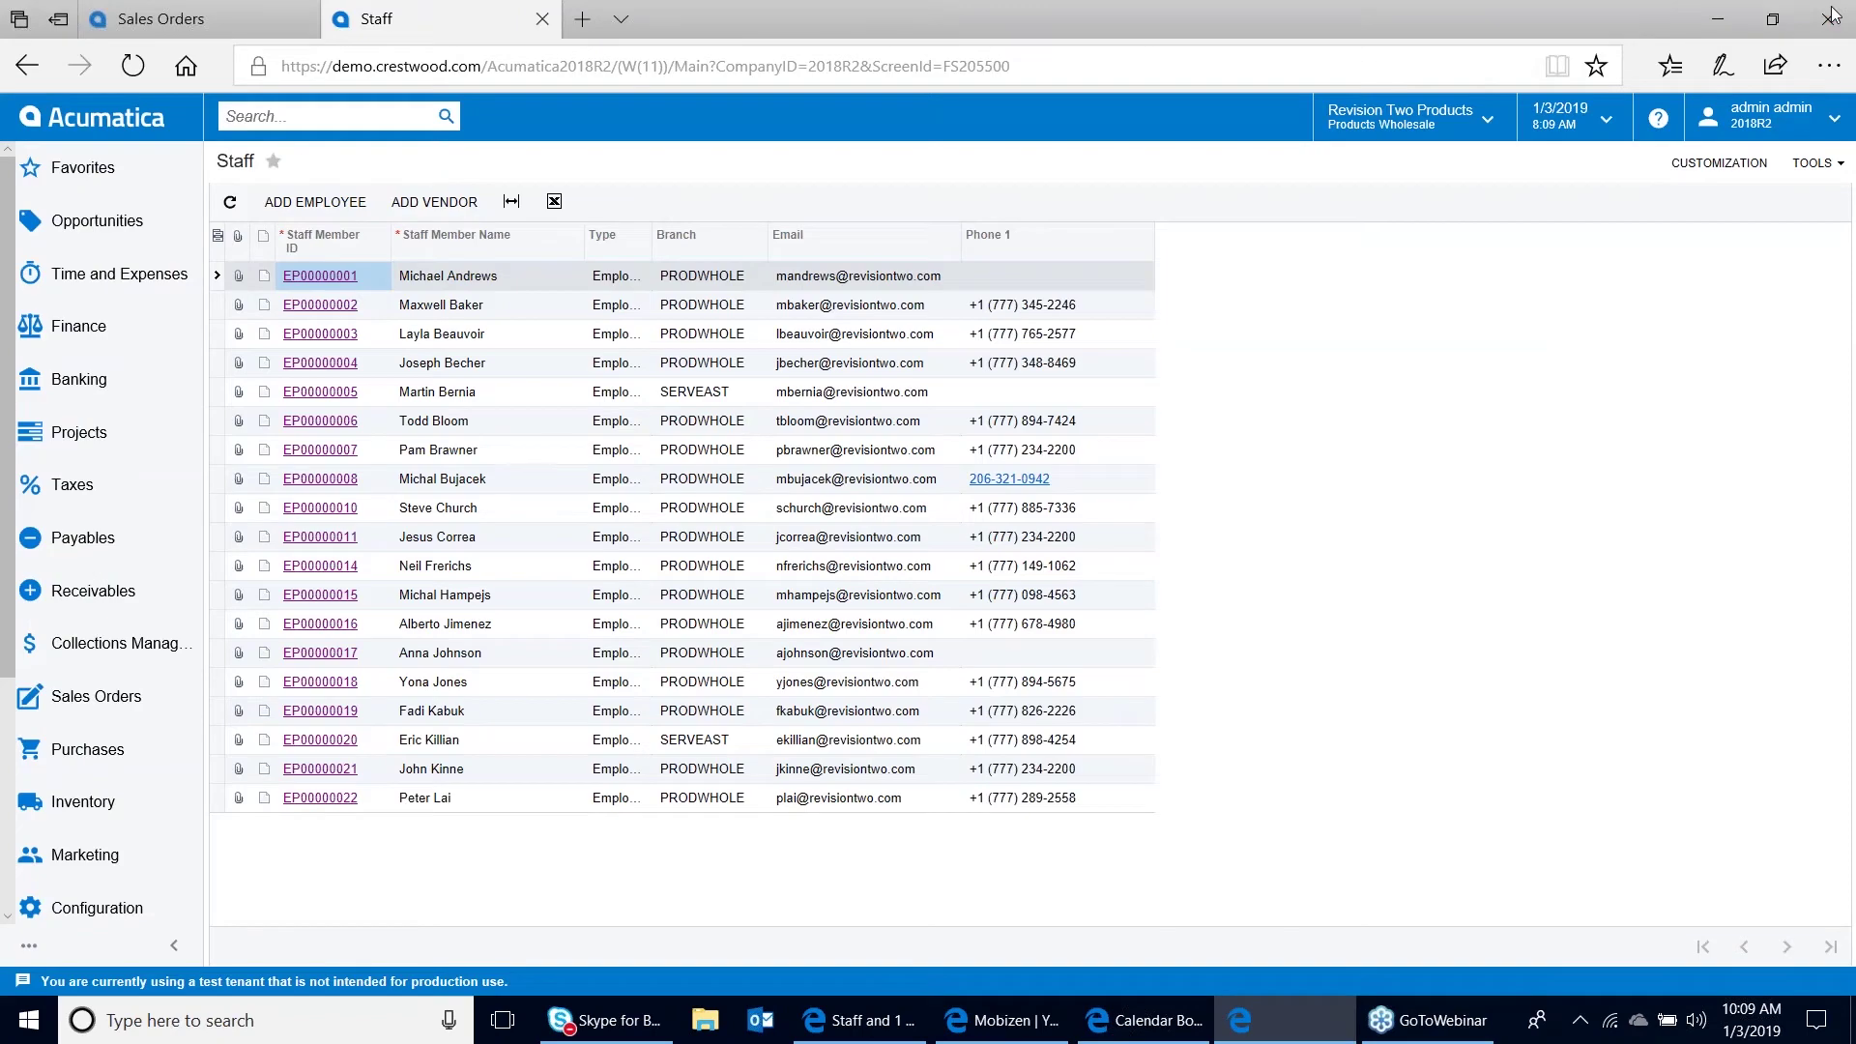
Drag service order 006307 onto the Calendar Board, creating a 1/4/2019 6:00–8:00 AM appointment
left_click(1239, 1023)
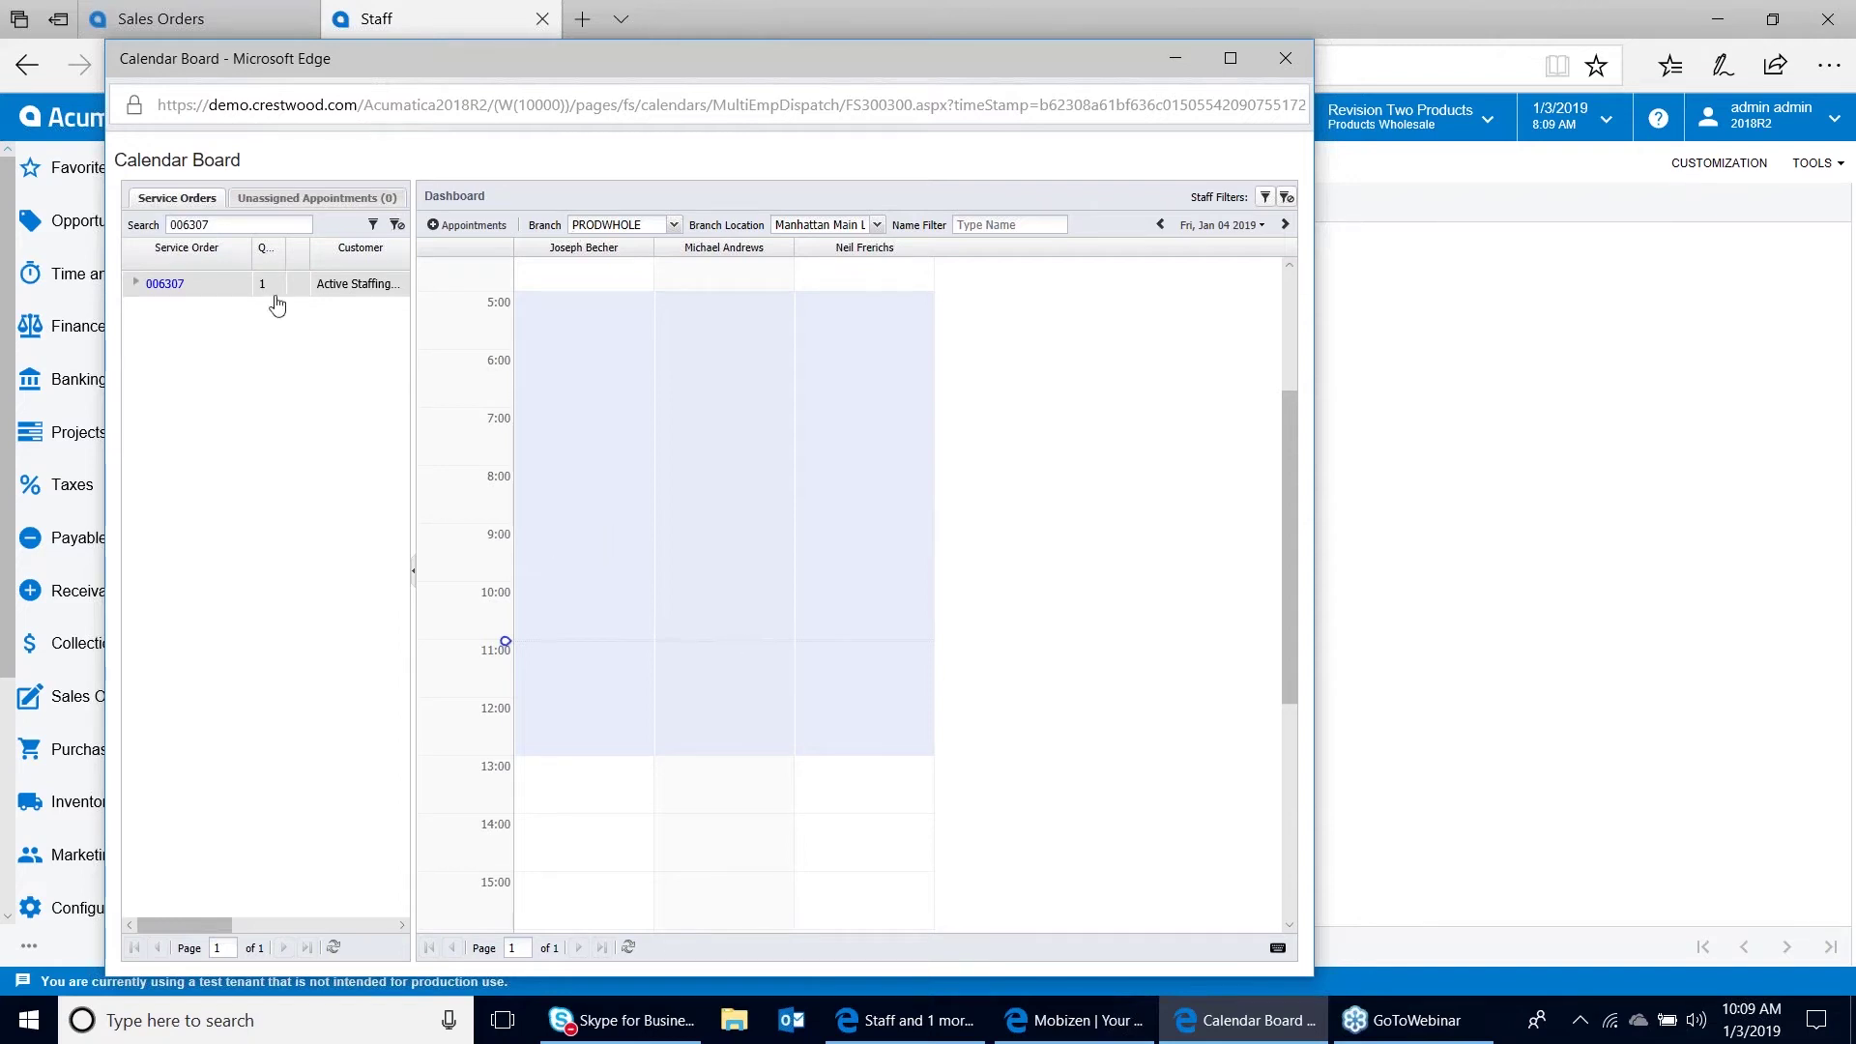
left_click_drag(170, 295, 659, 360)
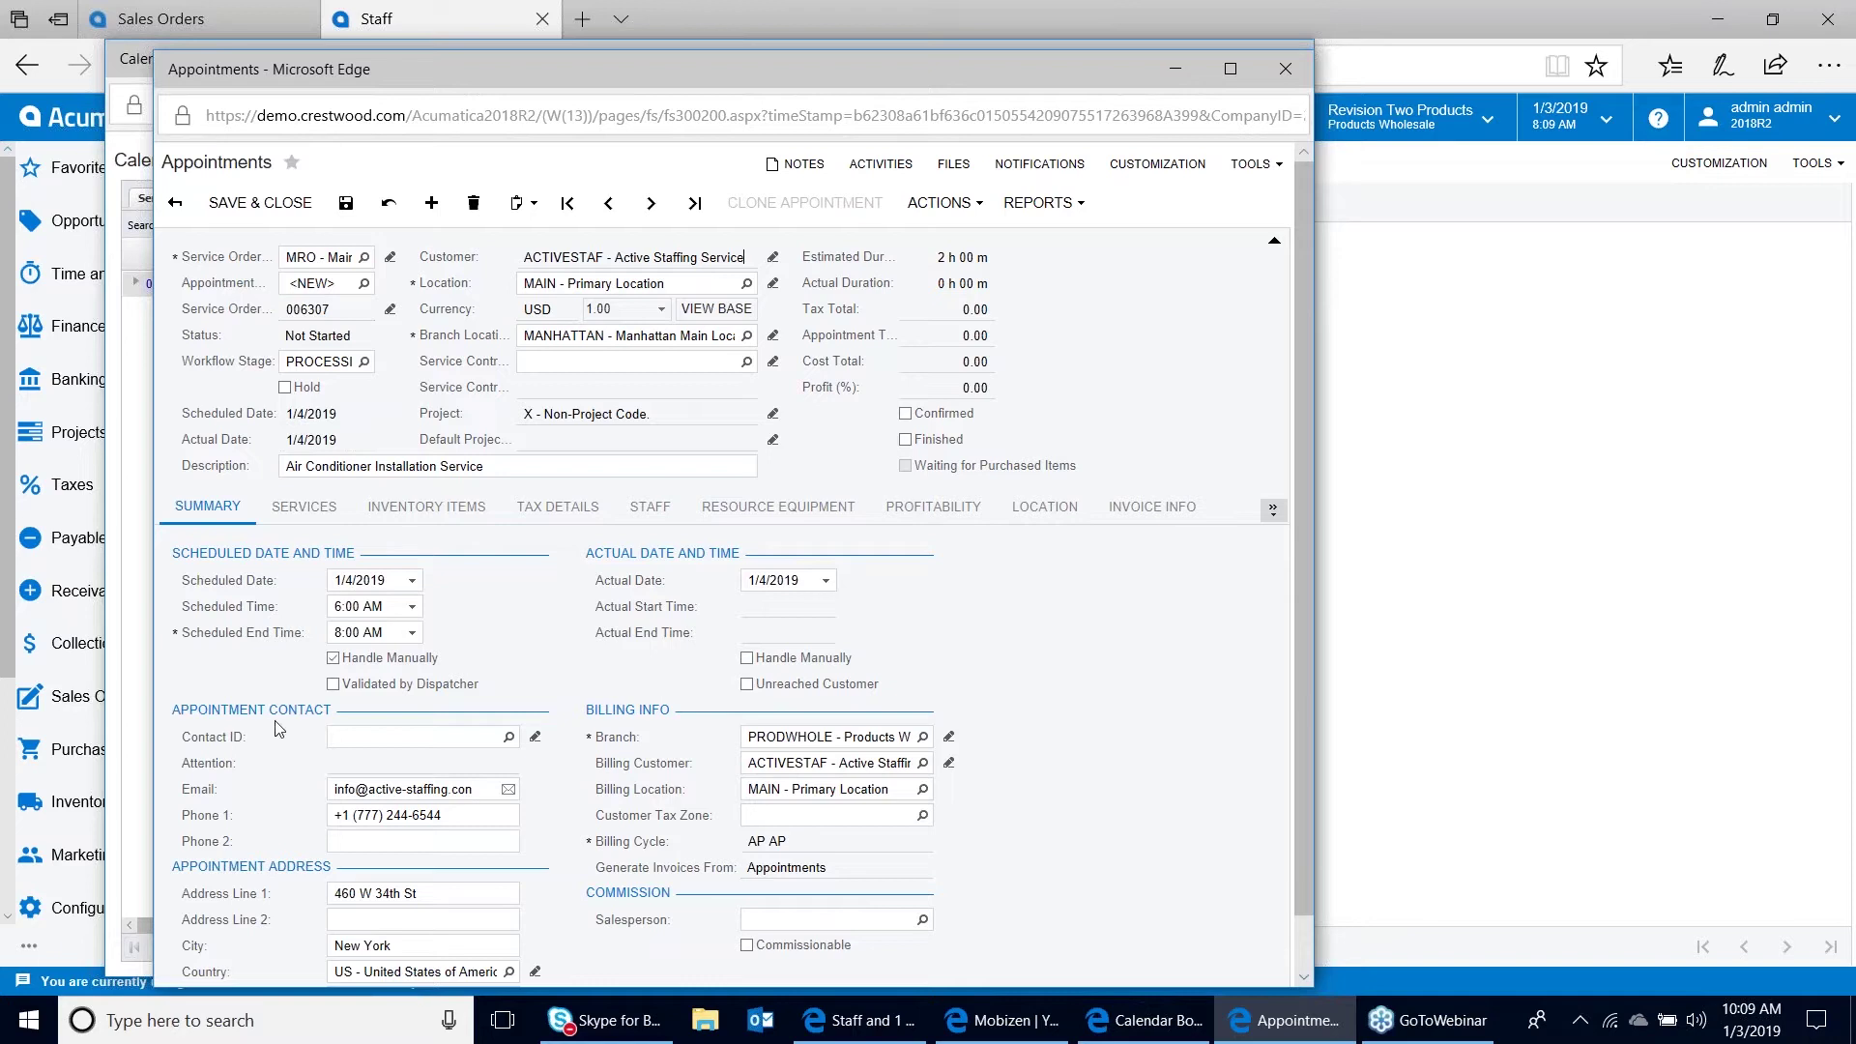
Mark appointment 006307-1 Validated by Dispatcher and Confirmed, then save it
left_click(334, 684)
left_click(906, 414)
left_click(345, 203)
Refresh the Calendar Board so the appointment shows in the 6:00–8:00 AM slot
left_click(1152, 1021)
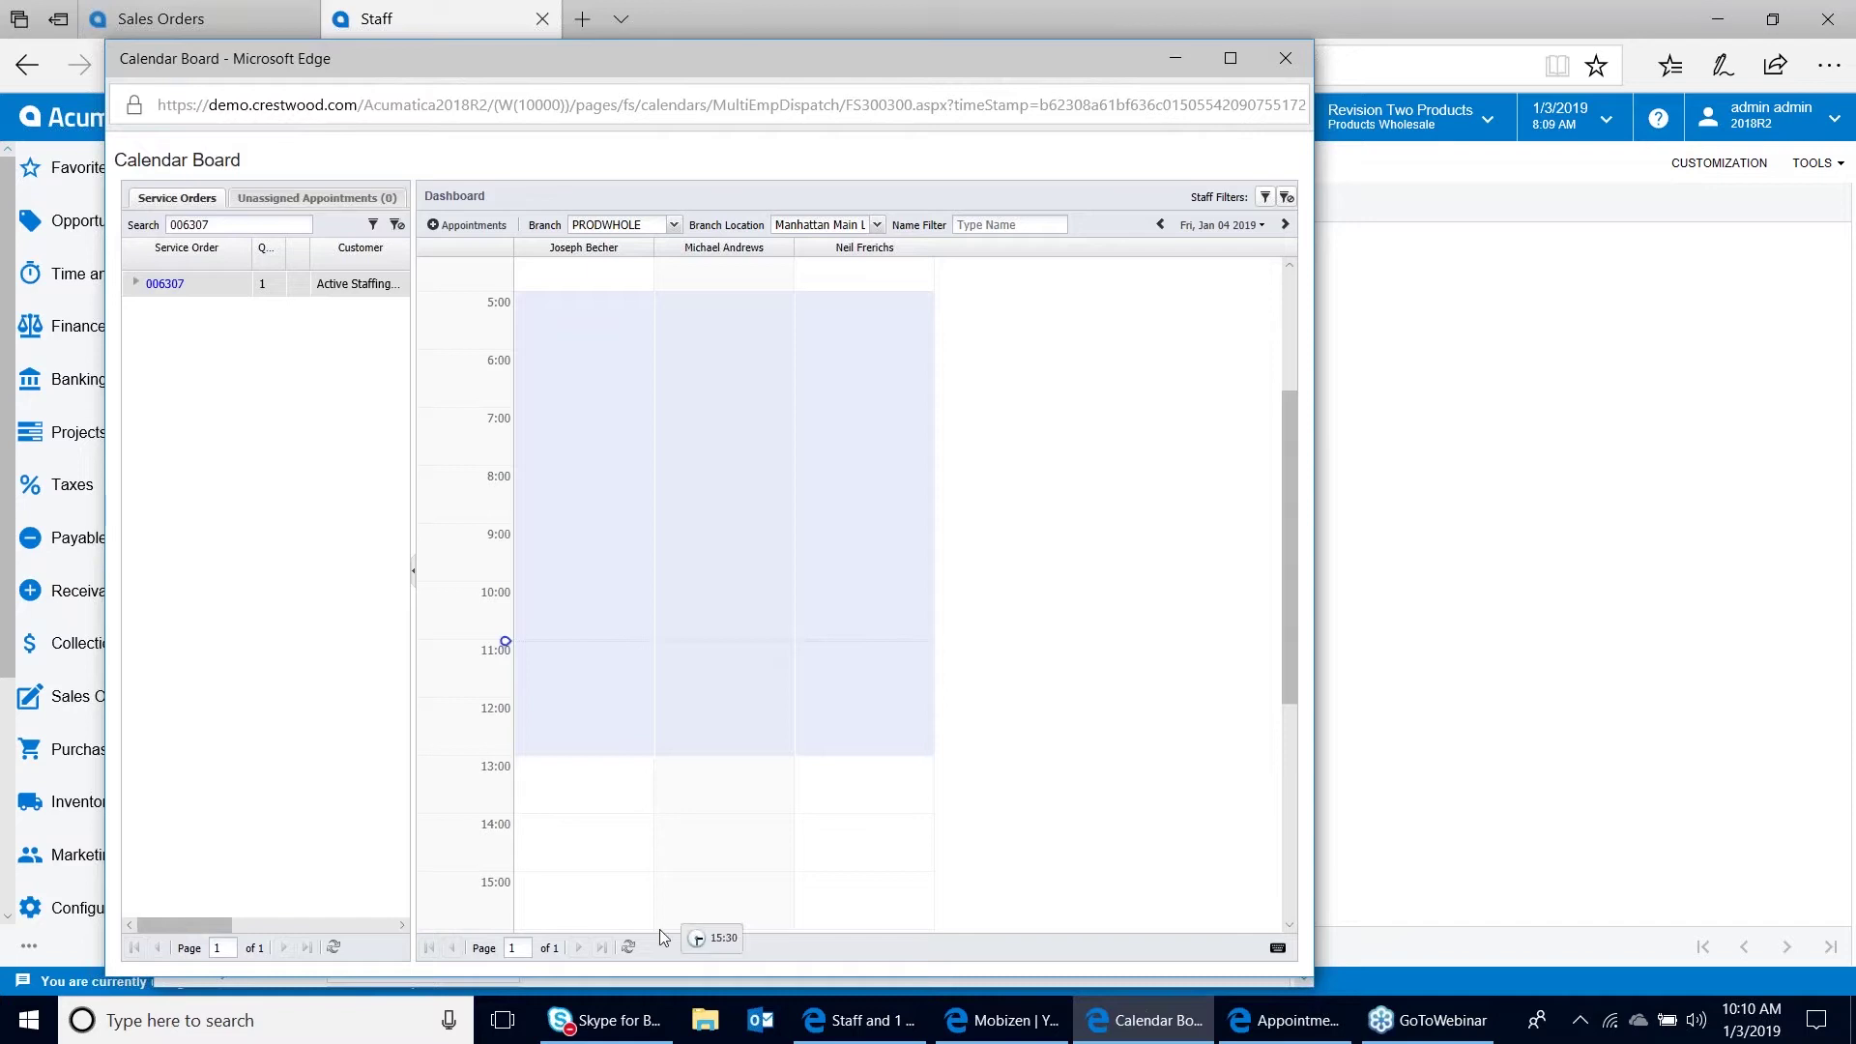
left_click(629, 948)
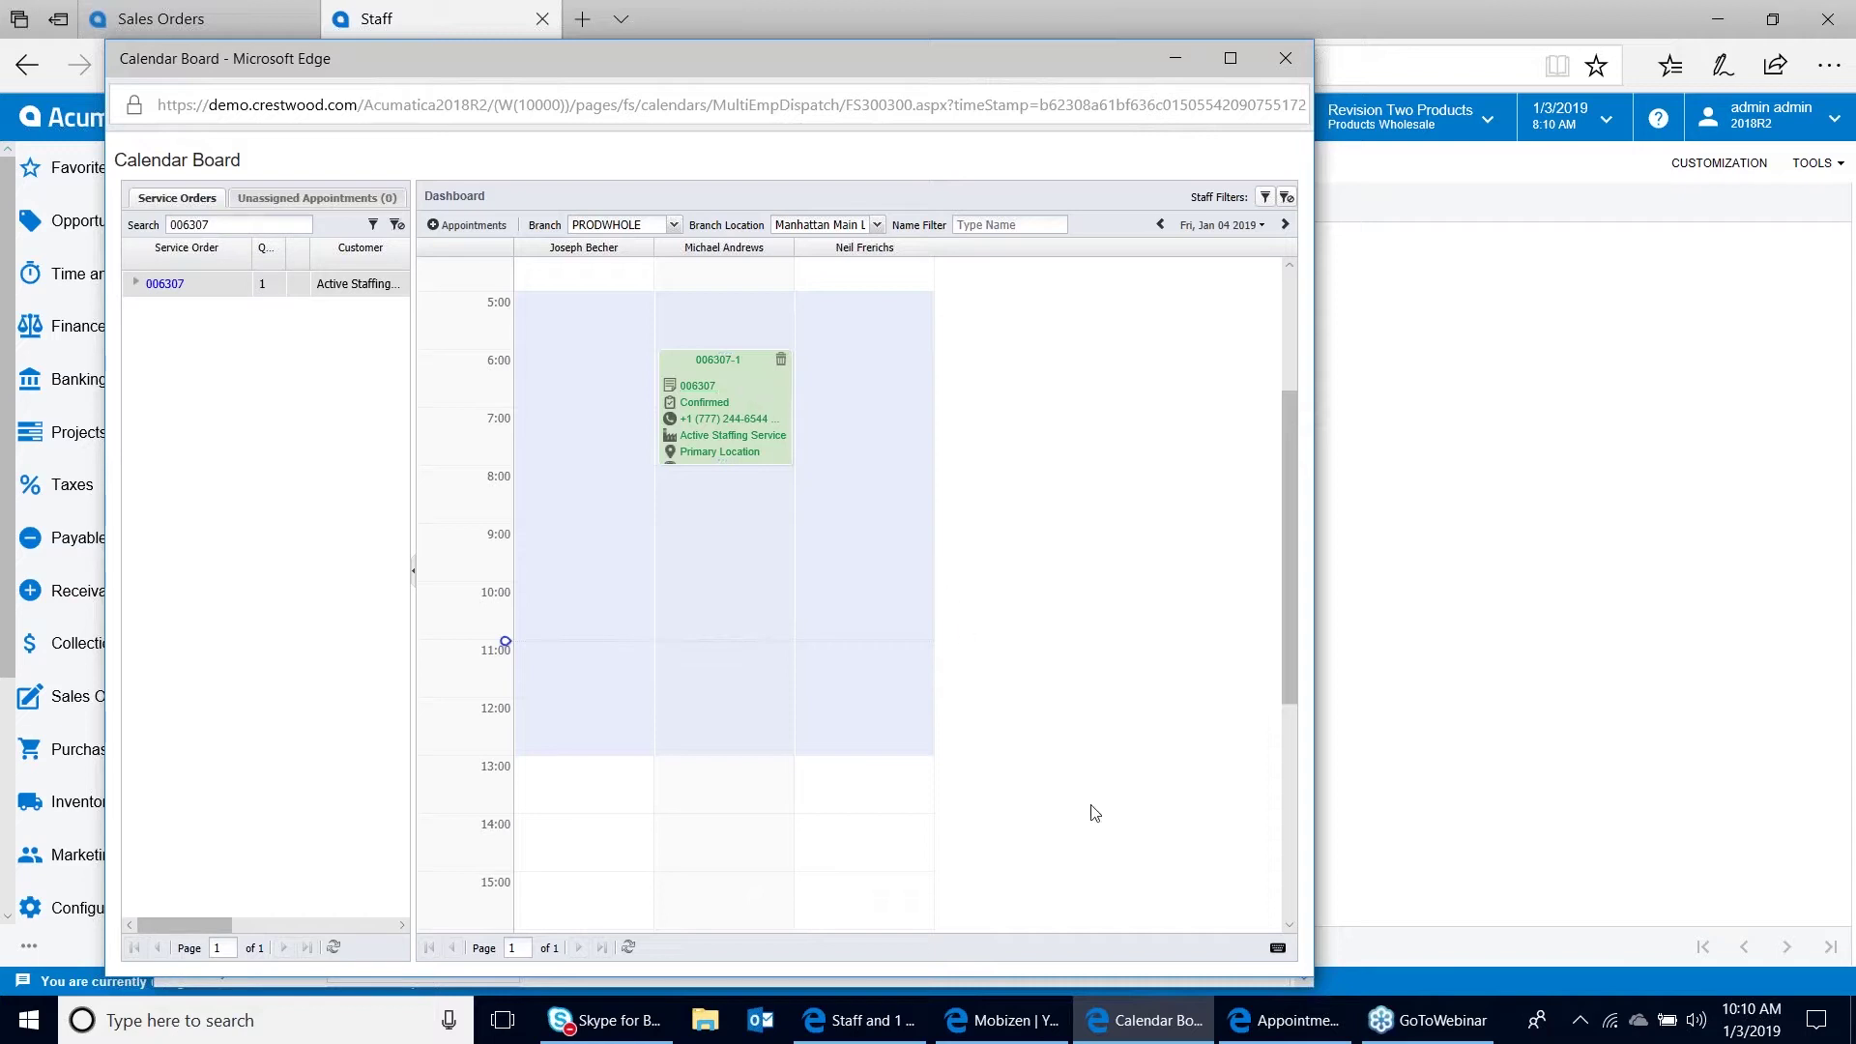
mouse_move(1305, 1036)
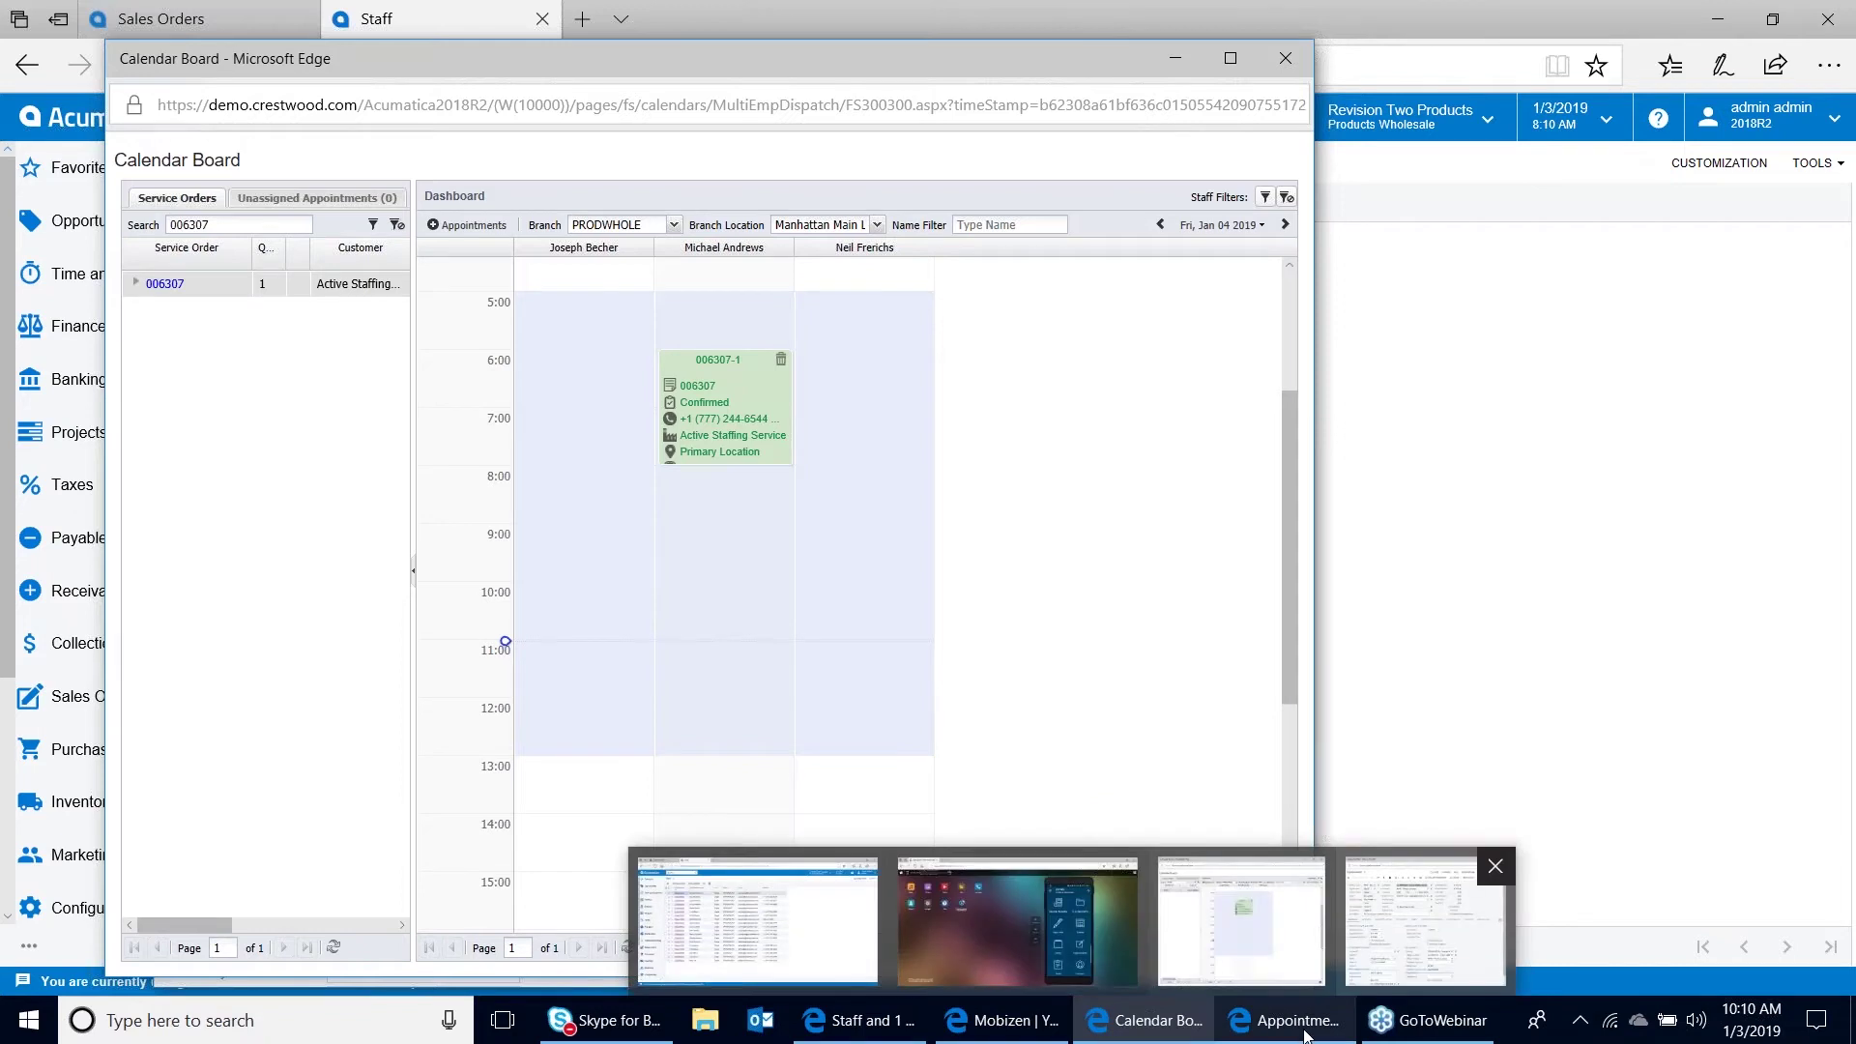
Email appointment 006307-1 confirmations to the customer and to the staff member
left_click(1306, 1036)
left_click(942, 202)
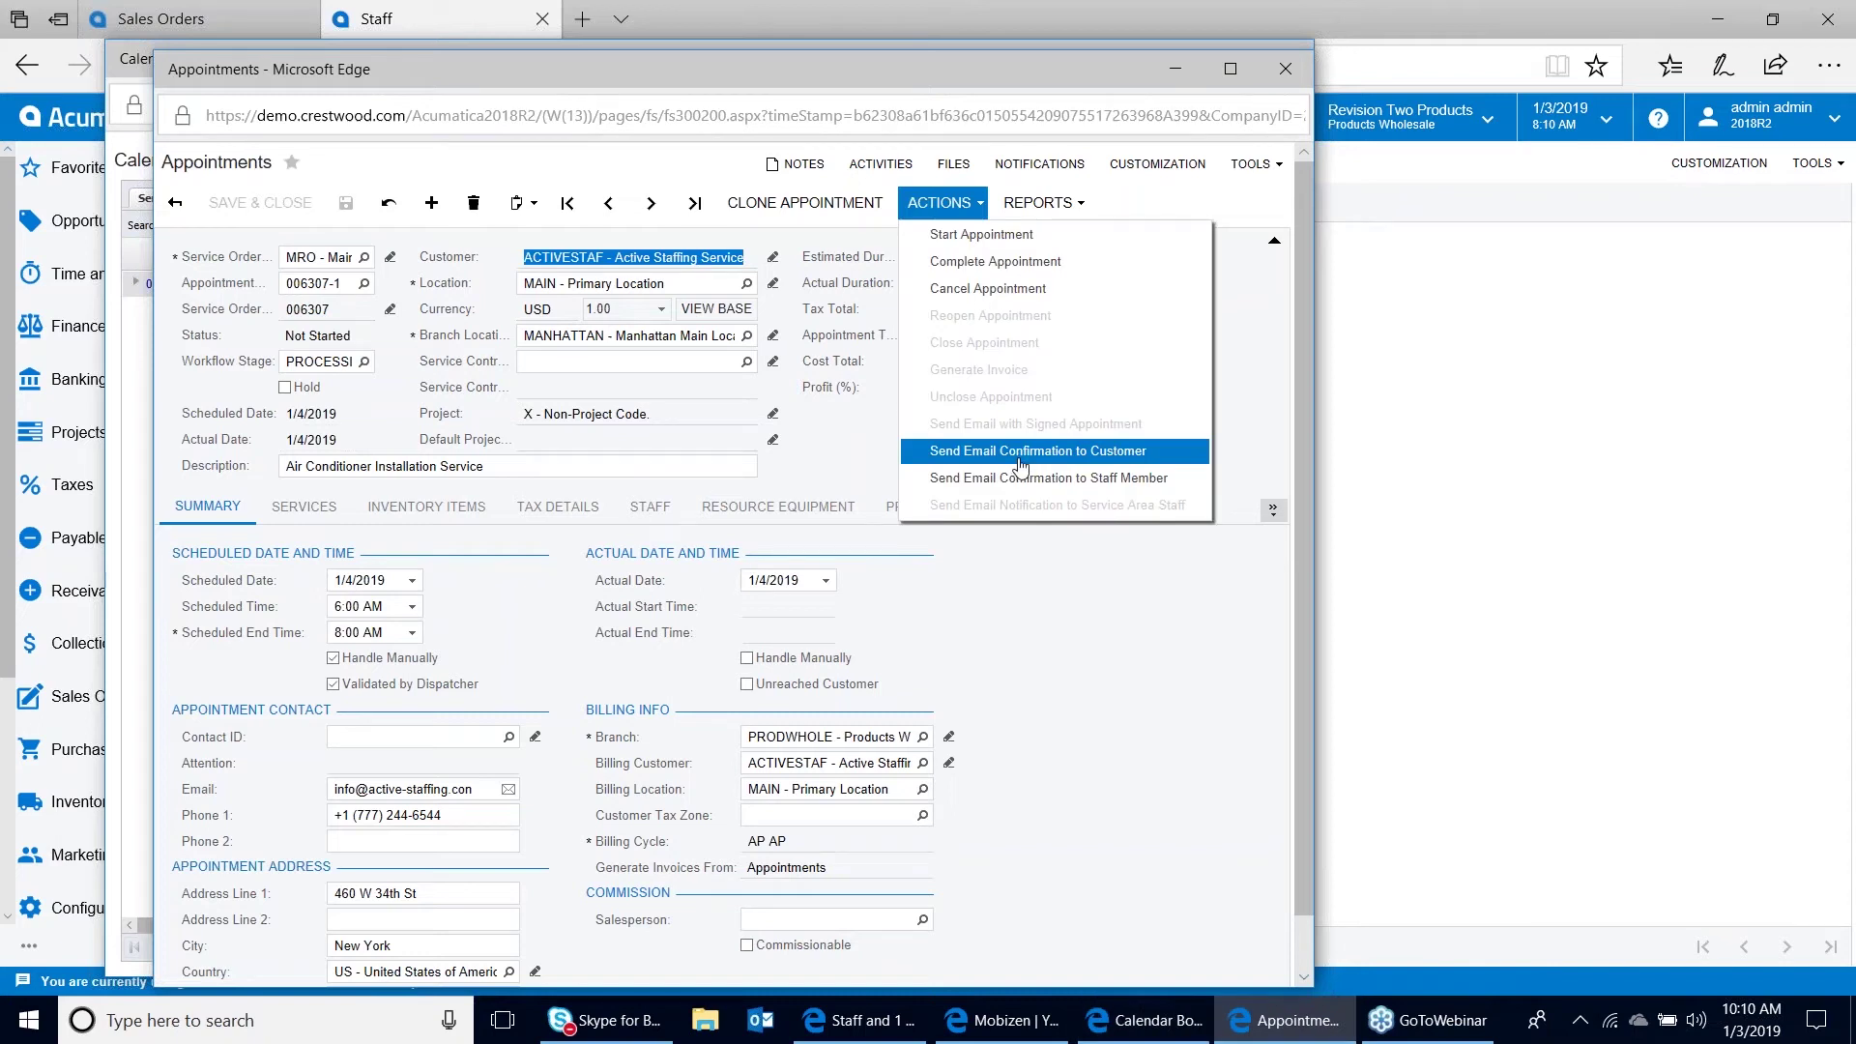
left_click(1020, 456)
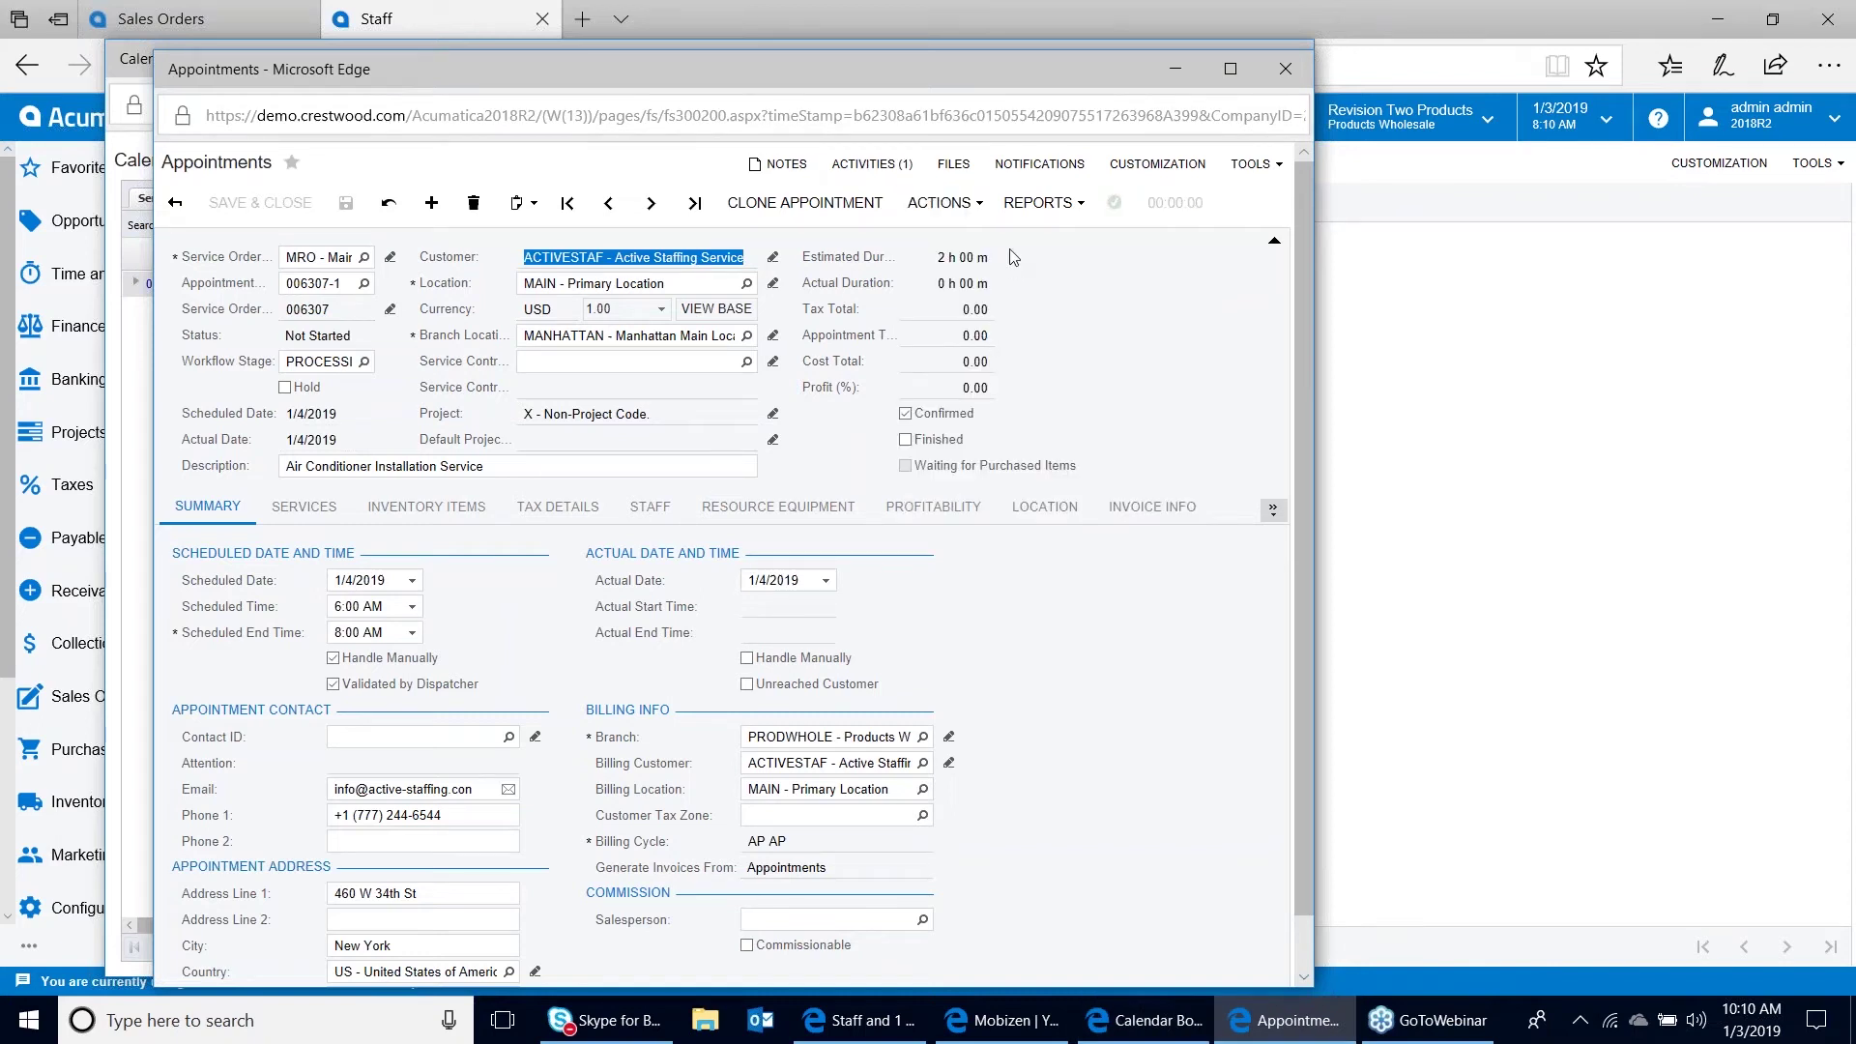
left_click(943, 202)
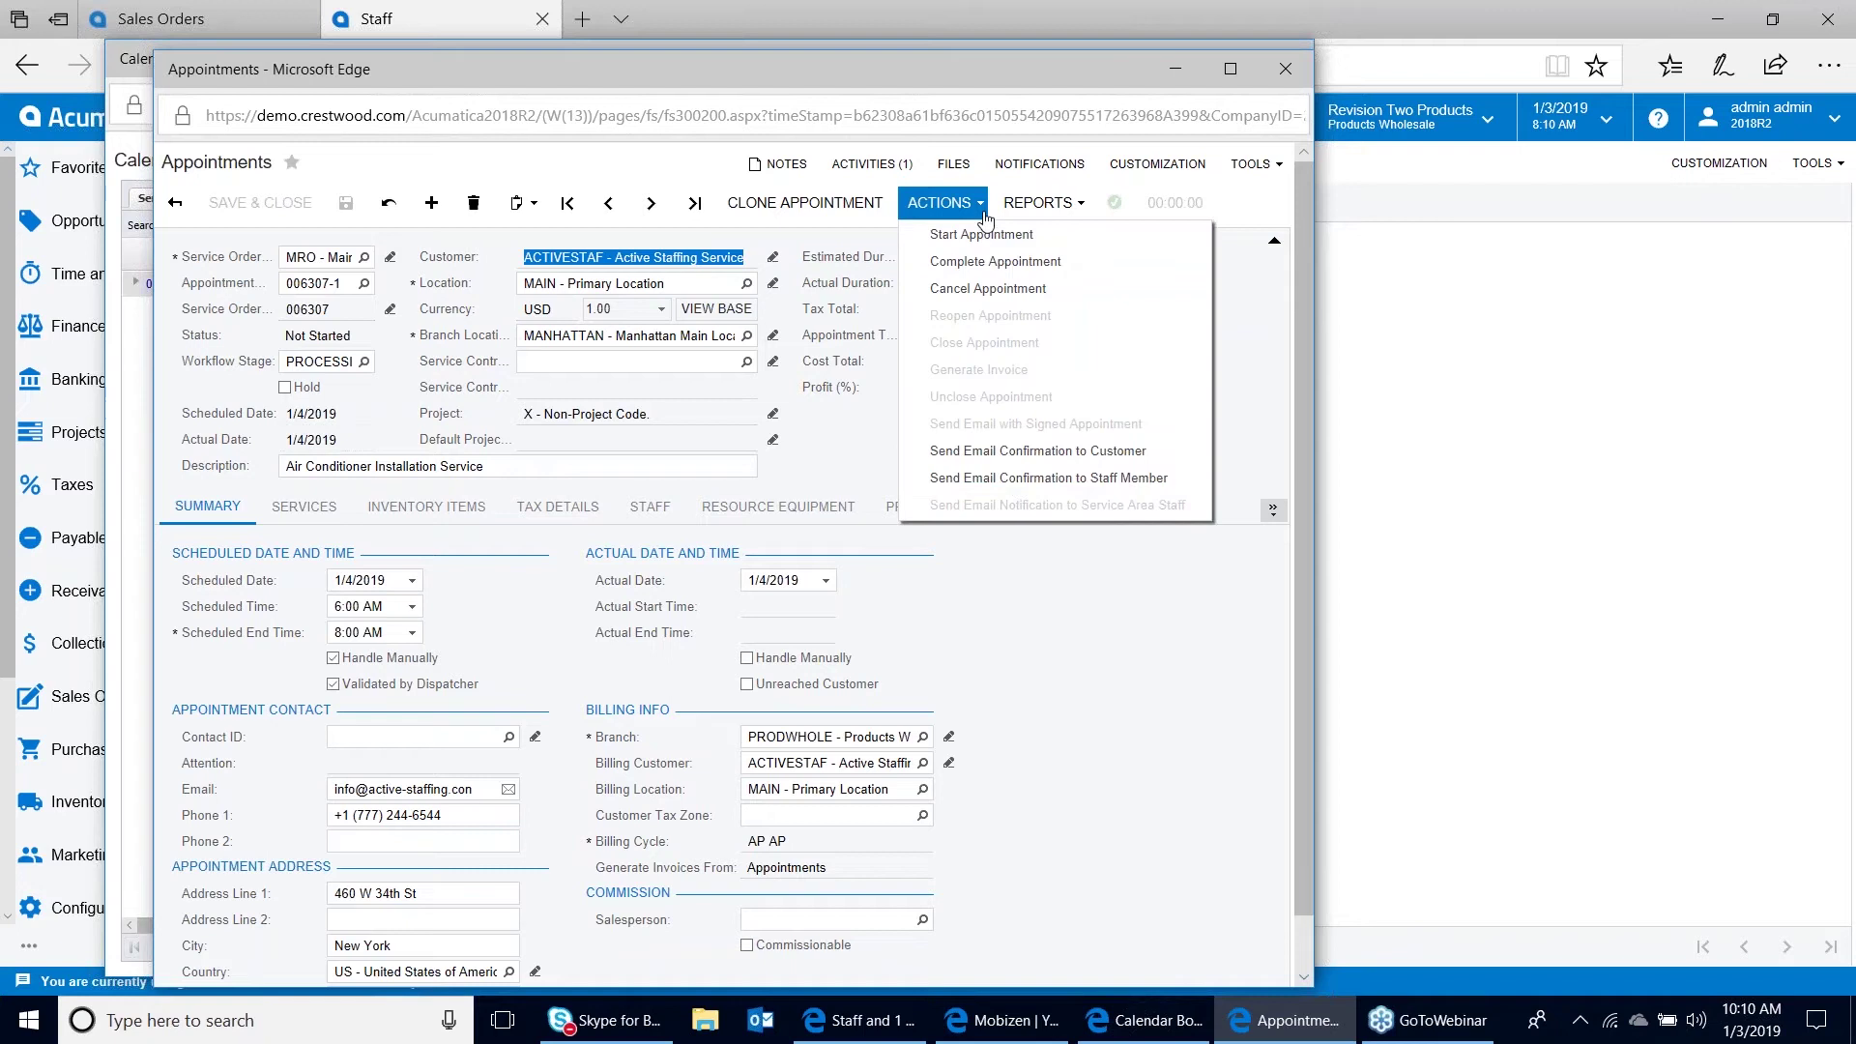
left_click(1017, 479)
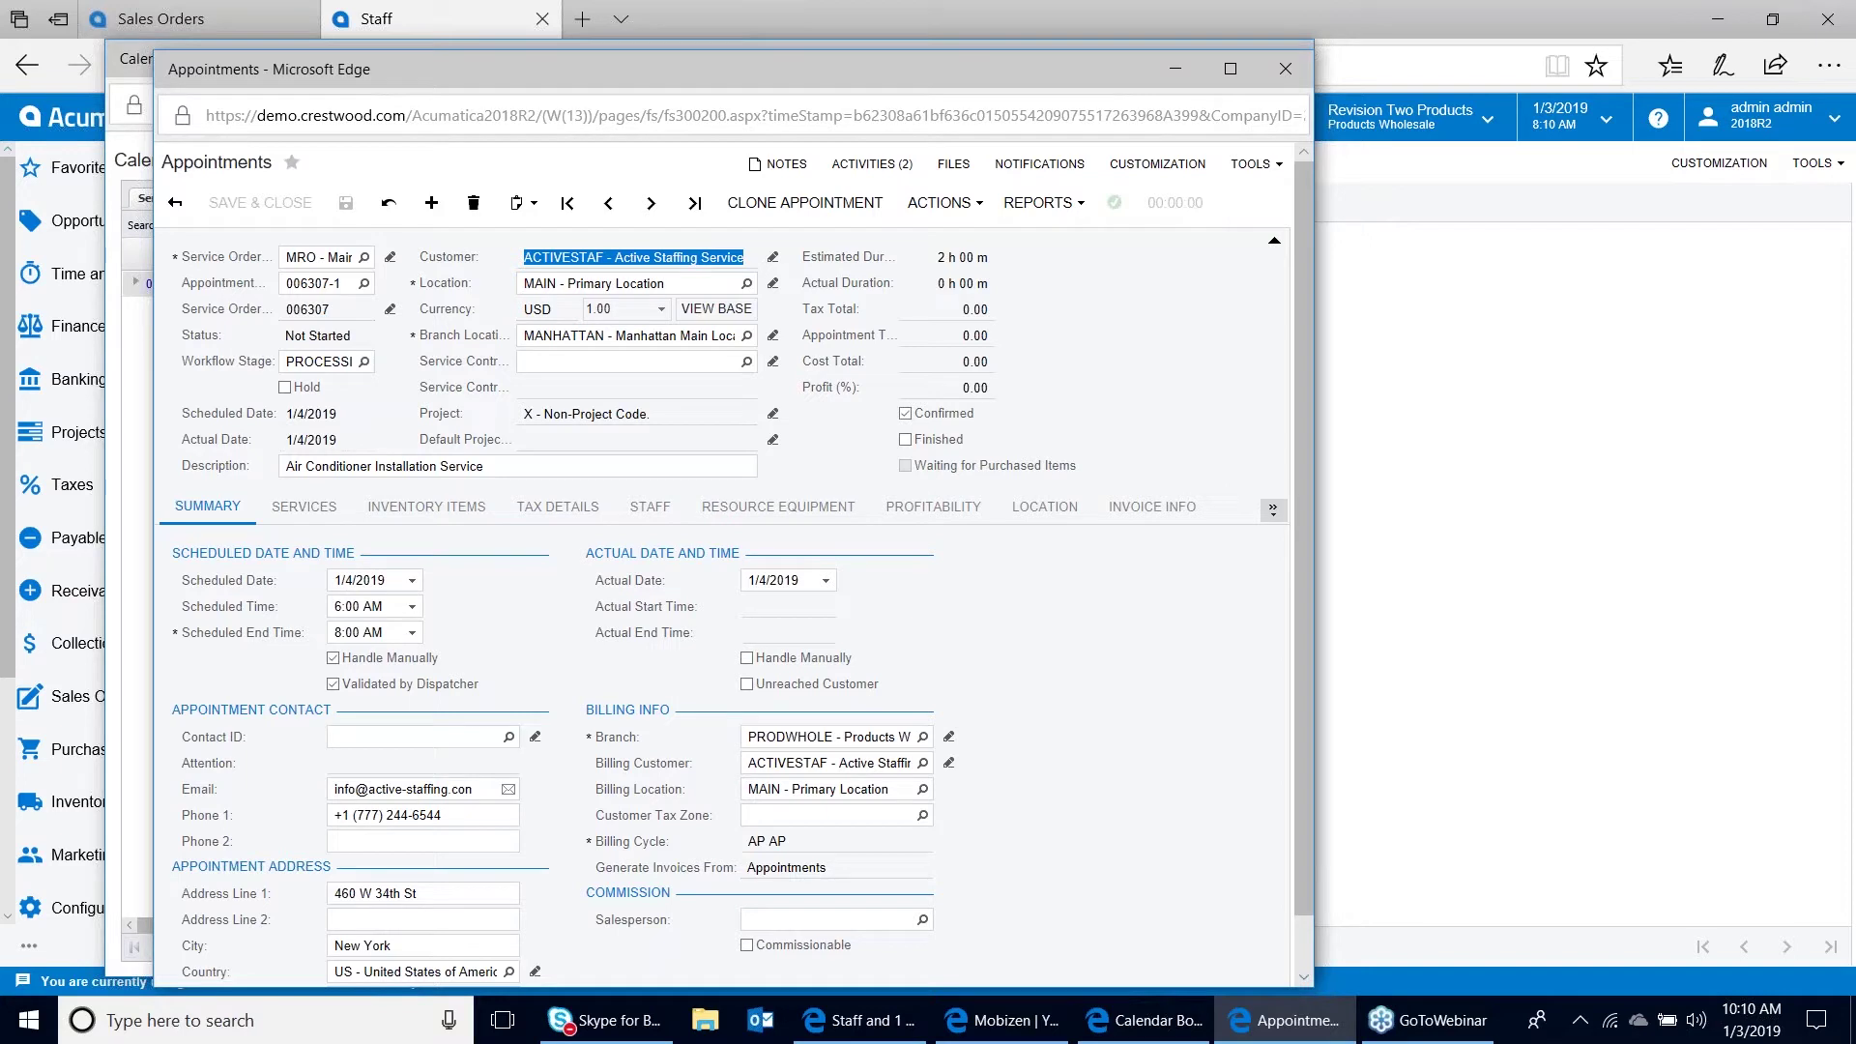
Check that Activities lists the two appointment emails, then close the appointment window
left_click(872, 165)
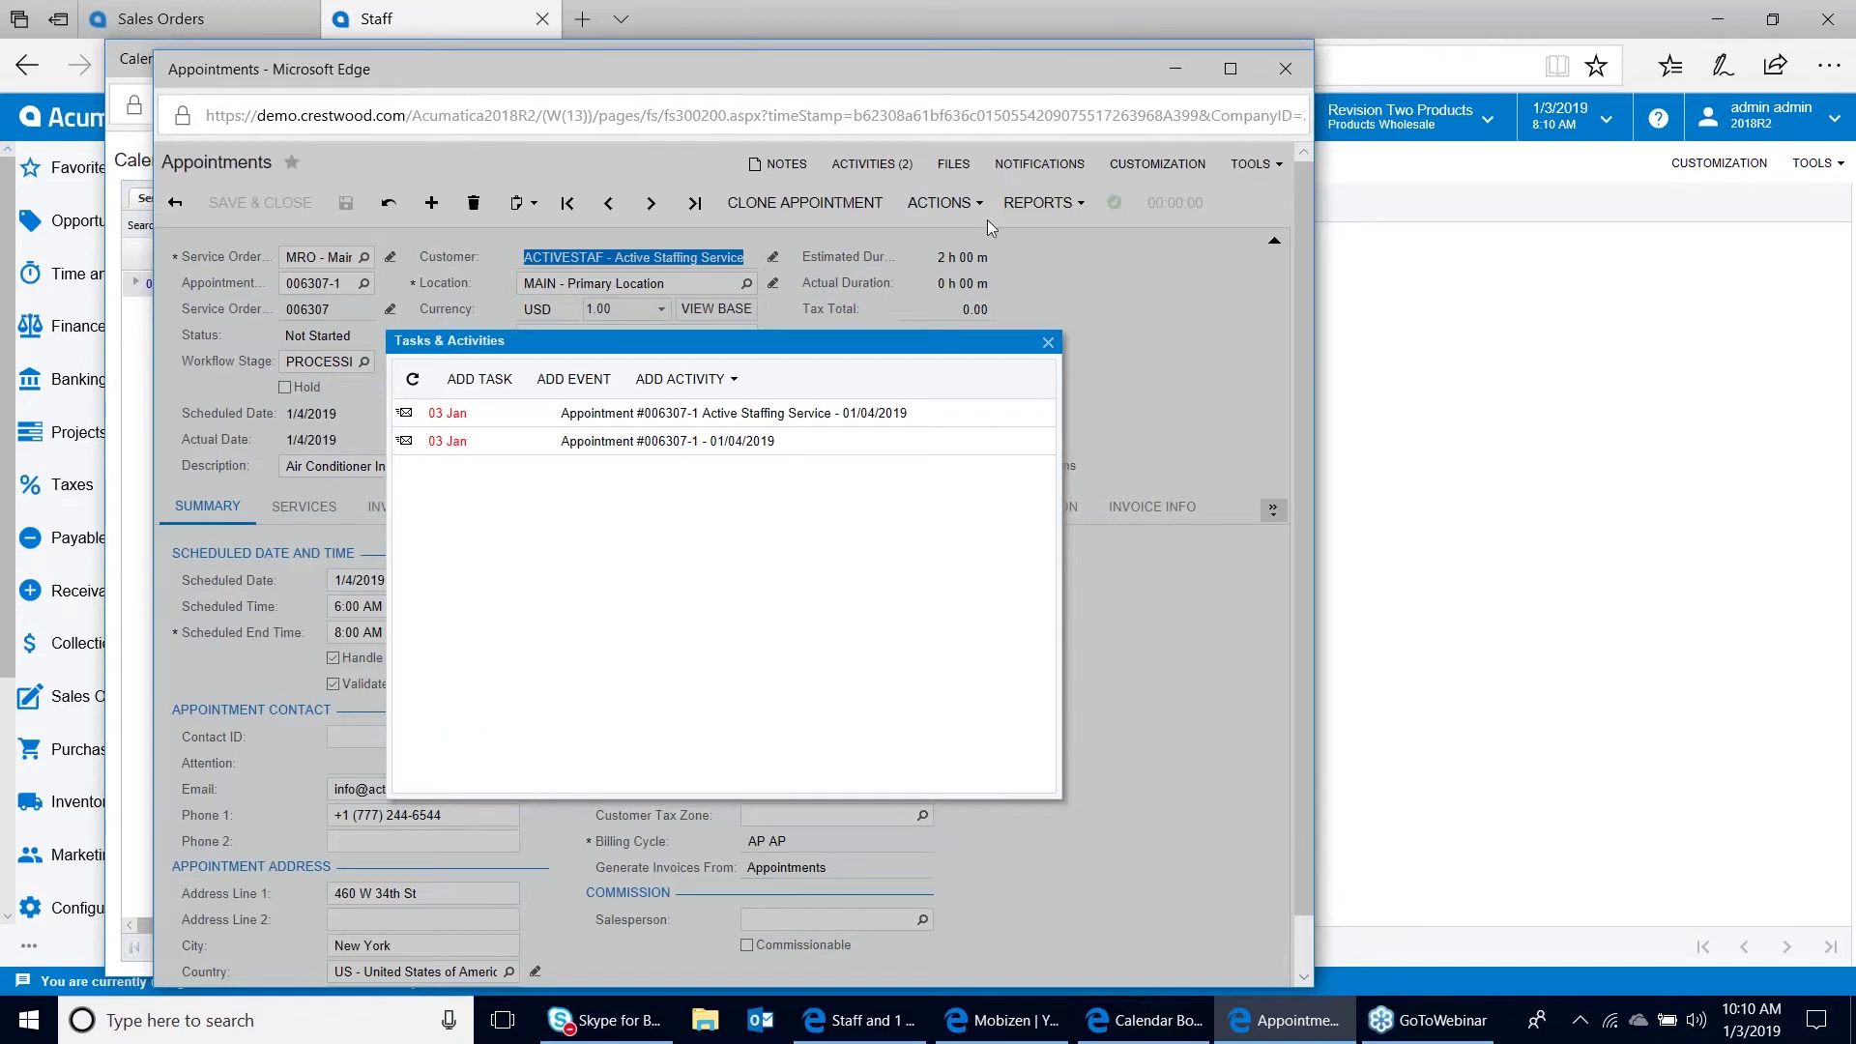
left_click(1051, 343)
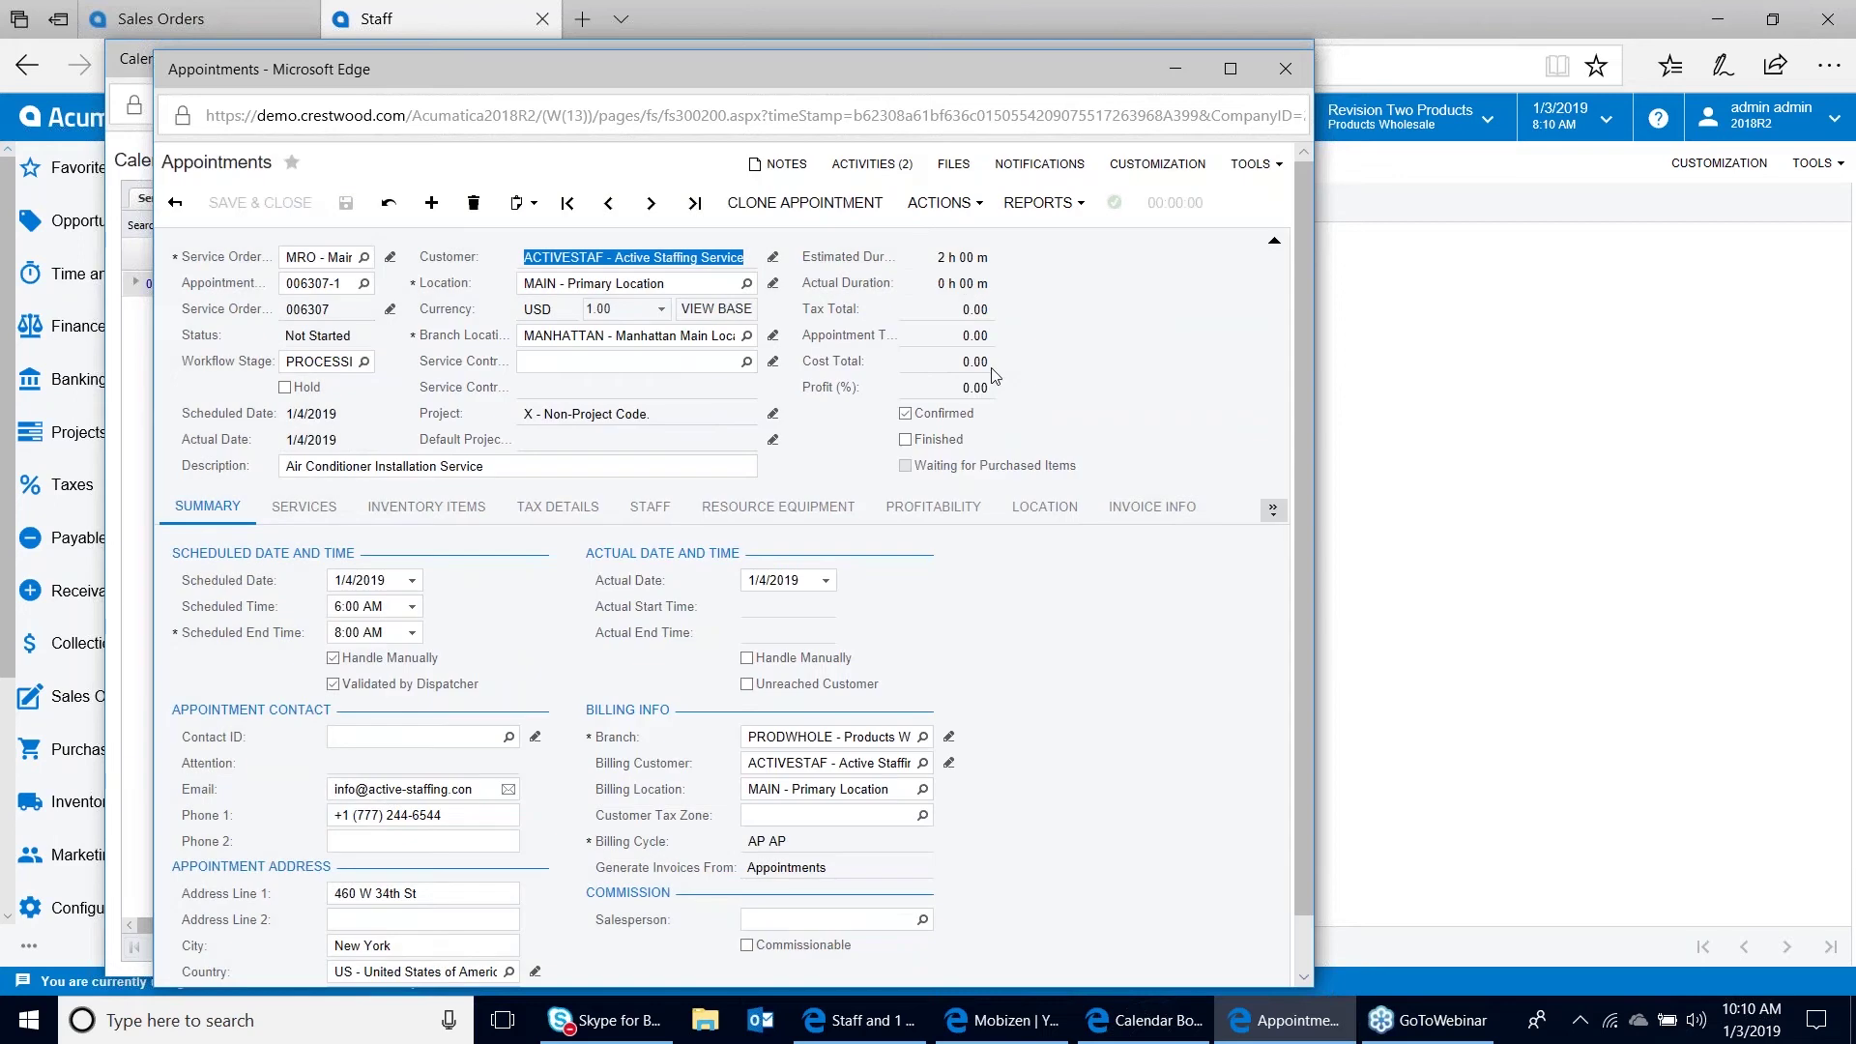
left_click(1290, 63)
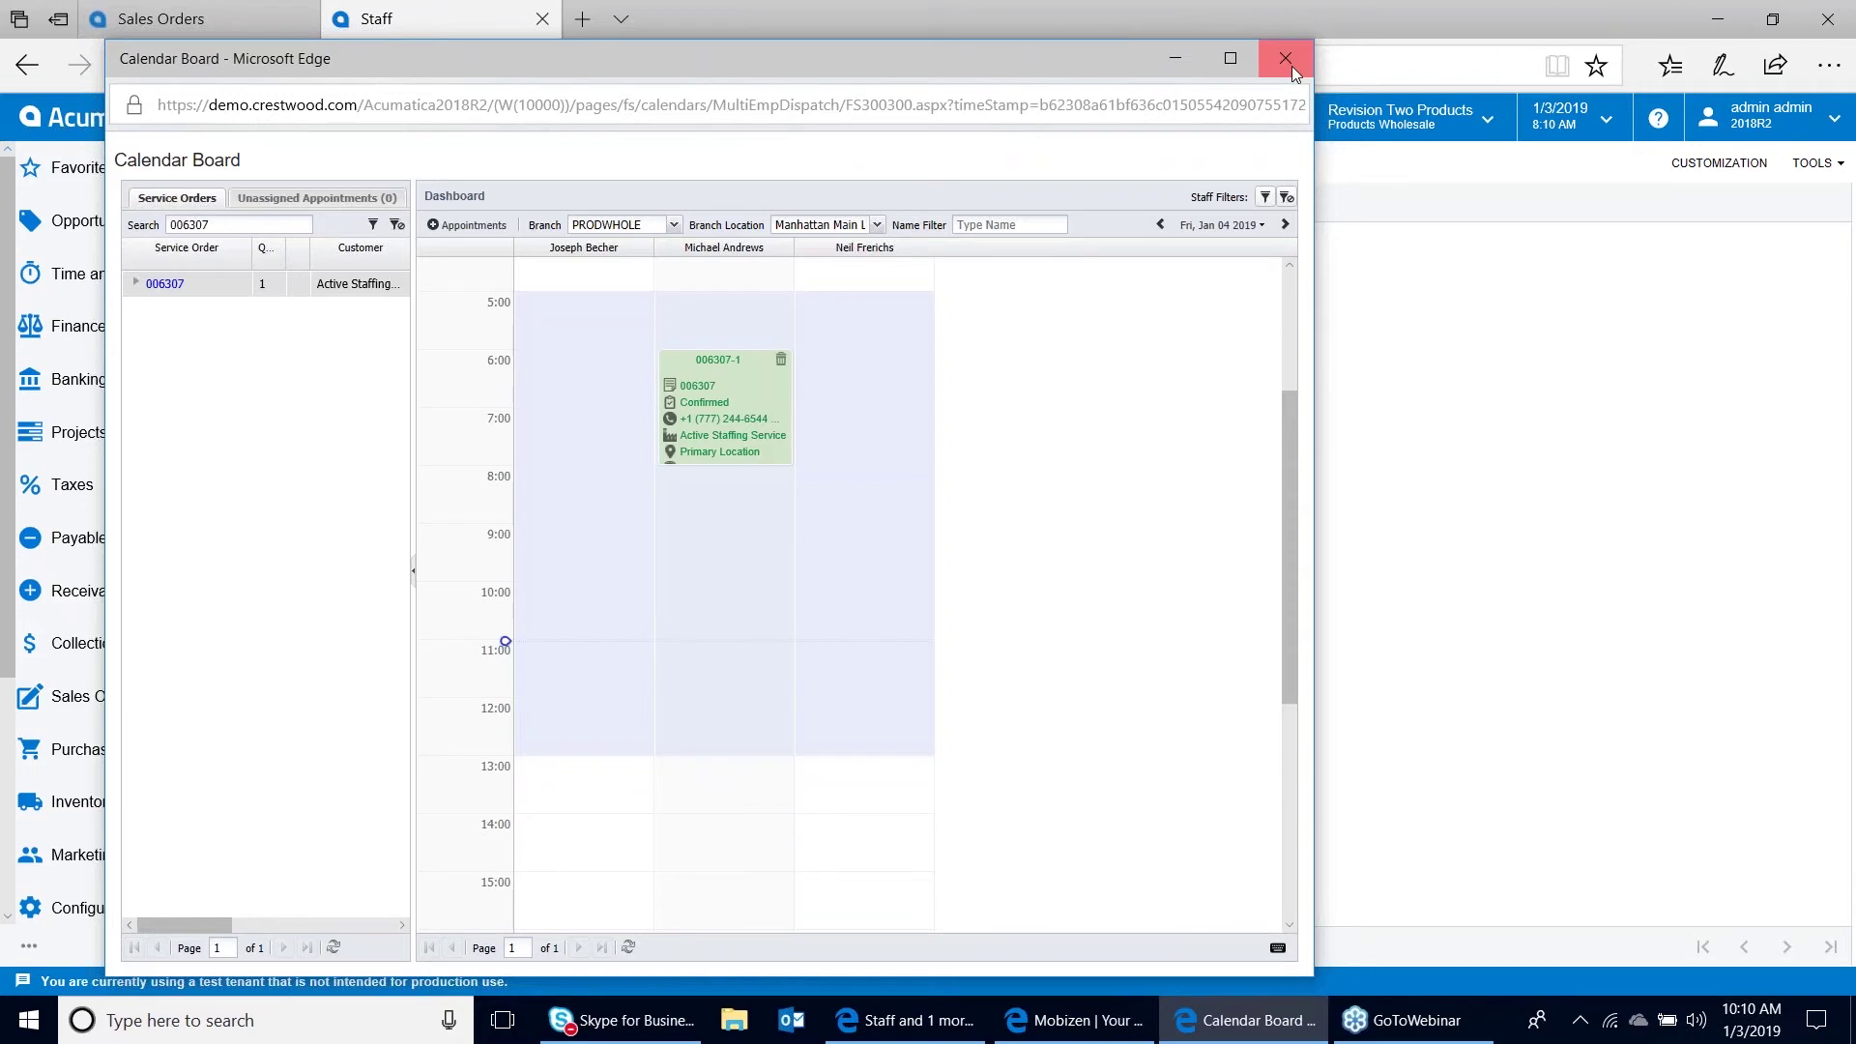
Return to sales order 000039 and set Ship Via to UPSNEXTDAY in its shipping settings
left_click(1292, 66)
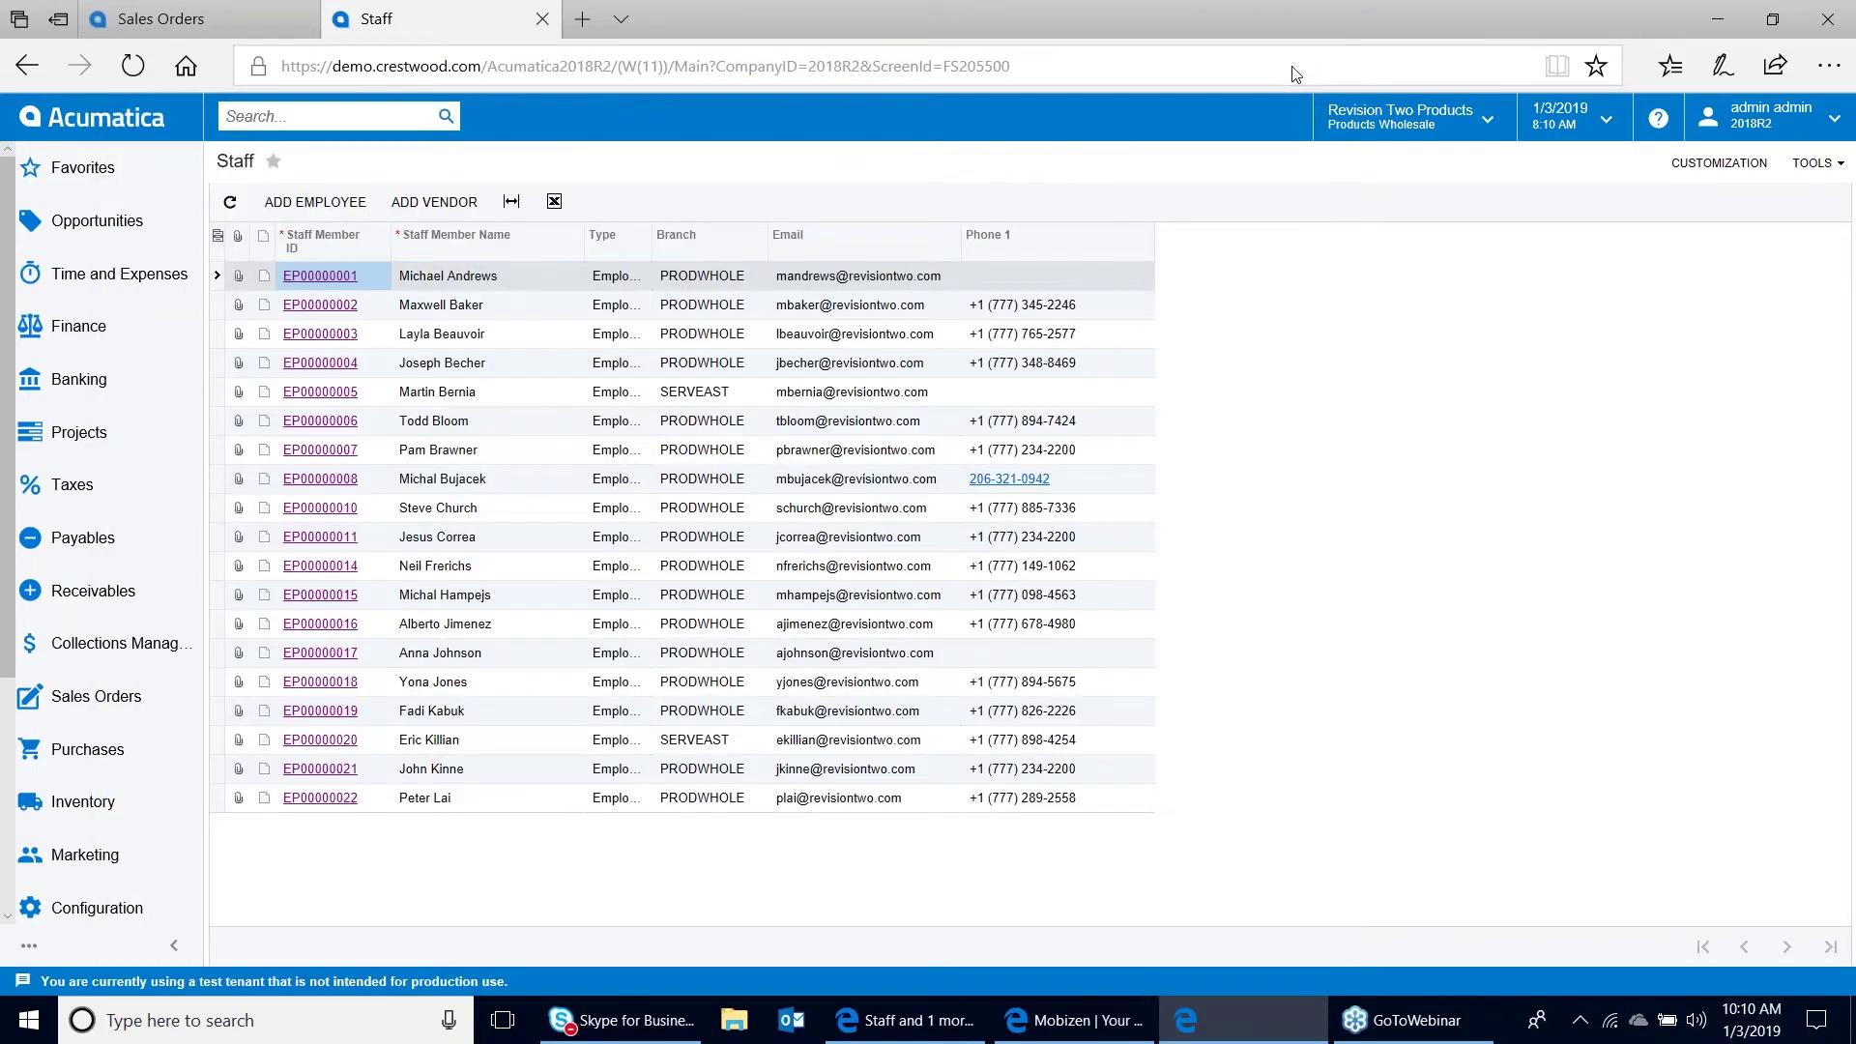
left_click(542, 20)
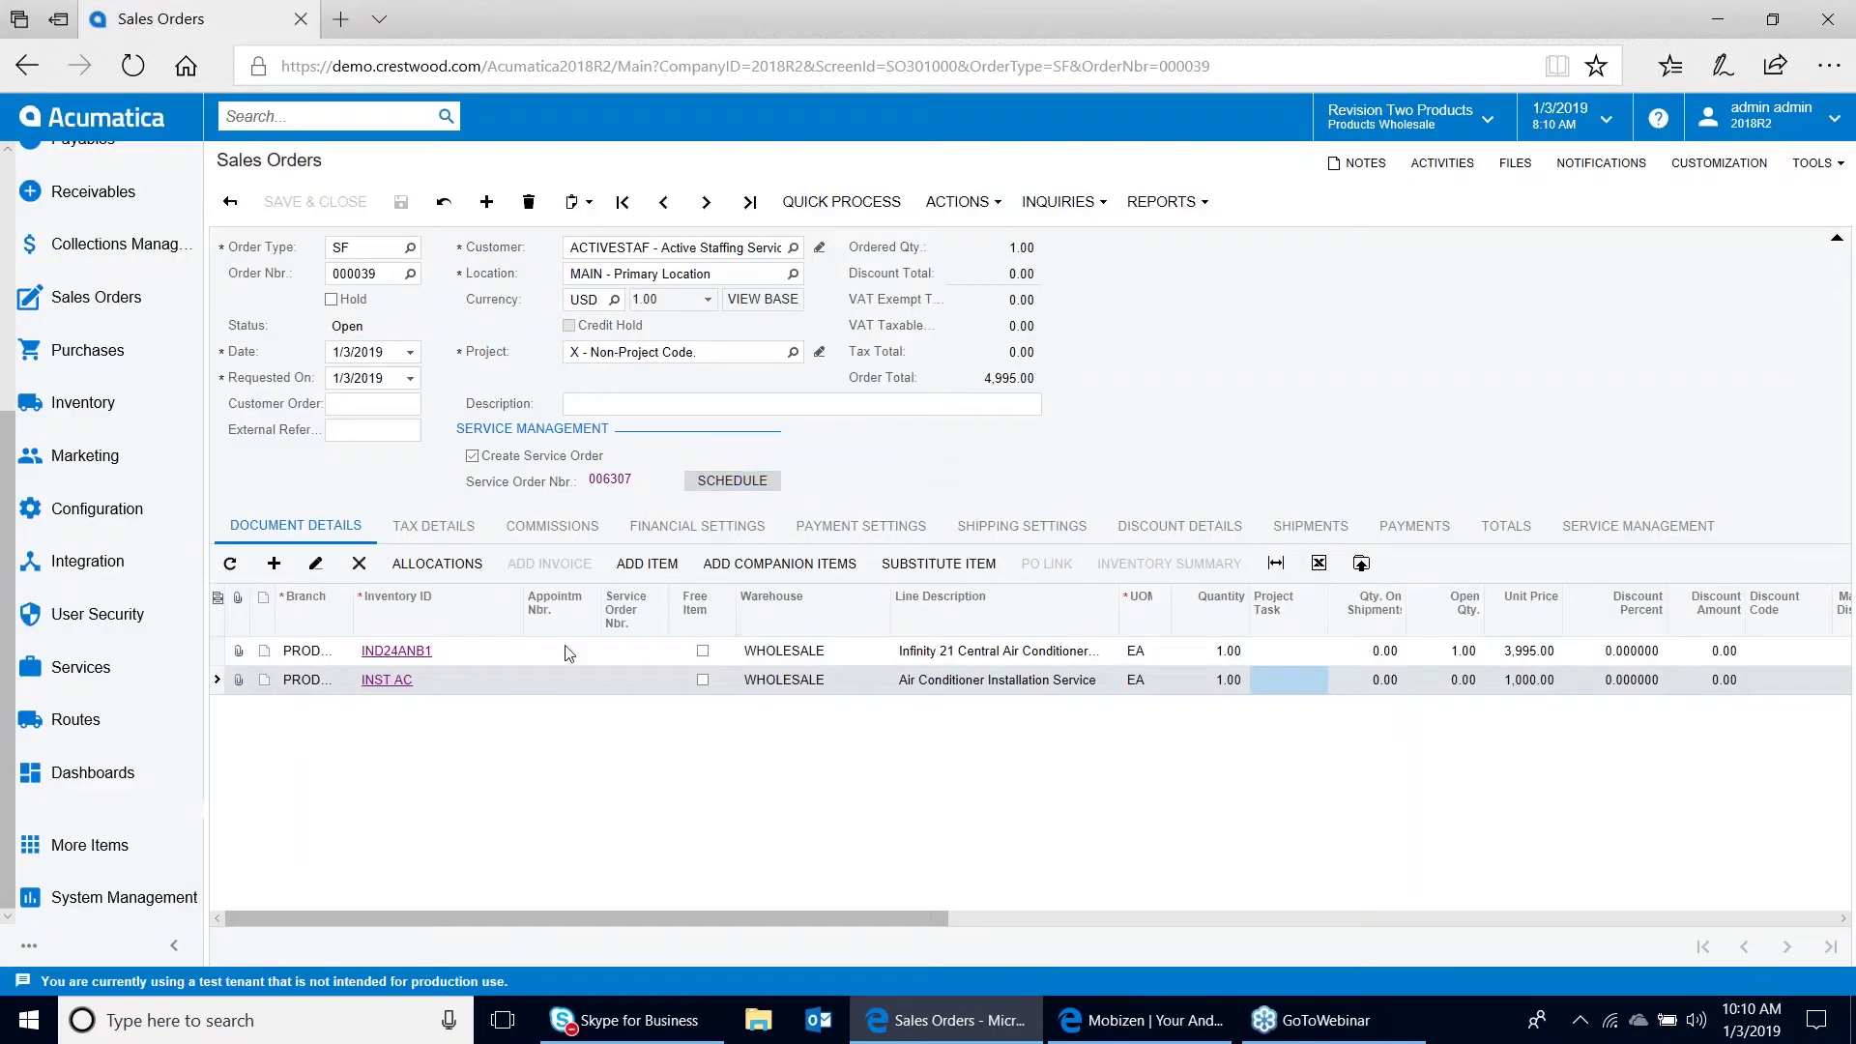
left_click(567, 650)
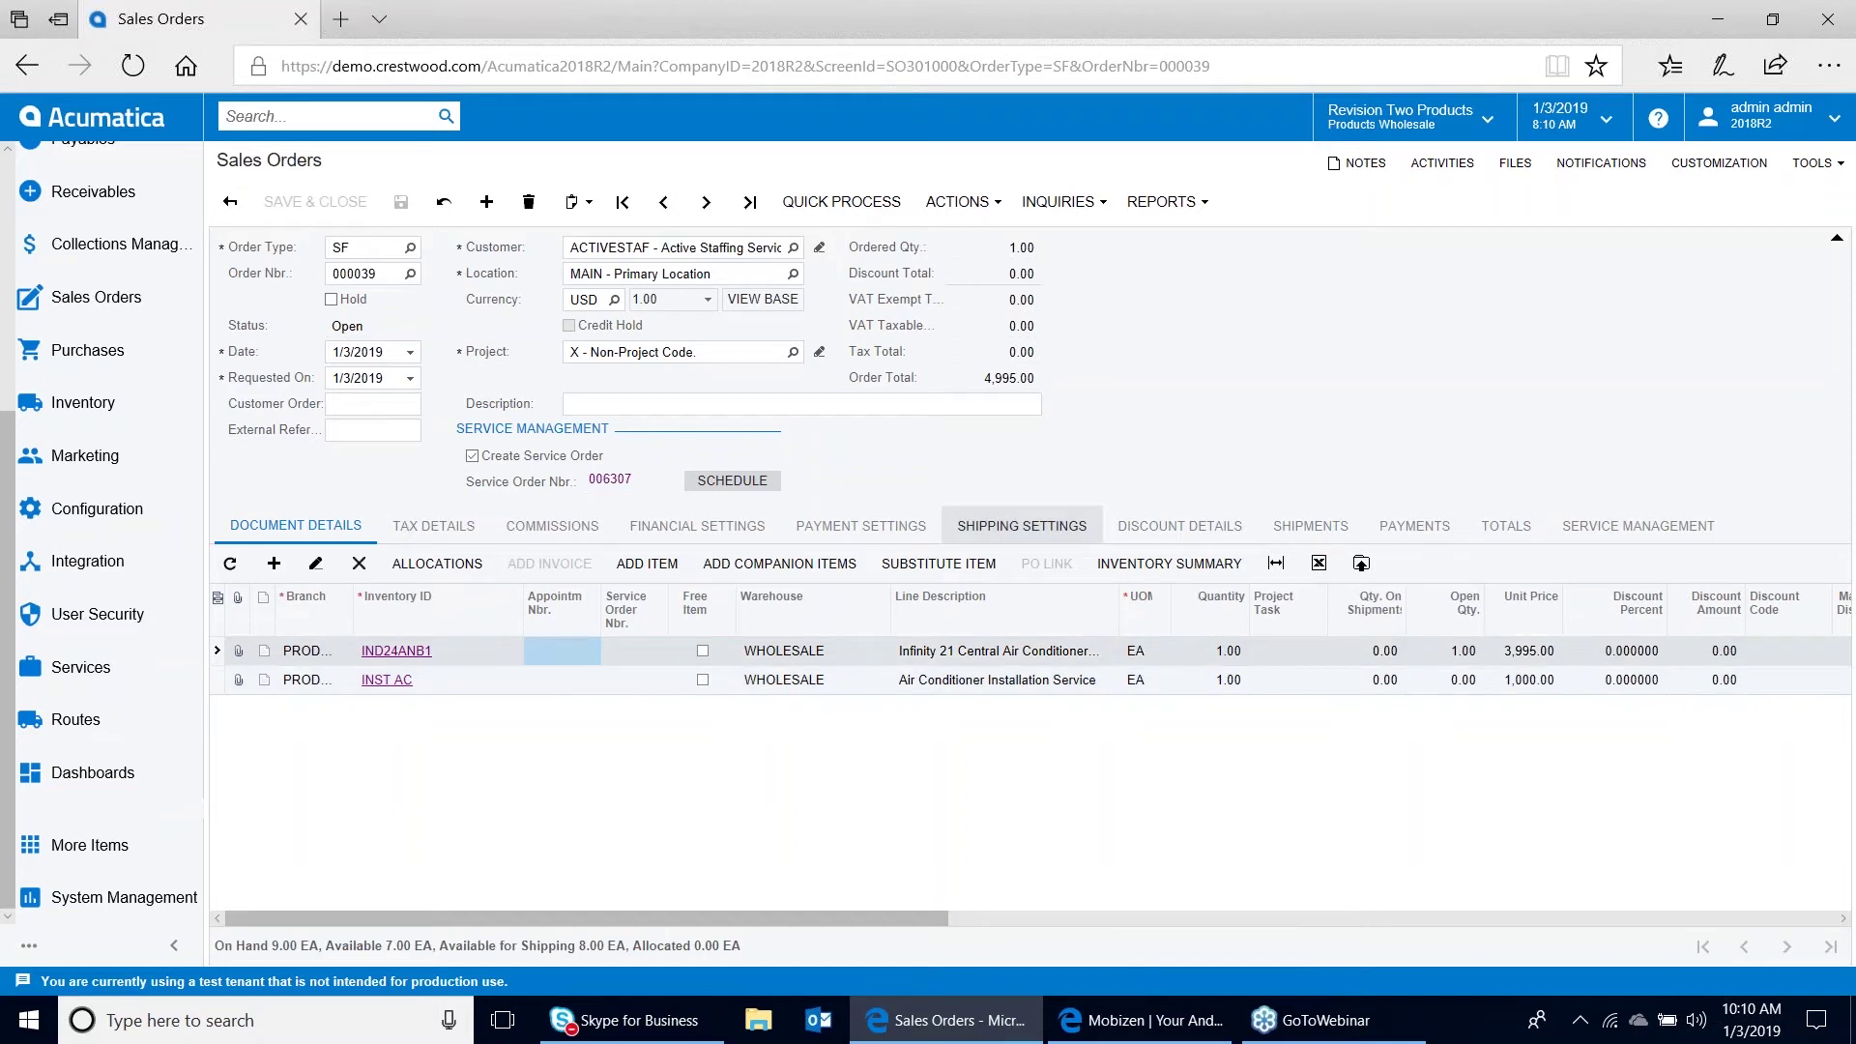
left_click(1022, 525)
type("ups")
left_click(907, 773)
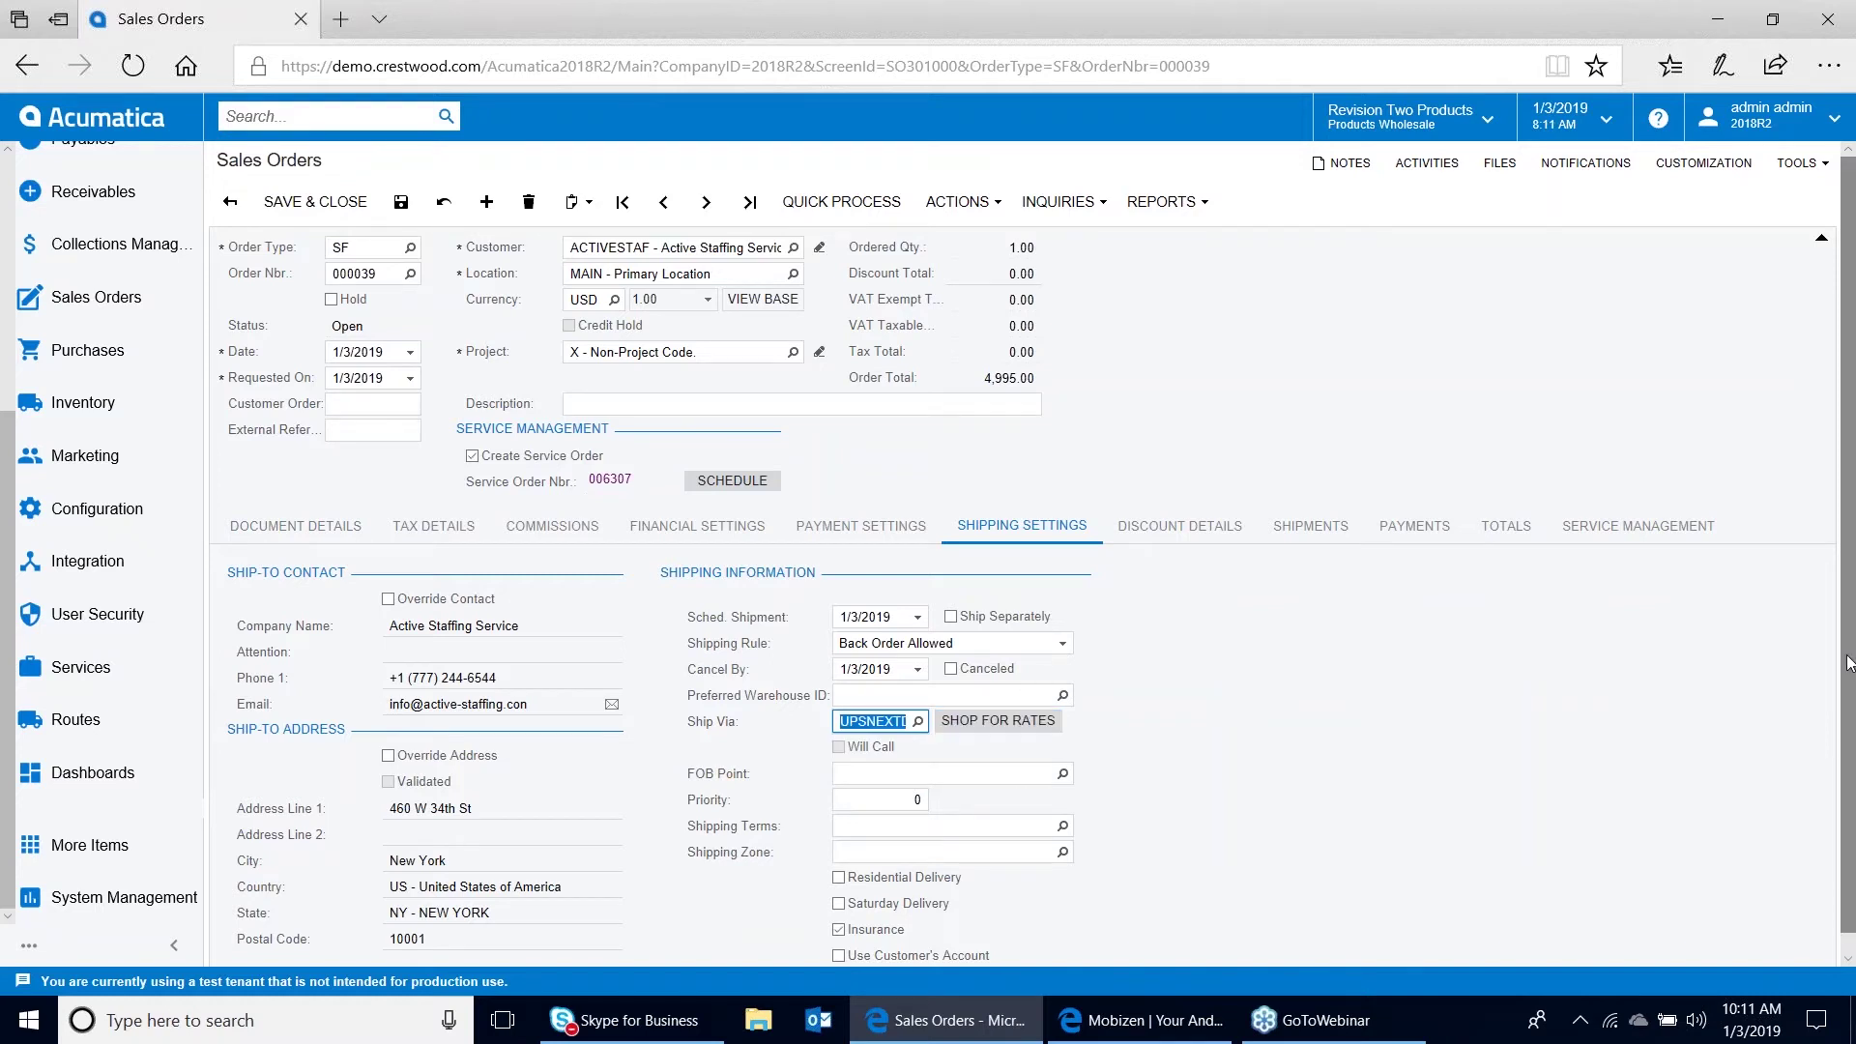
scroll(1849, 672, "down", 1)
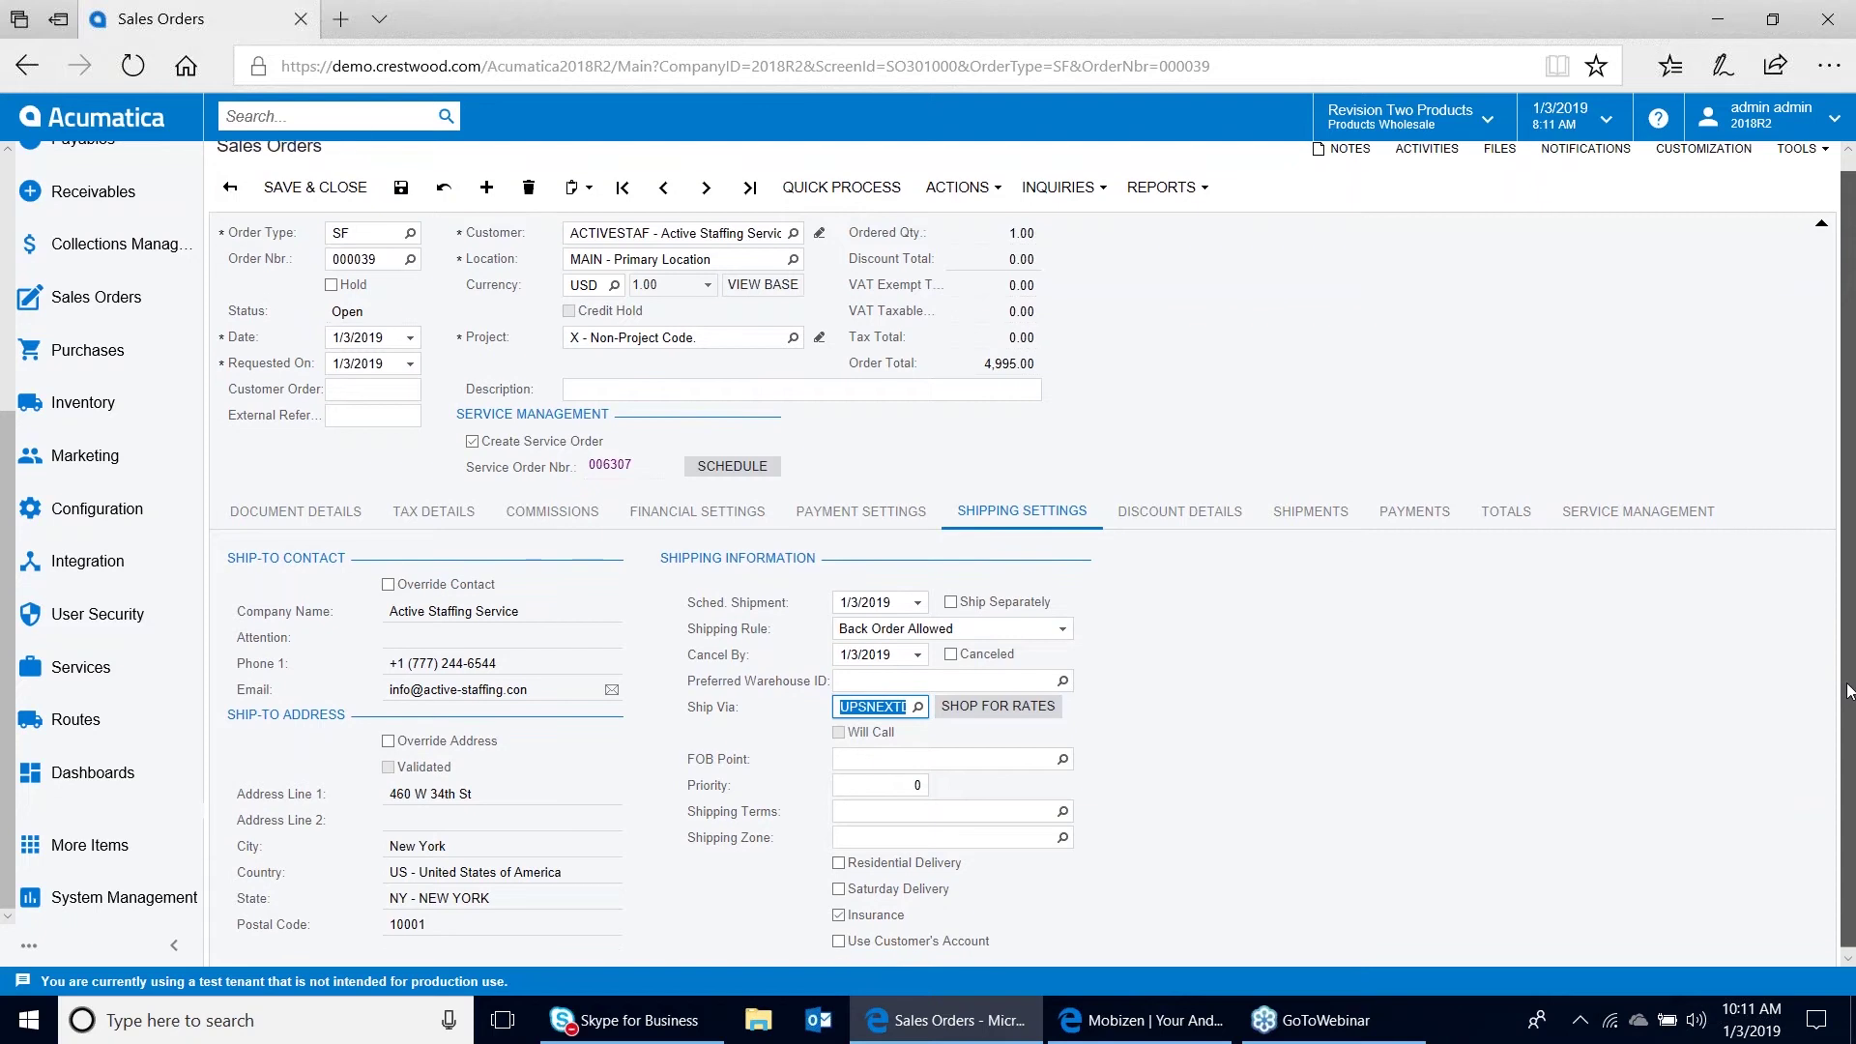
Refresh carrier rates and apply the UPS Next Day rate of 419.65, bringing the total to 5,414.65
left_click(1006, 703)
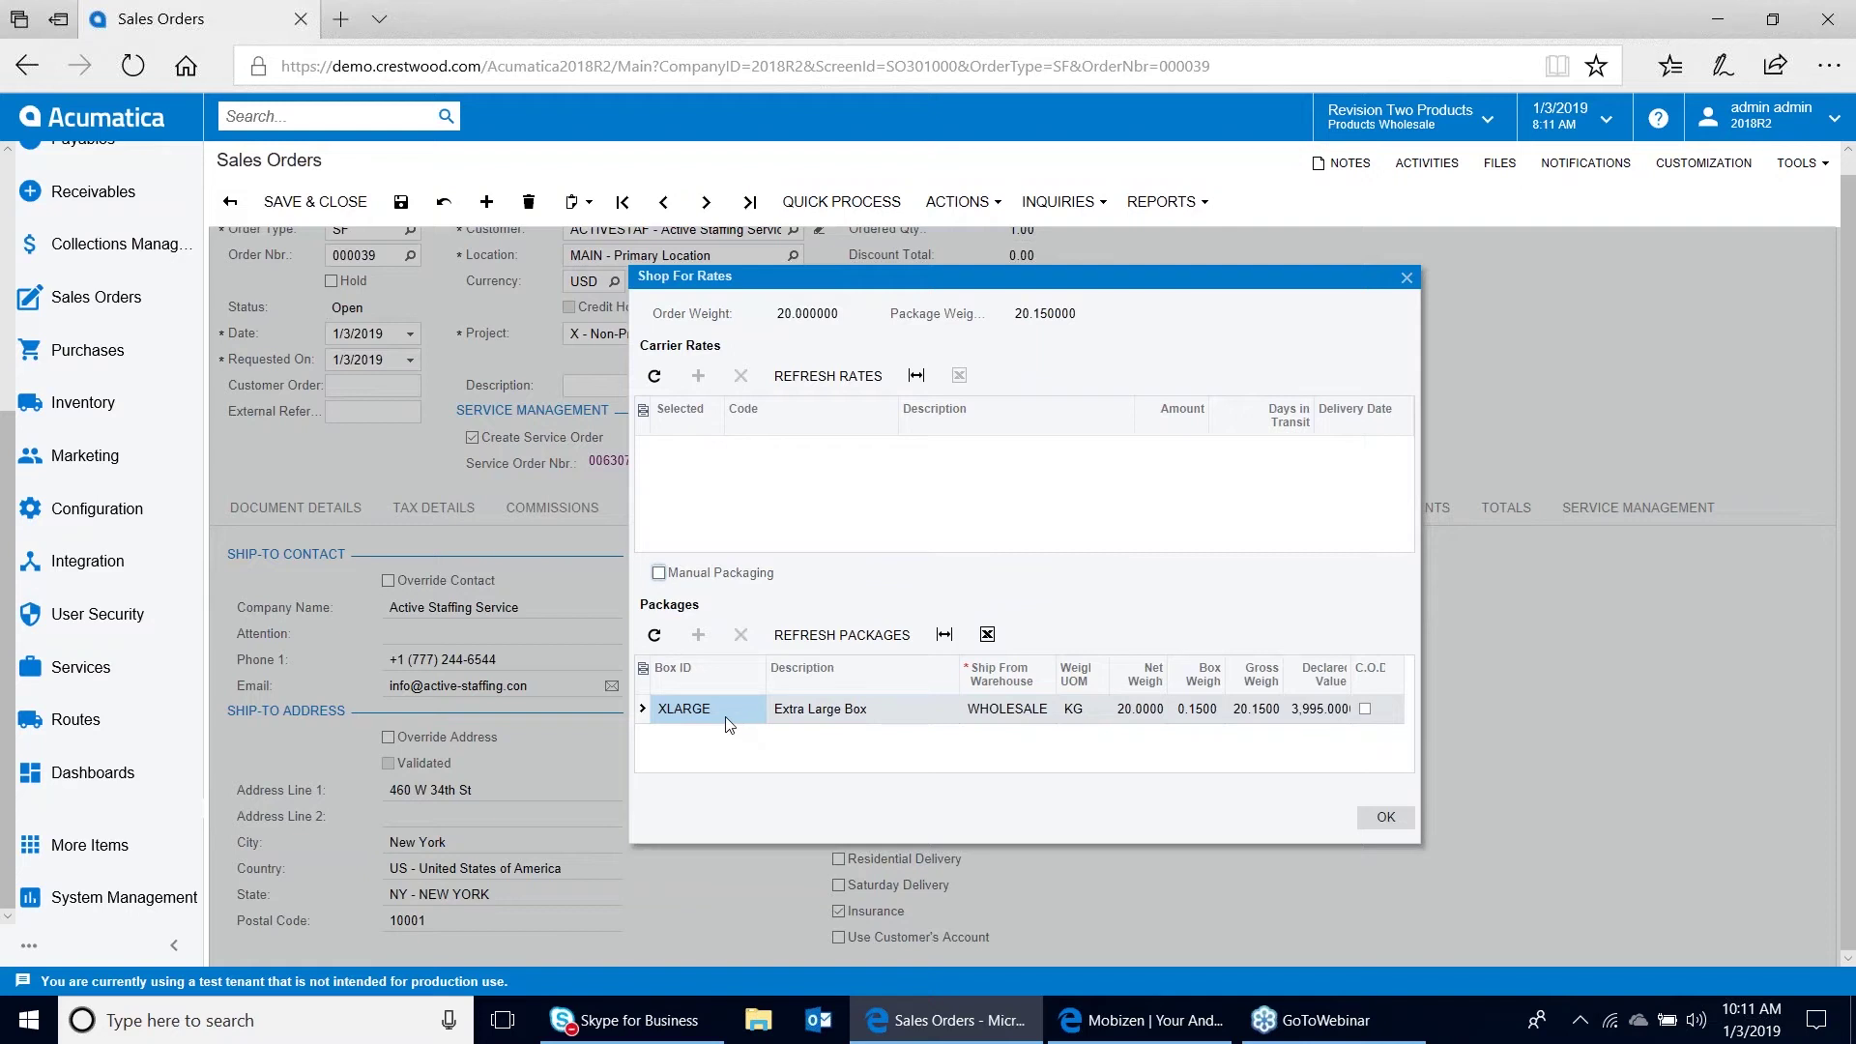
left_click(844, 383)
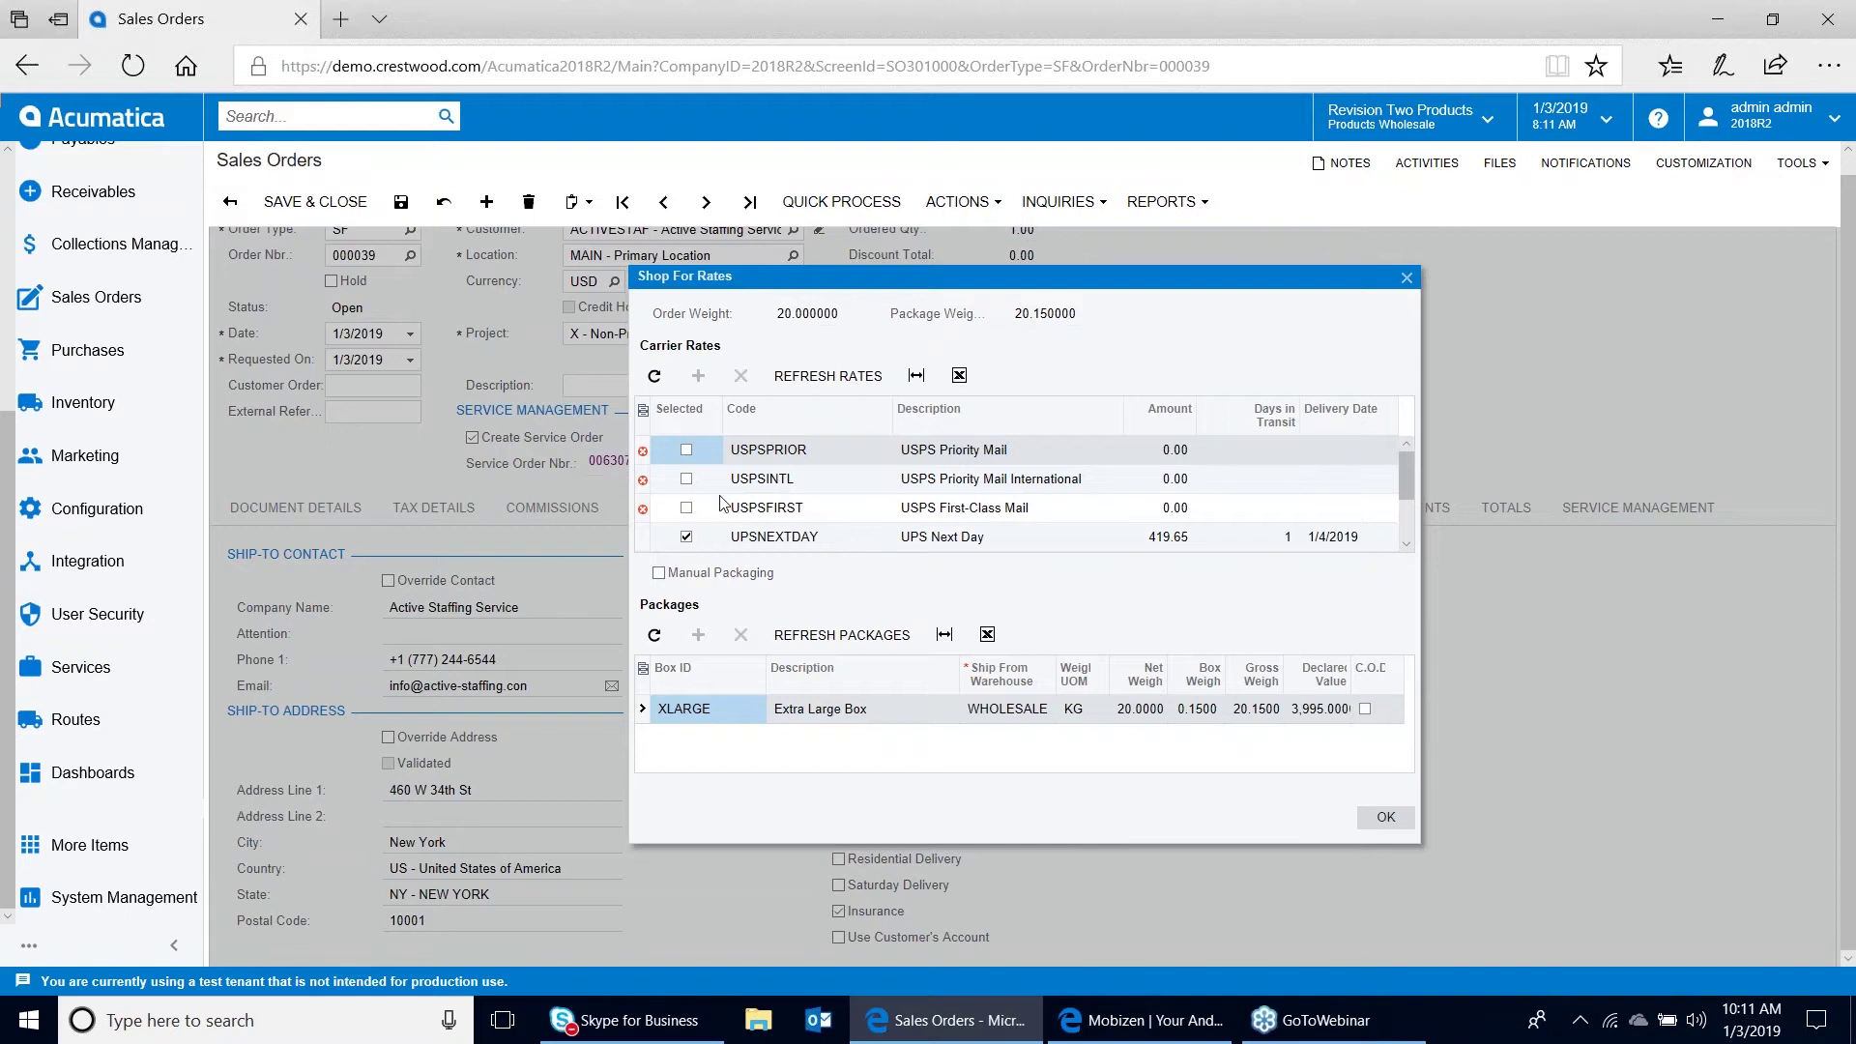
mouse_move(644, 459)
left_click(1385, 822)
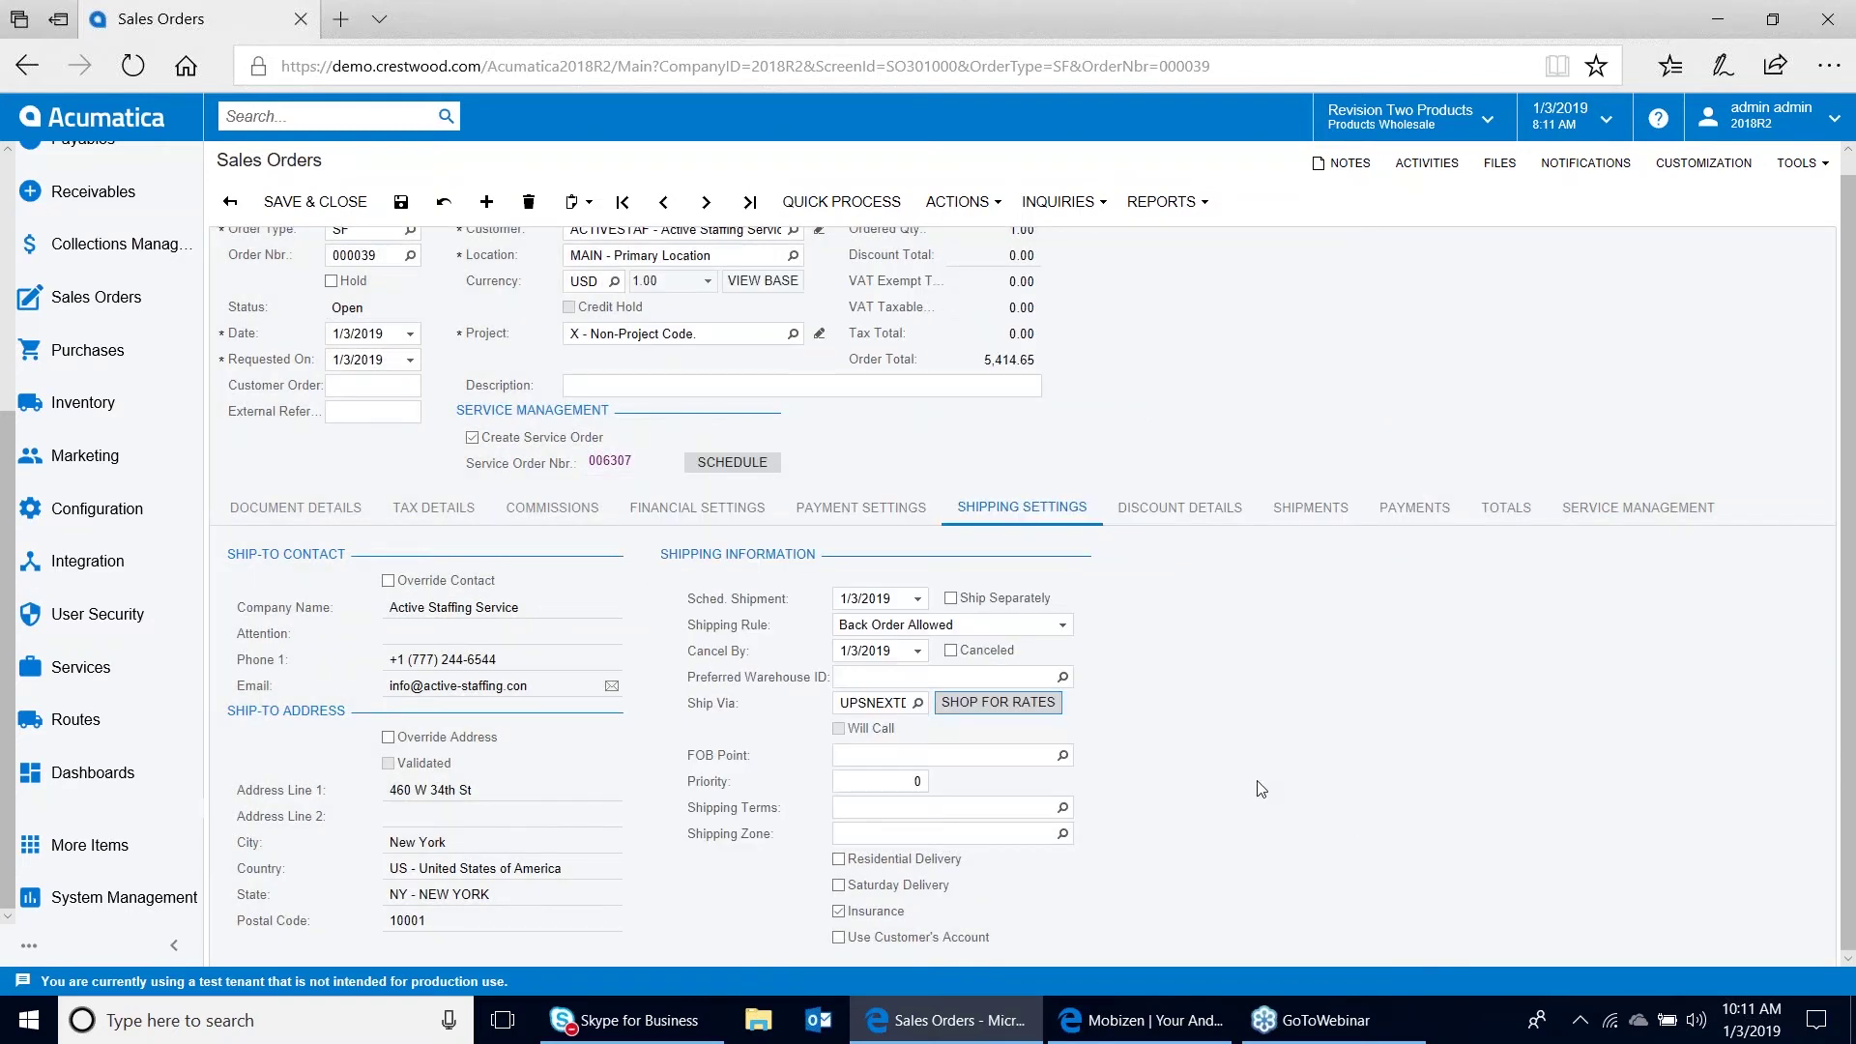
Create shipment 002029 with the default date and warehouse, confirm it, then switch to Mobizen
left_click(983, 209)
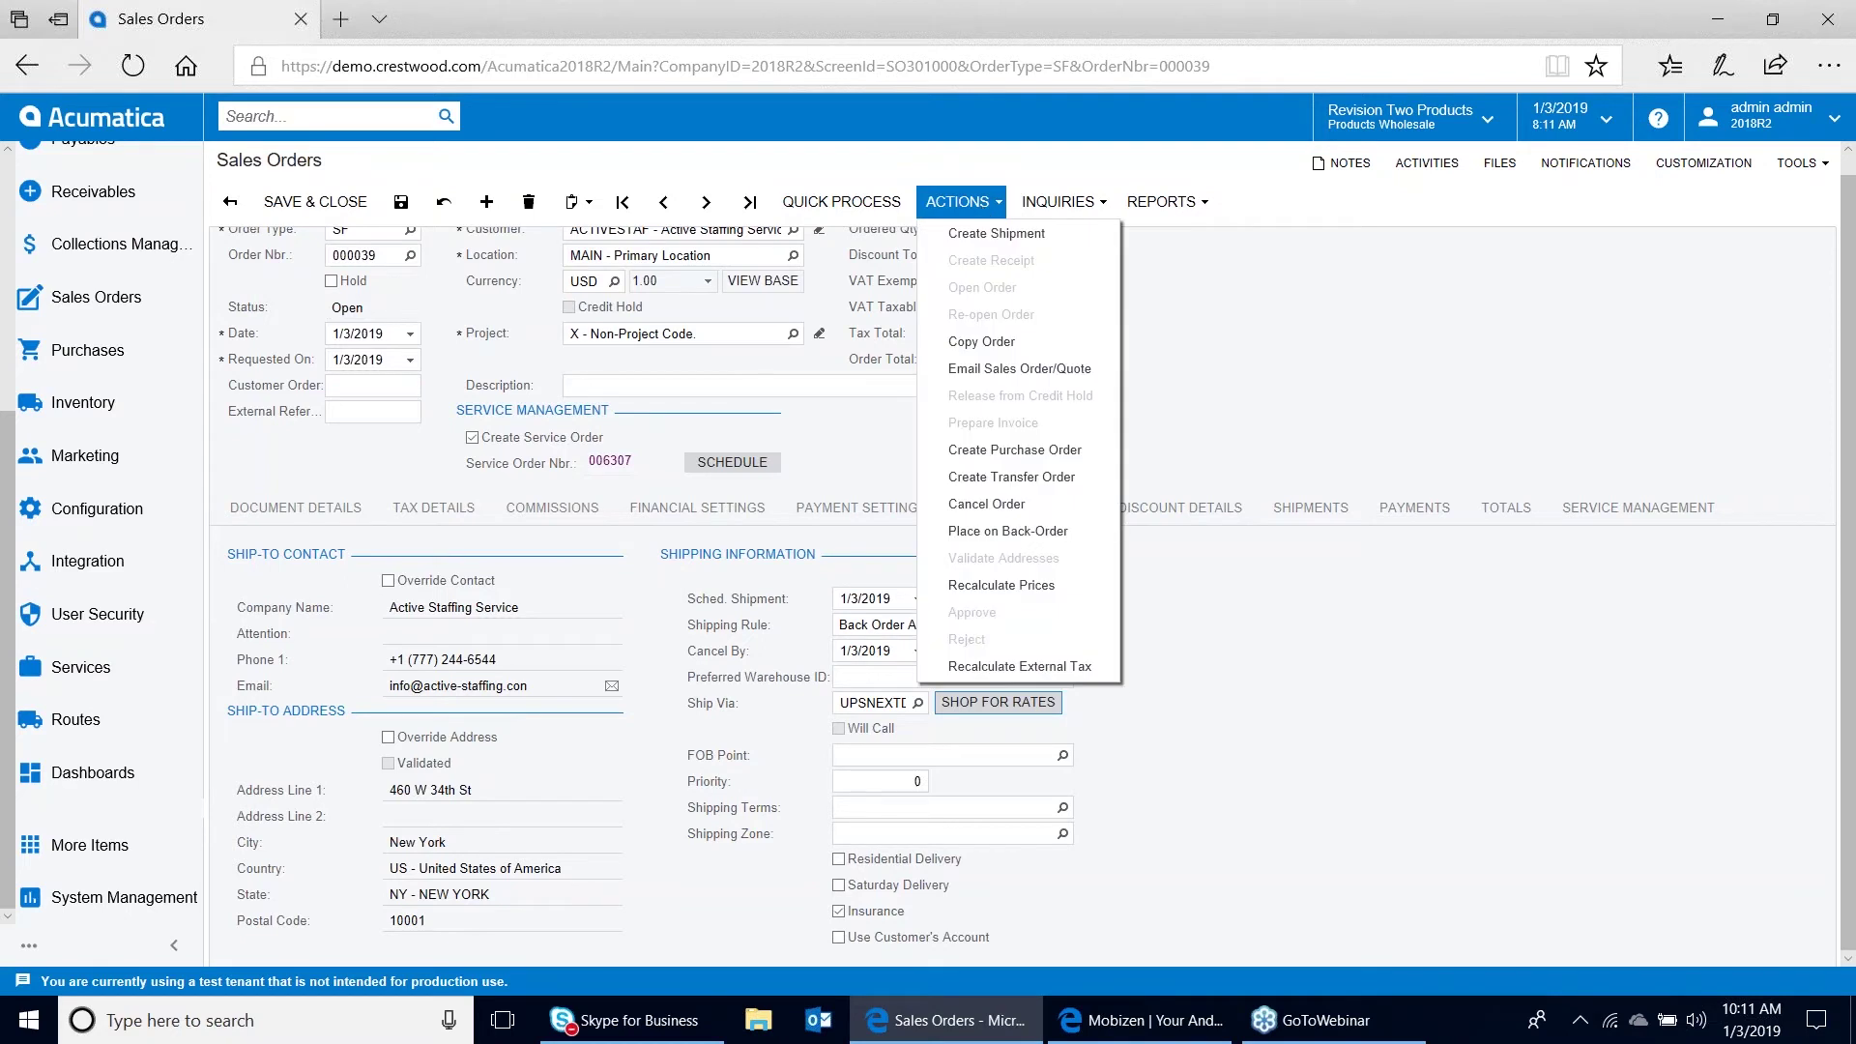
left_click(991, 234)
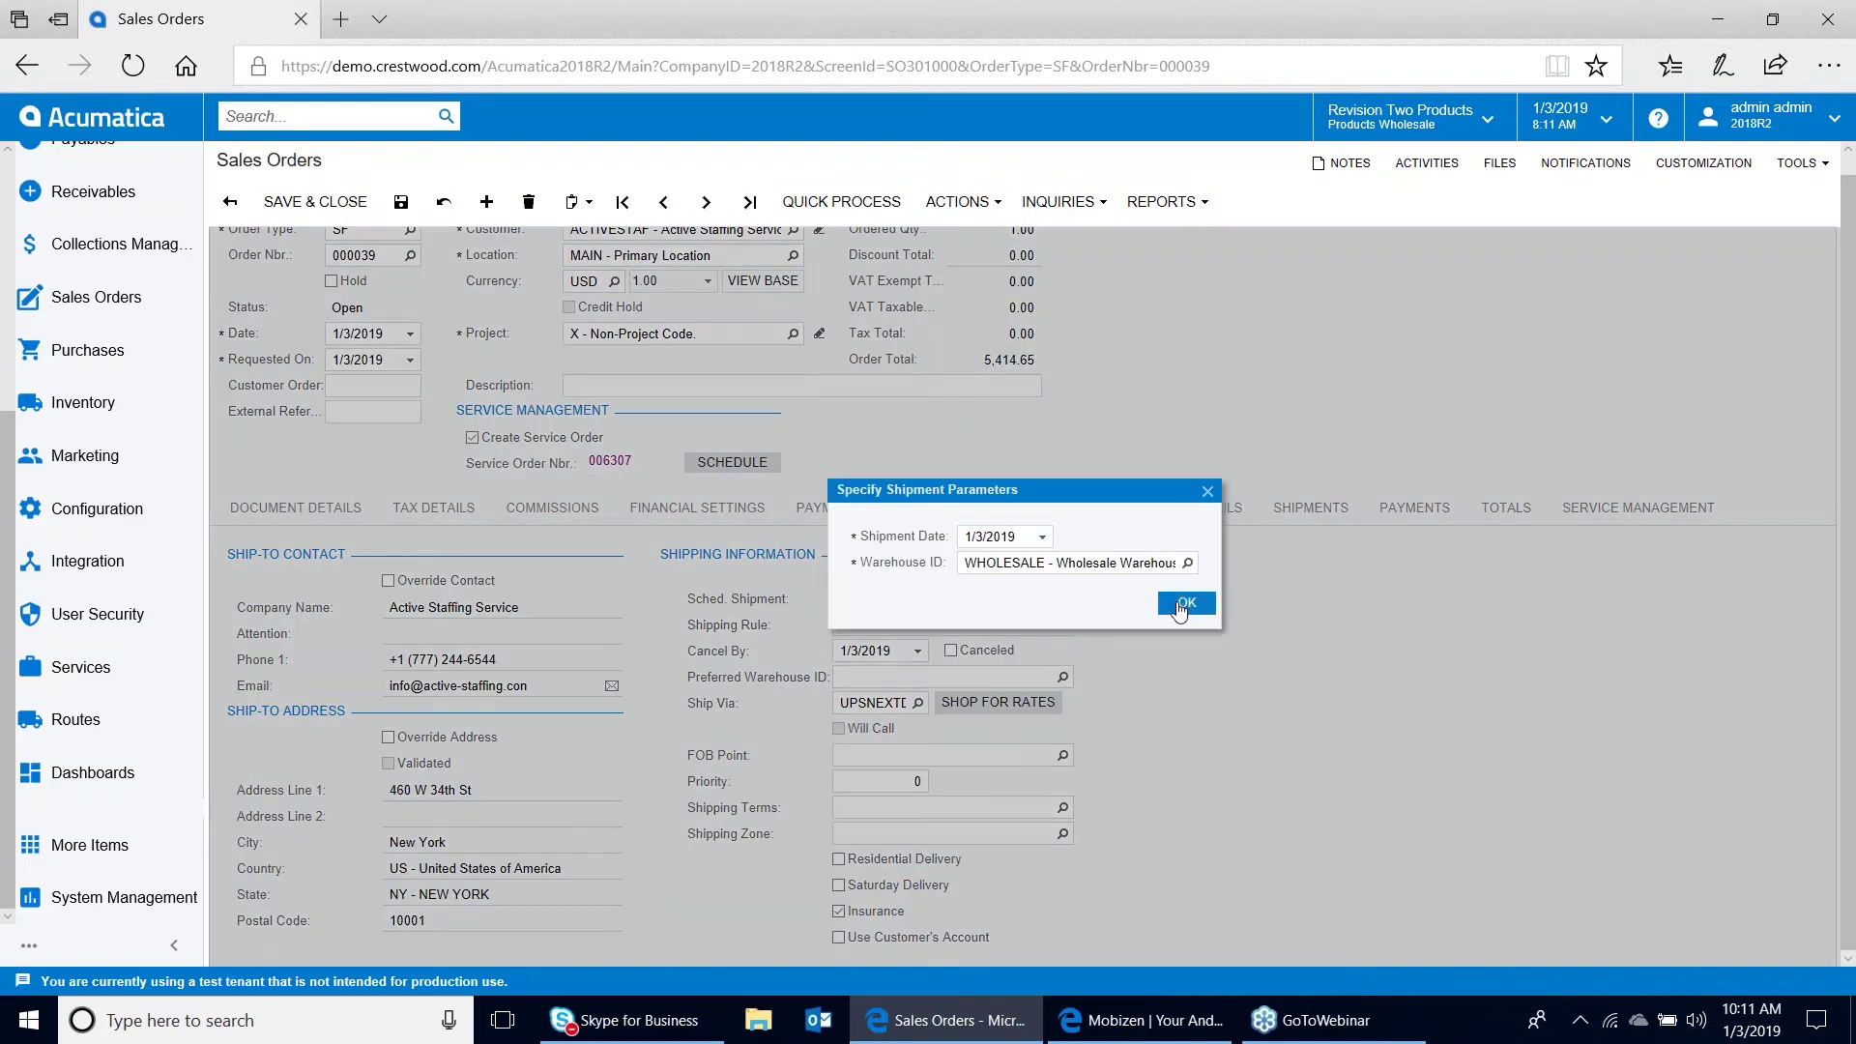
key("Return")
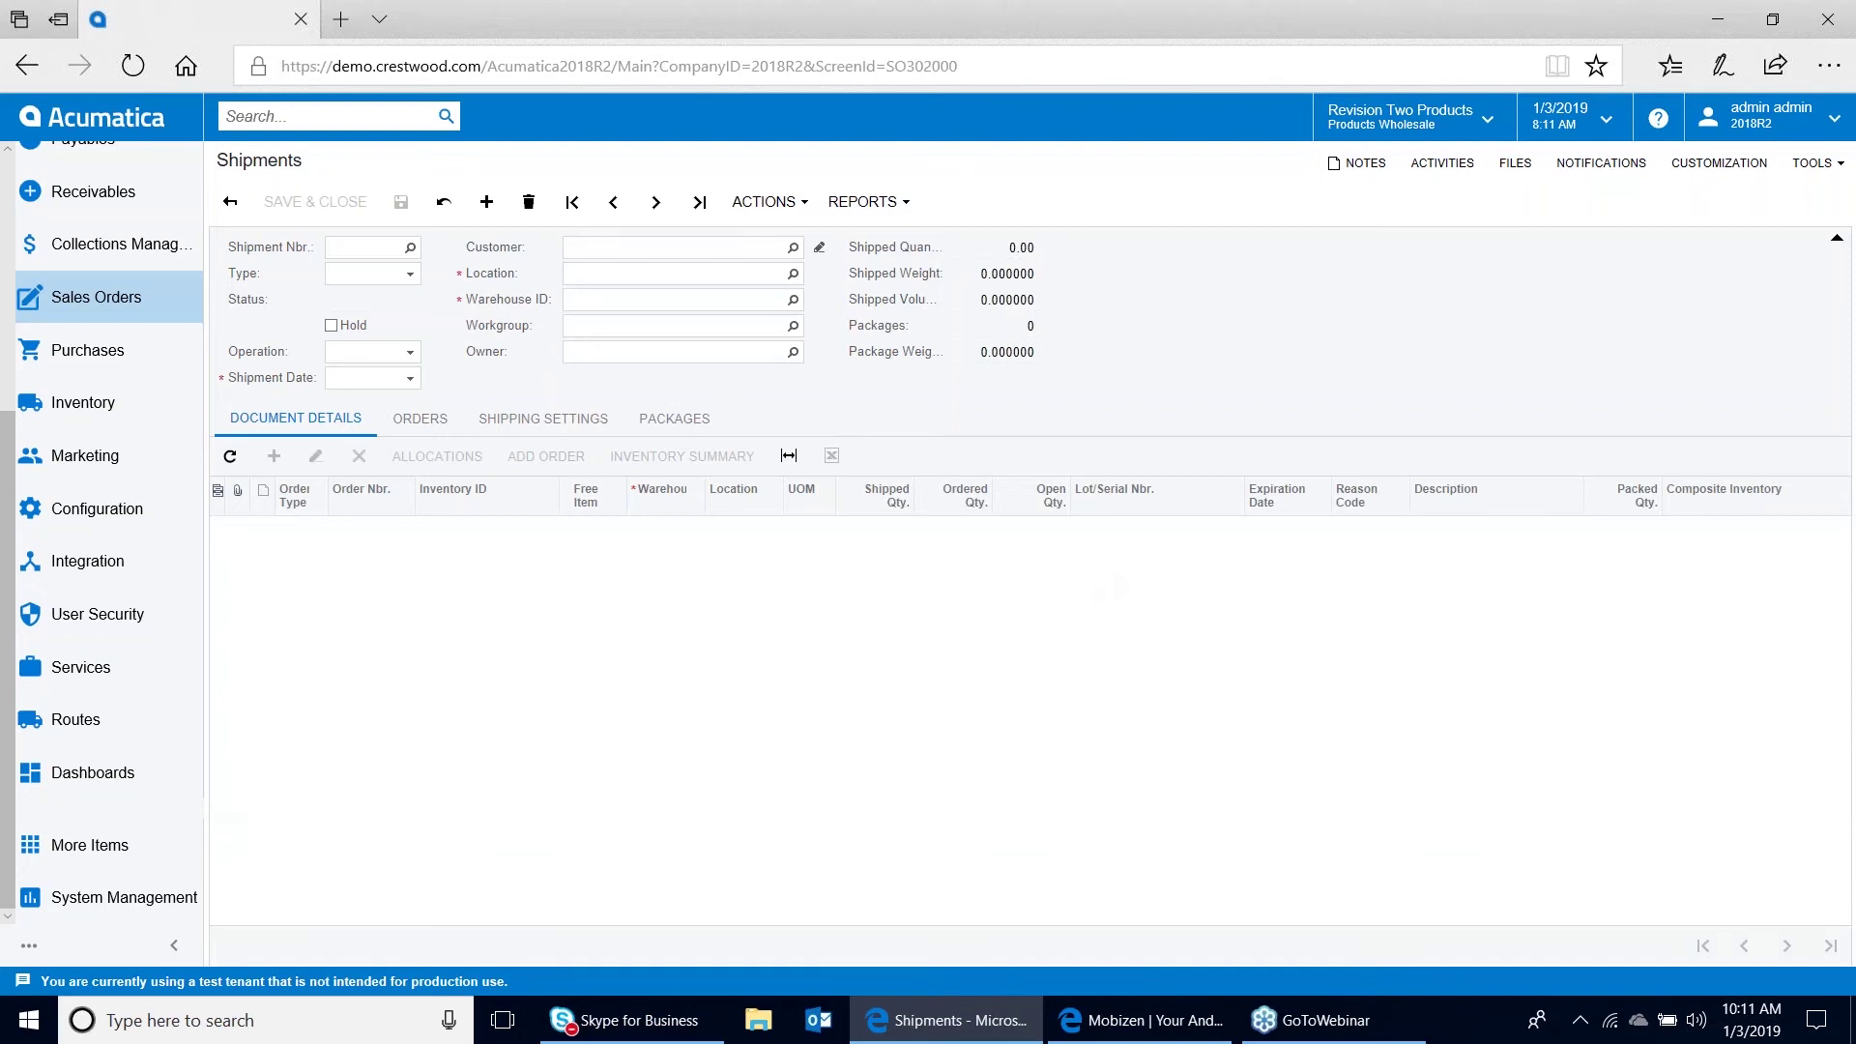
left_click(804, 202)
left_click(806, 235)
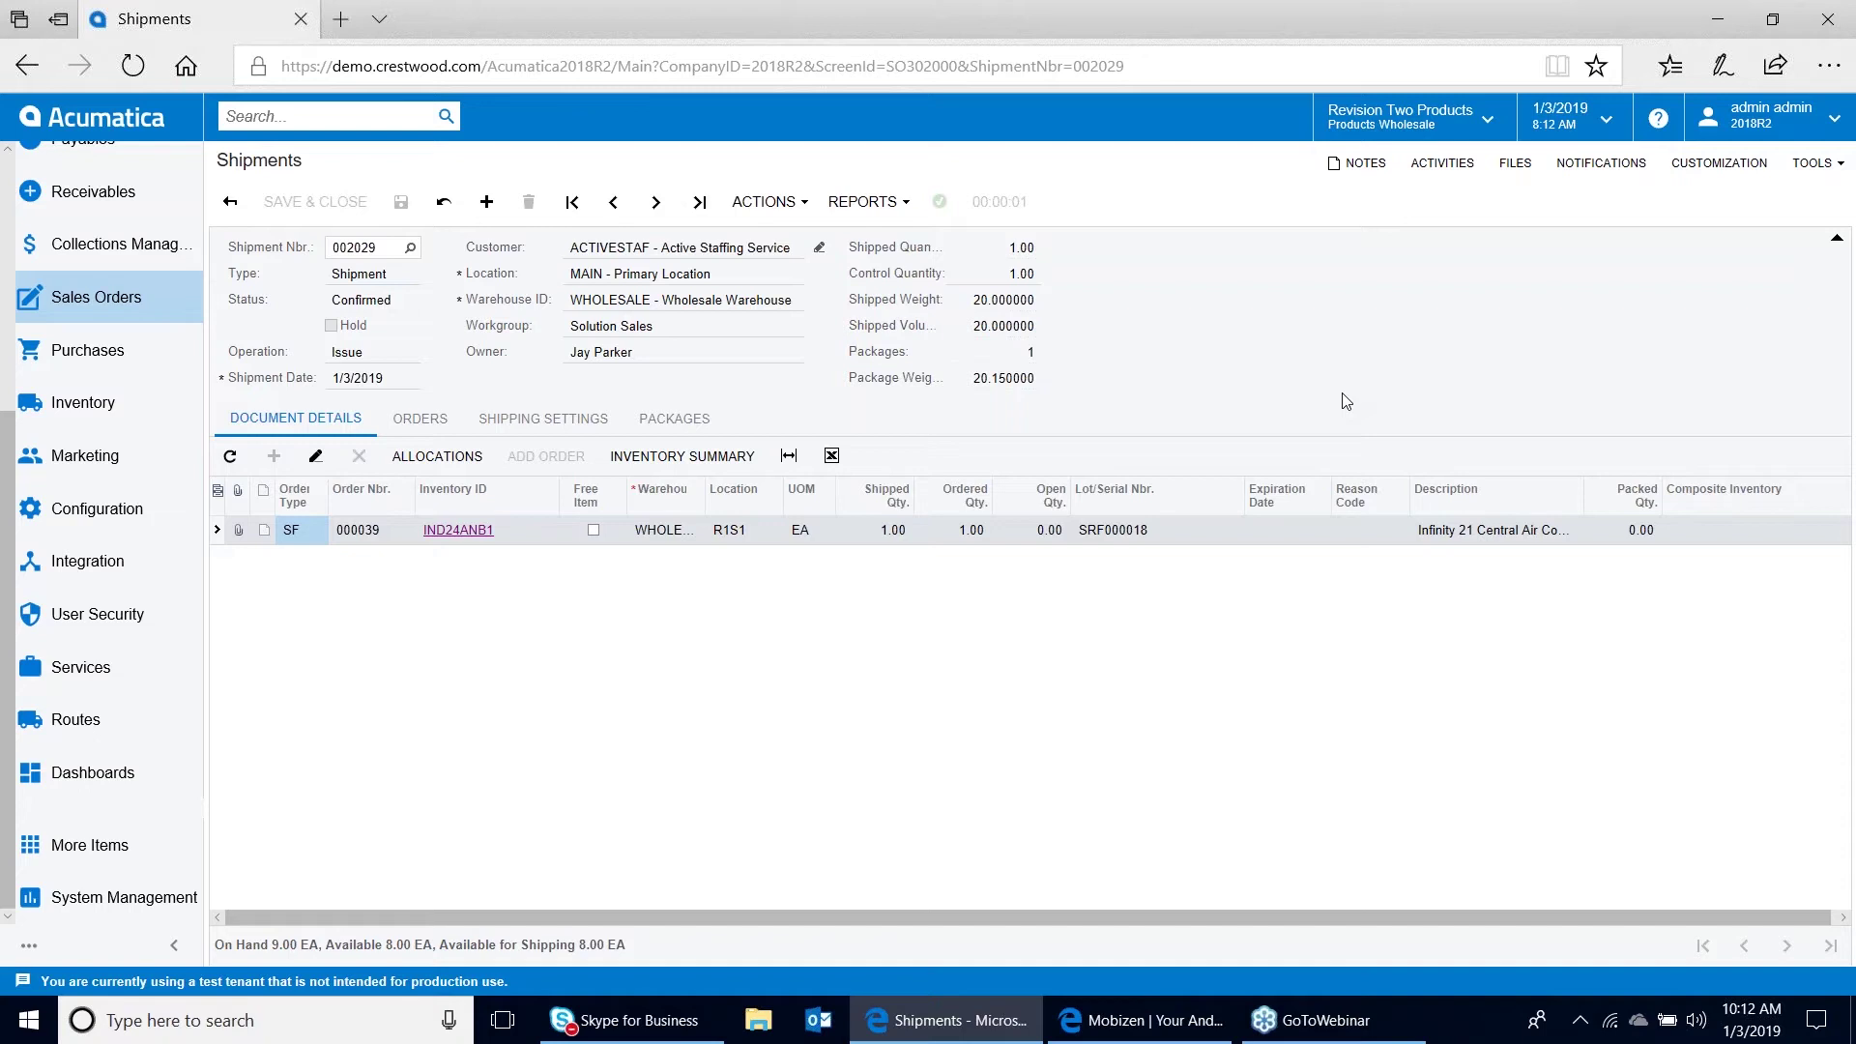
left_click(1163, 1030)
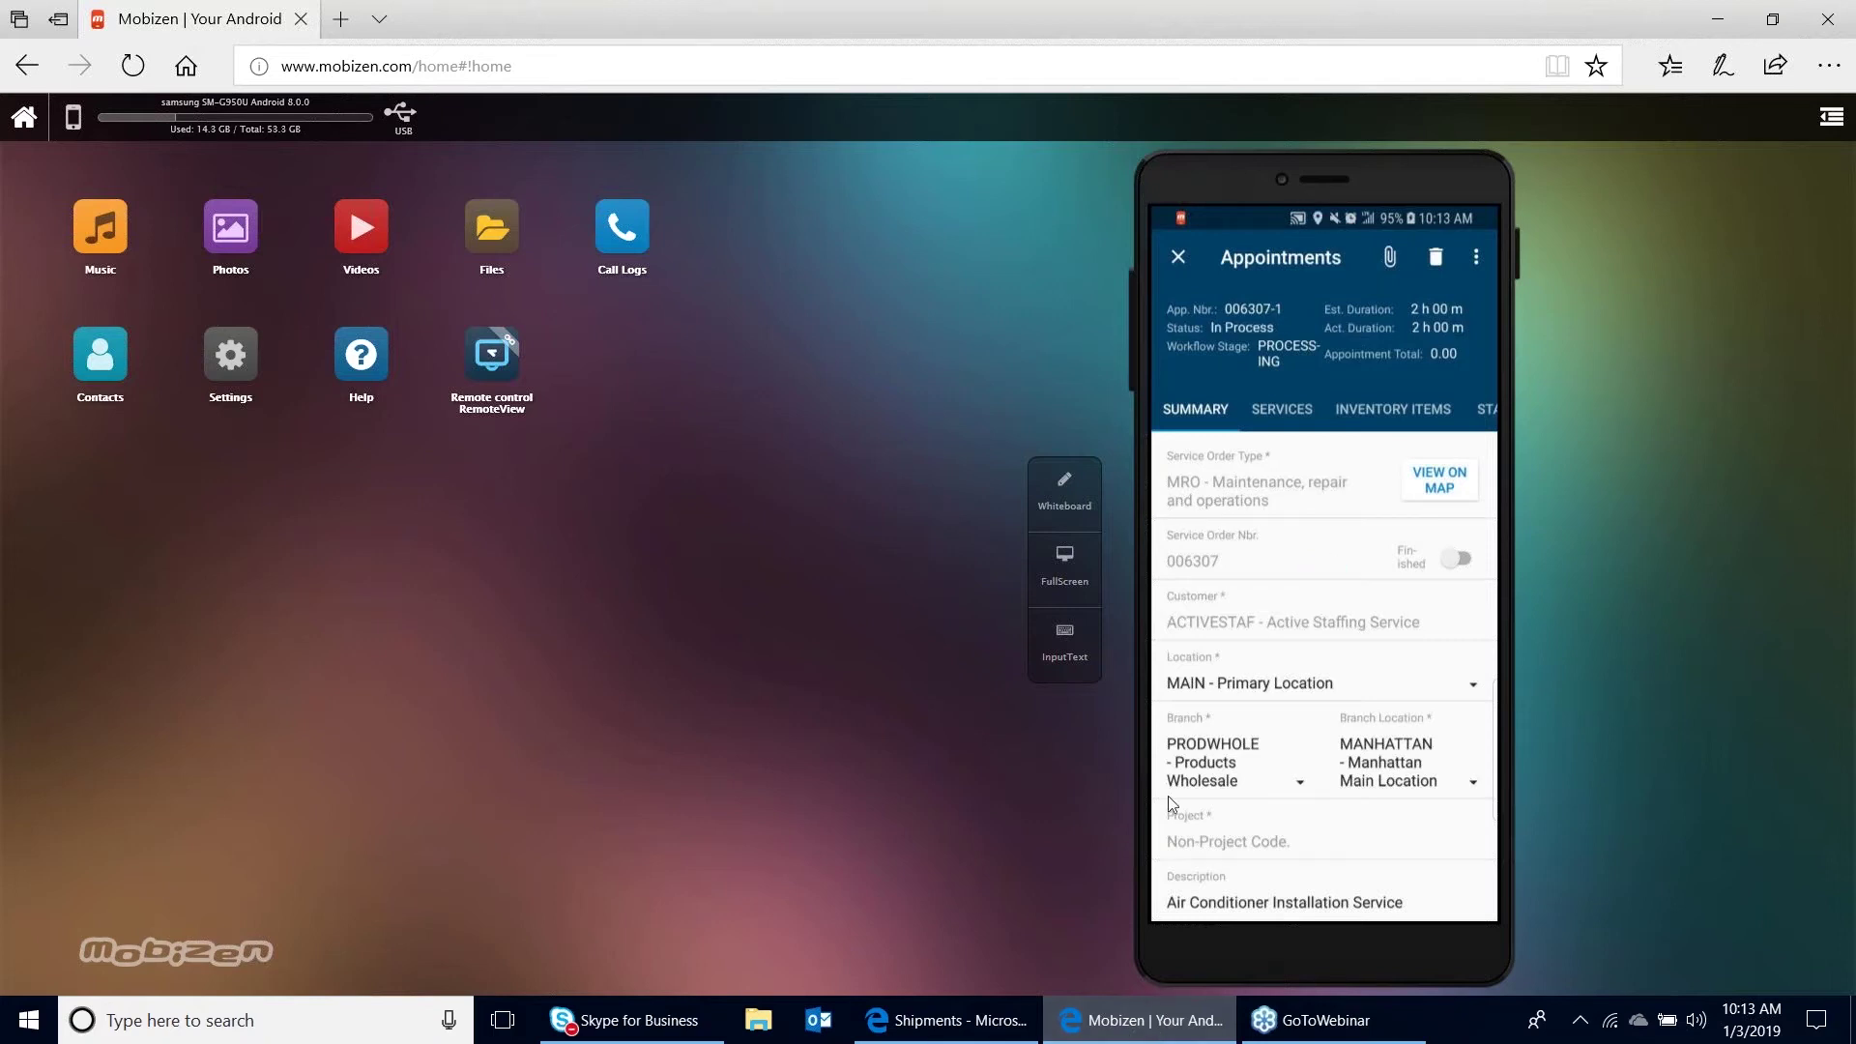
Back in Acumatica, search for 'calendar board'
left_click(980, 1031)
left_click(281, 116)
type("calendar board")
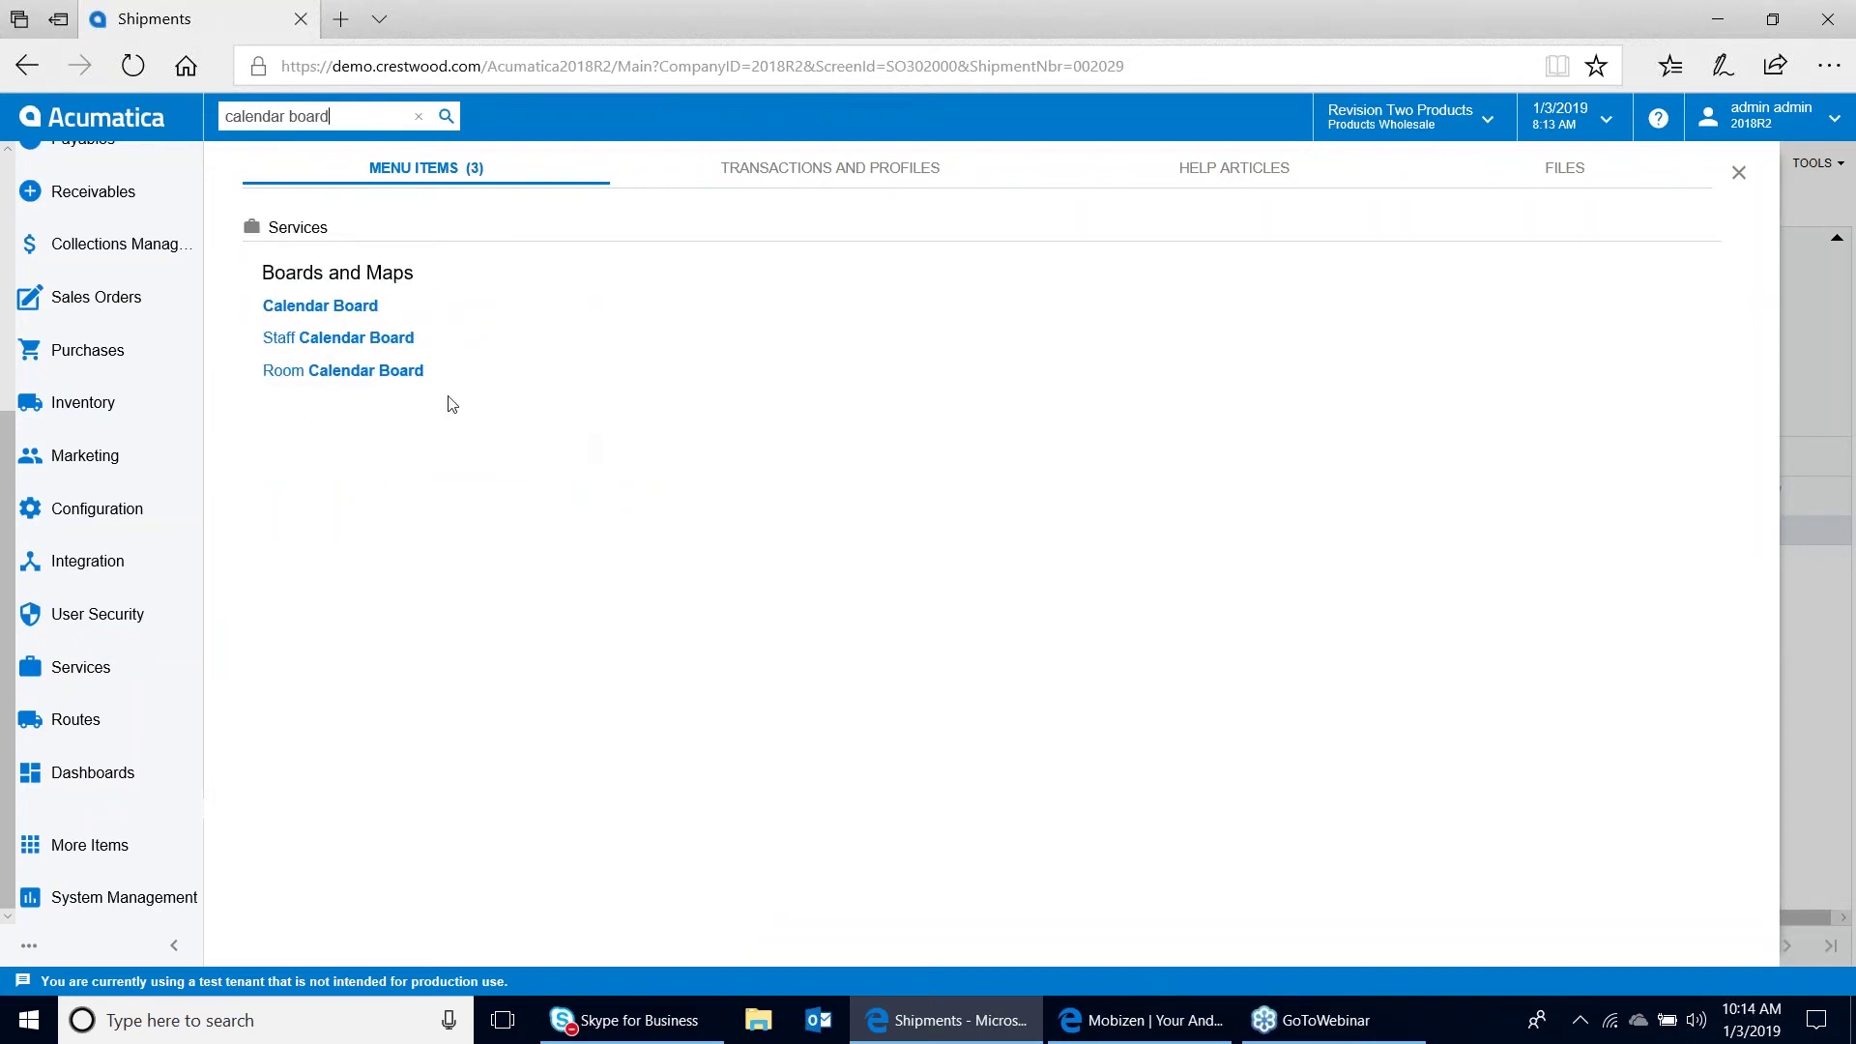
Open the Calendar Board result and sign back in with the admin username and password
left_click(343, 308)
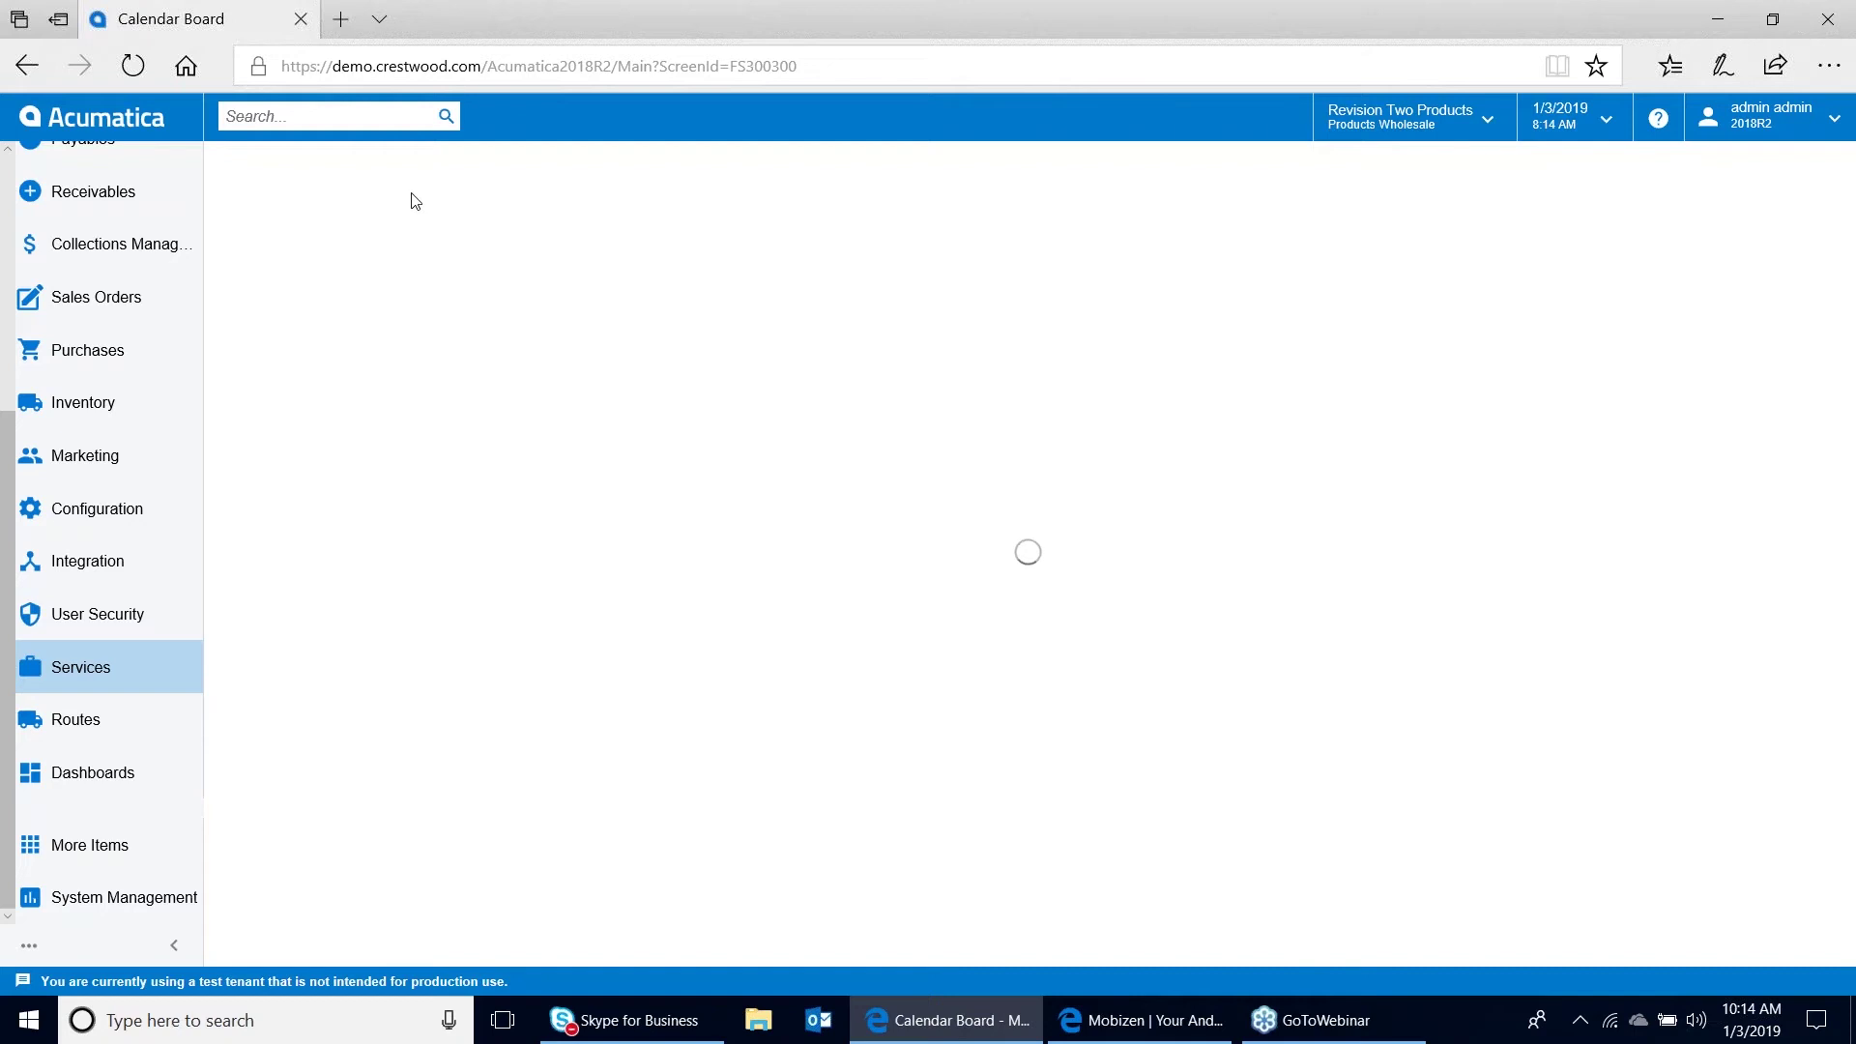
mouse_move(1137, 1031)
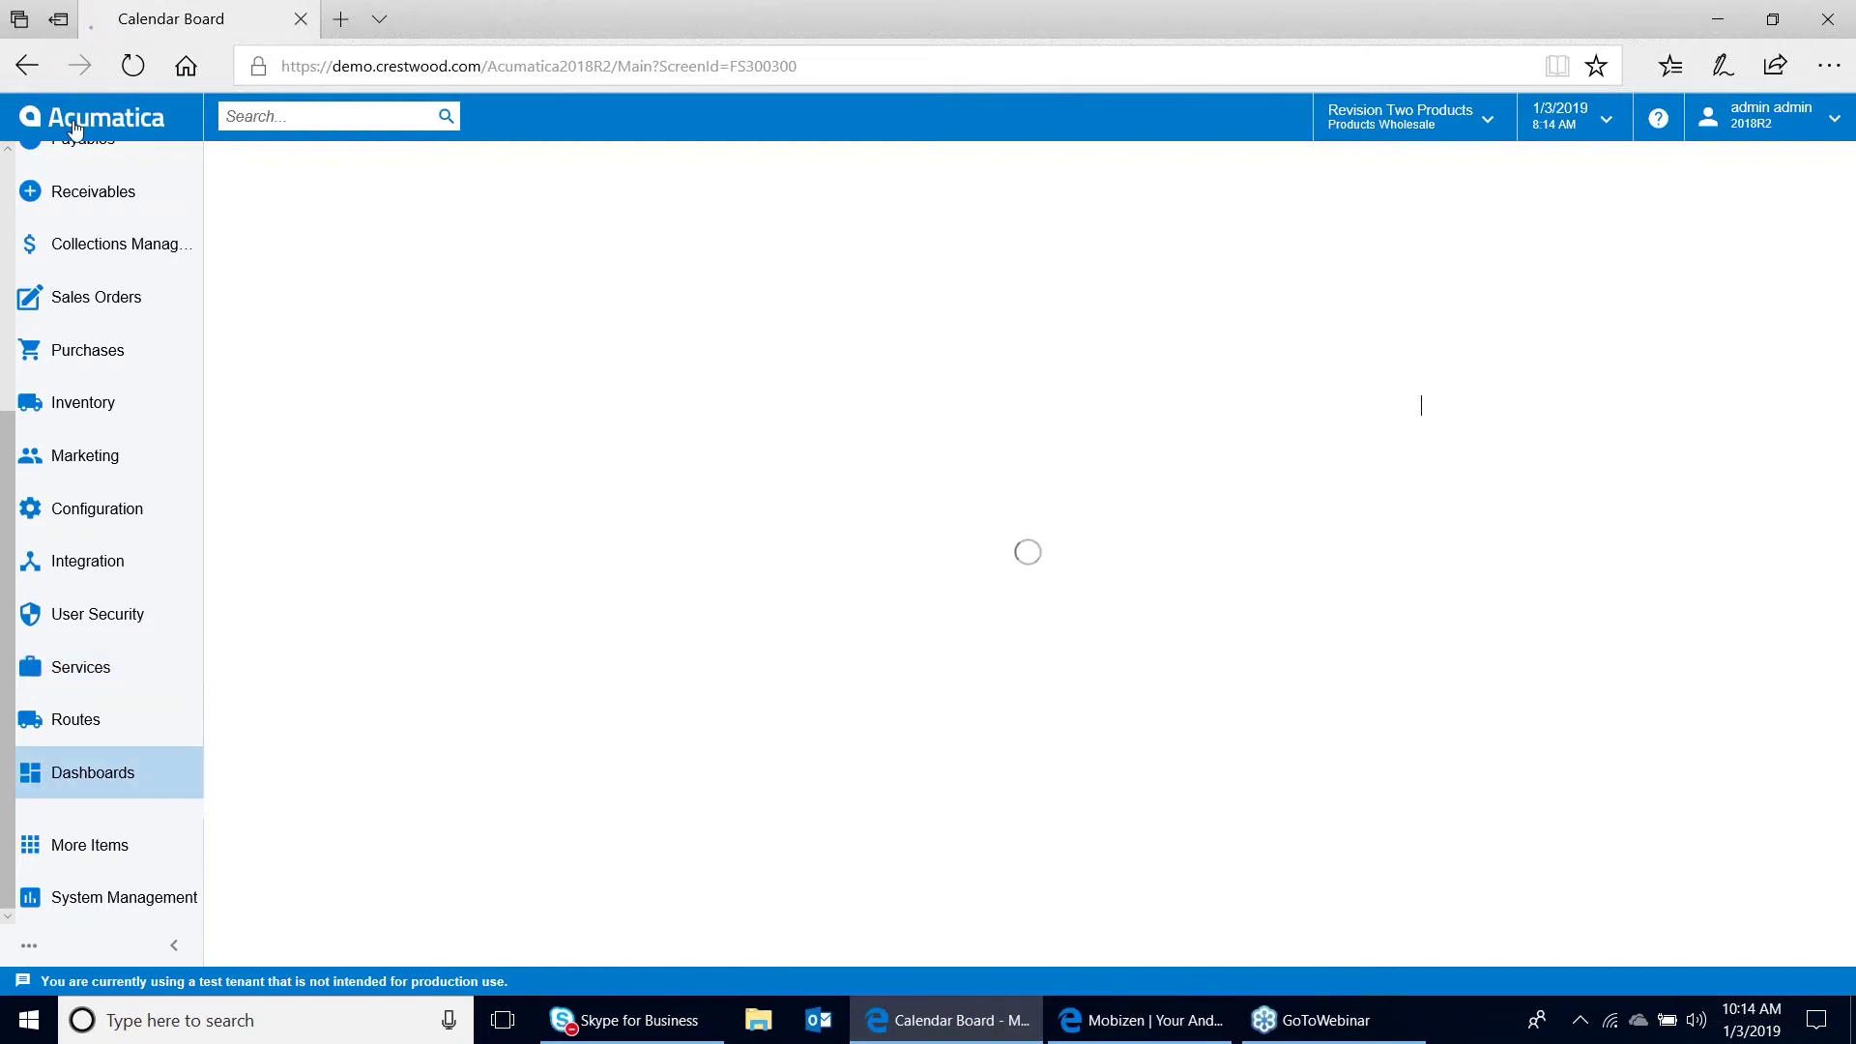
type("admin")
key("Tab")
type("123")
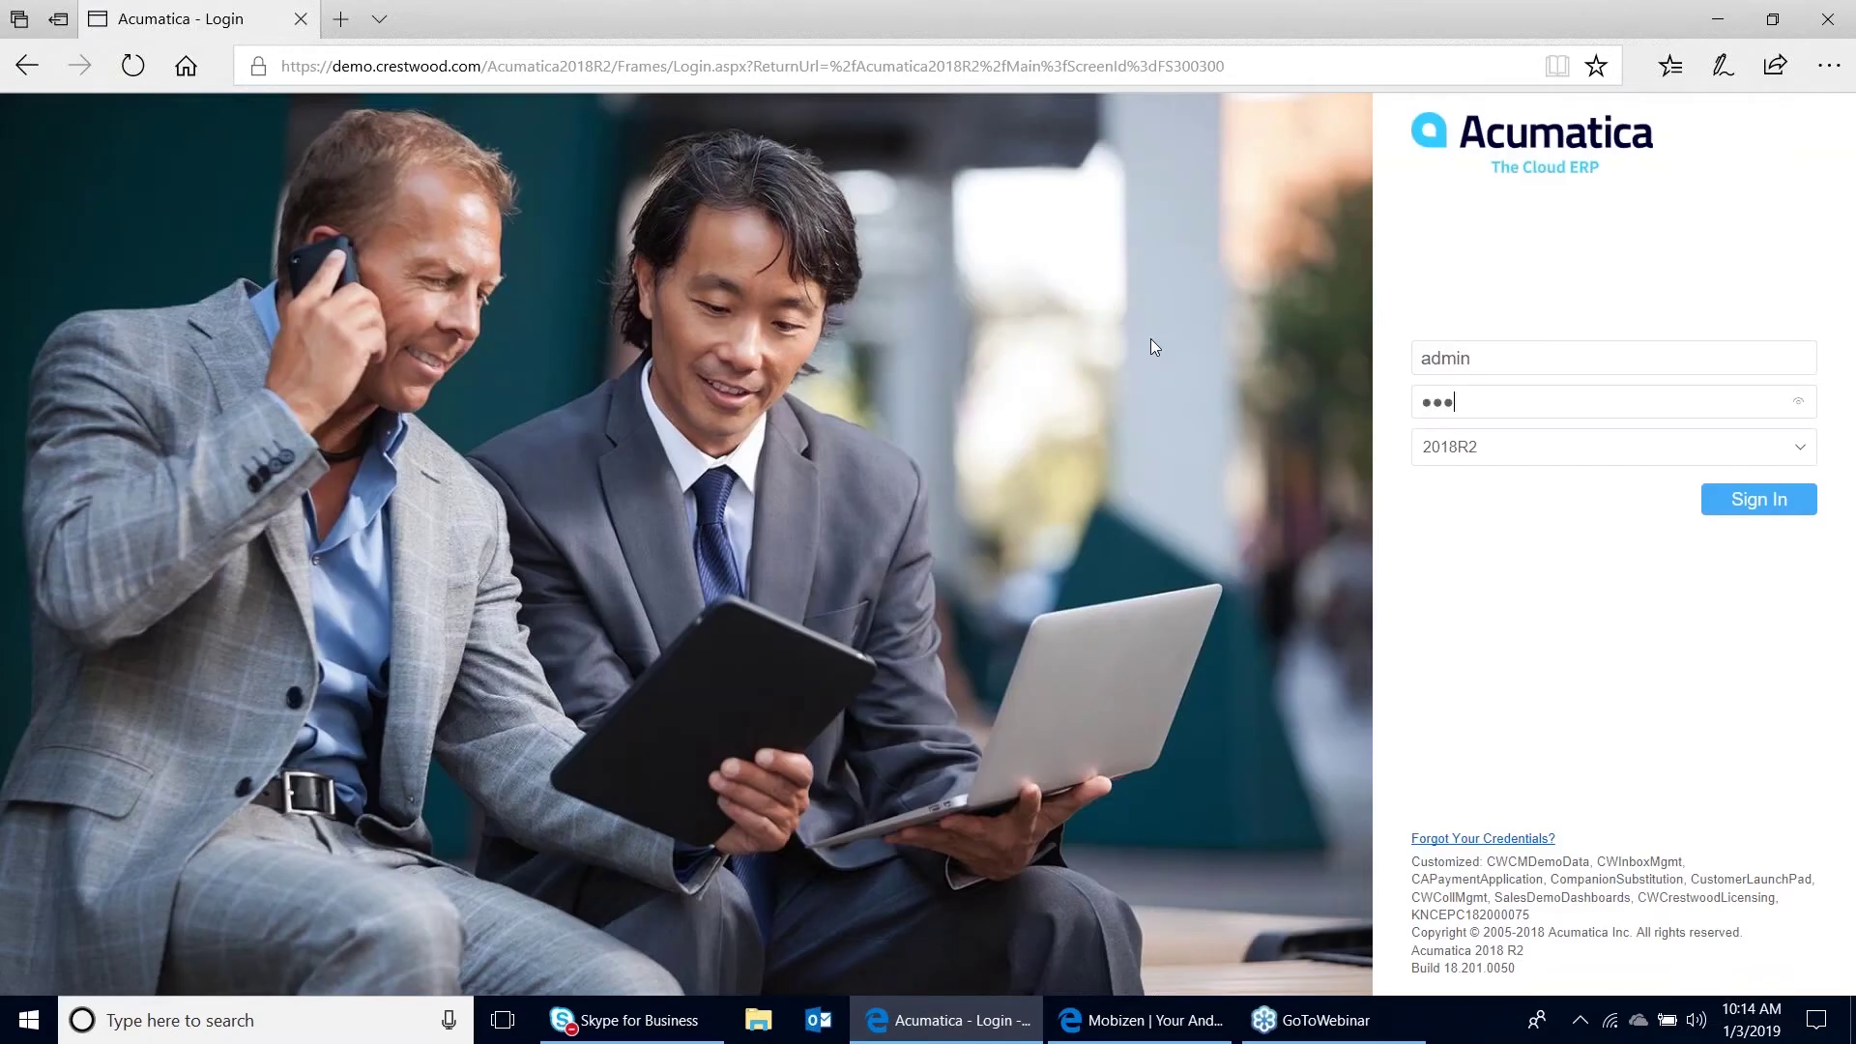
type("456789012")
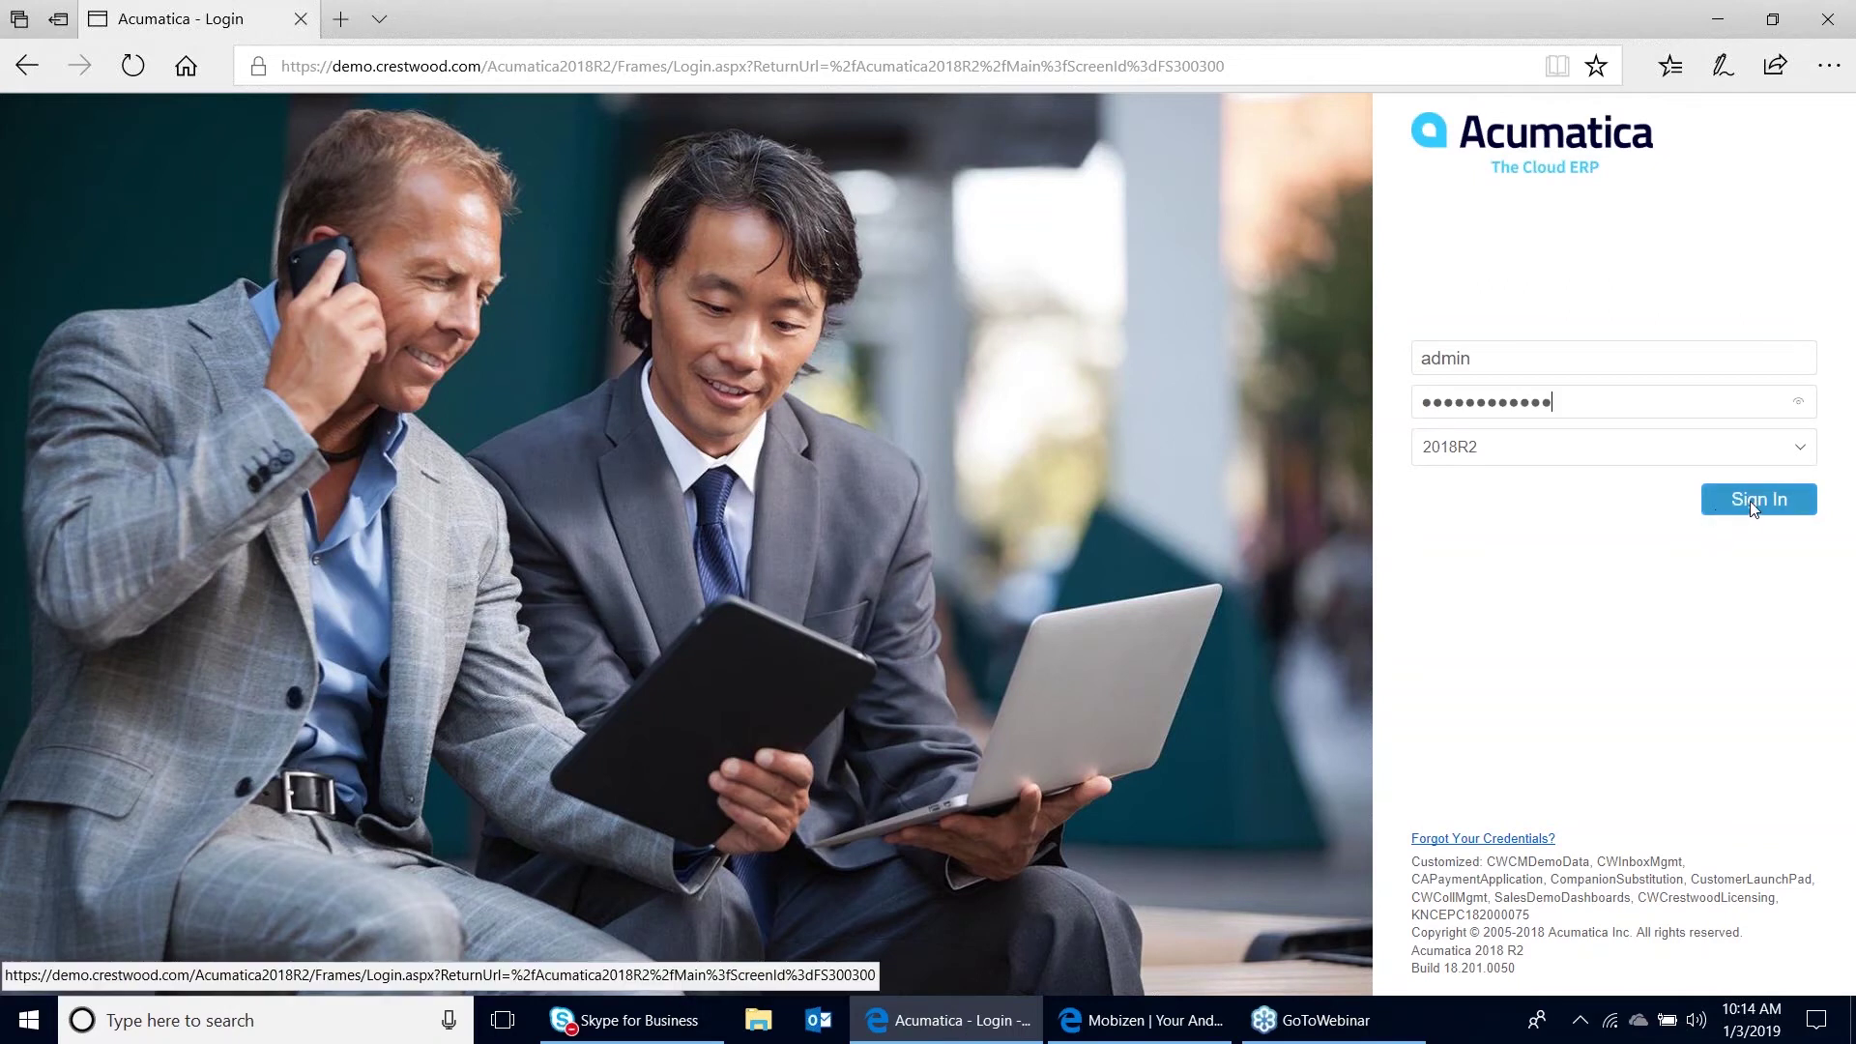
left_click(1753, 507)
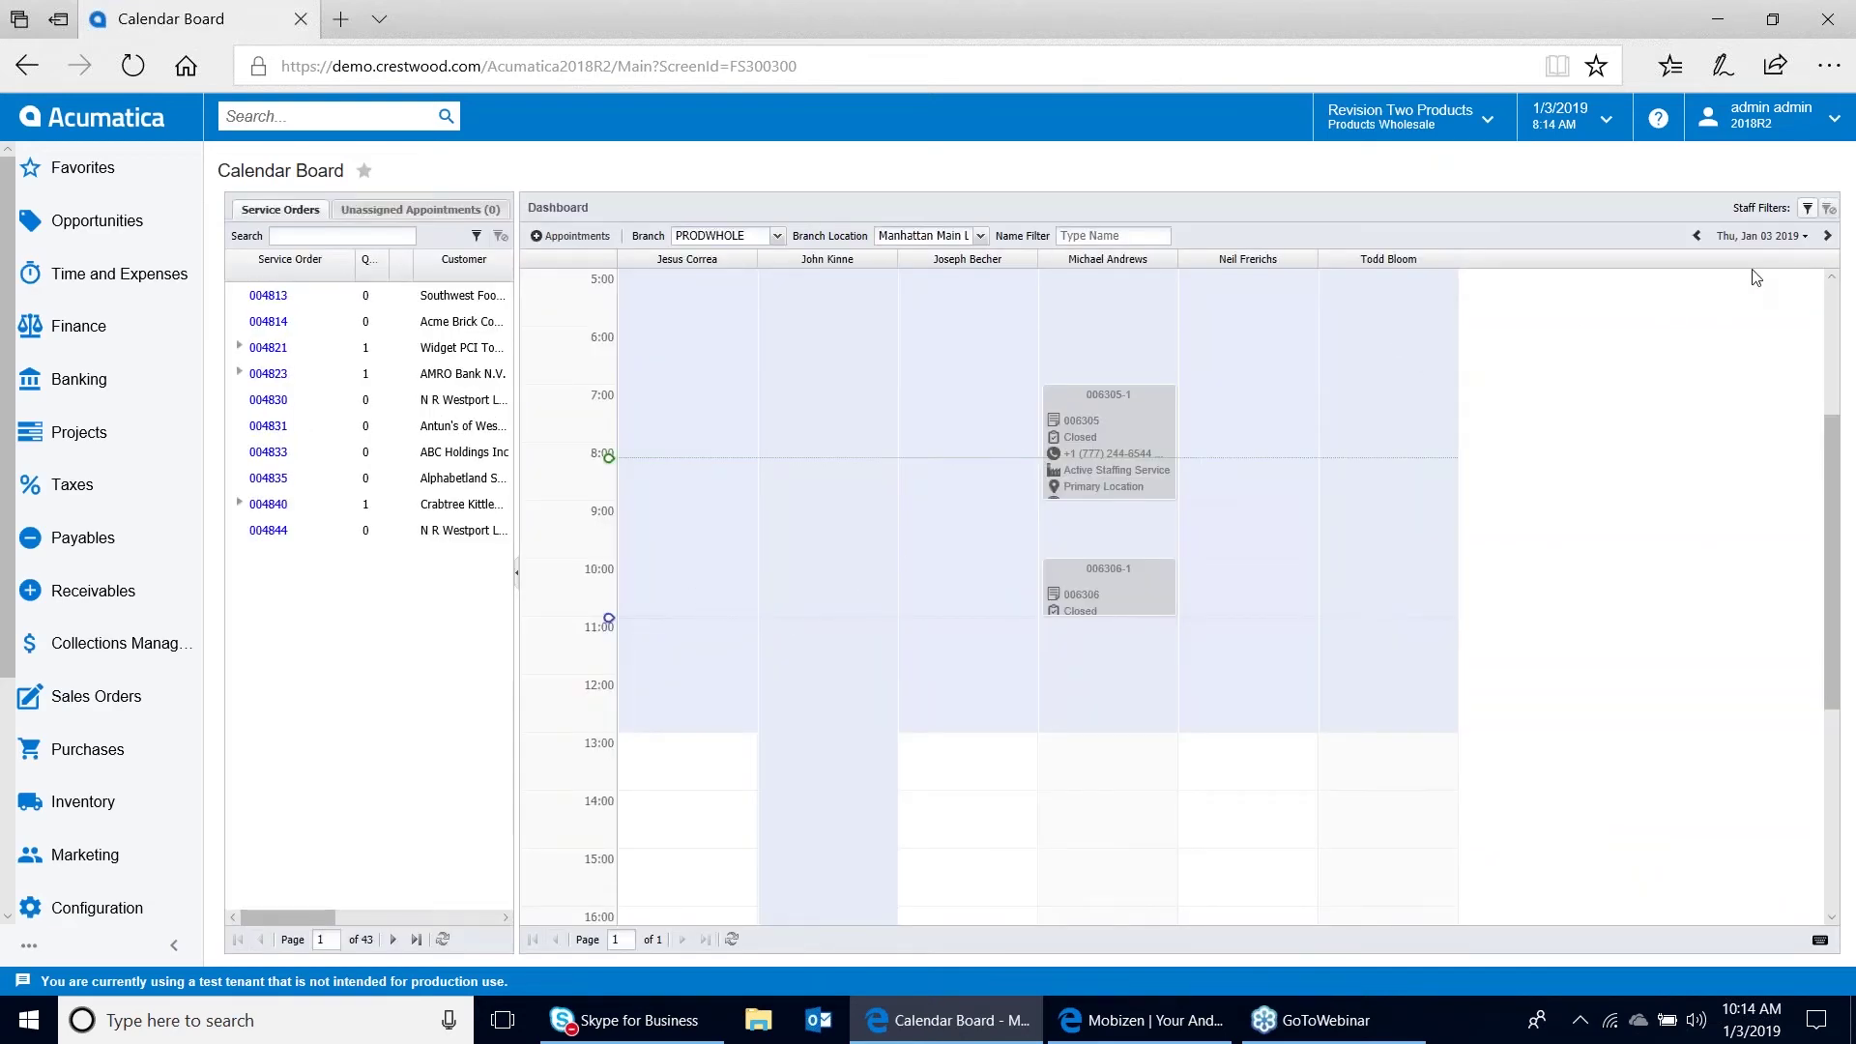
Shrink the browser to a window widened to show more staff columns, then switch to Mobizen
left_click(1775, 19)
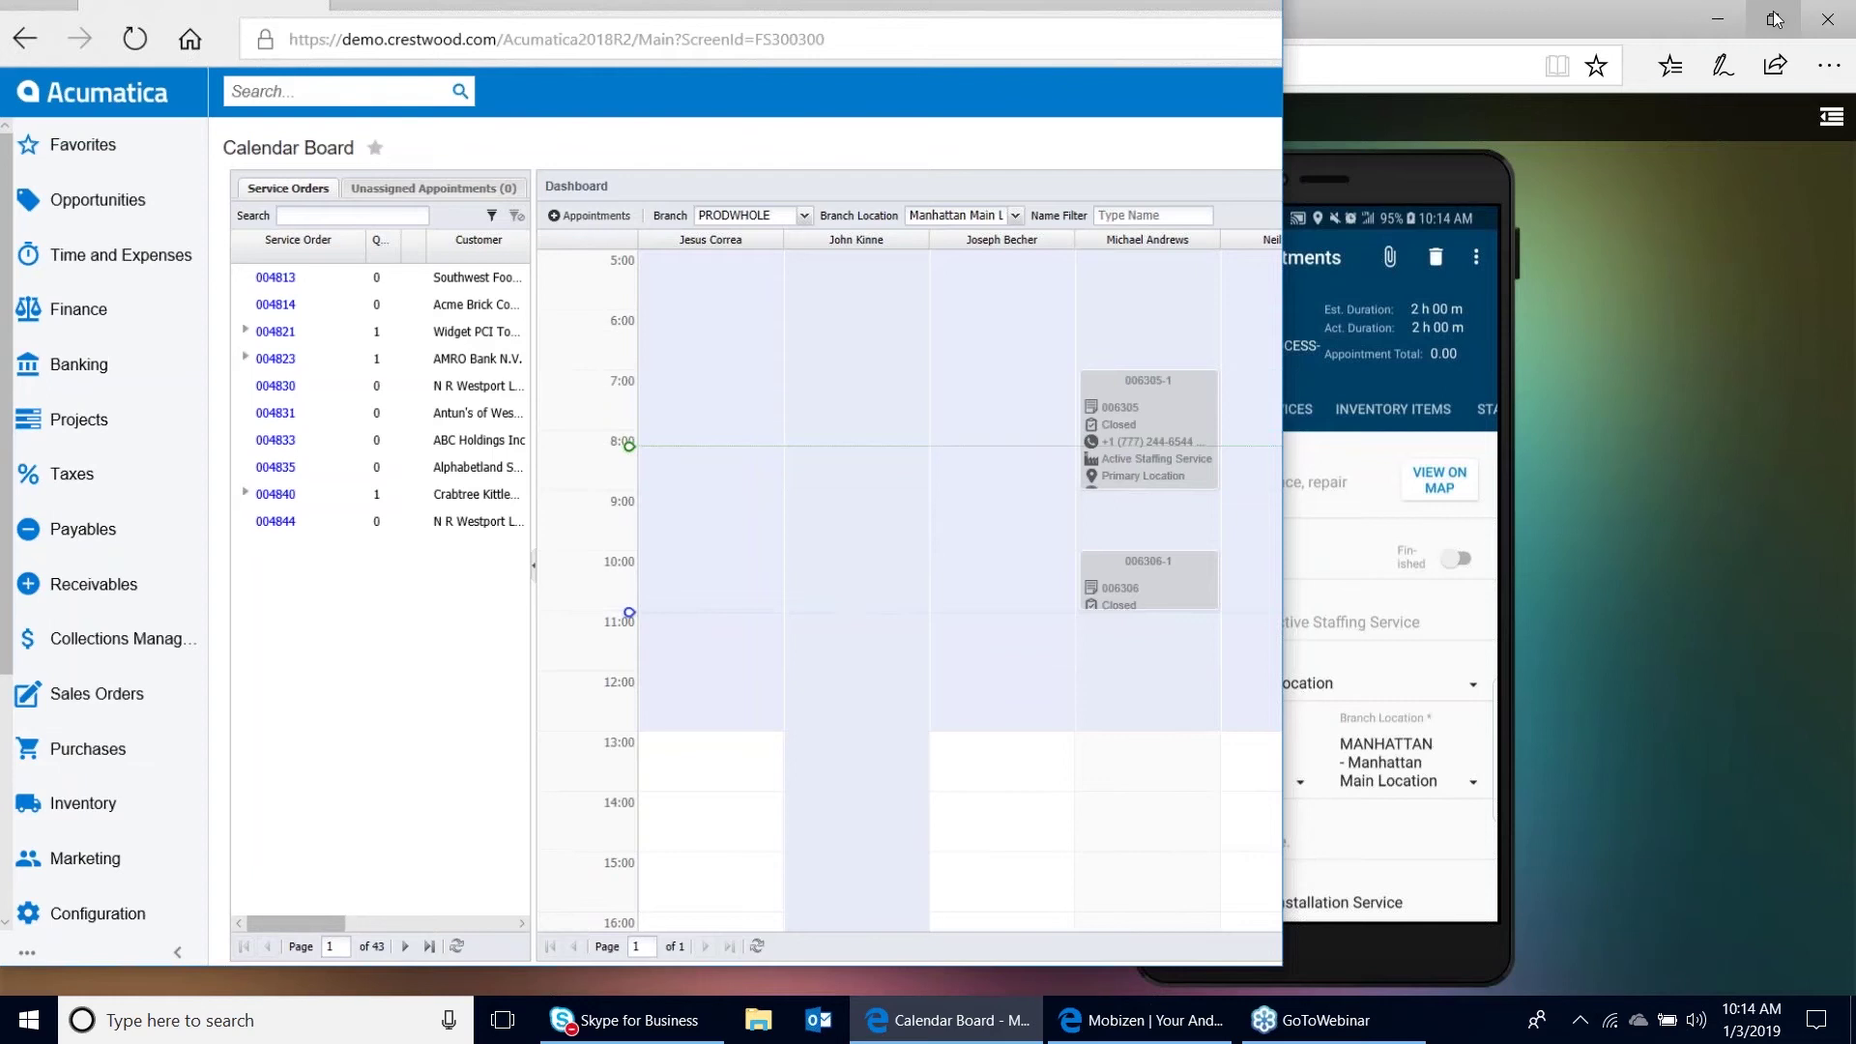
left_click_drag(1298, 147, 1547, 148)
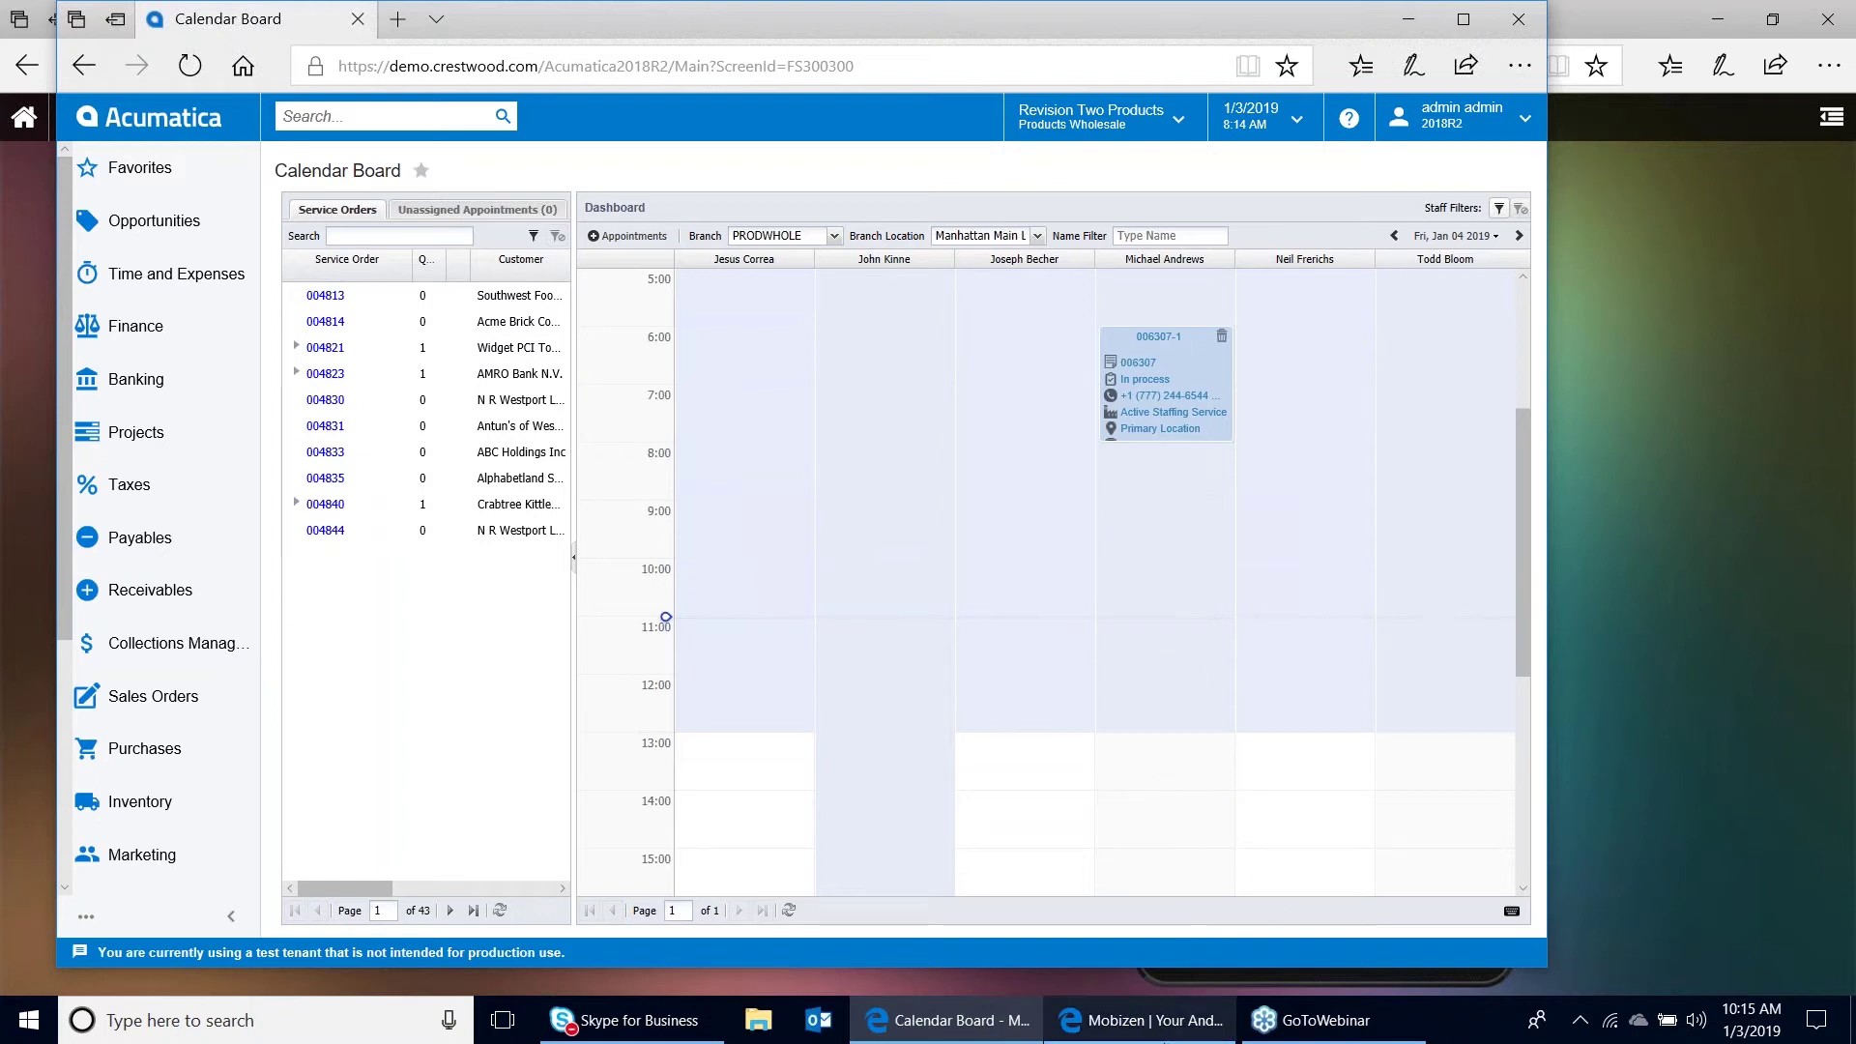
left_click(1165, 1035)
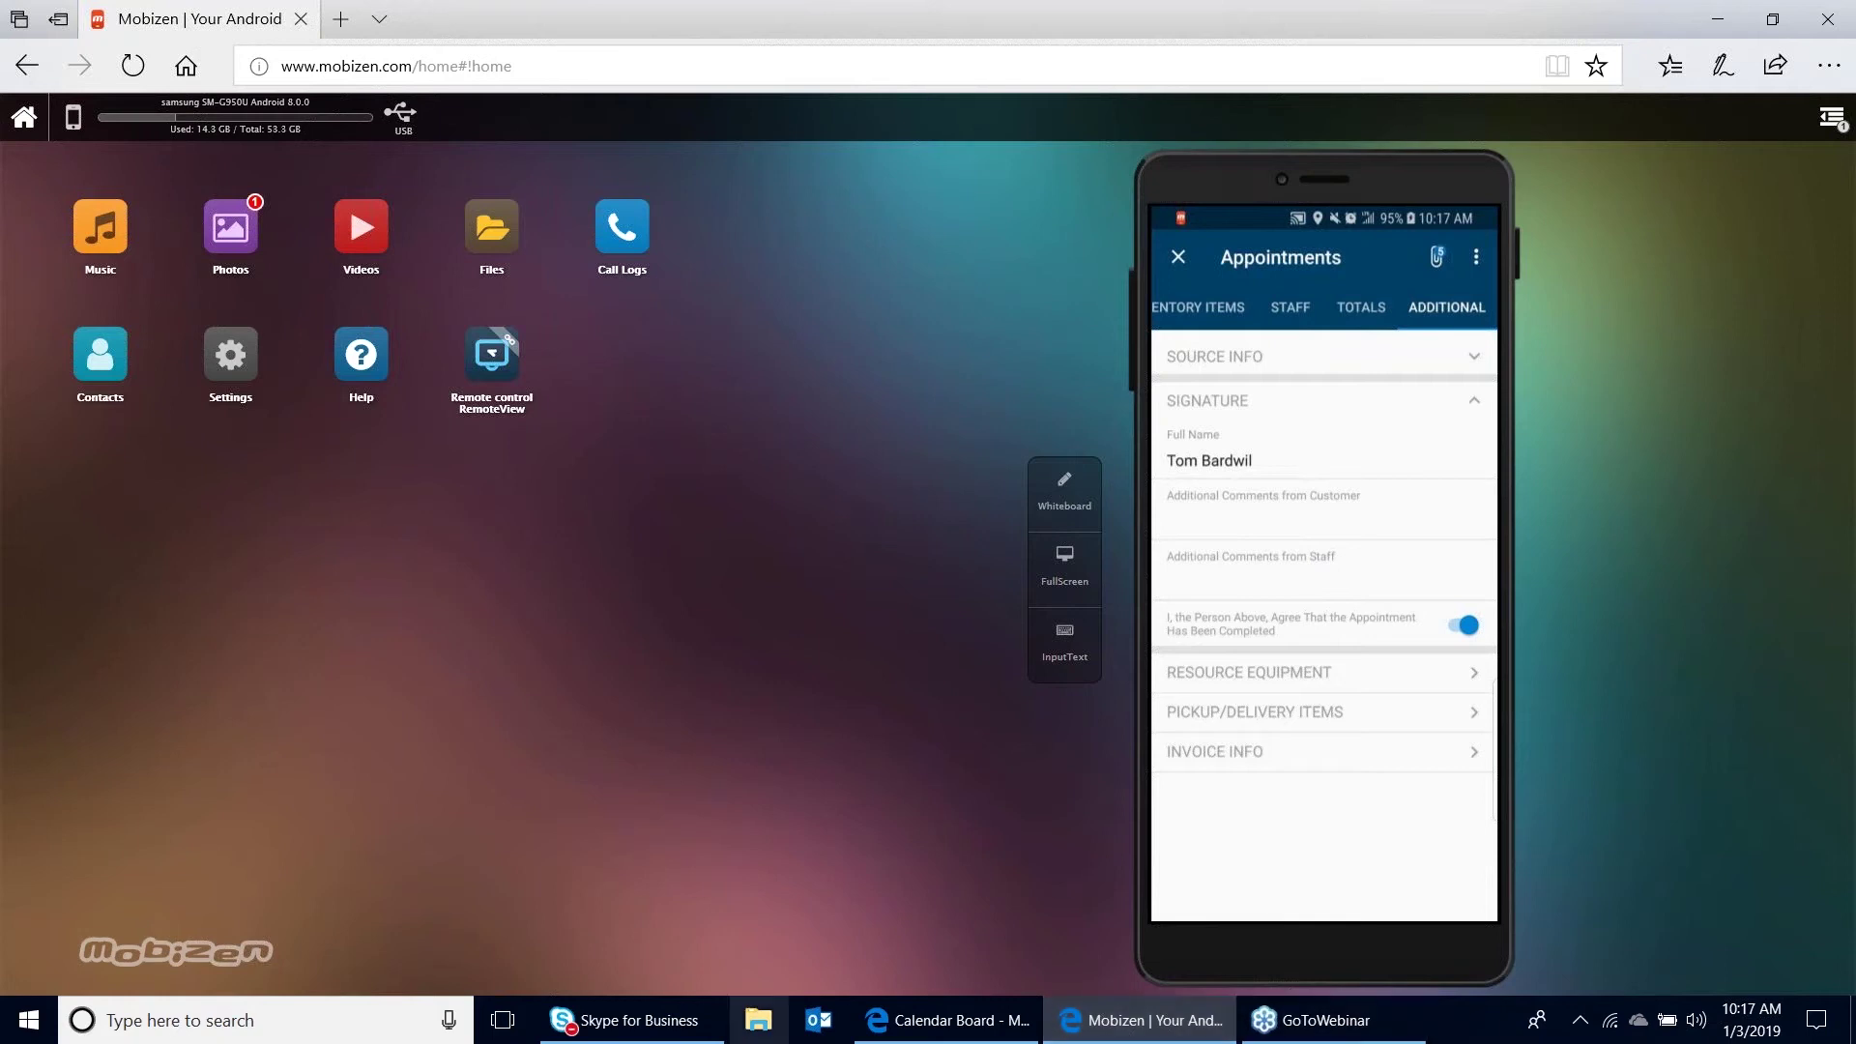
Open appointment 006307-1 from the Calendar Board, sign in again as admin, and close the sign-in popup
left_click(952, 1023)
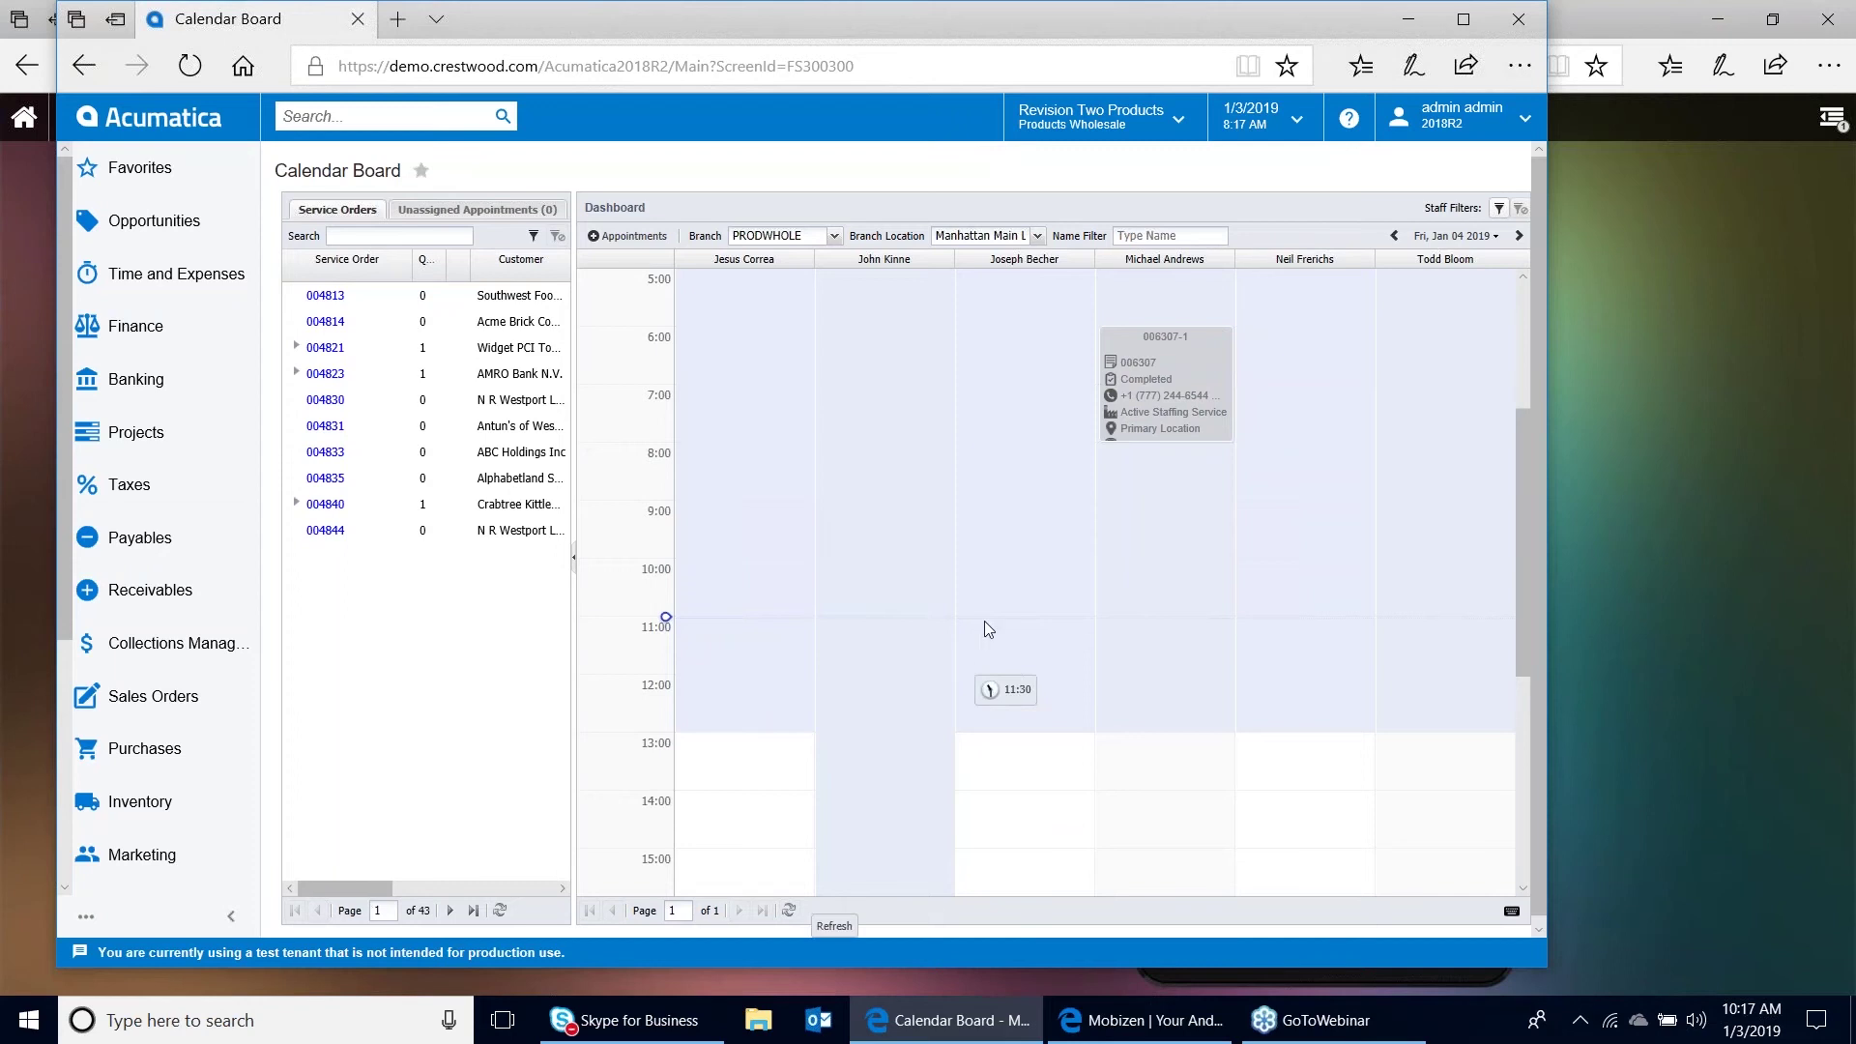
left_click(1172, 338)
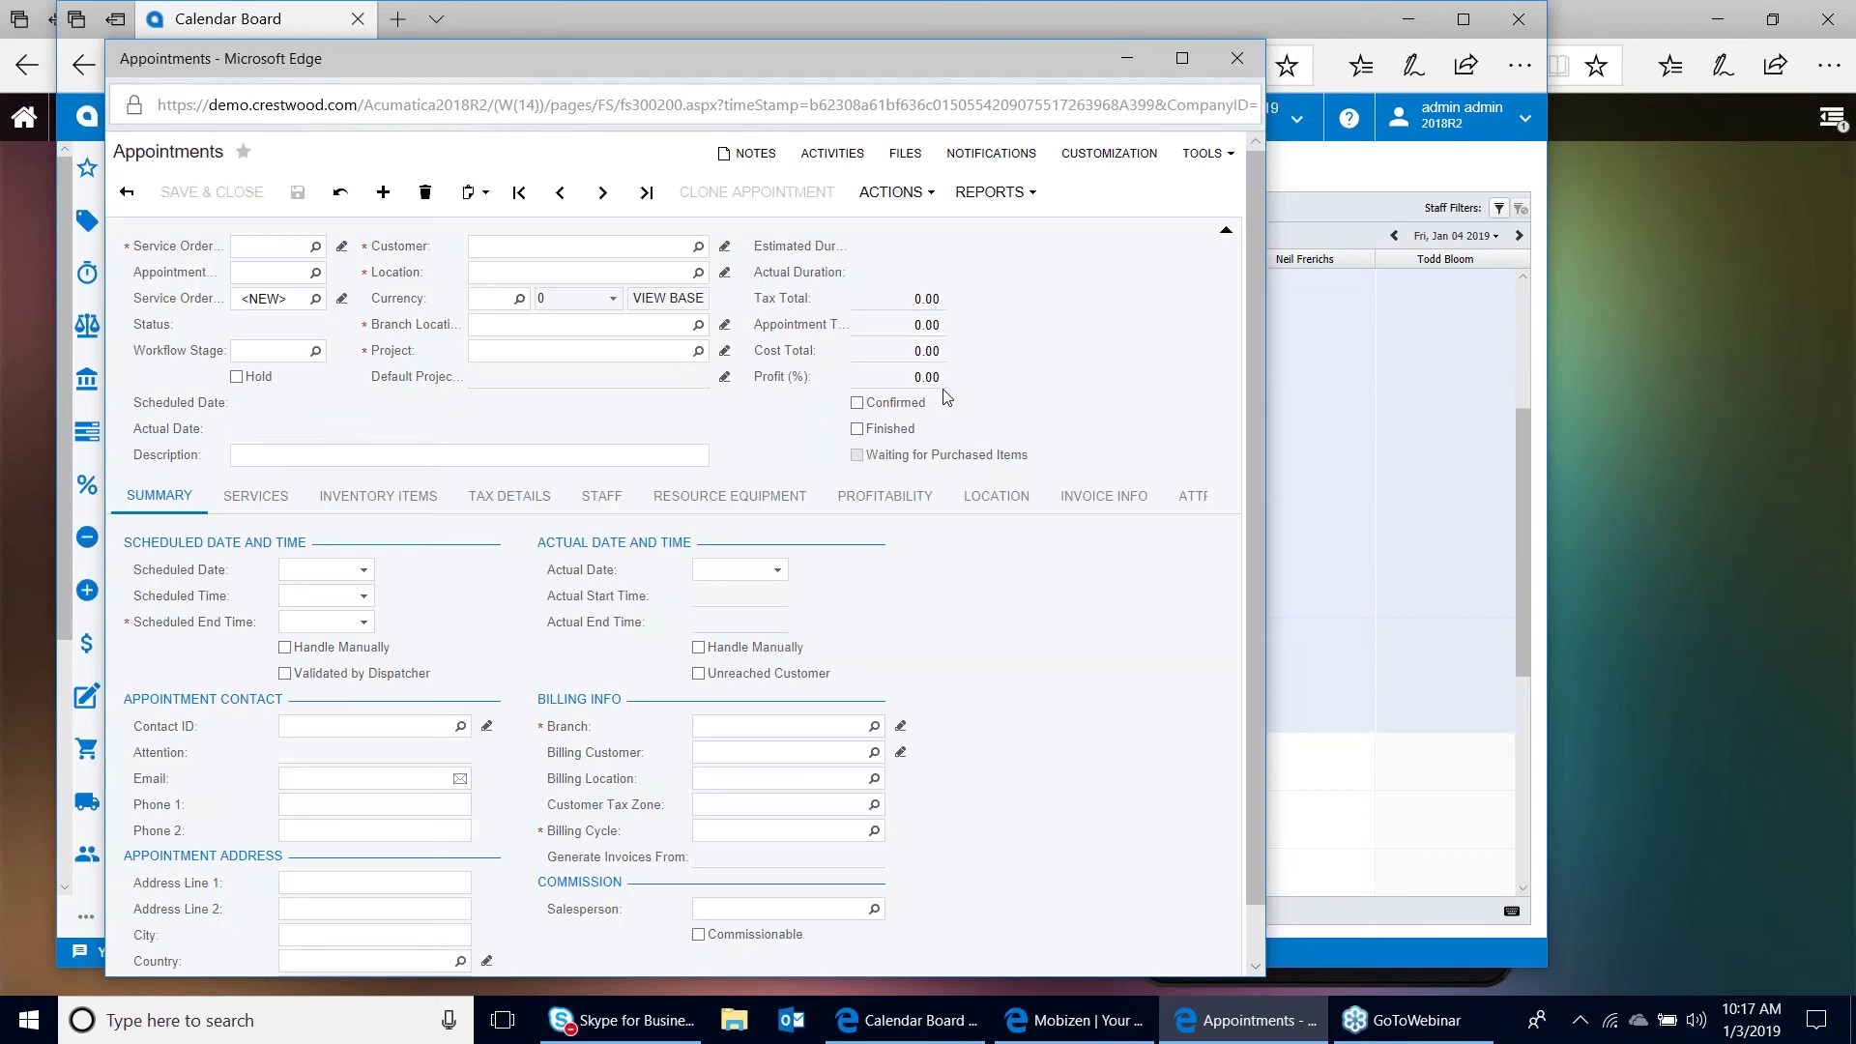
type("admin")
key("Tab")
type("••••••••••••")
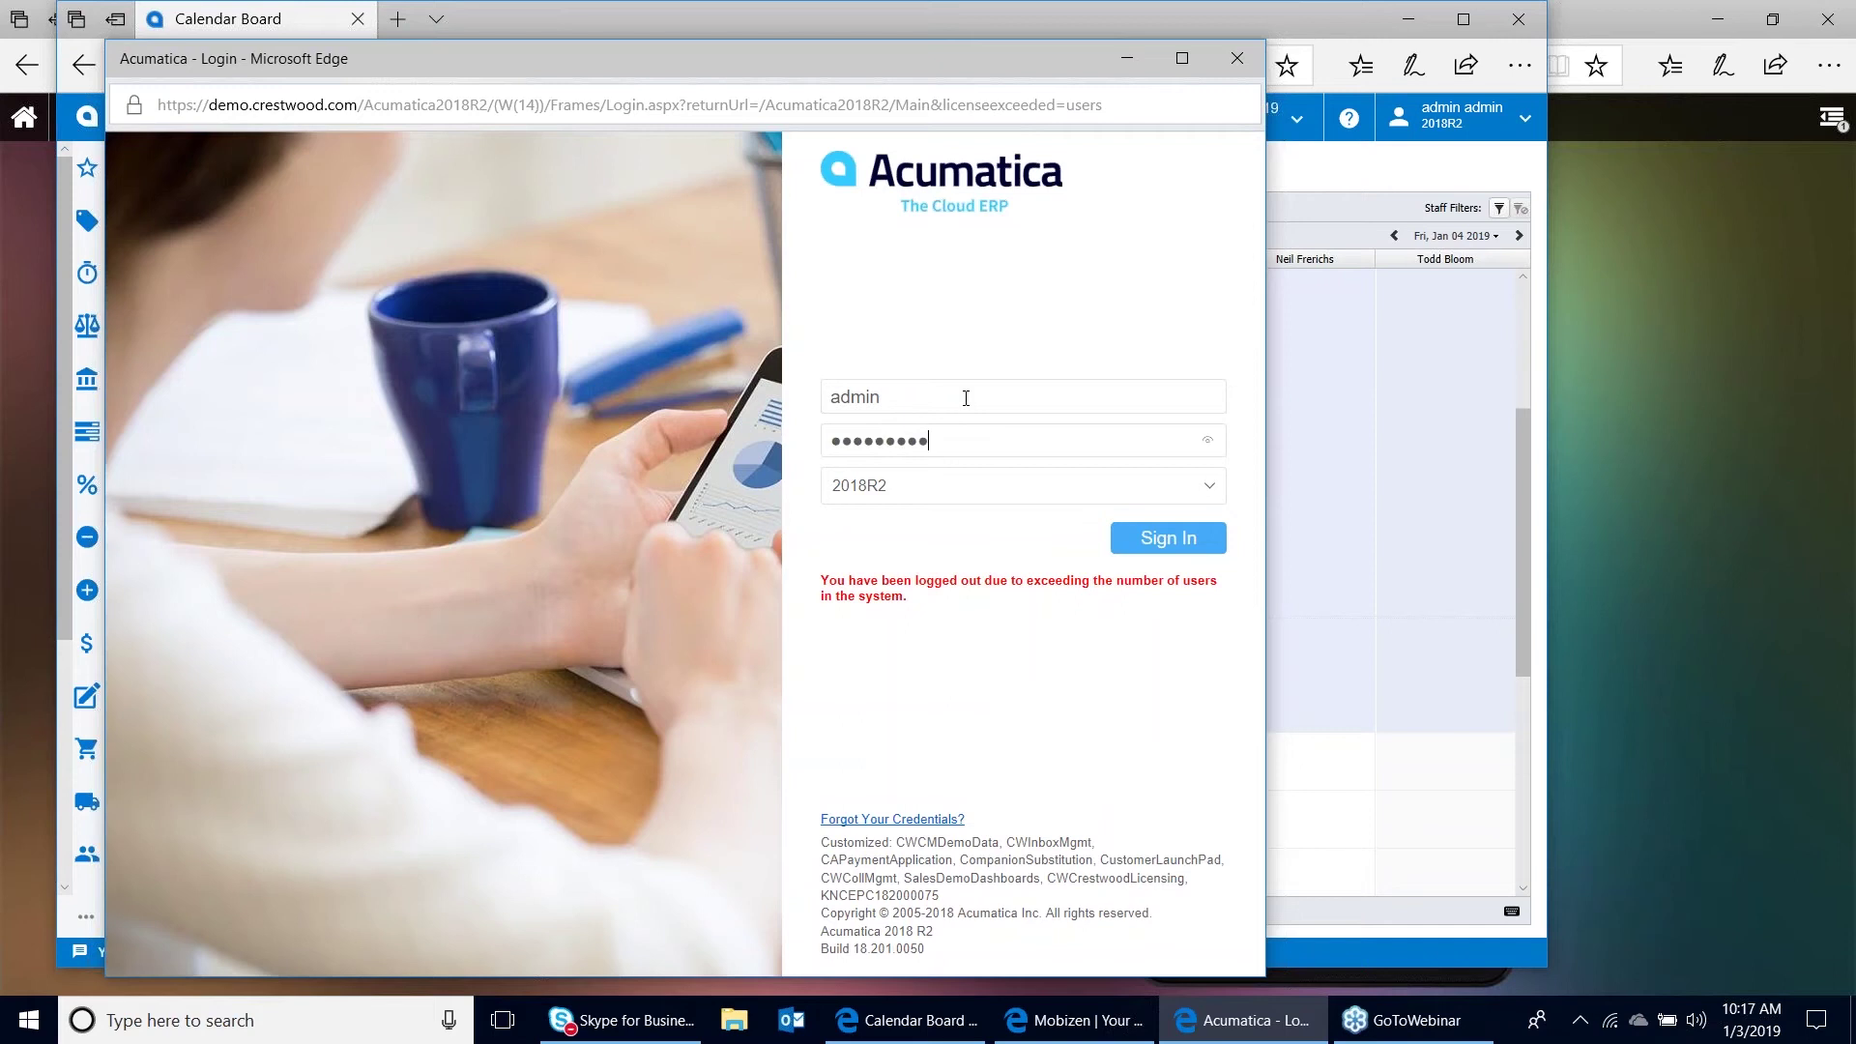
left_click(1154, 539)
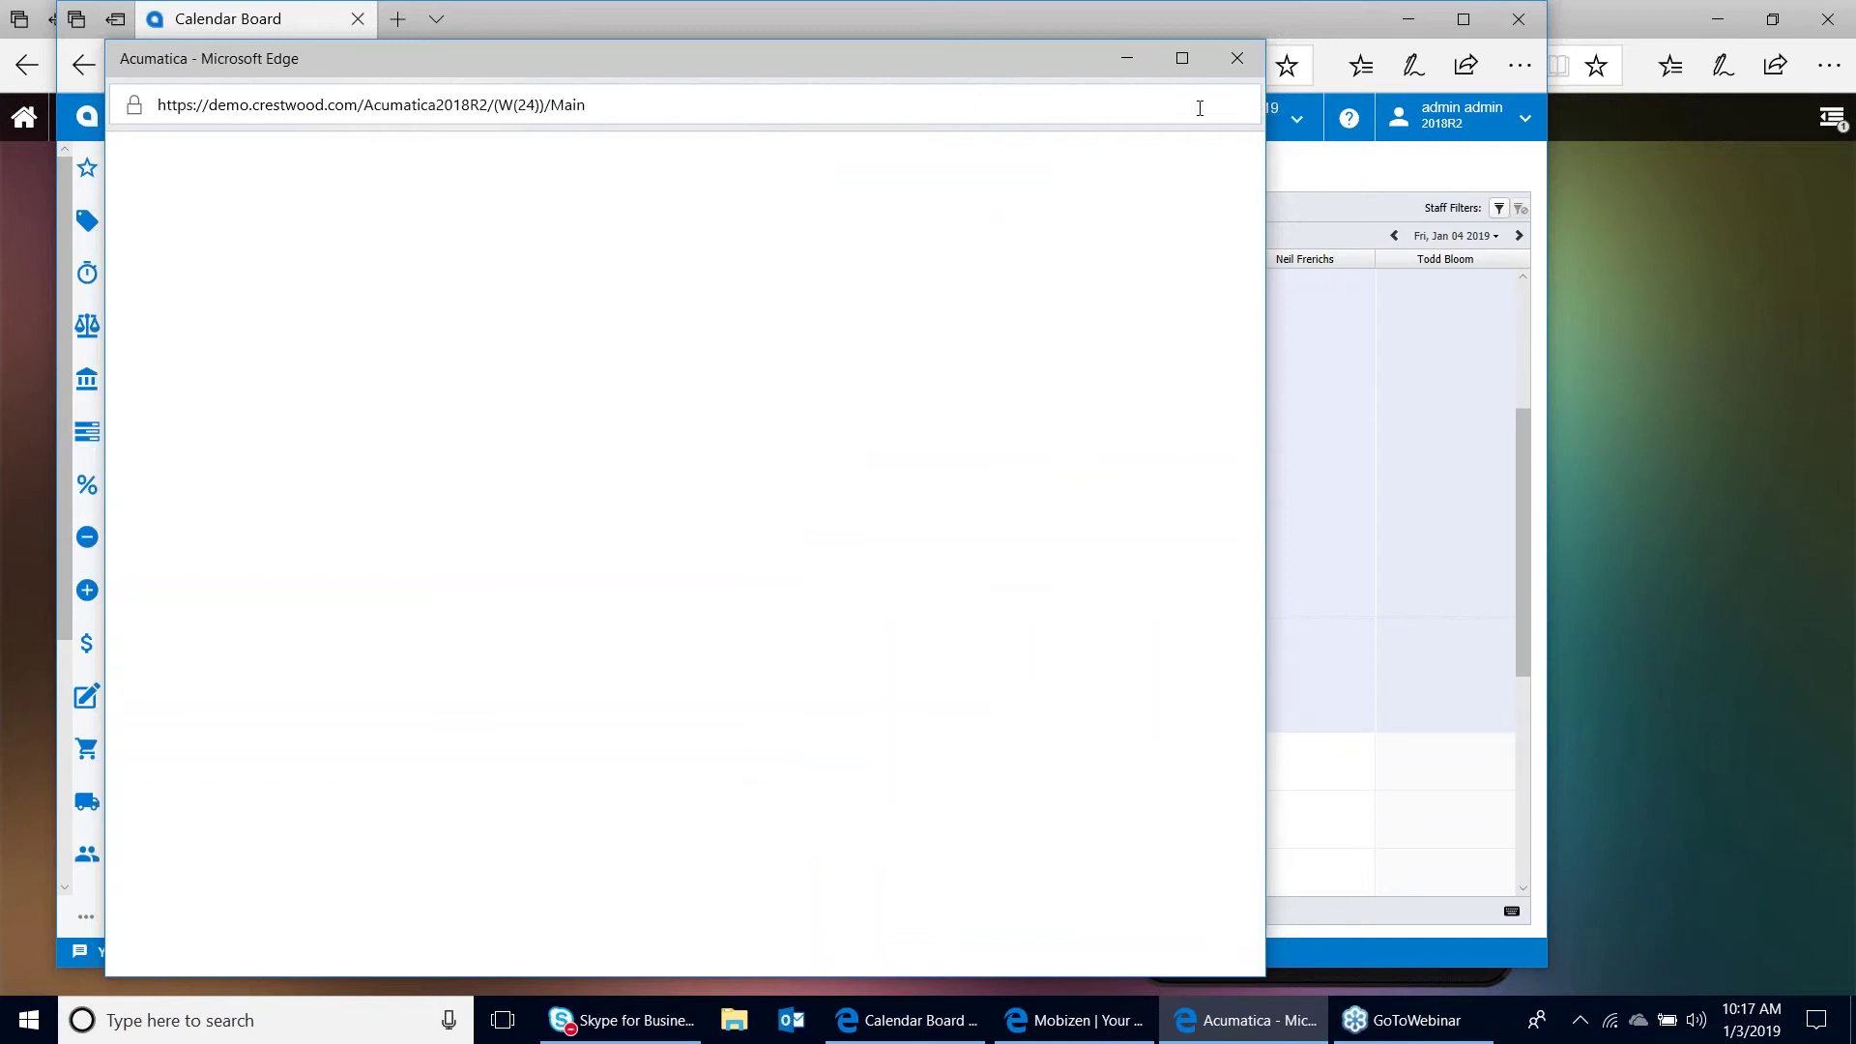
left_click(1236, 58)
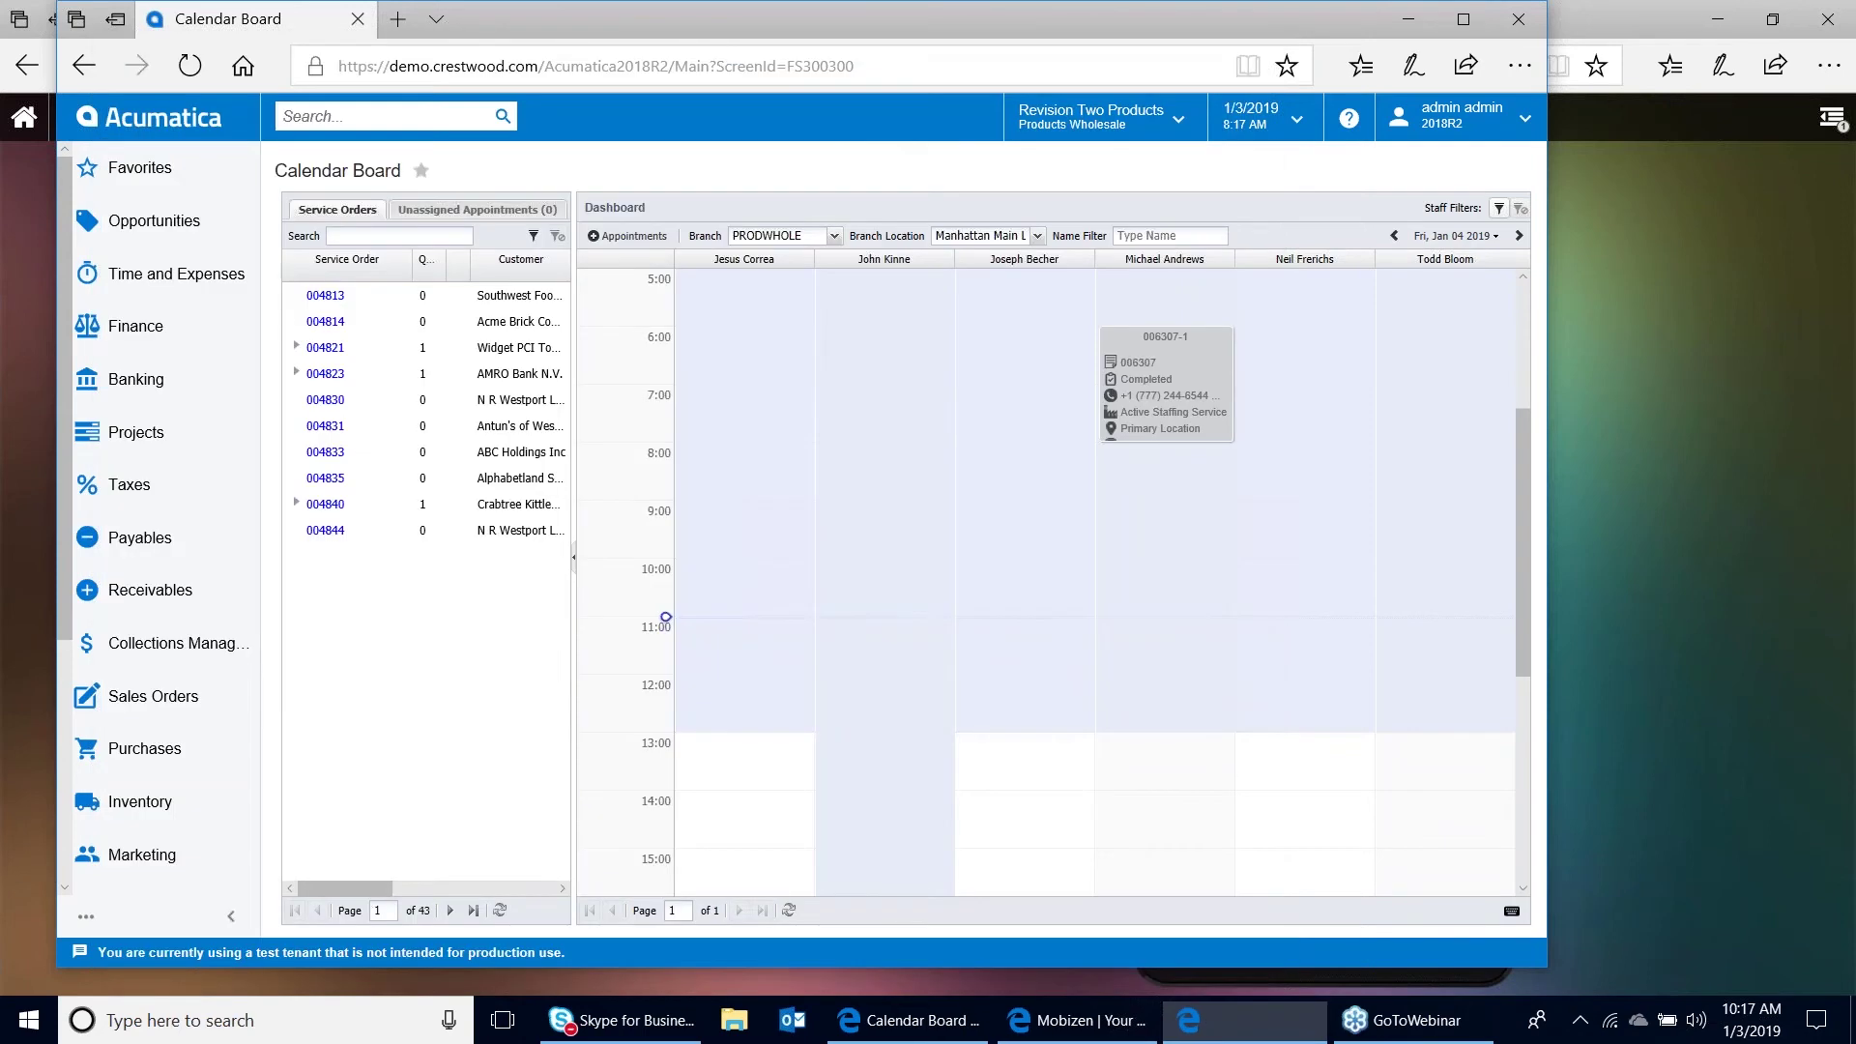
Run Close Appointment on appointment 006307-1, then close the Appointments window
double_click(1172, 346)
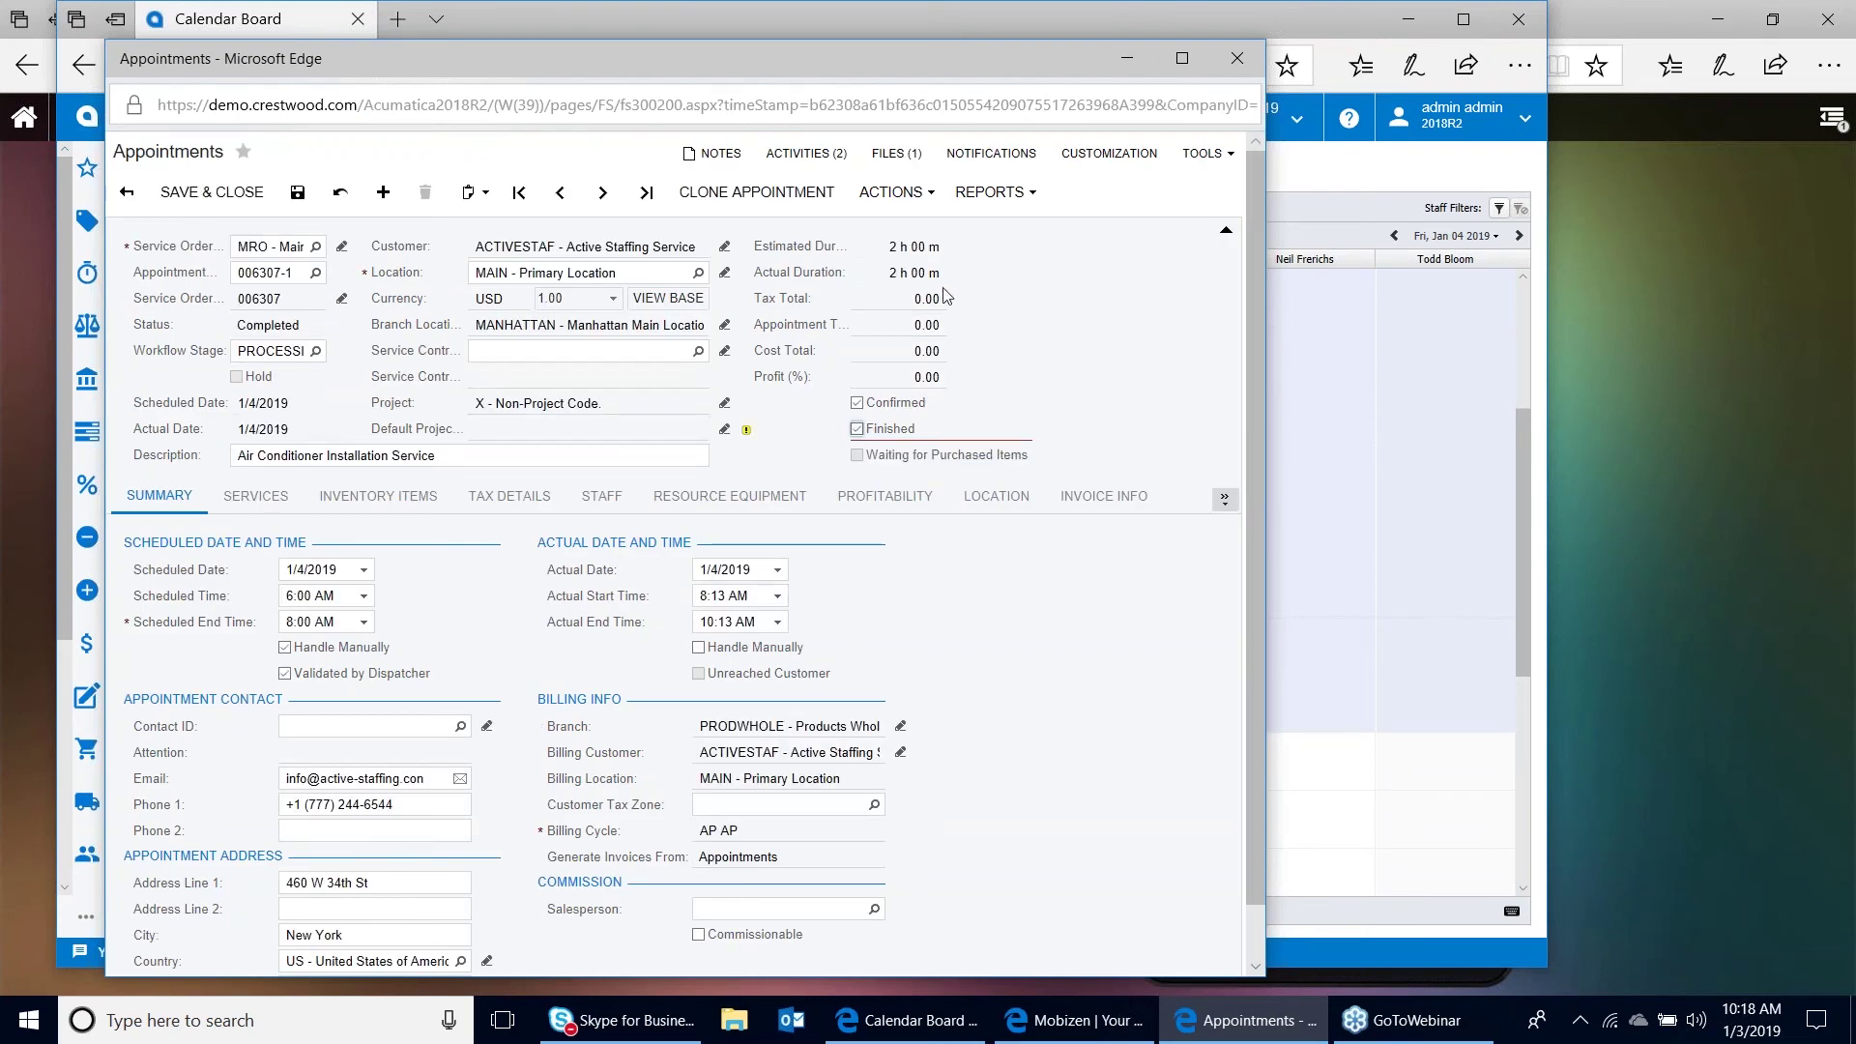
left_click(896, 192)
left_click(919, 332)
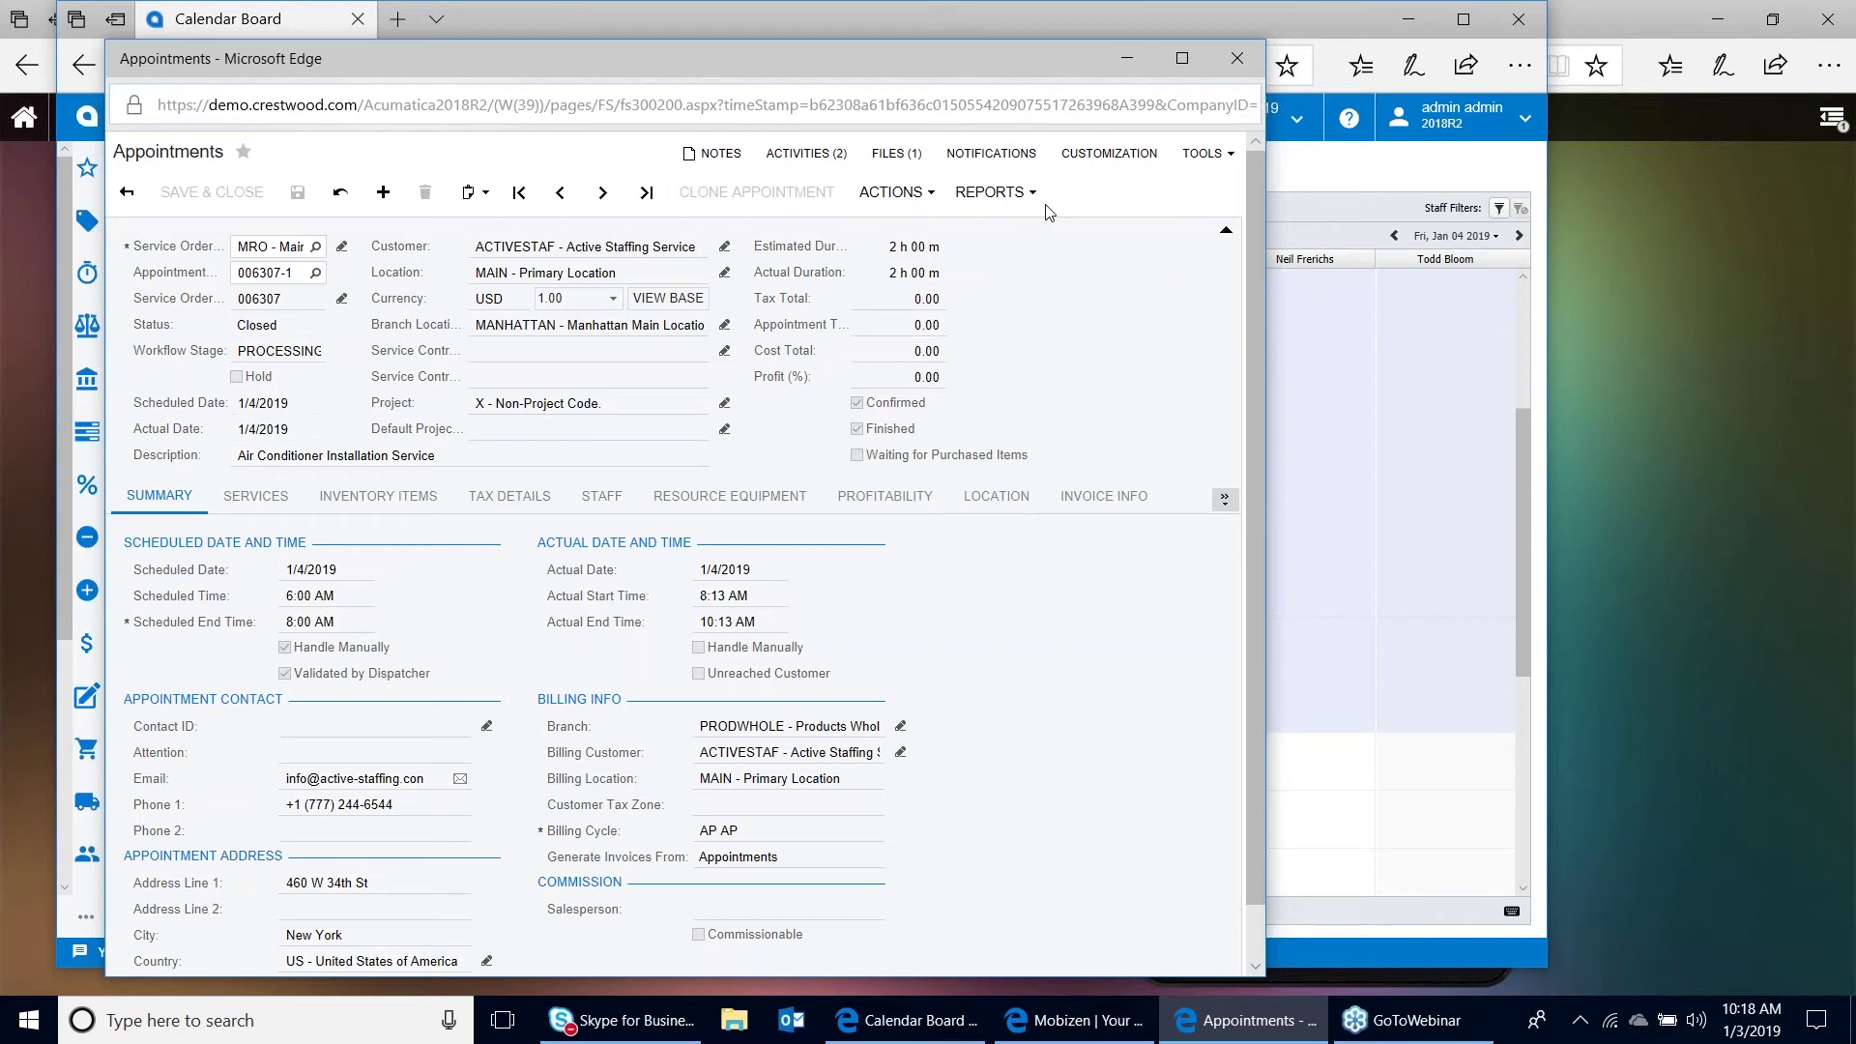
left_click(1237, 58)
Open the Process Shipments page by searching 'process shipment'
left_click(373, 117)
type("process shipment")
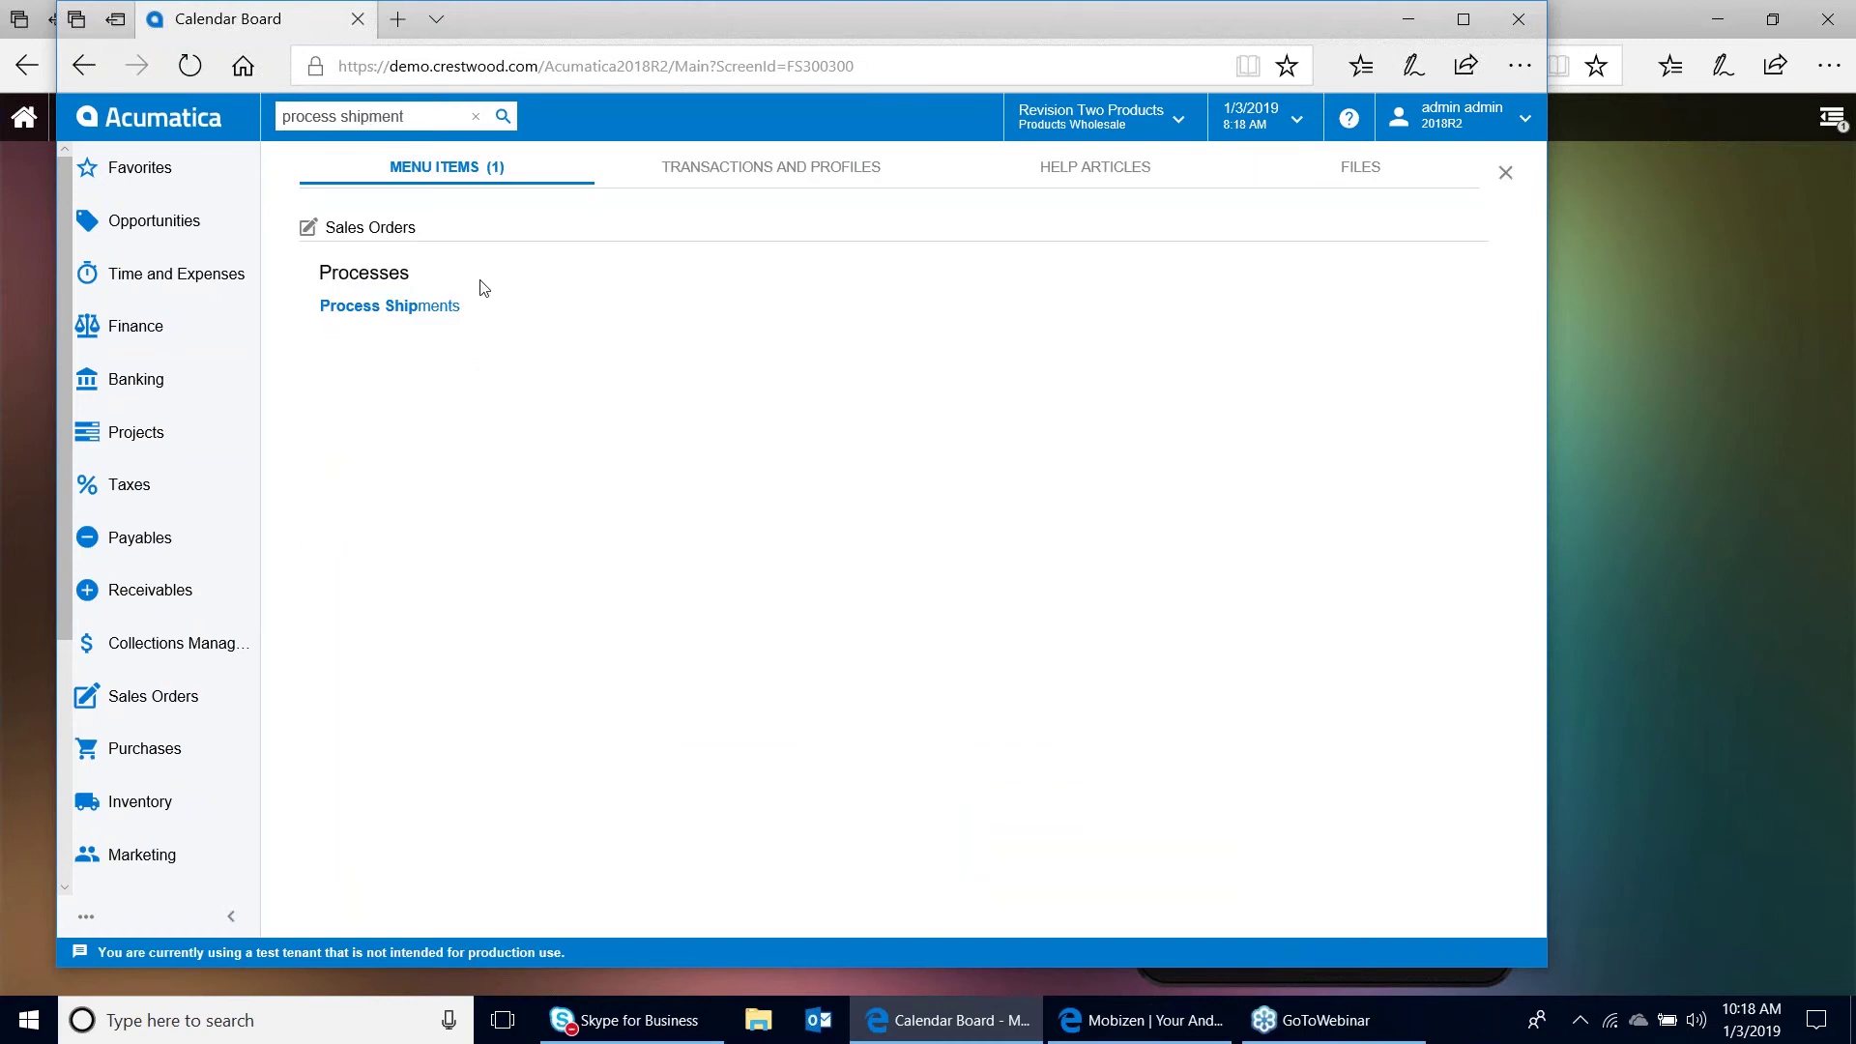
left_click(423, 324)
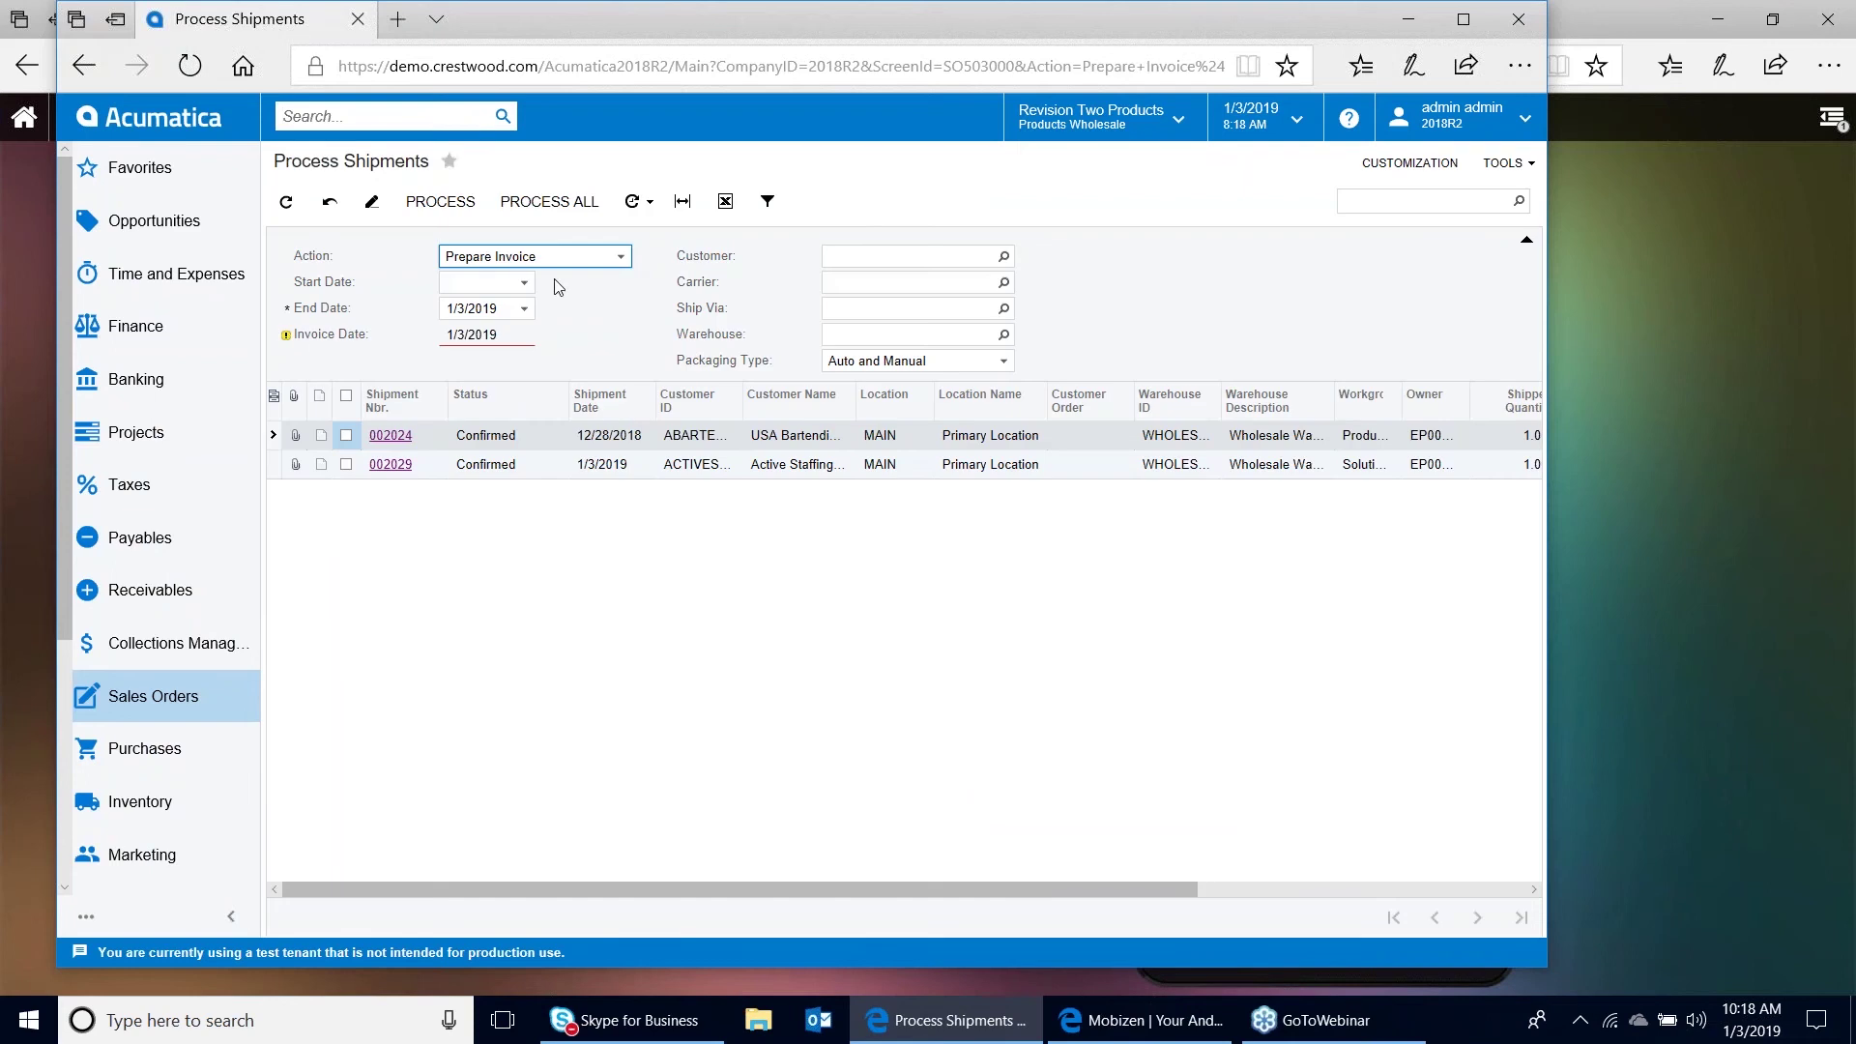
Process shipment 002029 with the Prepare Invoice action
left_click(620, 257)
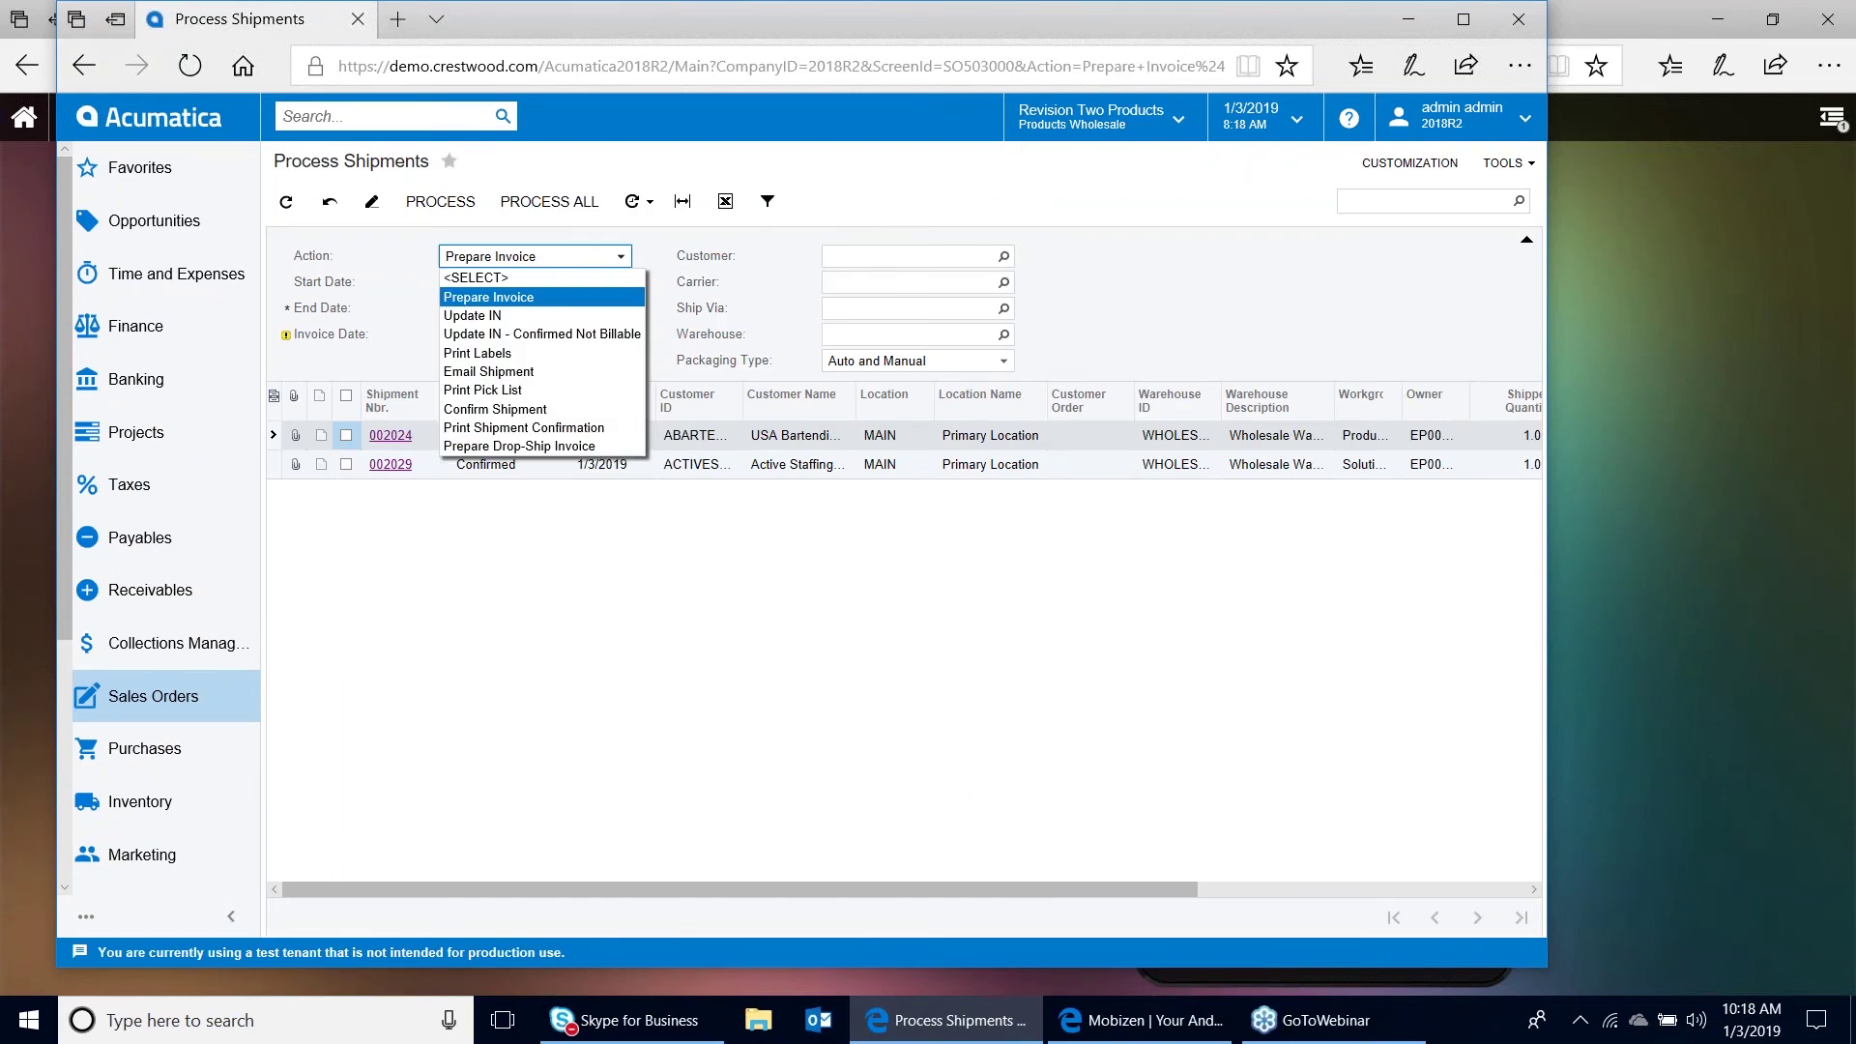
left_click(601, 300)
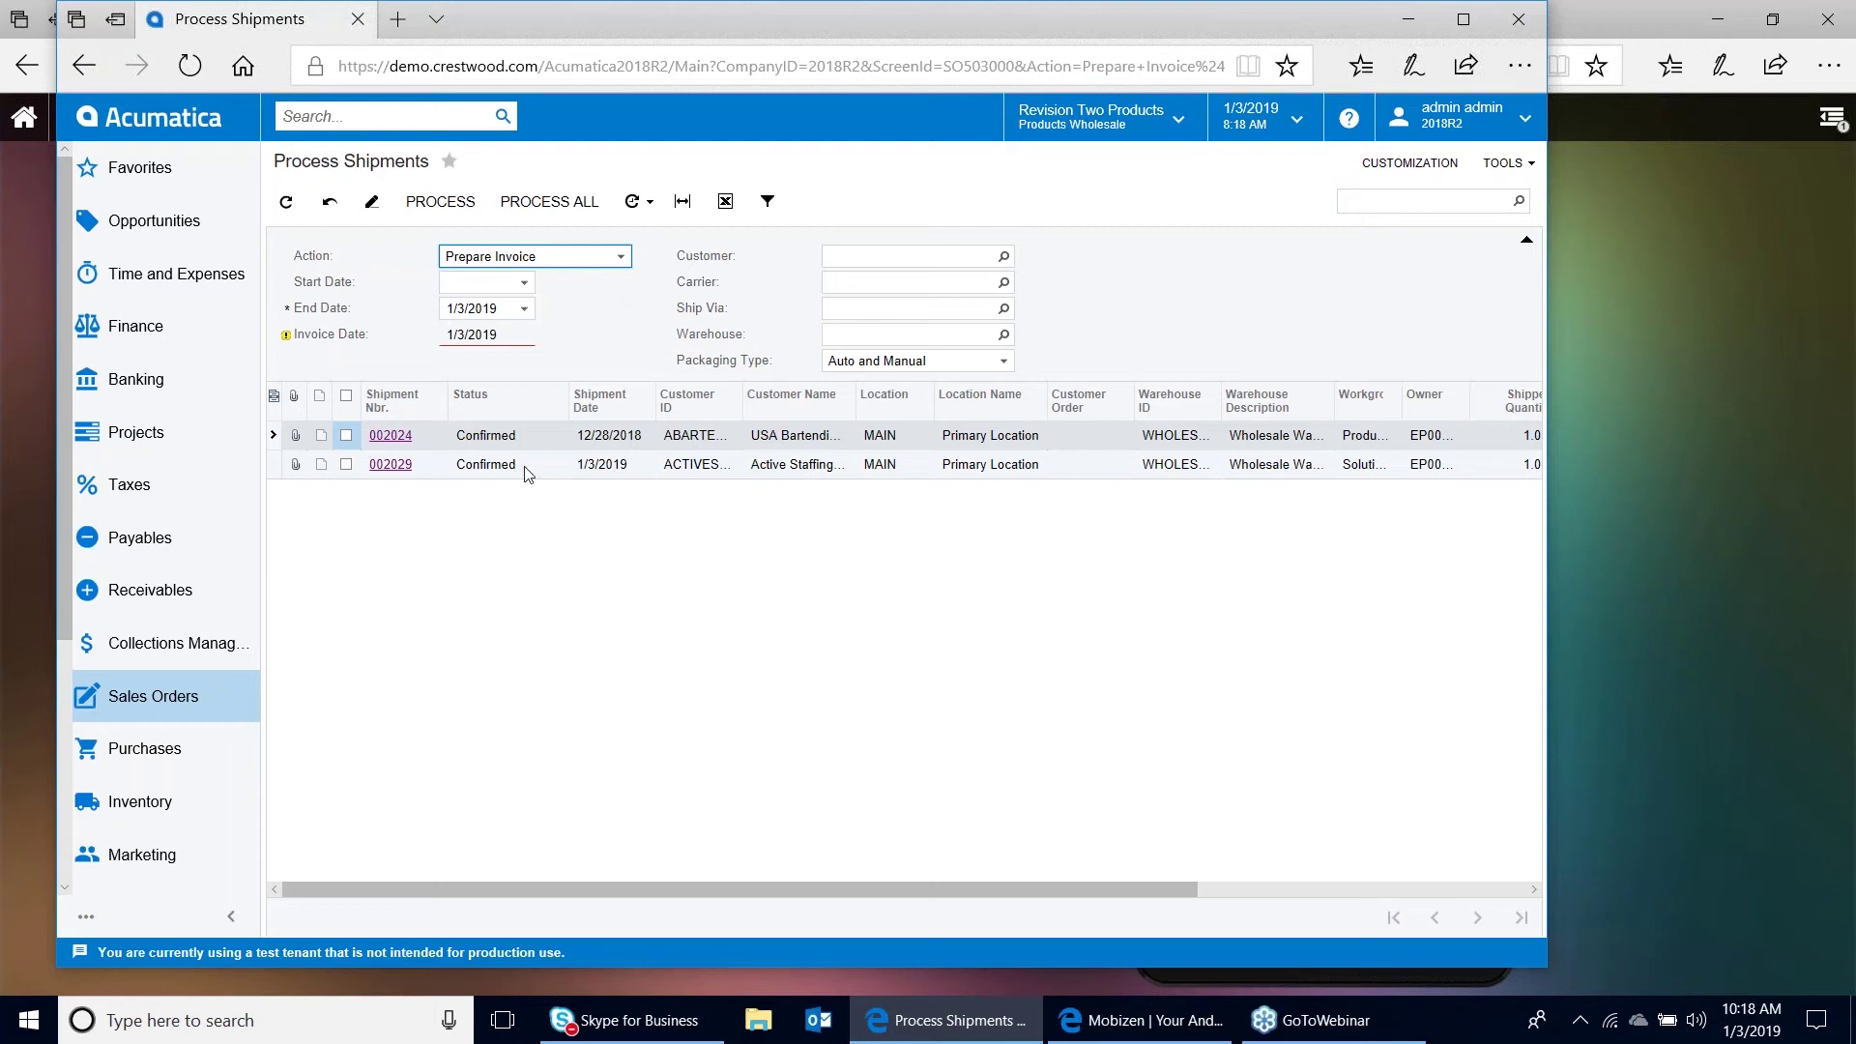
left_click(347, 465)
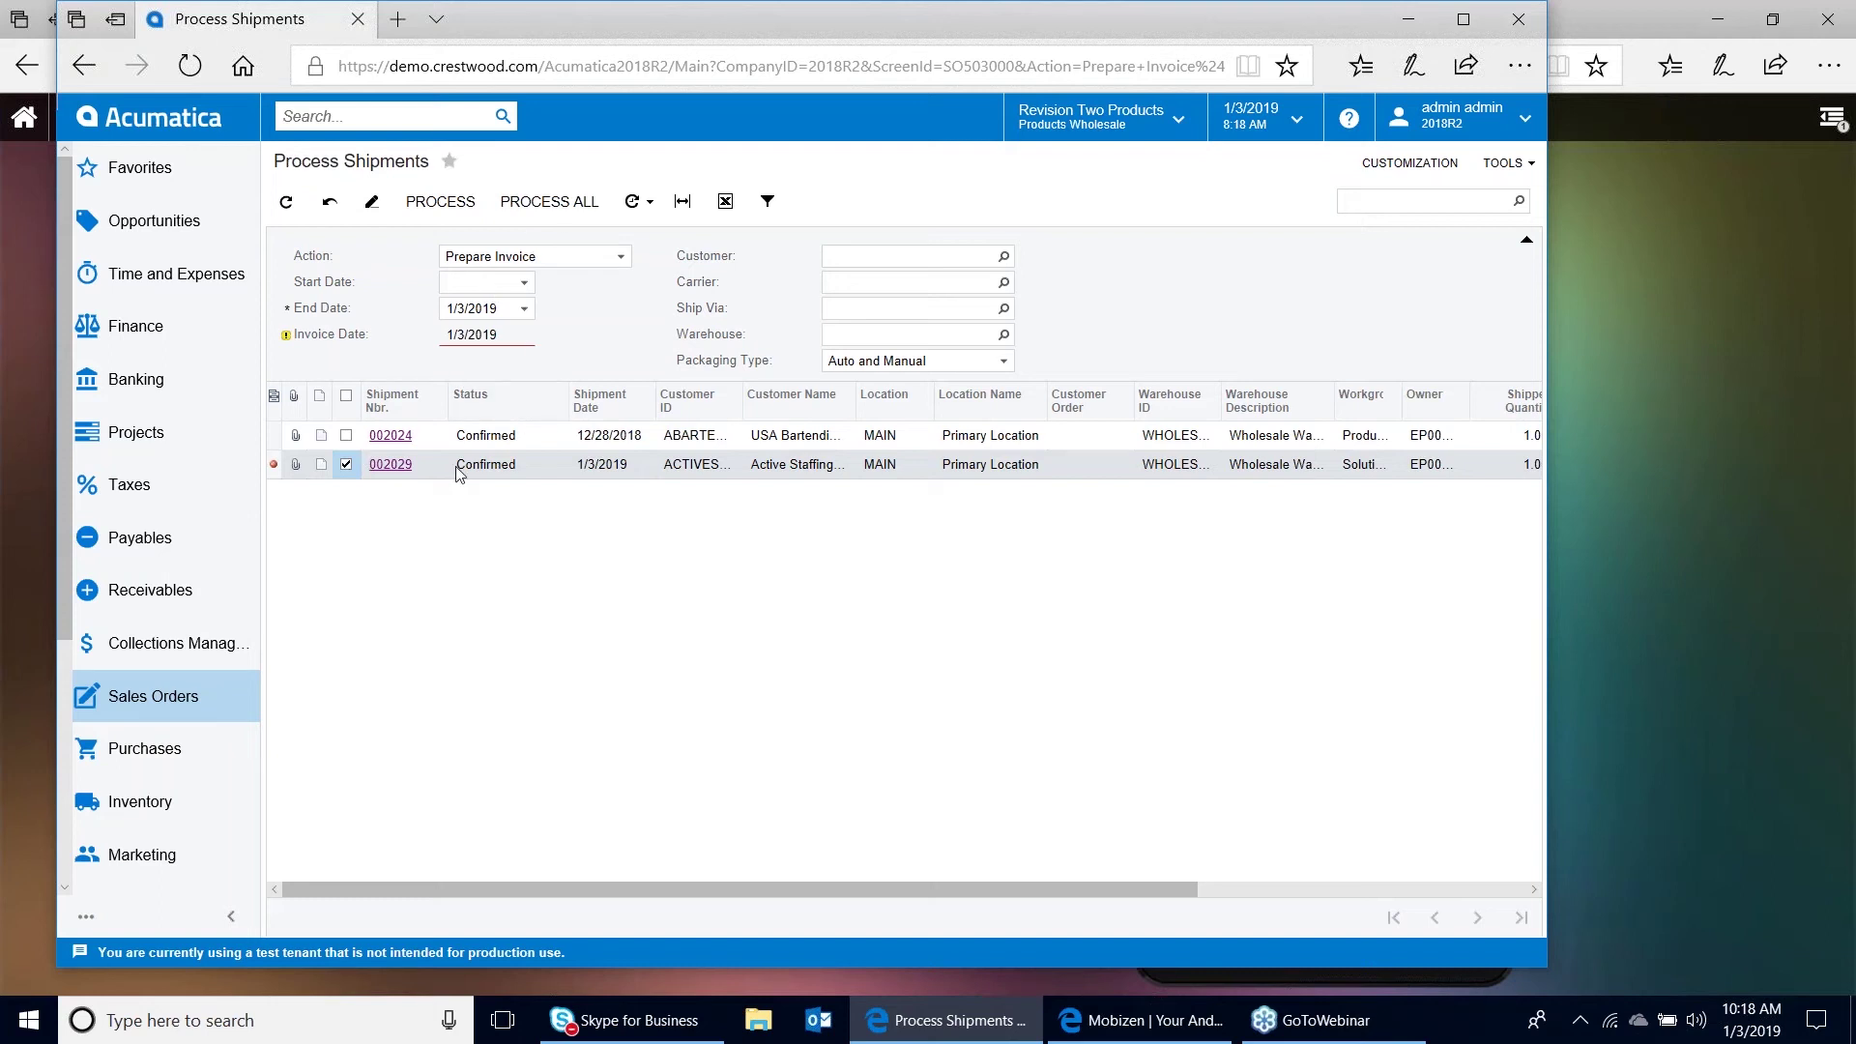
left_click(448, 214)
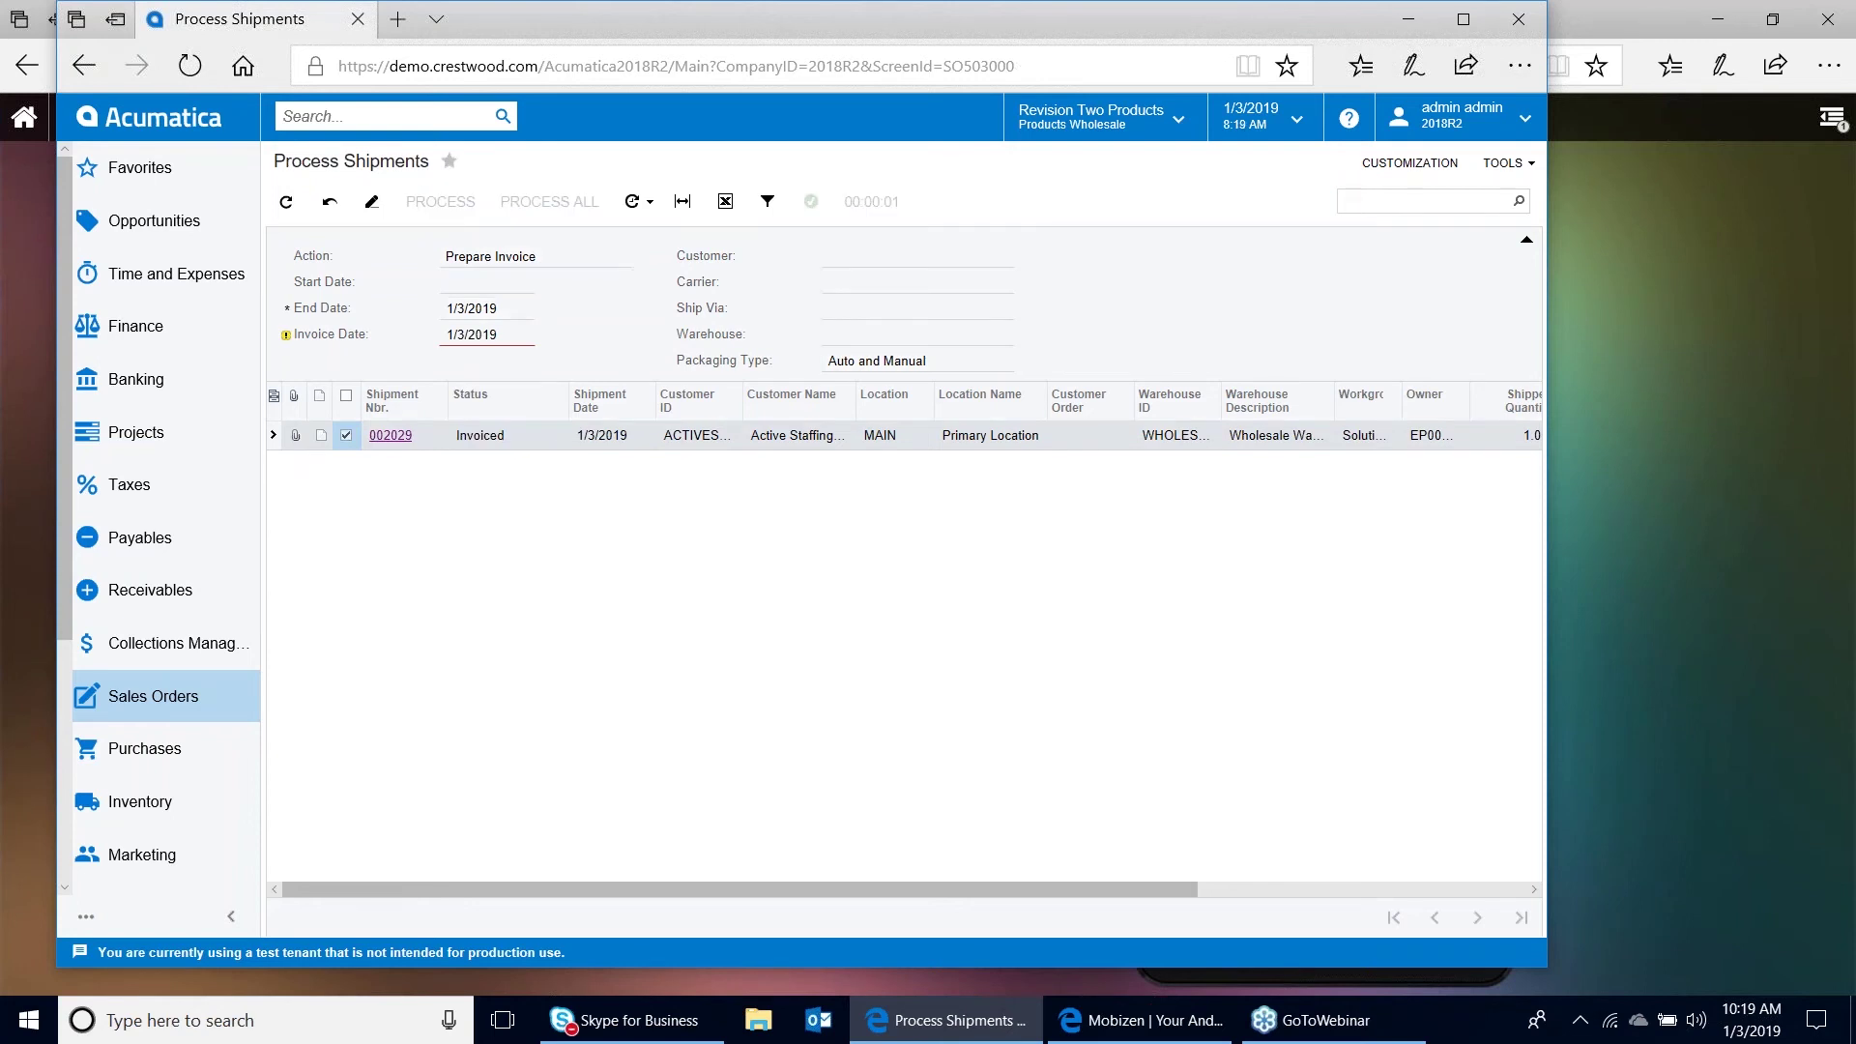
left_click(429, 117)
Release invoice AR006260 in Process Invoices and Memos so it becomes Open, then open it
type("process invoice")
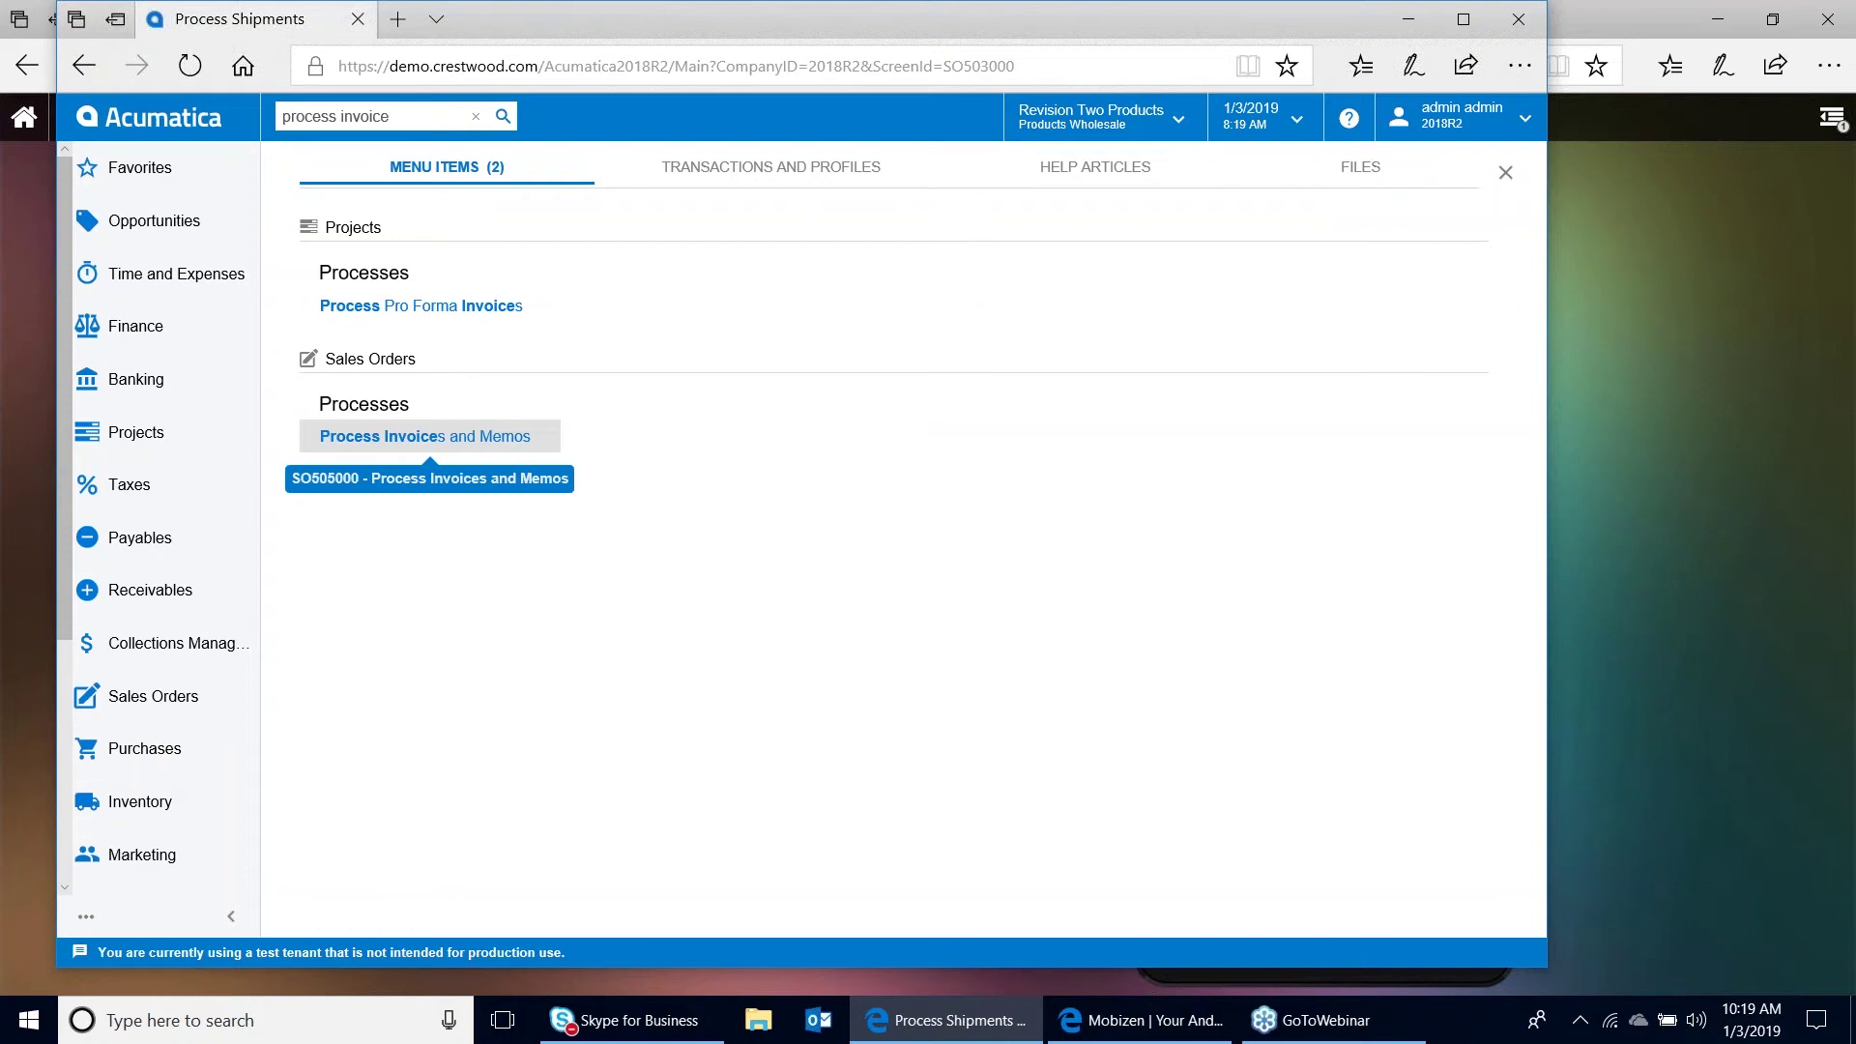
left_click(426, 436)
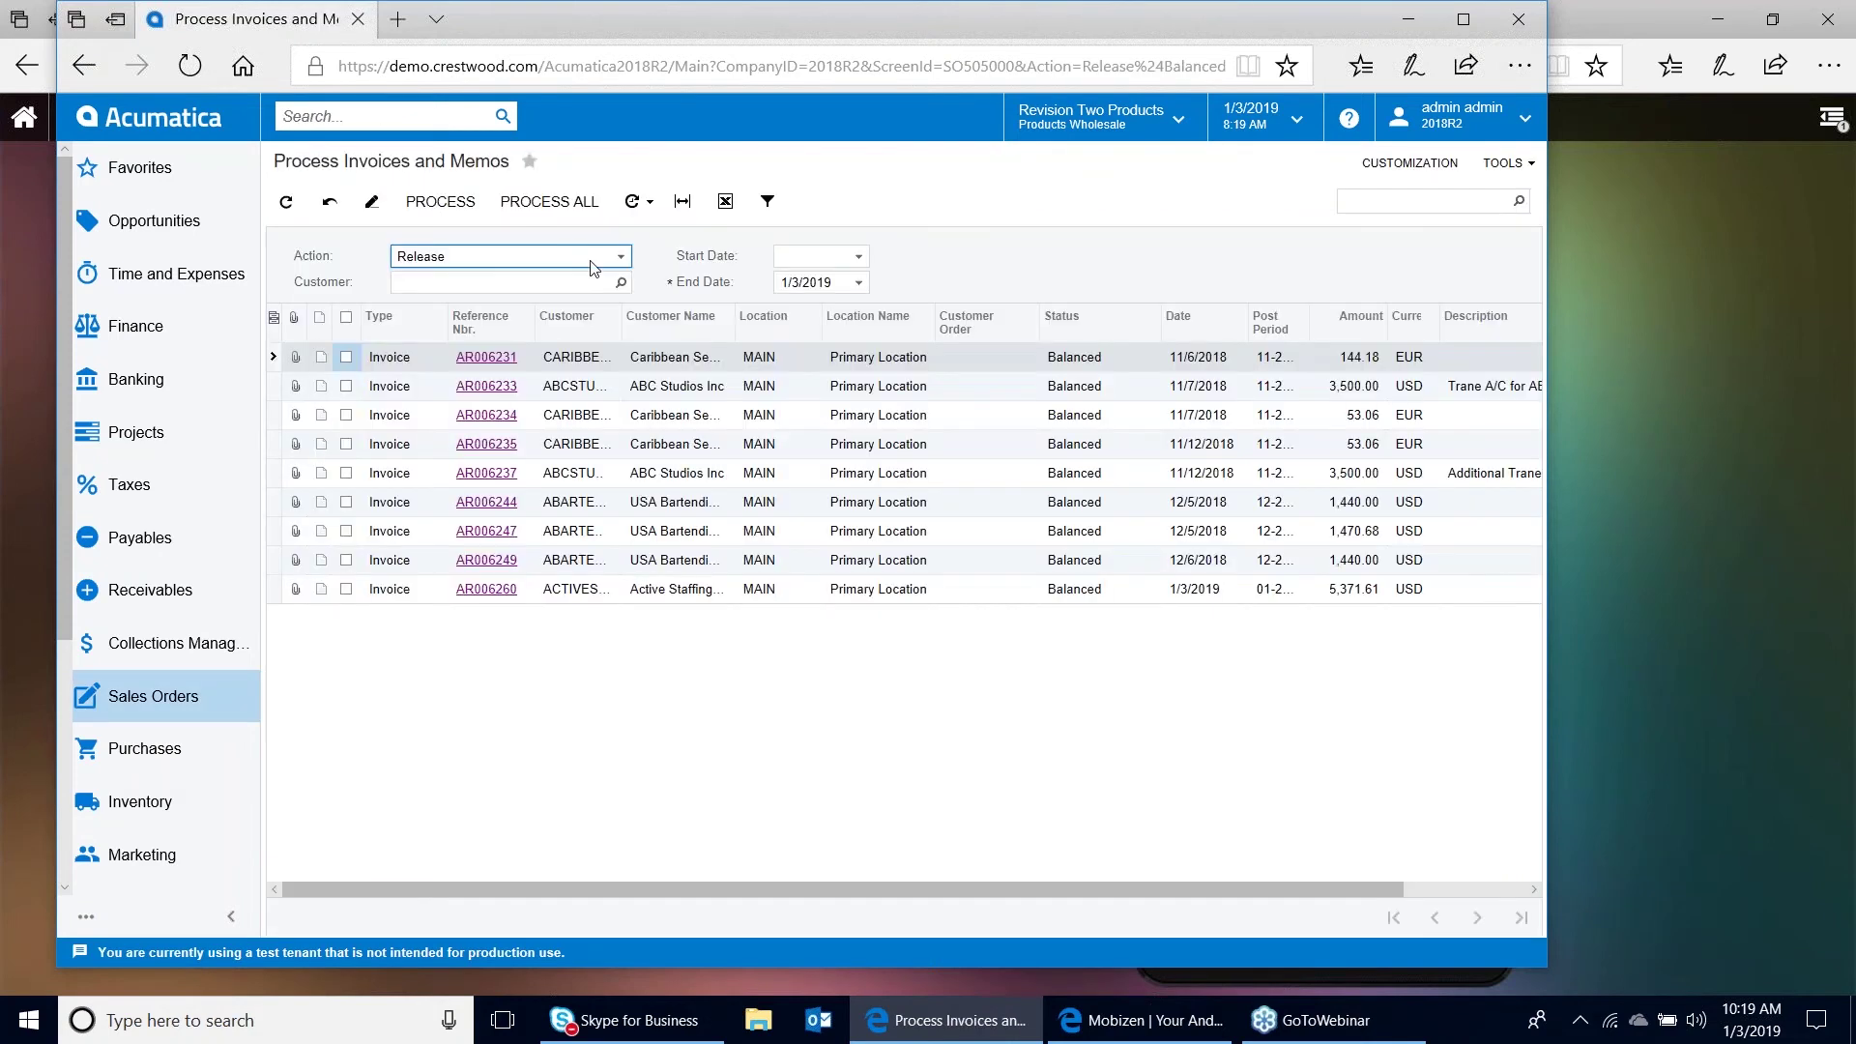
left_click(346, 590)
left_click(441, 201)
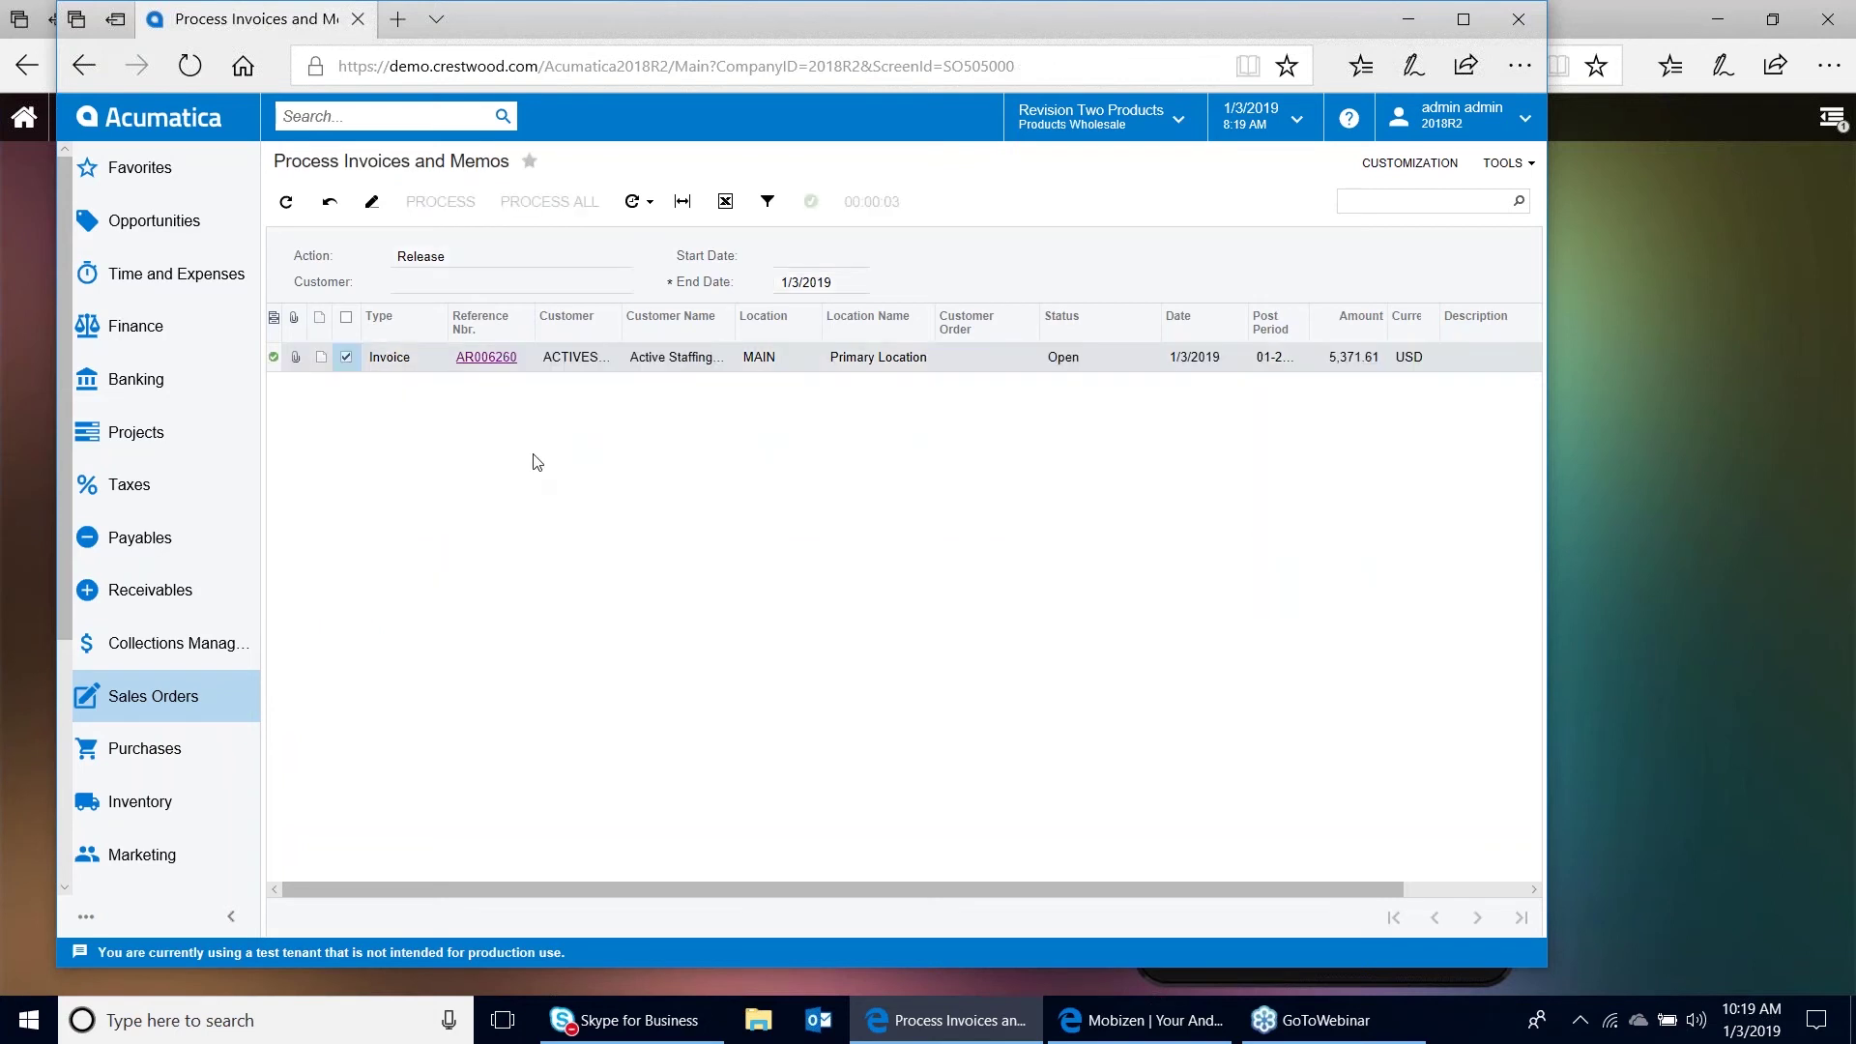
left_click(490, 358)
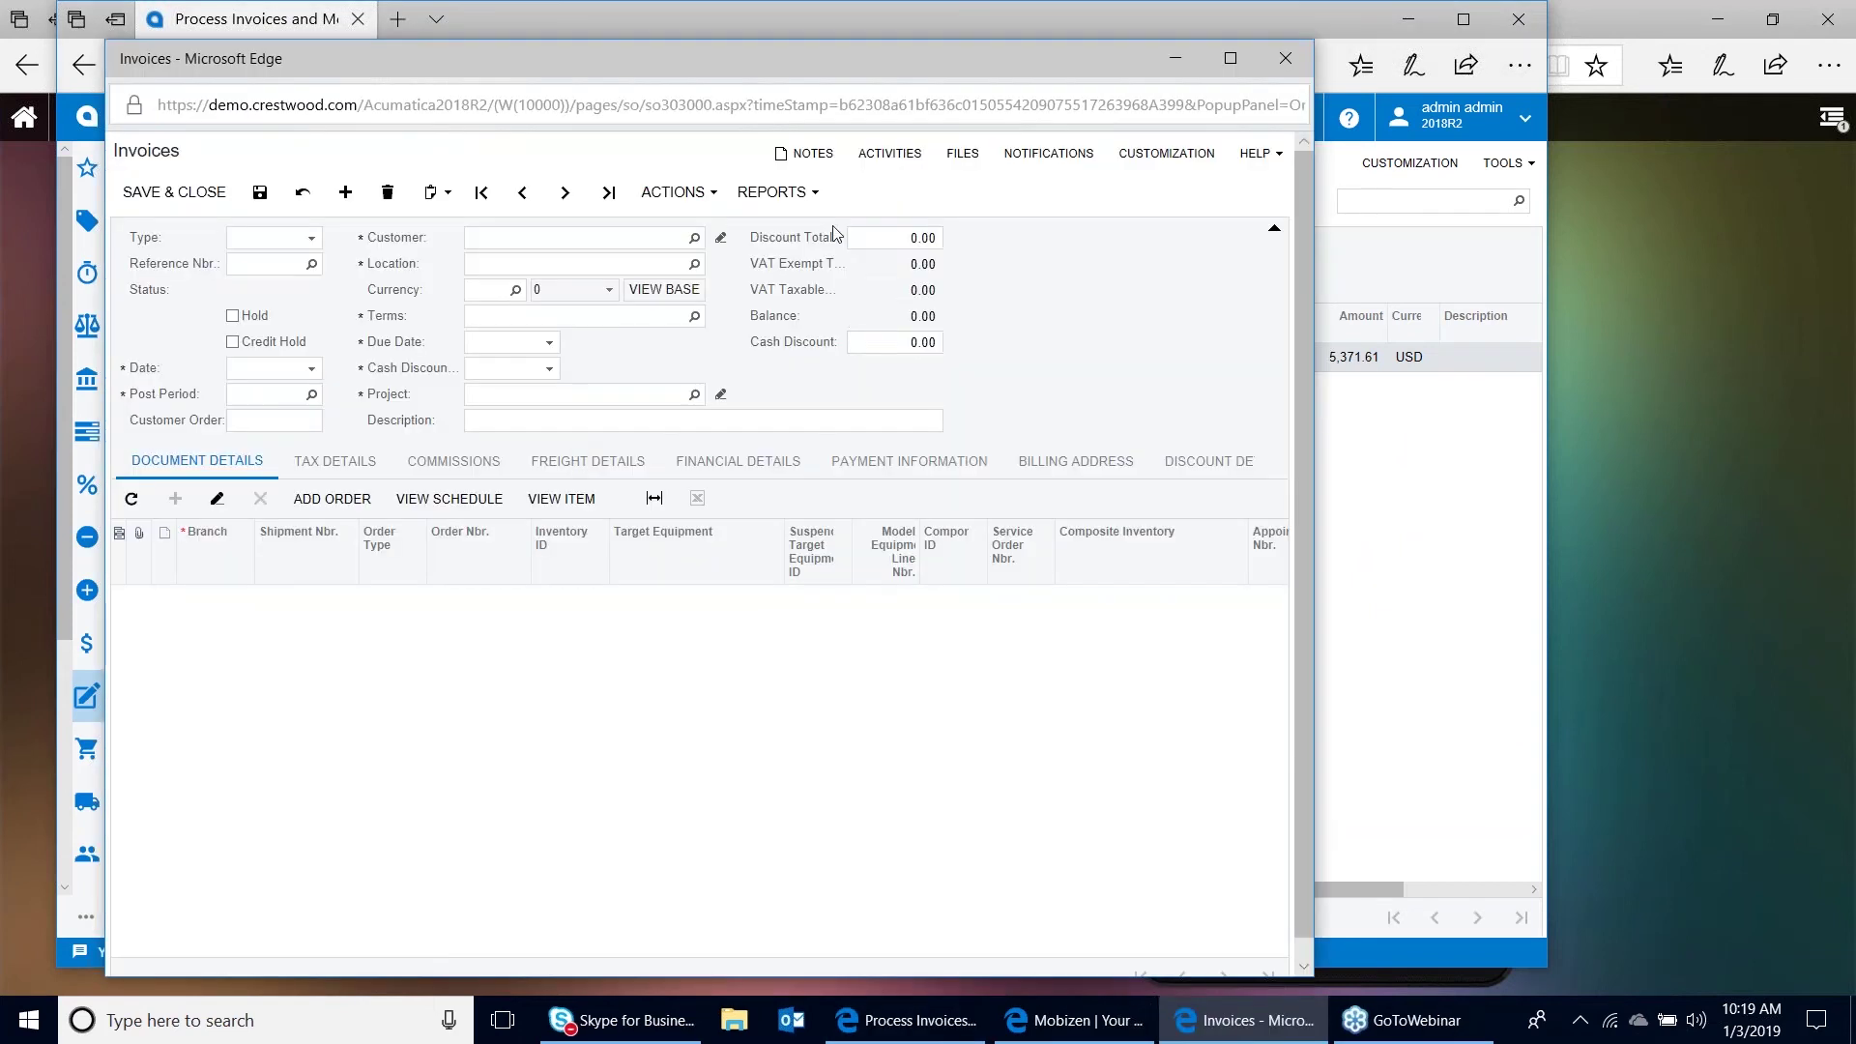
Preview the printed AR006260 invoice via Reports > Print Invoice, then close the preview
left_click(773, 191)
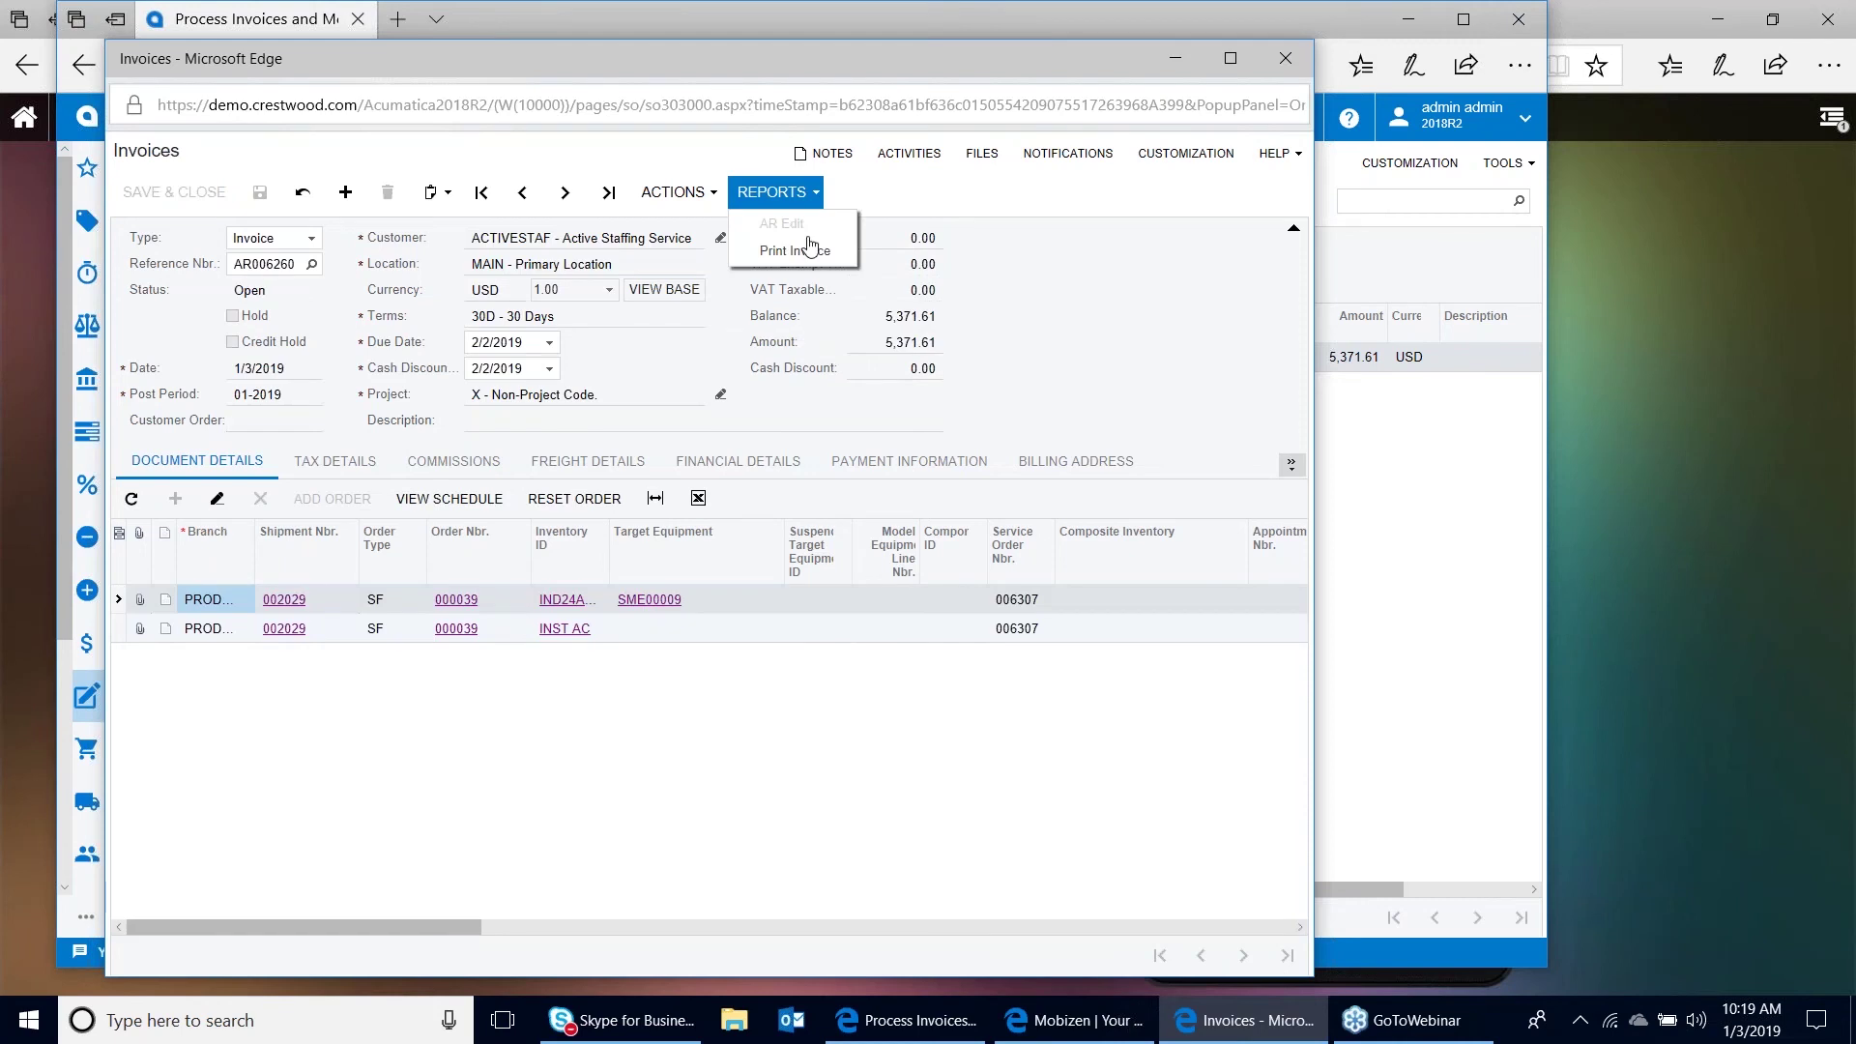
left_click(794, 250)
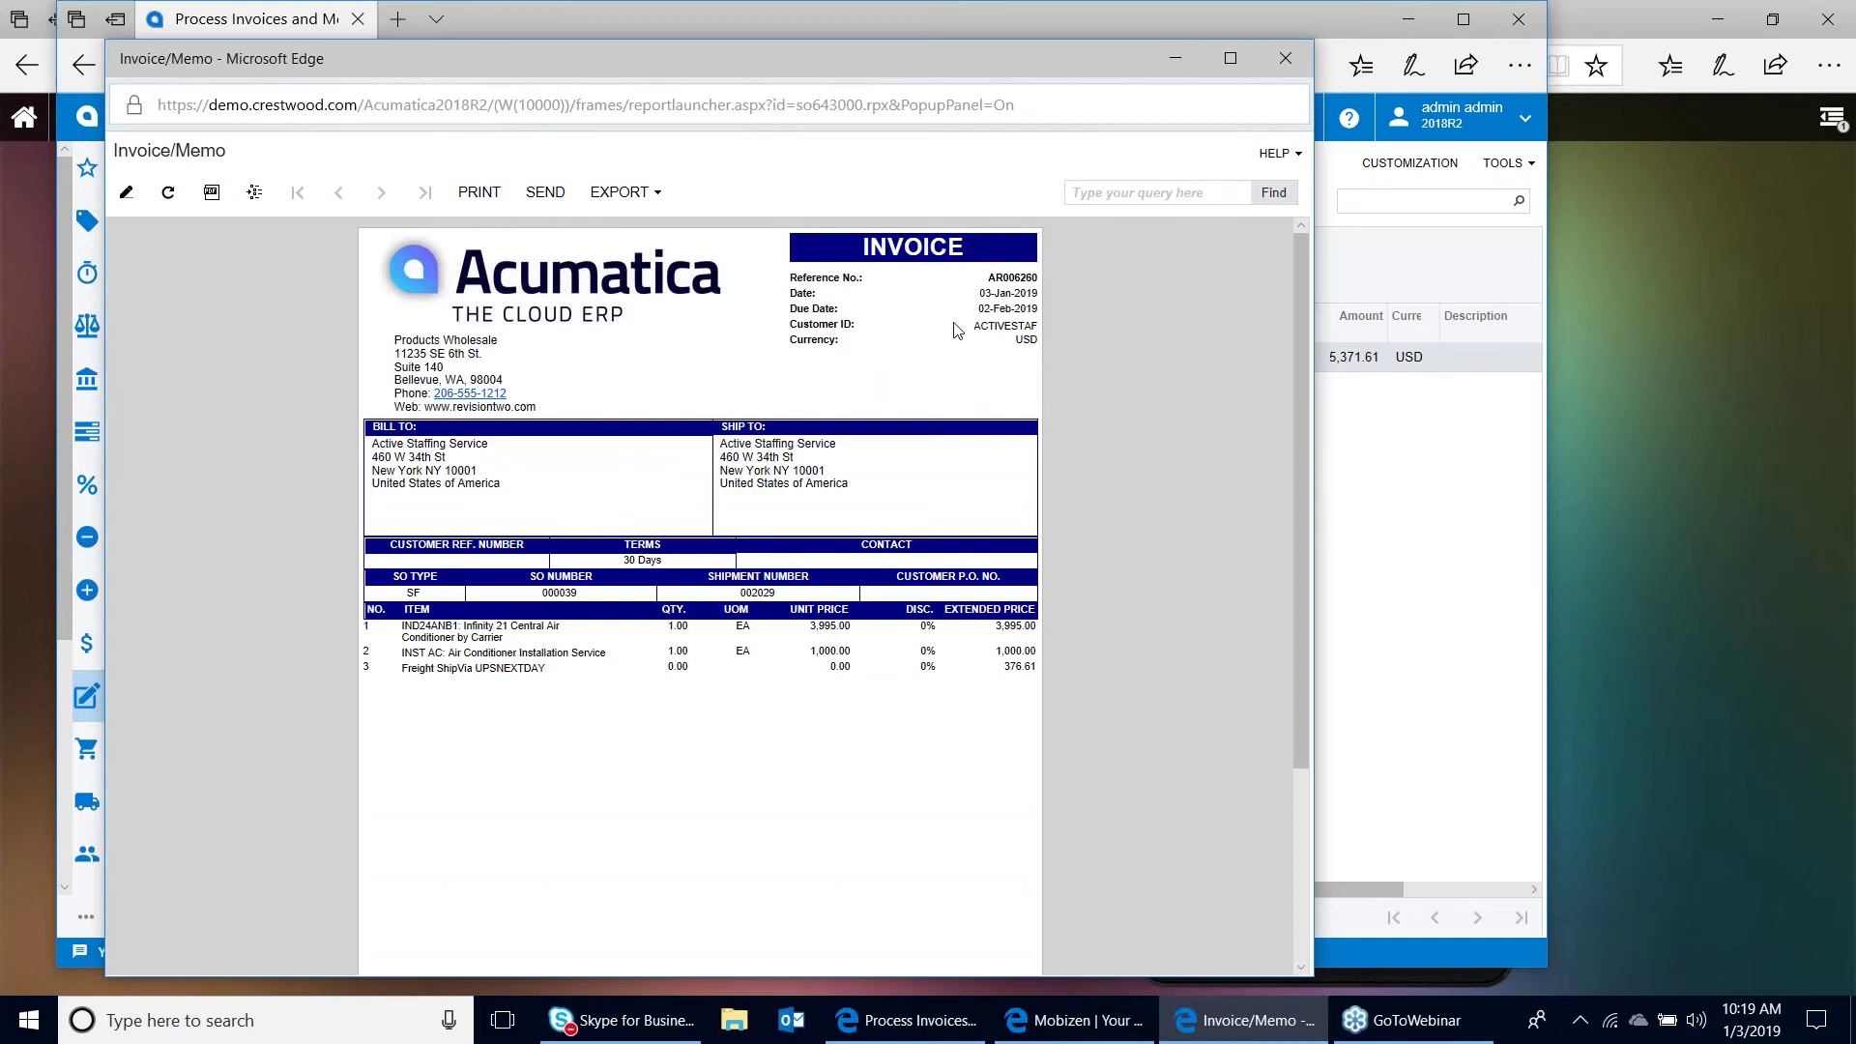
left_click(1282, 63)
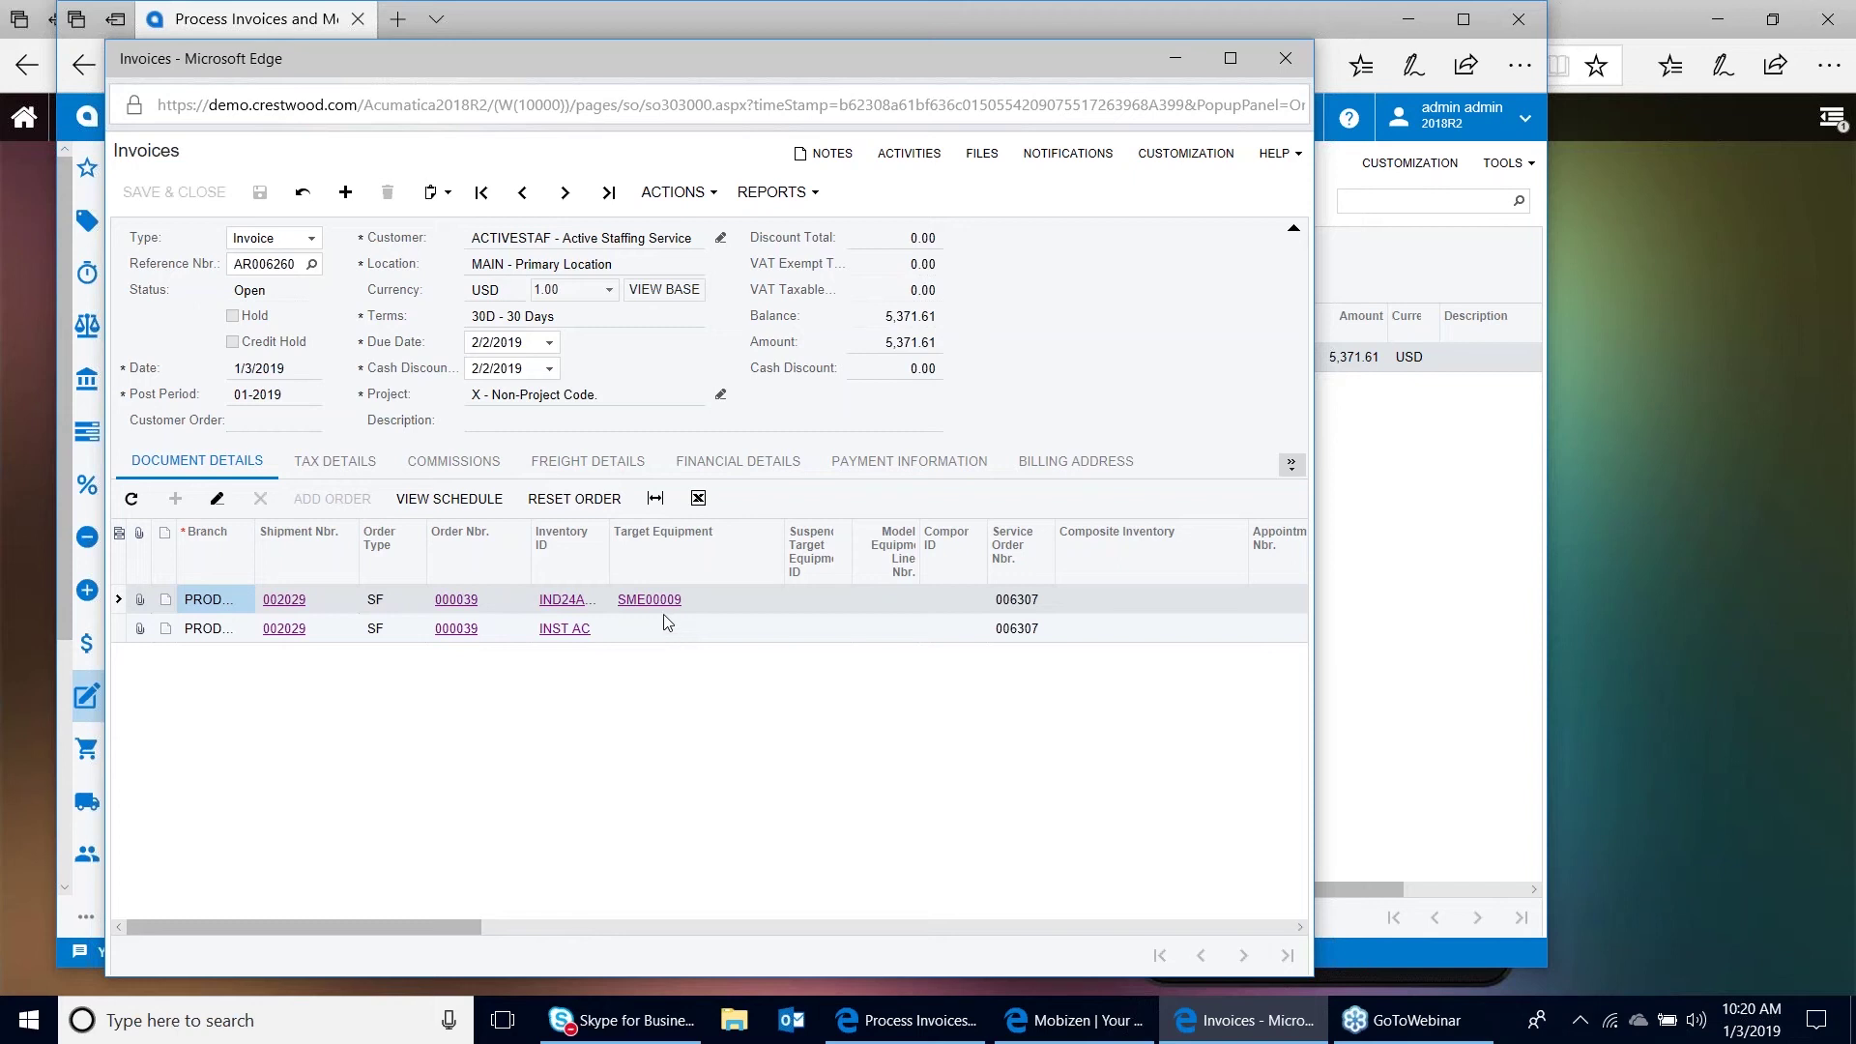
Set equipment SME00009's Equipment Type to AIRCONDITIONER
left_click(650, 600)
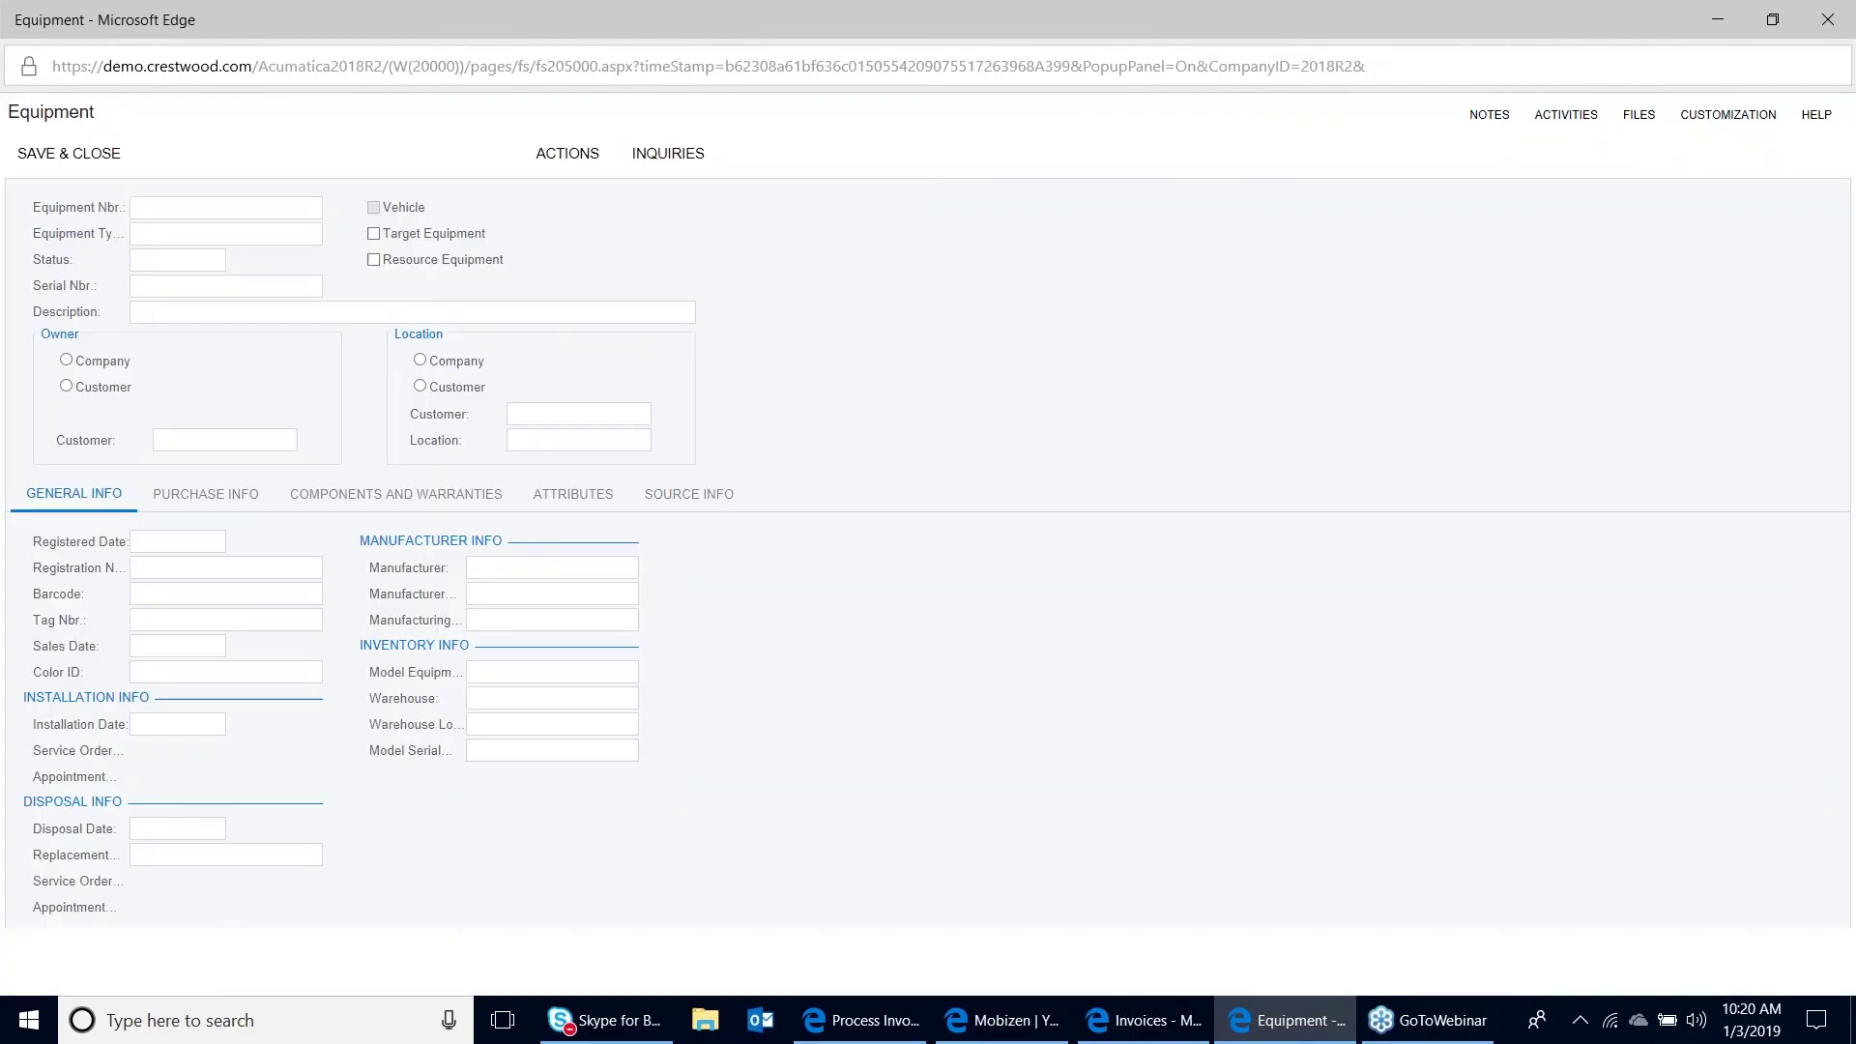
left_click(252, 236)
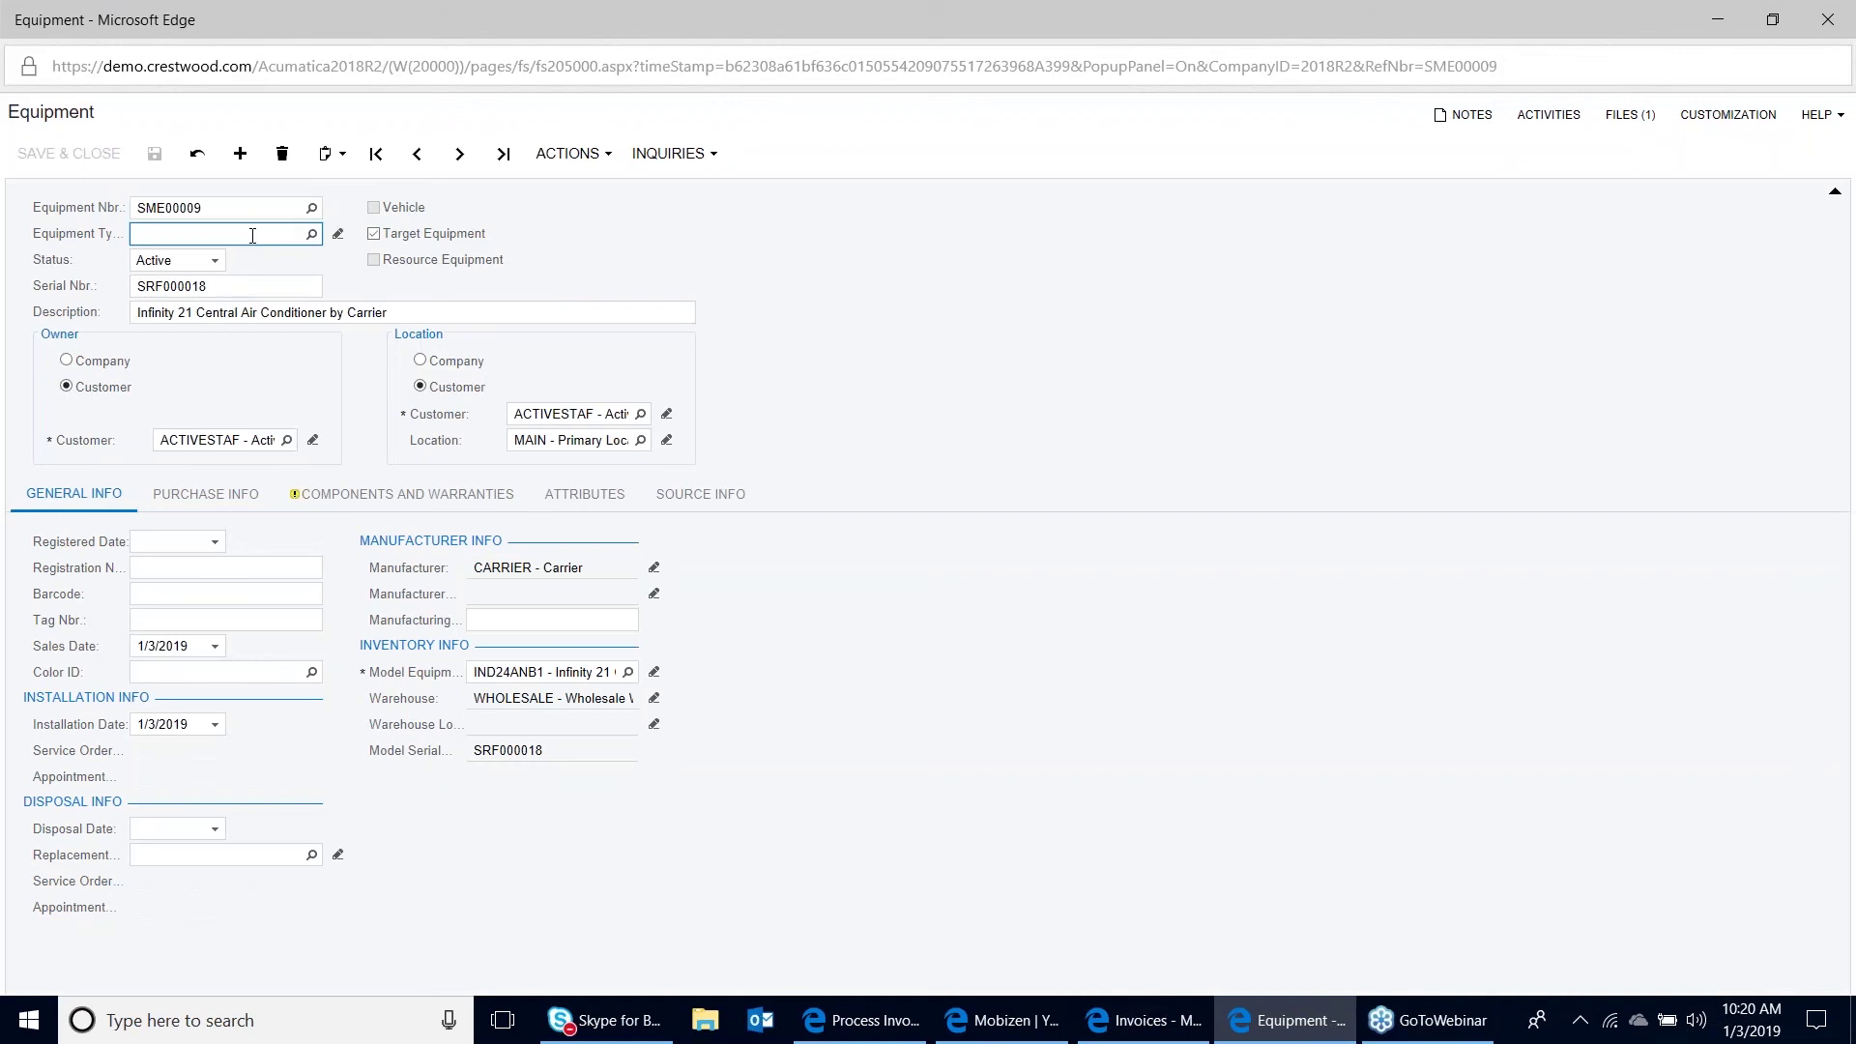
type("air")
left_click(247, 257)
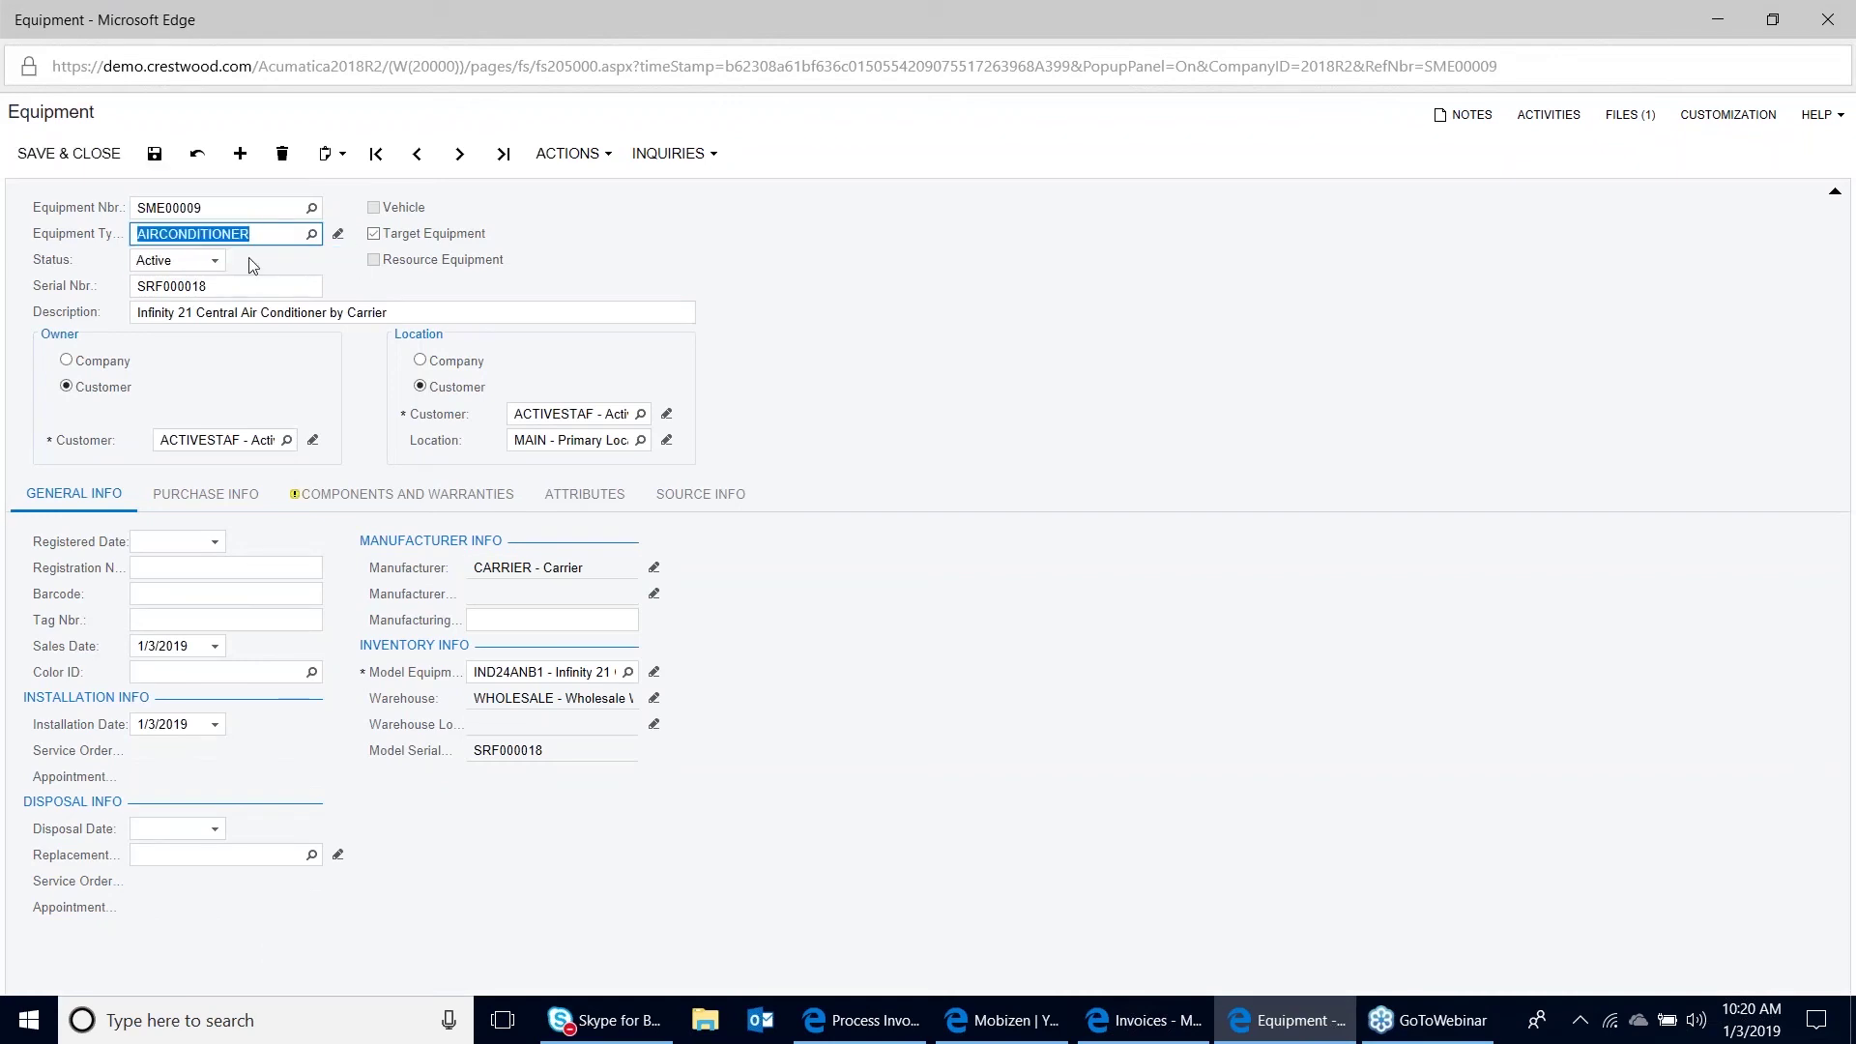
Enter serial number 382944 for the COMPRESS component, save, and close the equipment and invoice windows
left_click(385, 501)
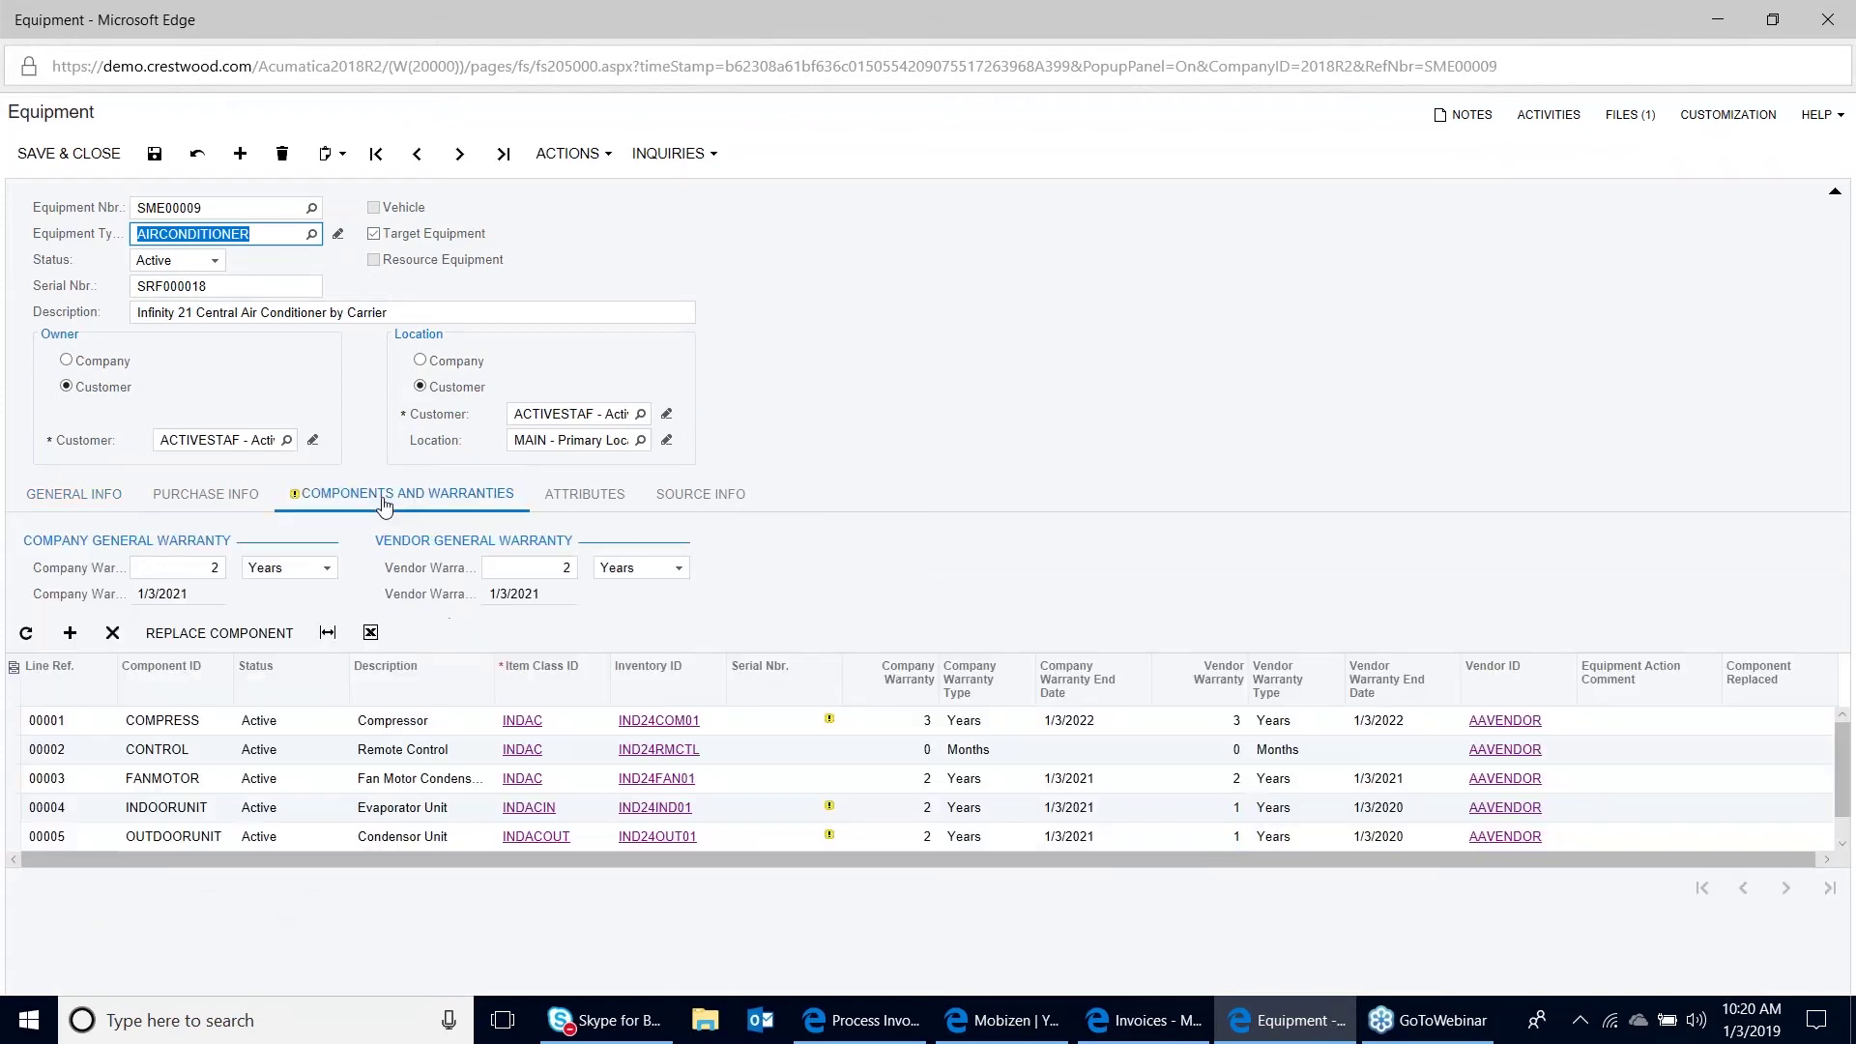
left_click(783, 725)
type("38294")
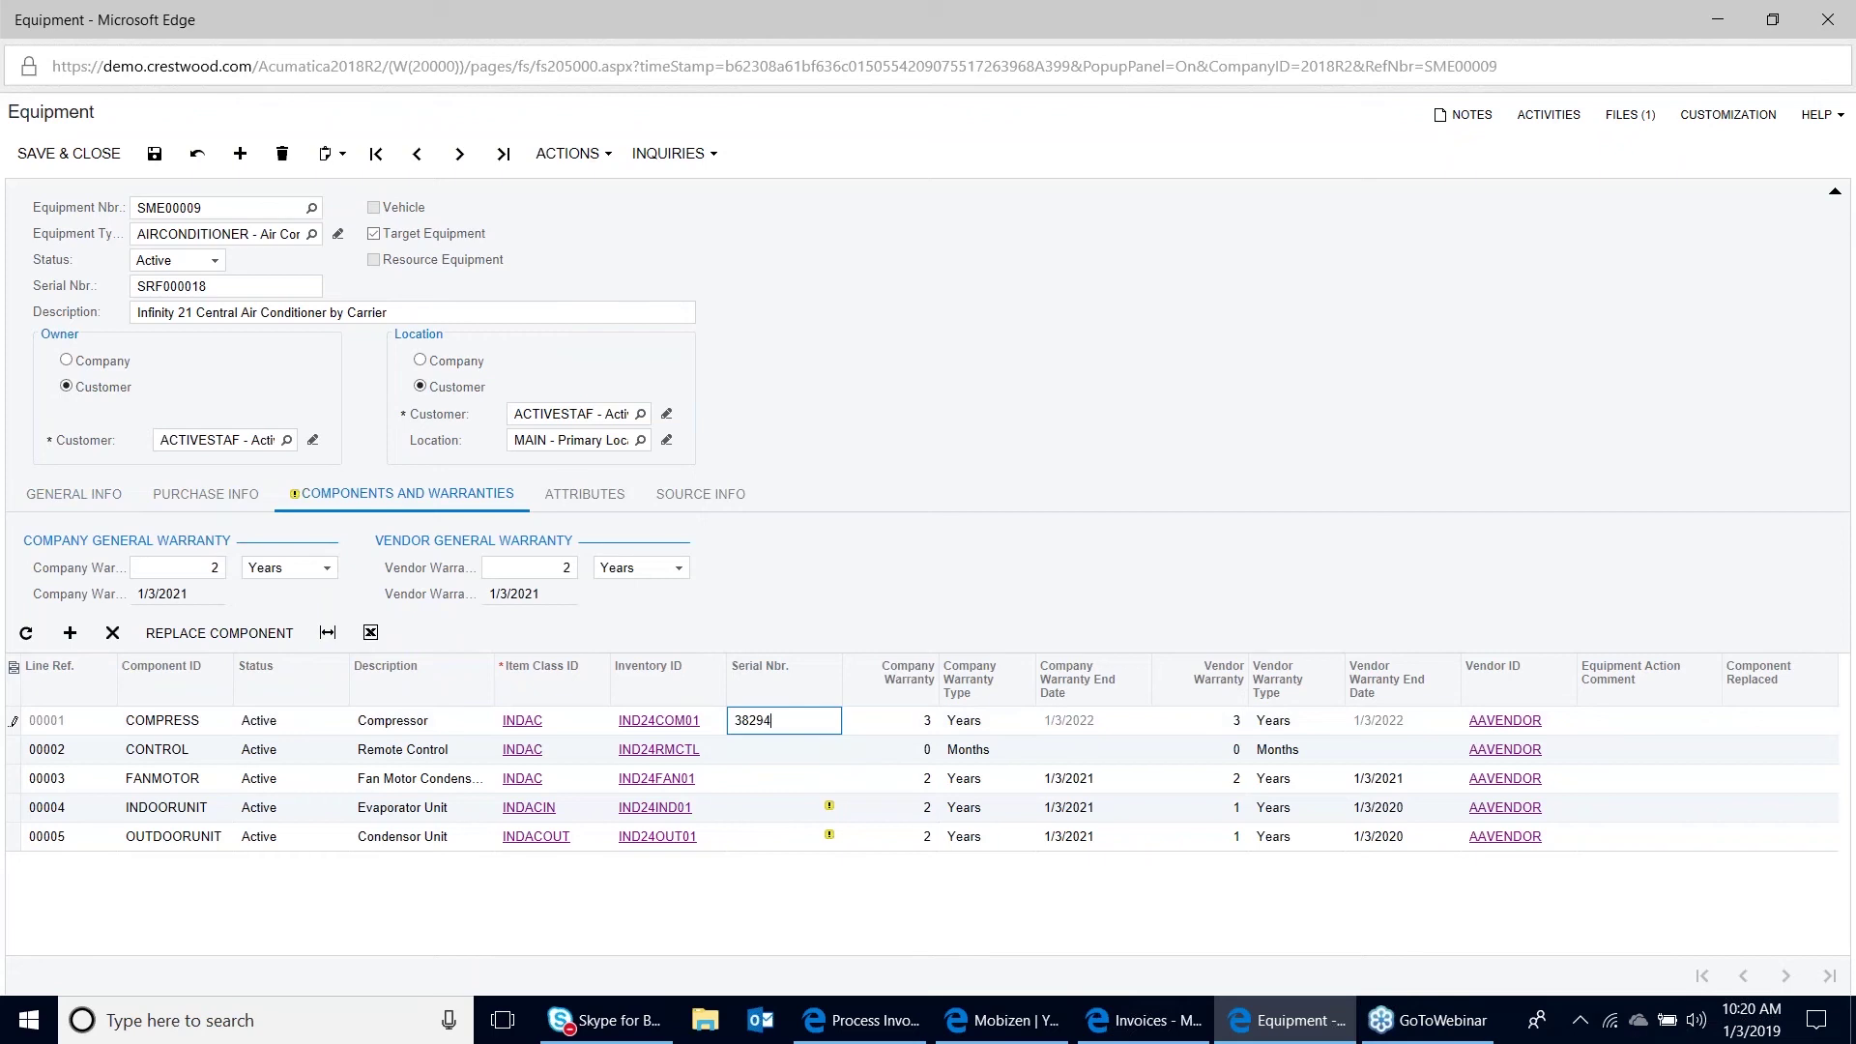
type("4")
left_click(154, 158)
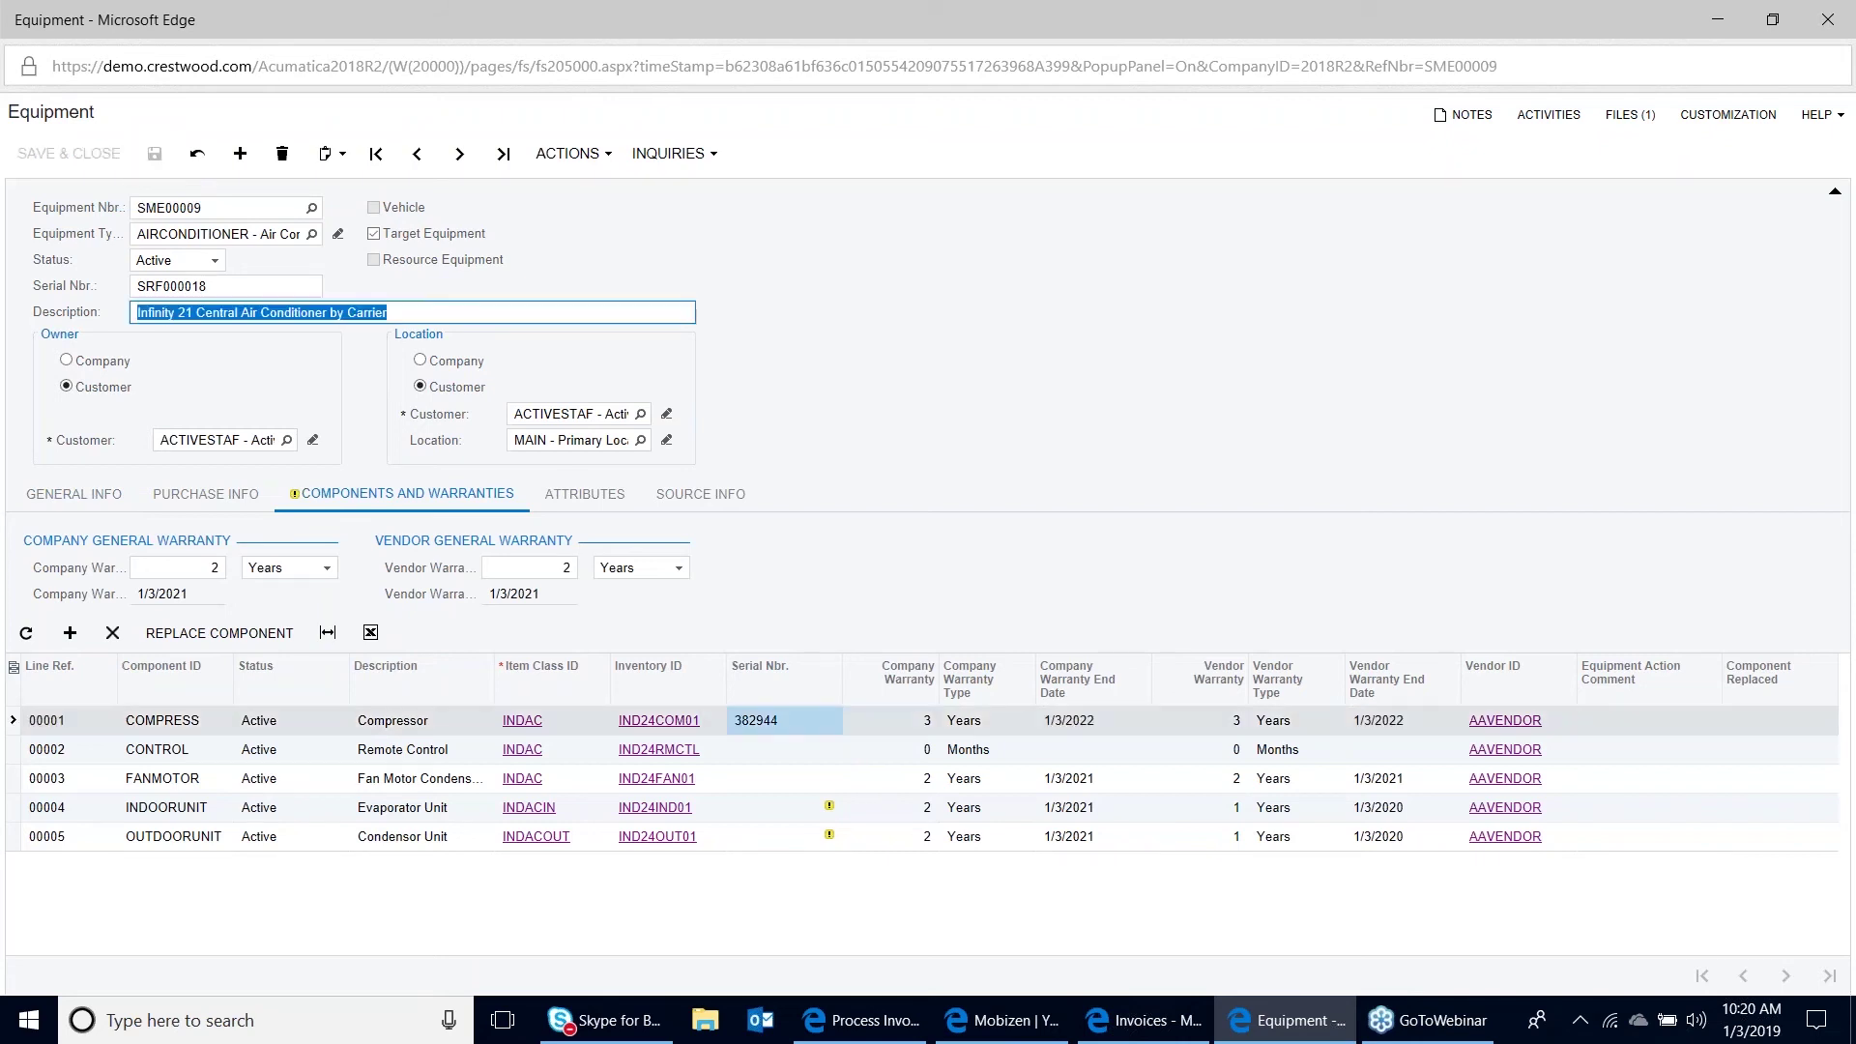
key("alt+F4")
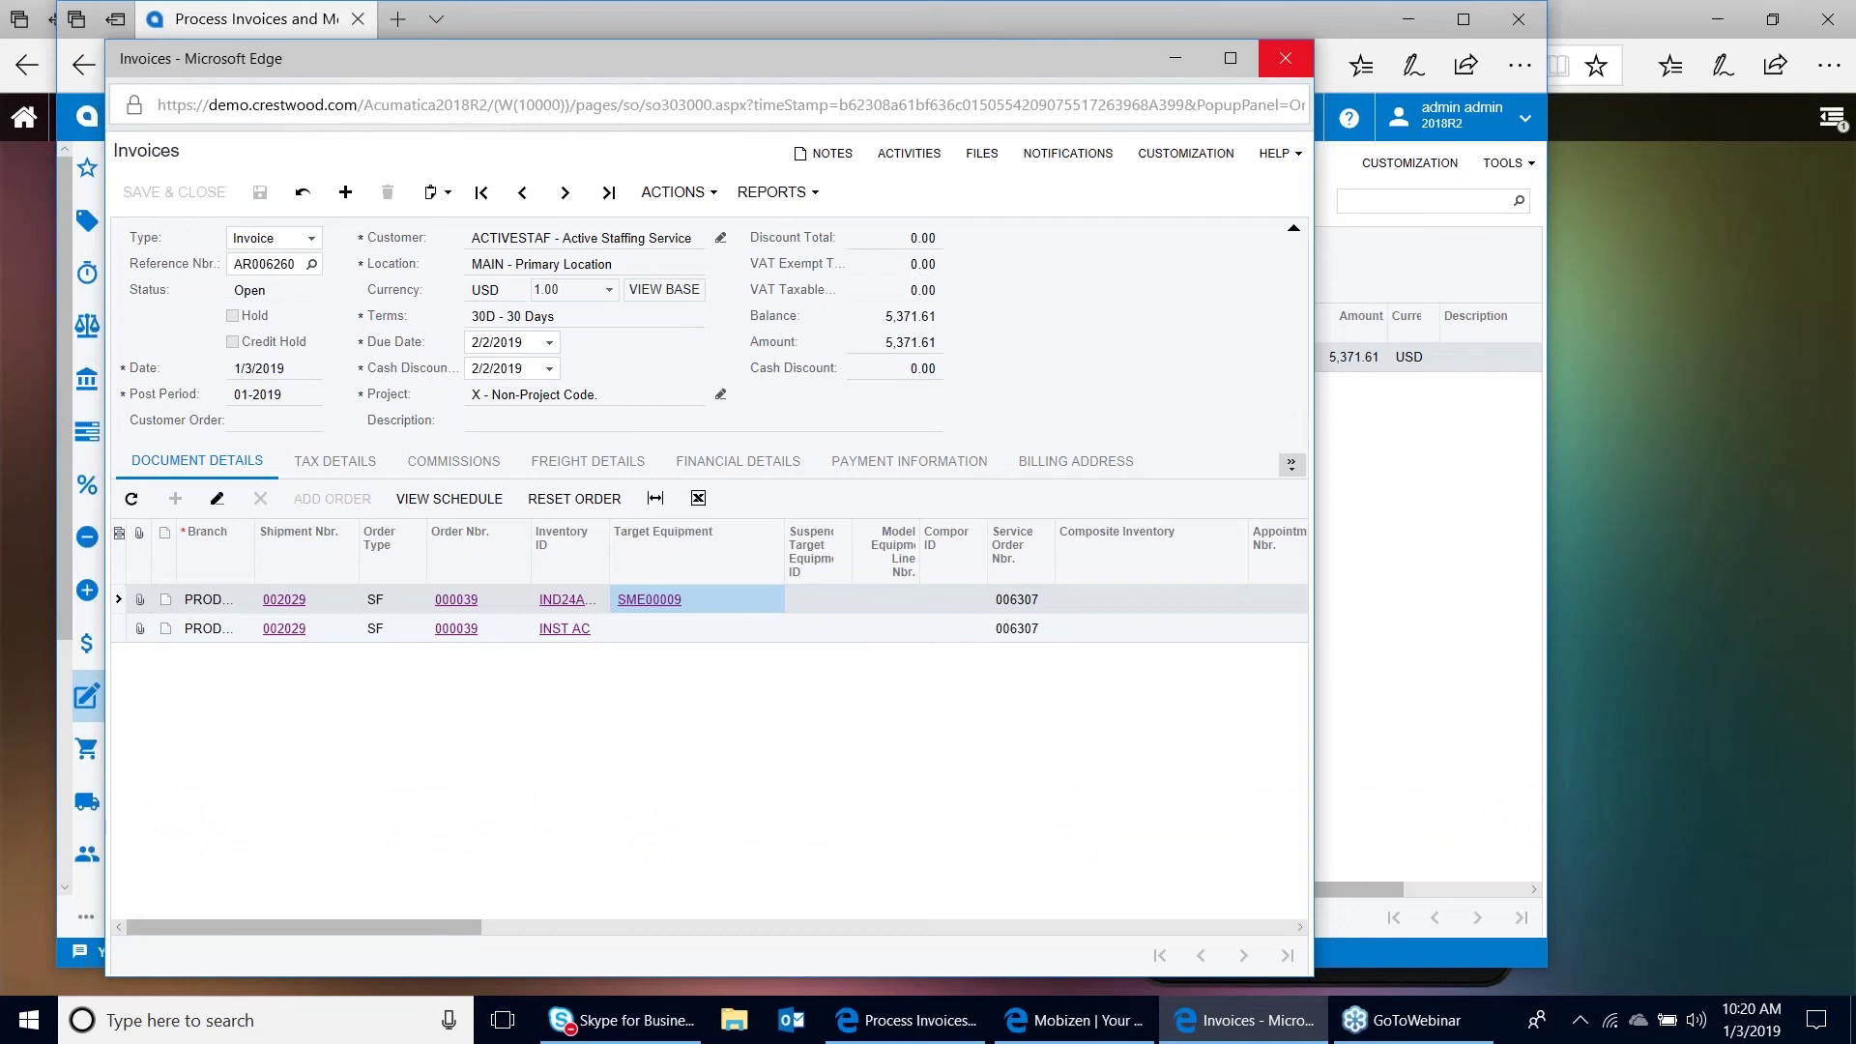
left_click(1285, 58)
Create a service order for customer Active Staffing Service (ACTIVESTAF) and show its Services list
left_click(405, 118)
type("service")
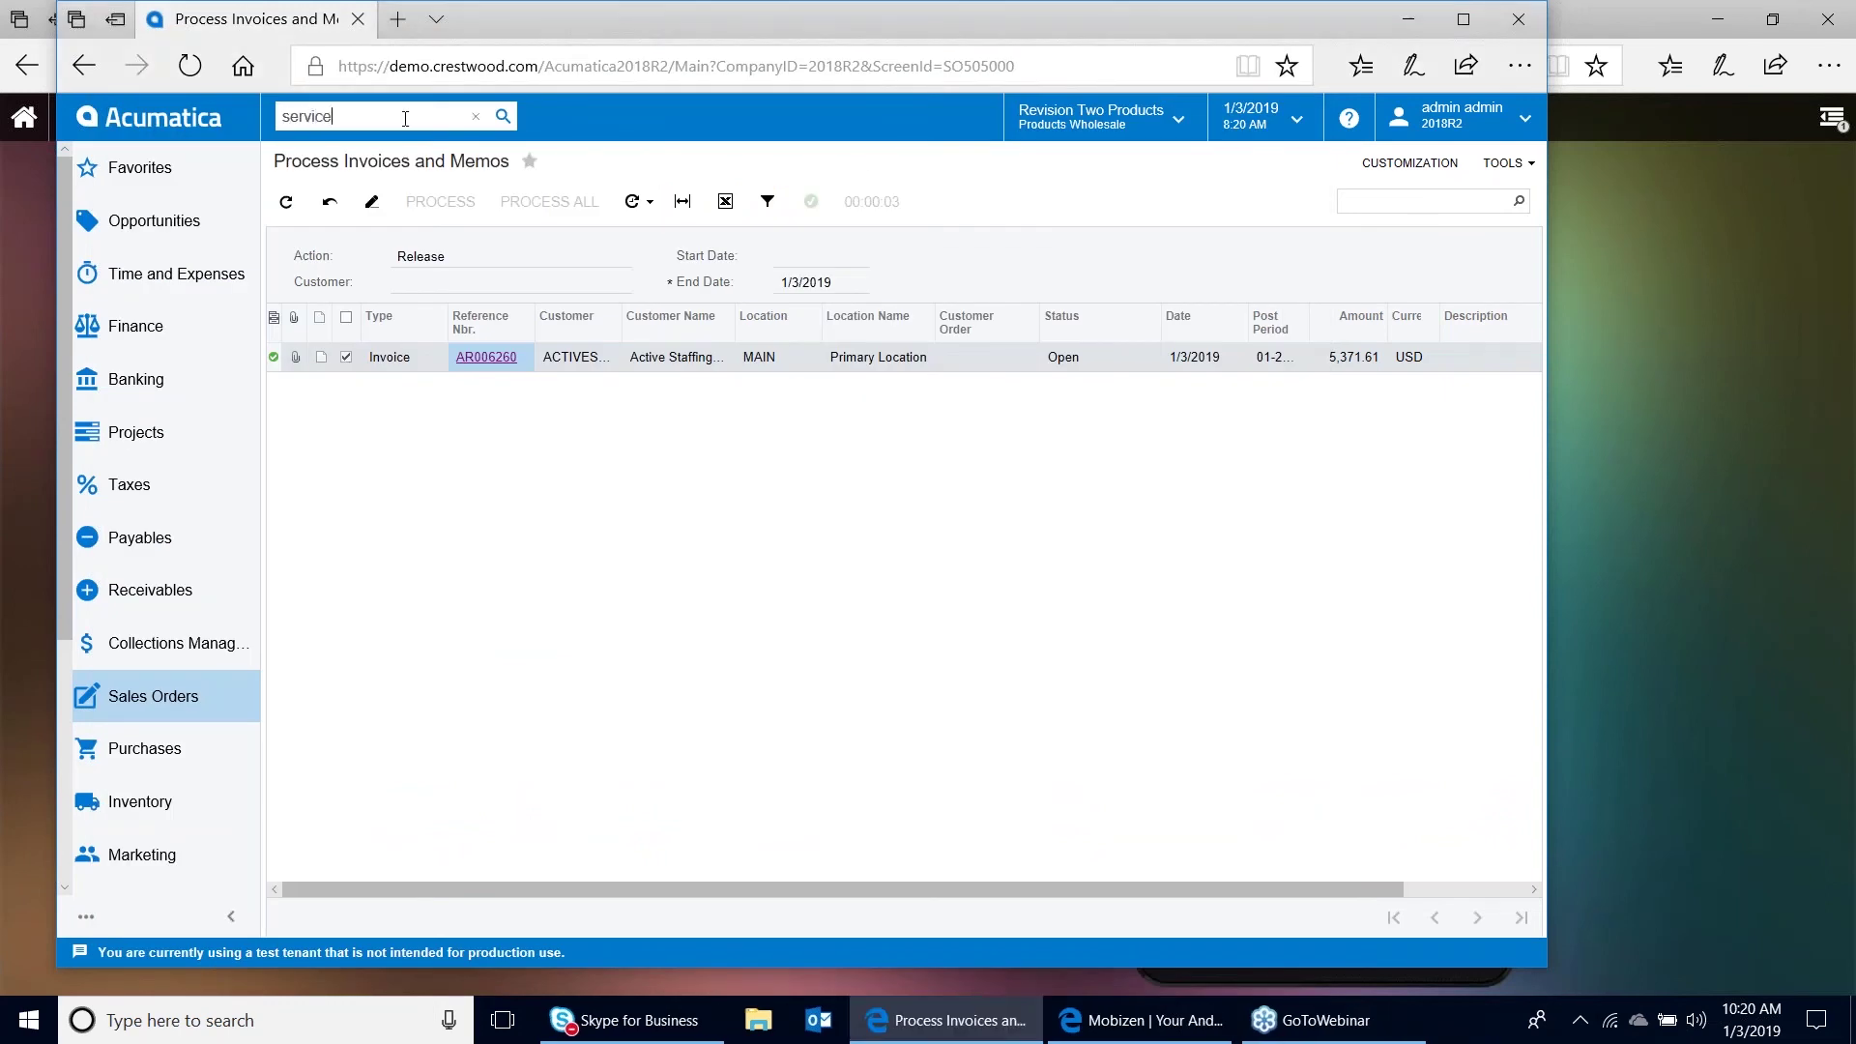
left_click(387, 636)
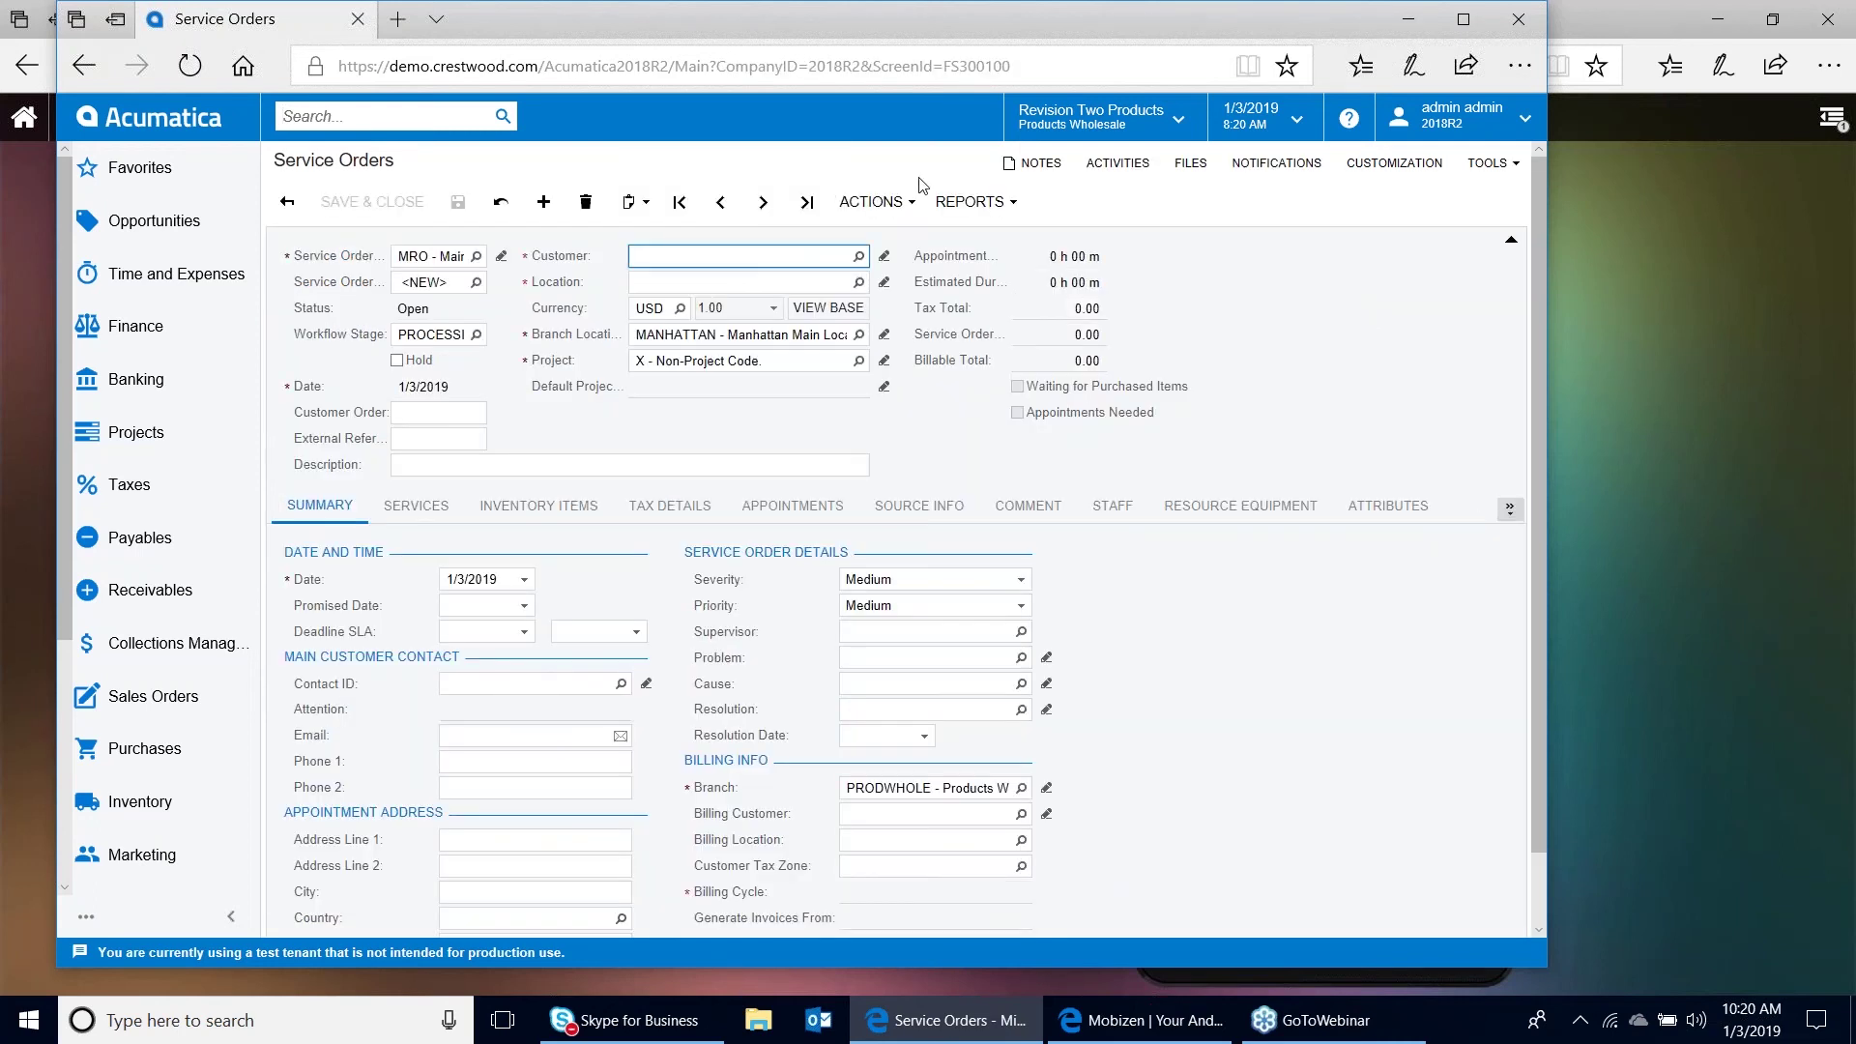
type("active")
left_click(783, 284)
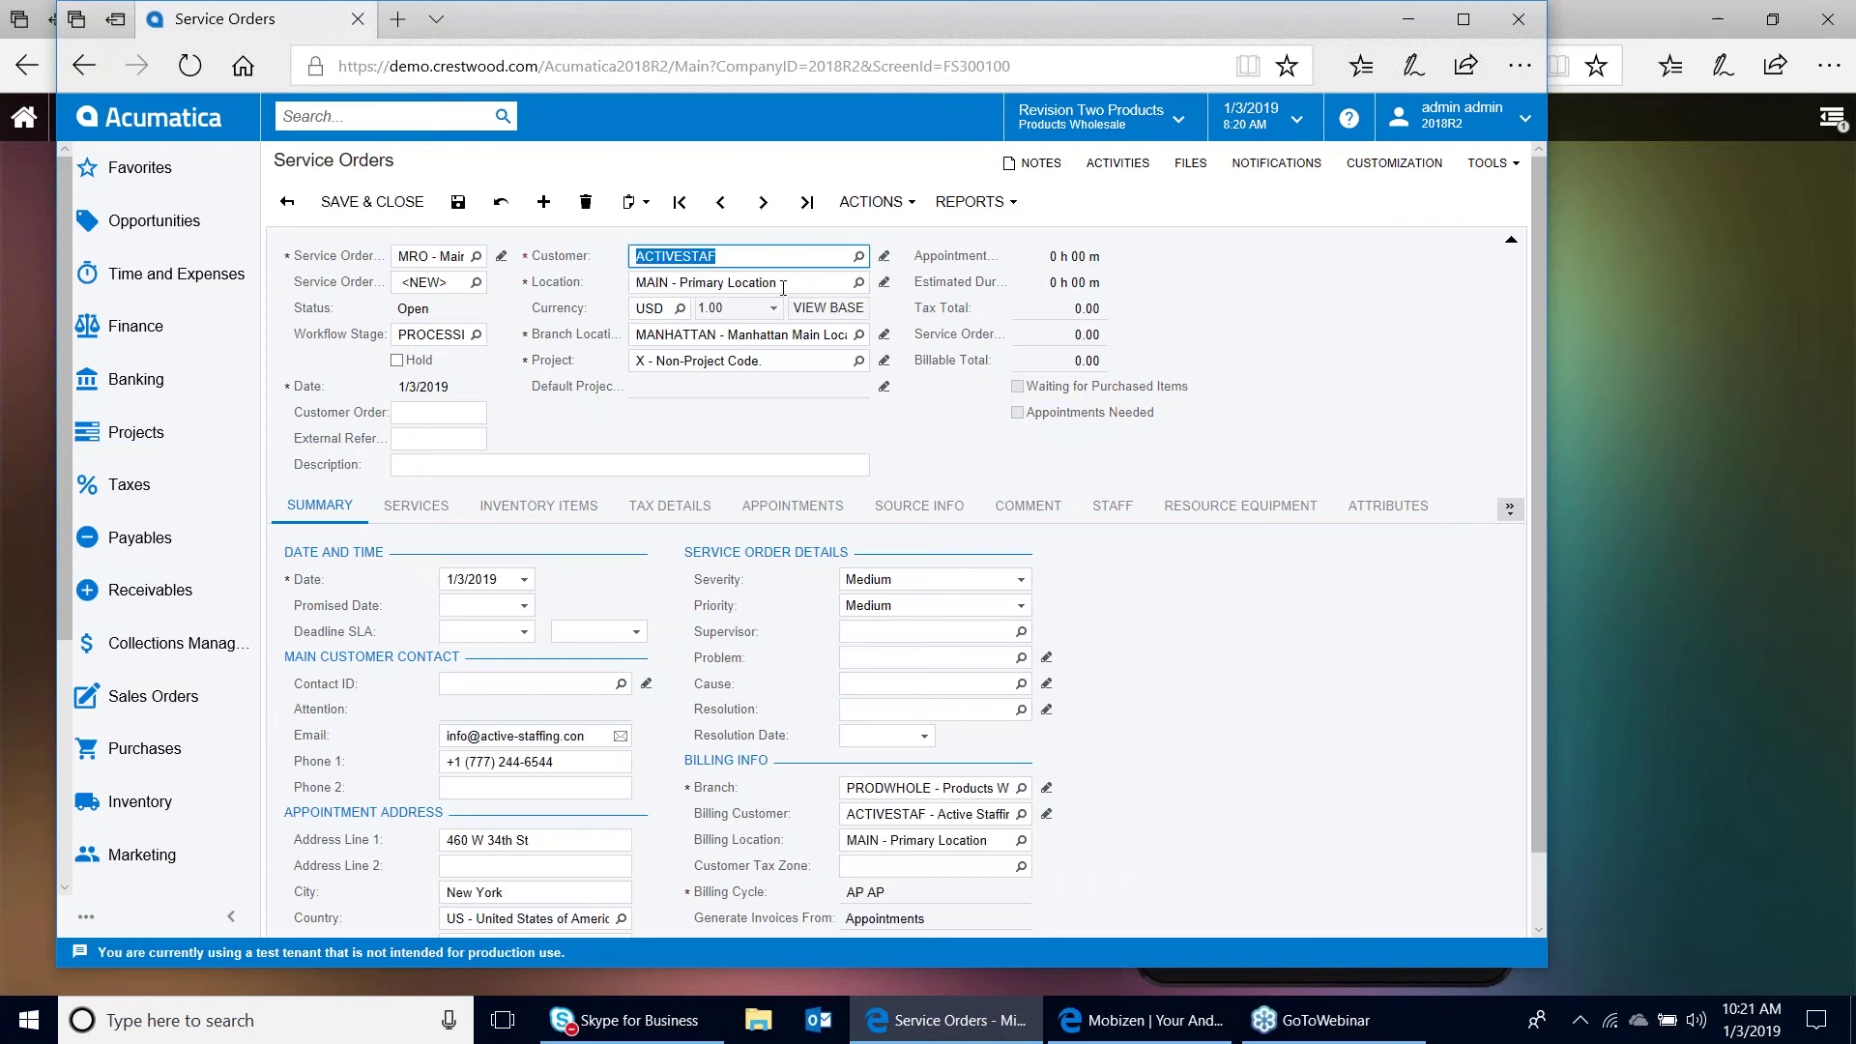
left_click(432, 510)
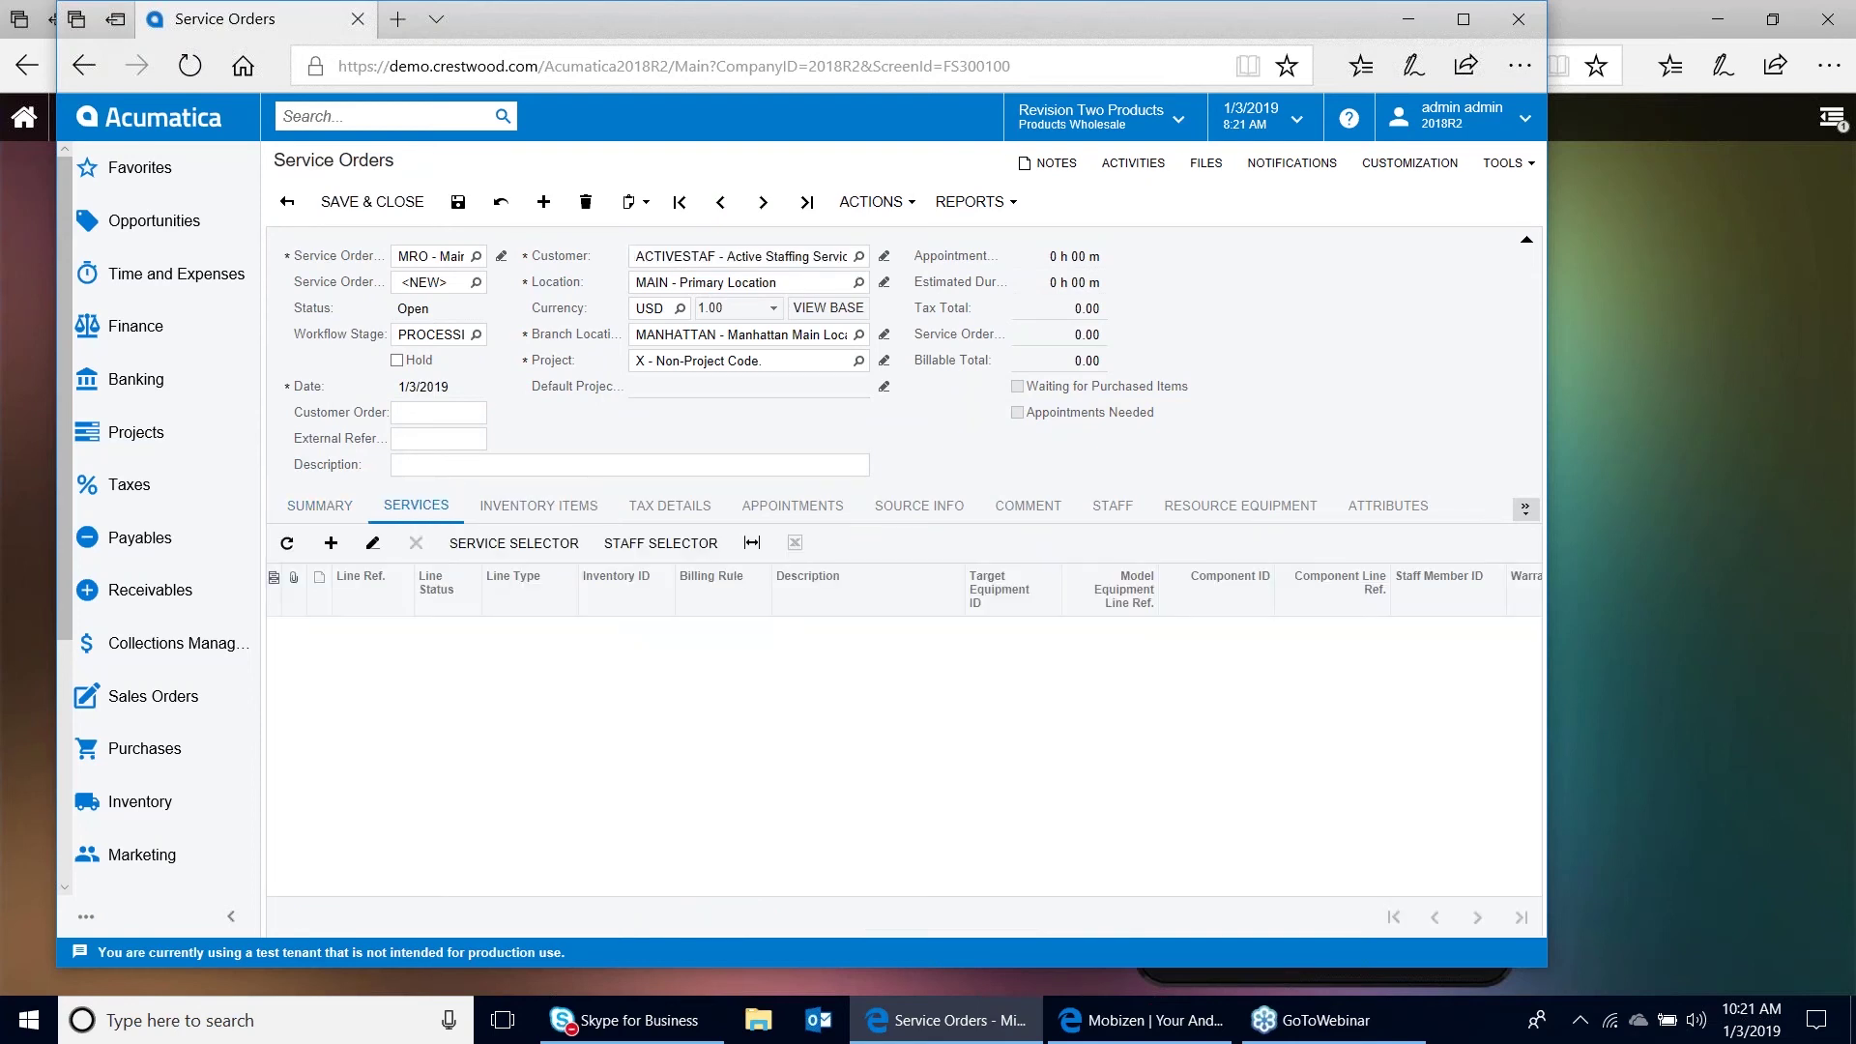
Add the MRO AC Air Conditioner Repair Service line from the Service Selector
left_click(520, 547)
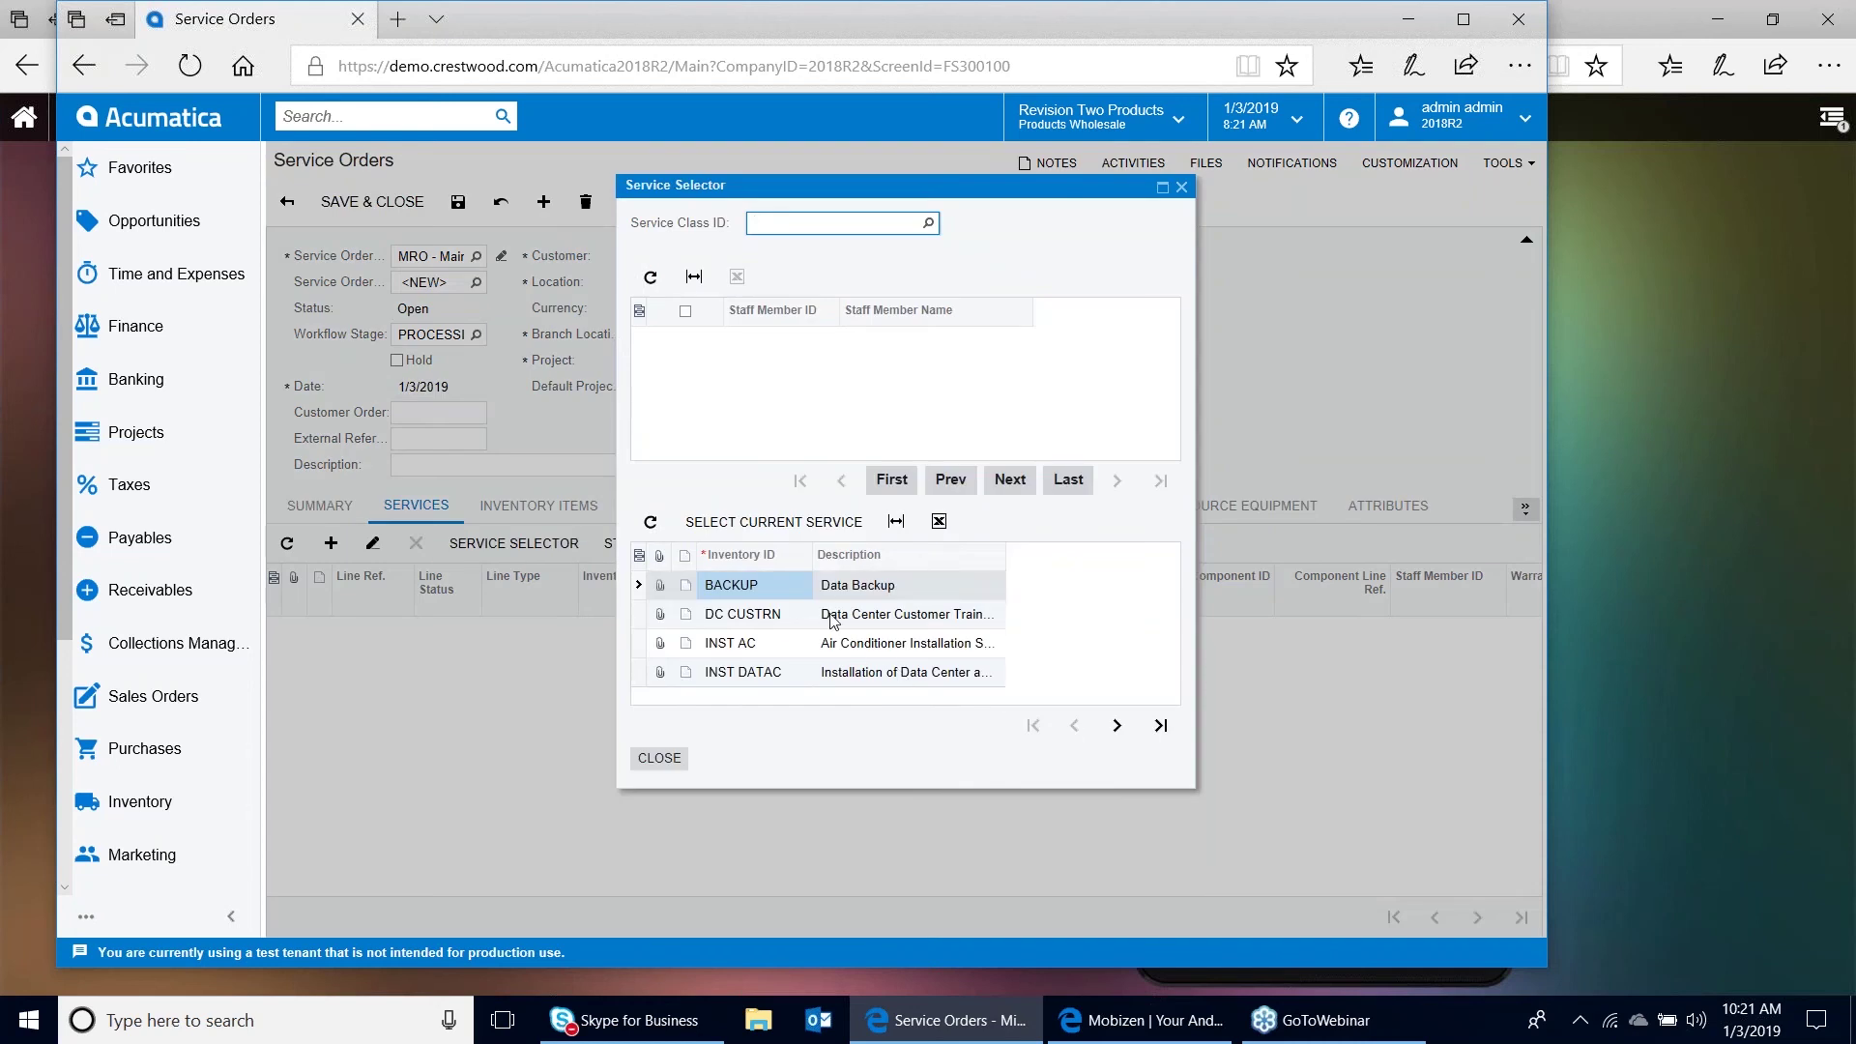
left_click(1119, 731)
left_click(1117, 726)
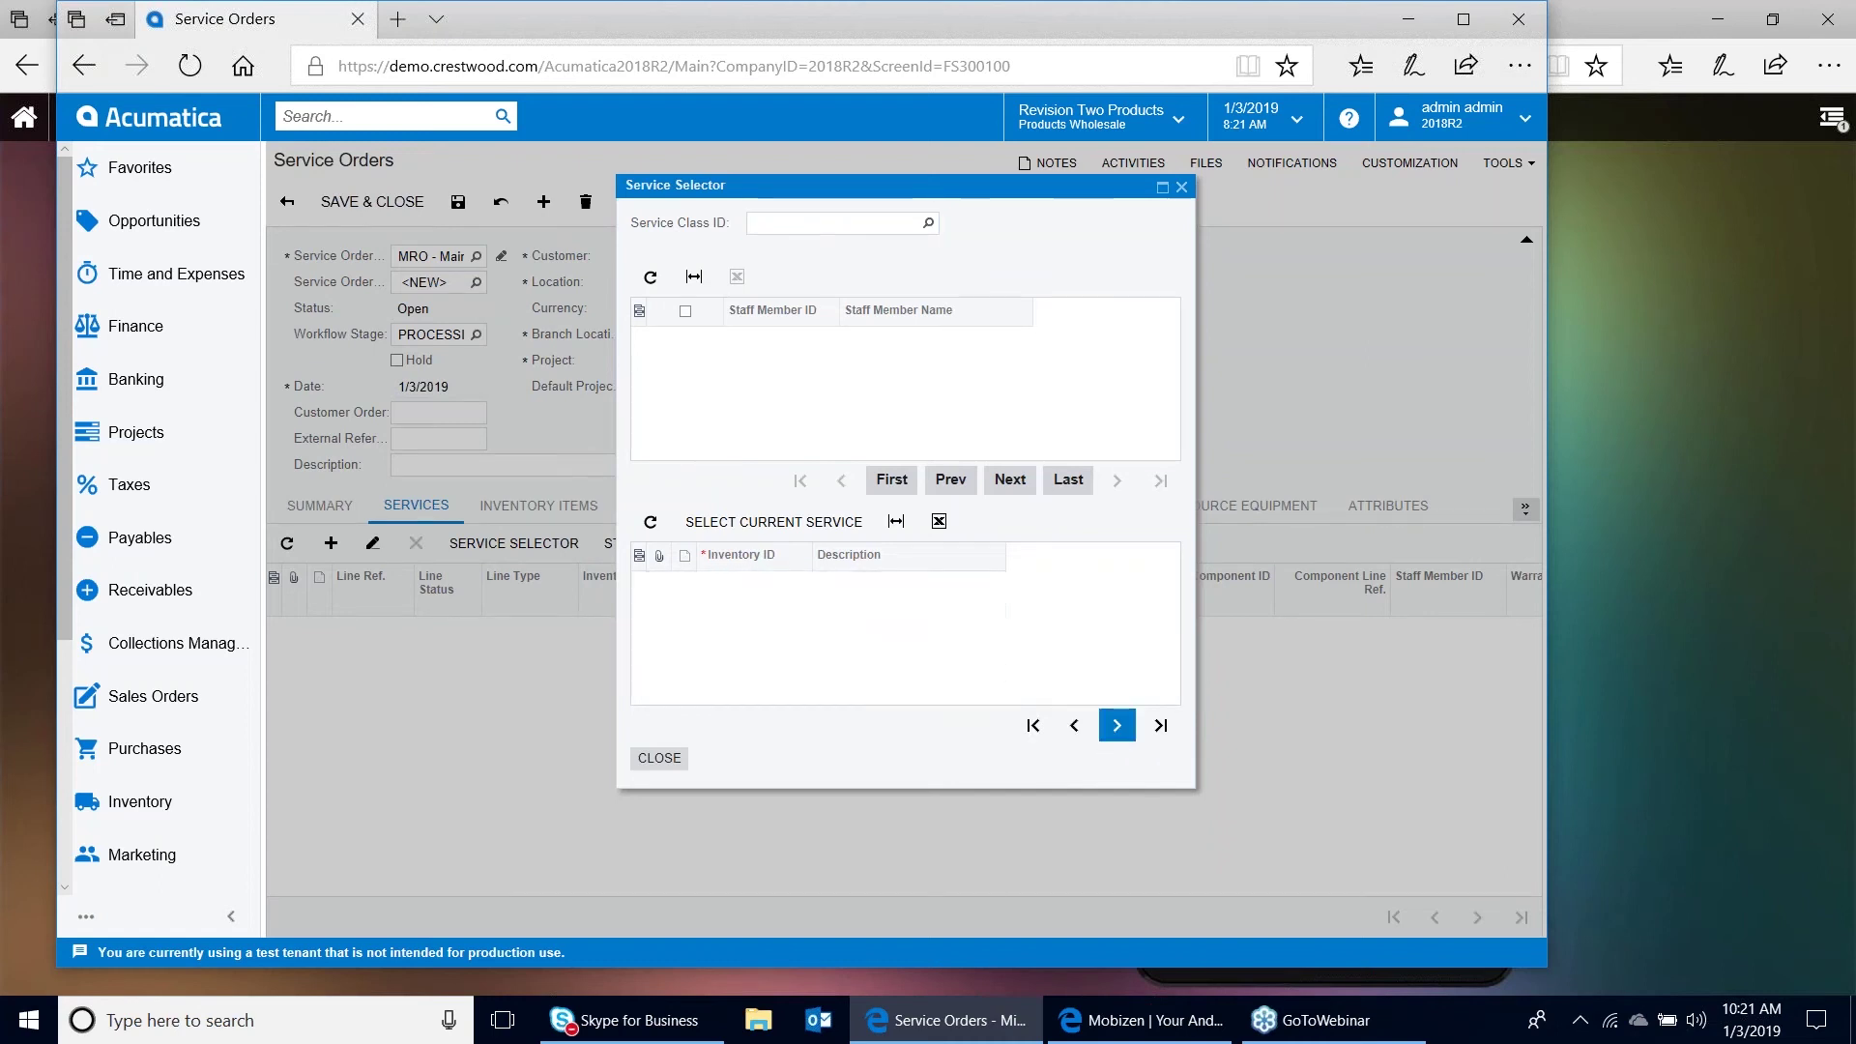
left_click(1117, 726)
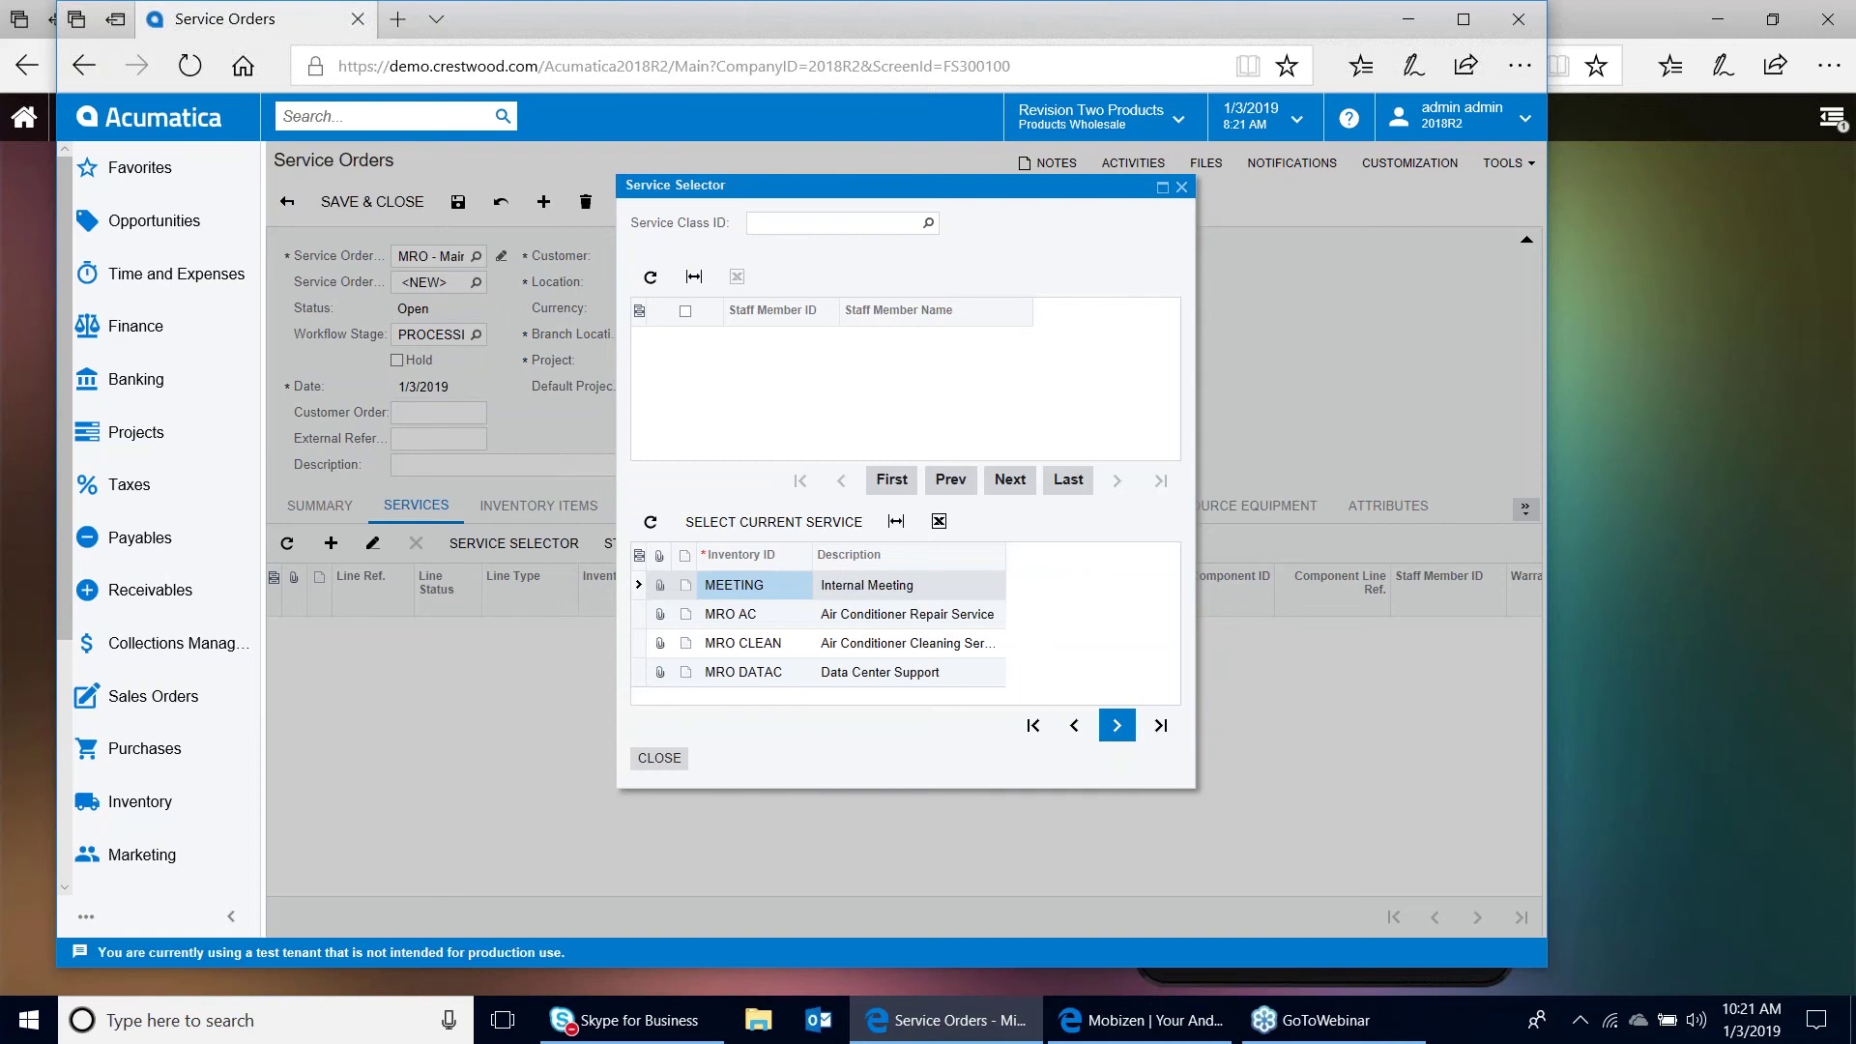
left_click(895, 619)
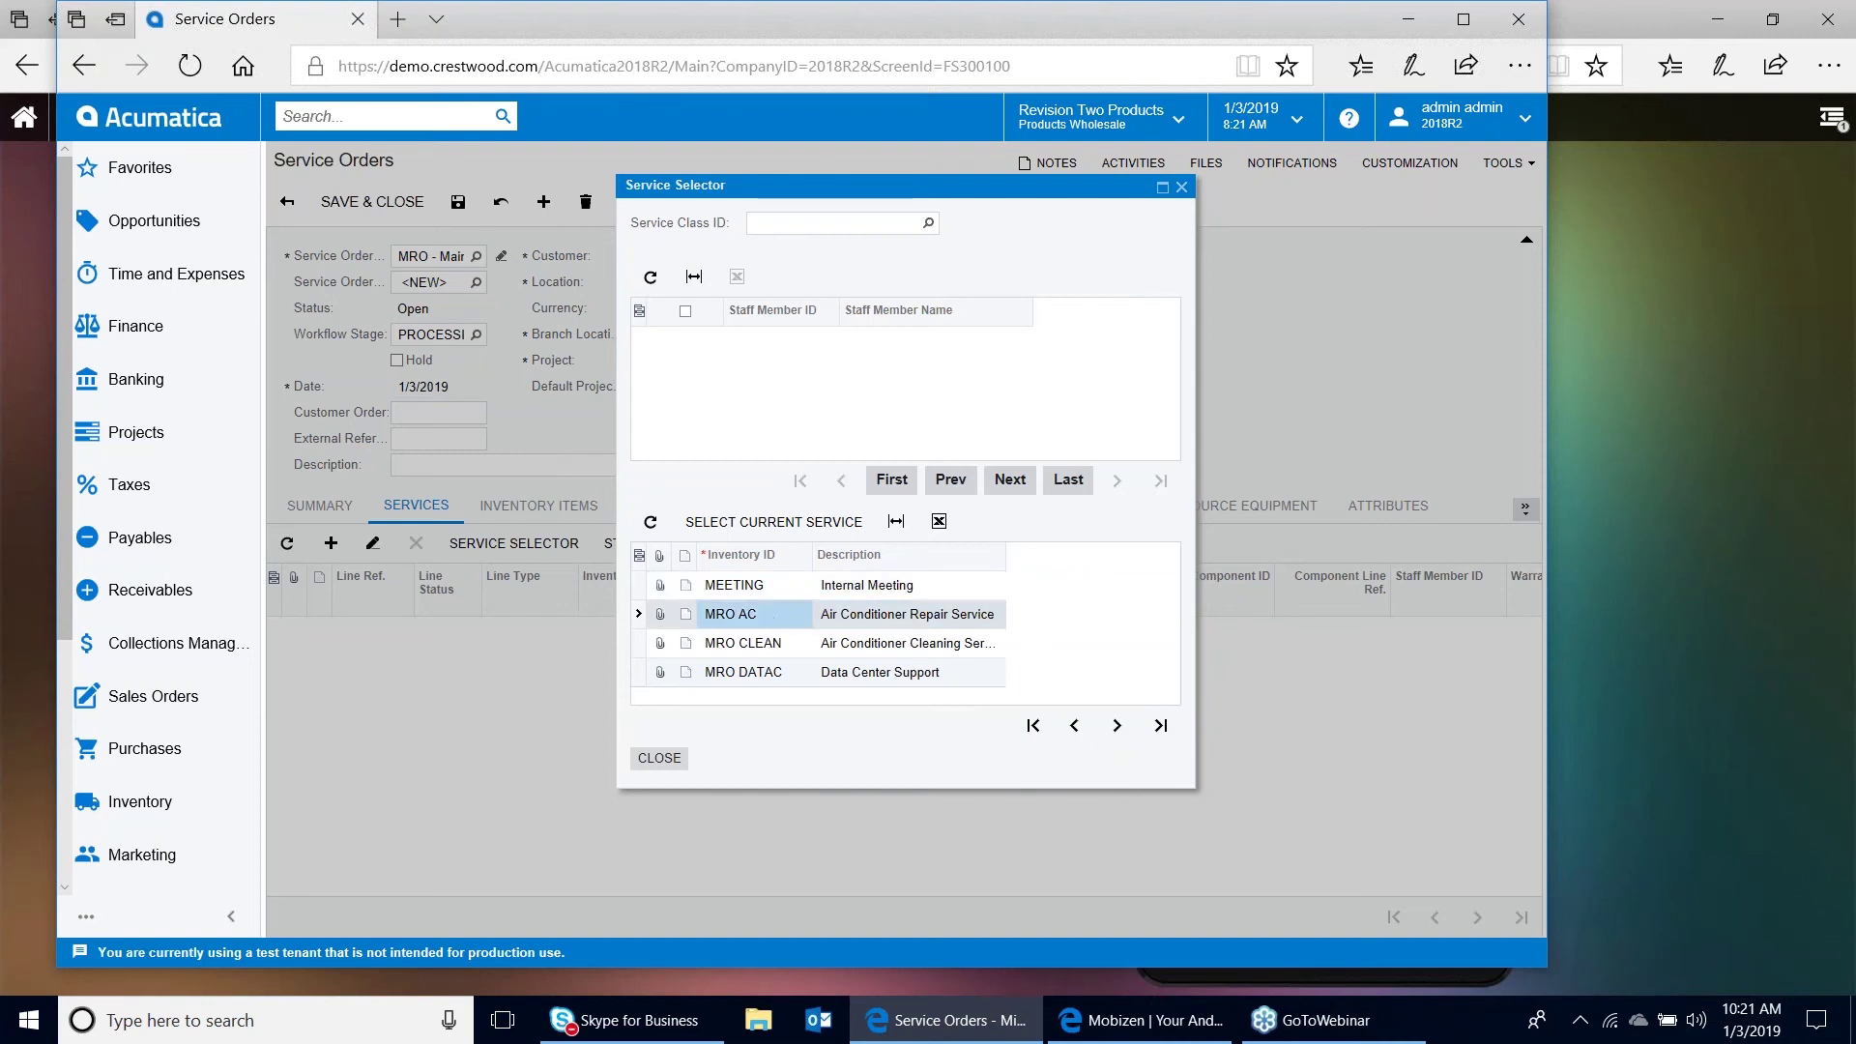
left_click(661, 759)
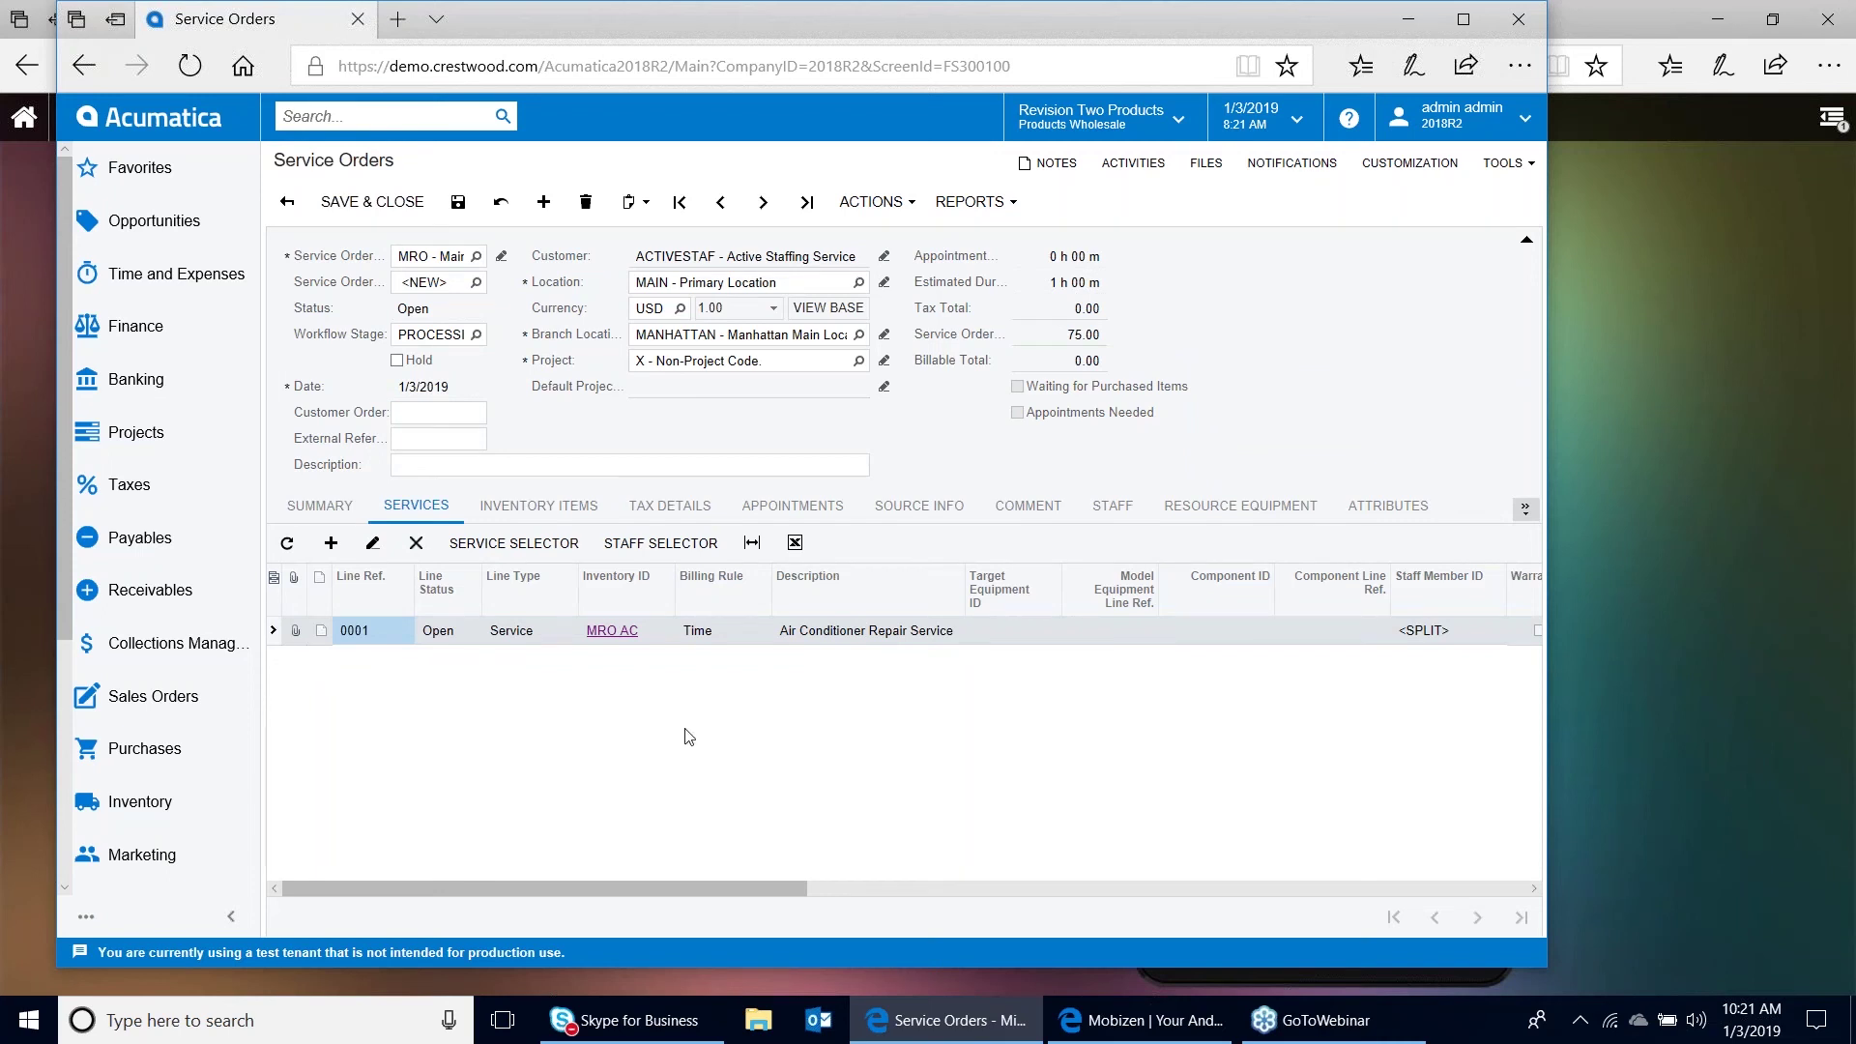
Set line 0001's target equipment to SME00009 and save service order 006308
left_click(1003, 630)
left_click(1002, 629)
left_click(1066, 629)
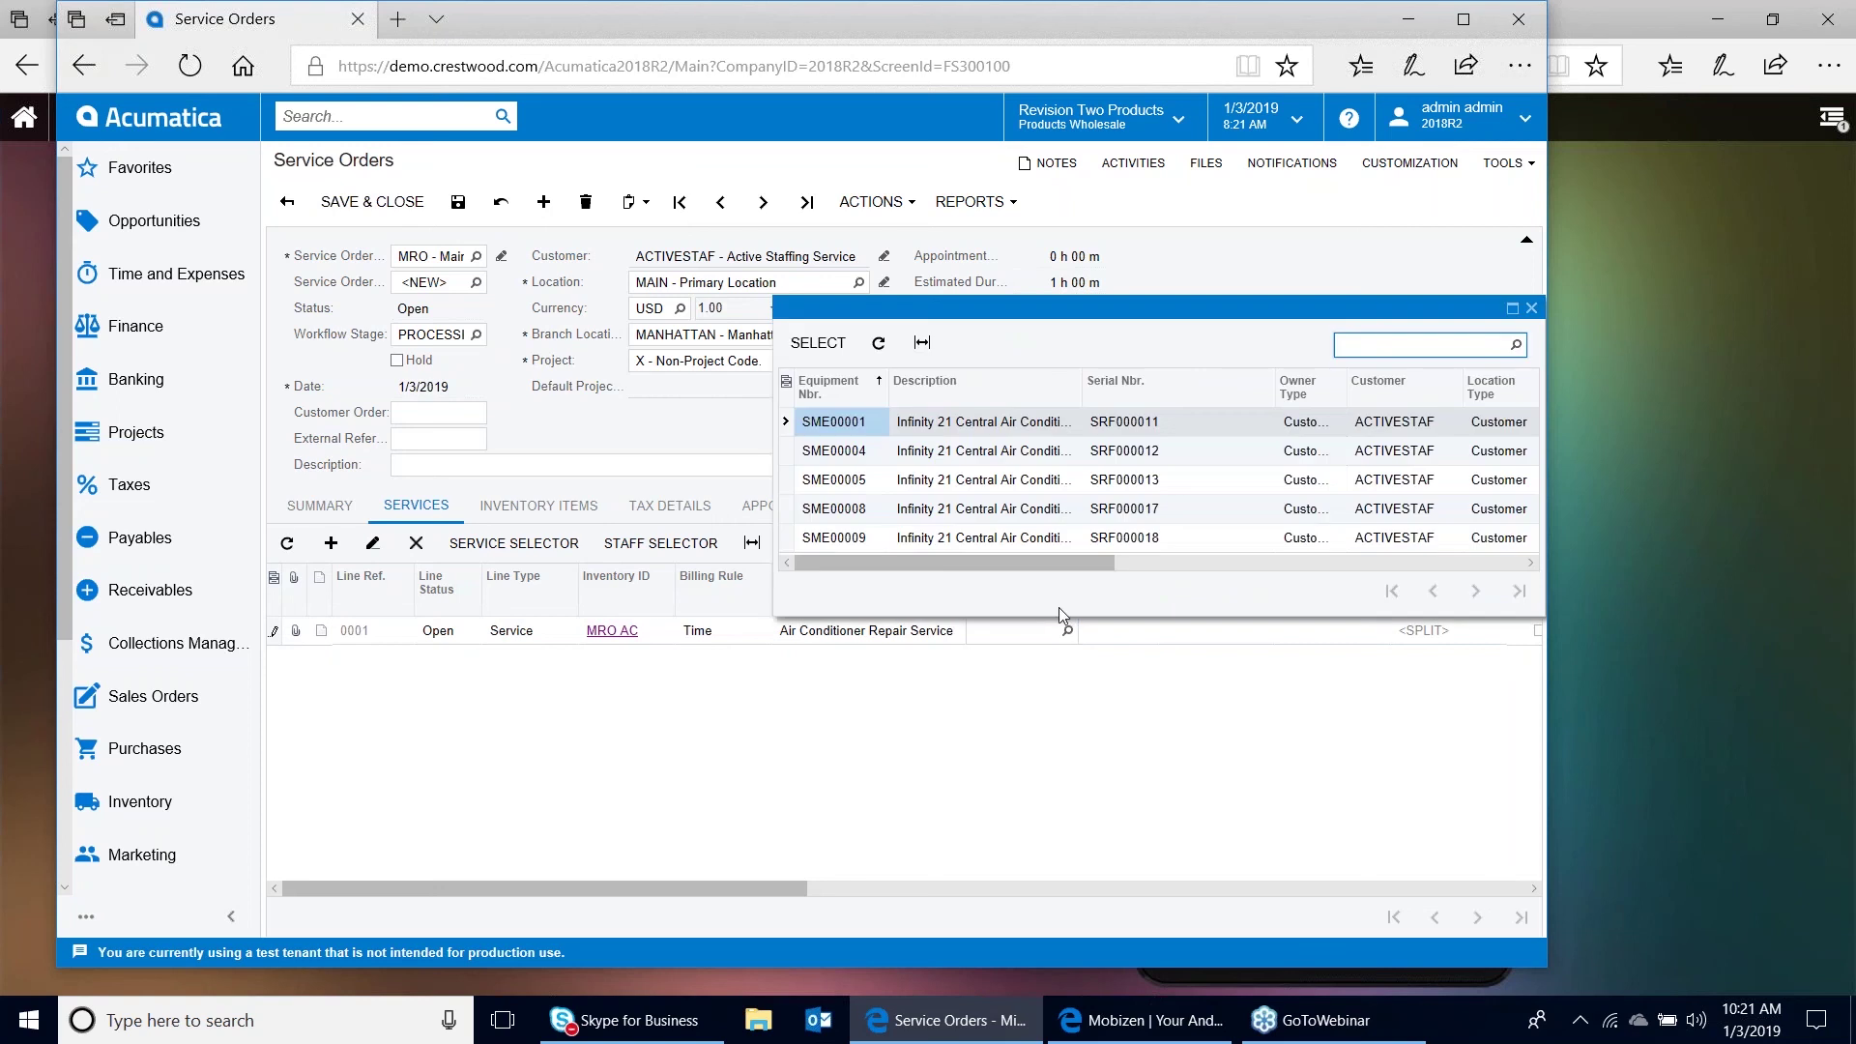
left_click(1127, 541)
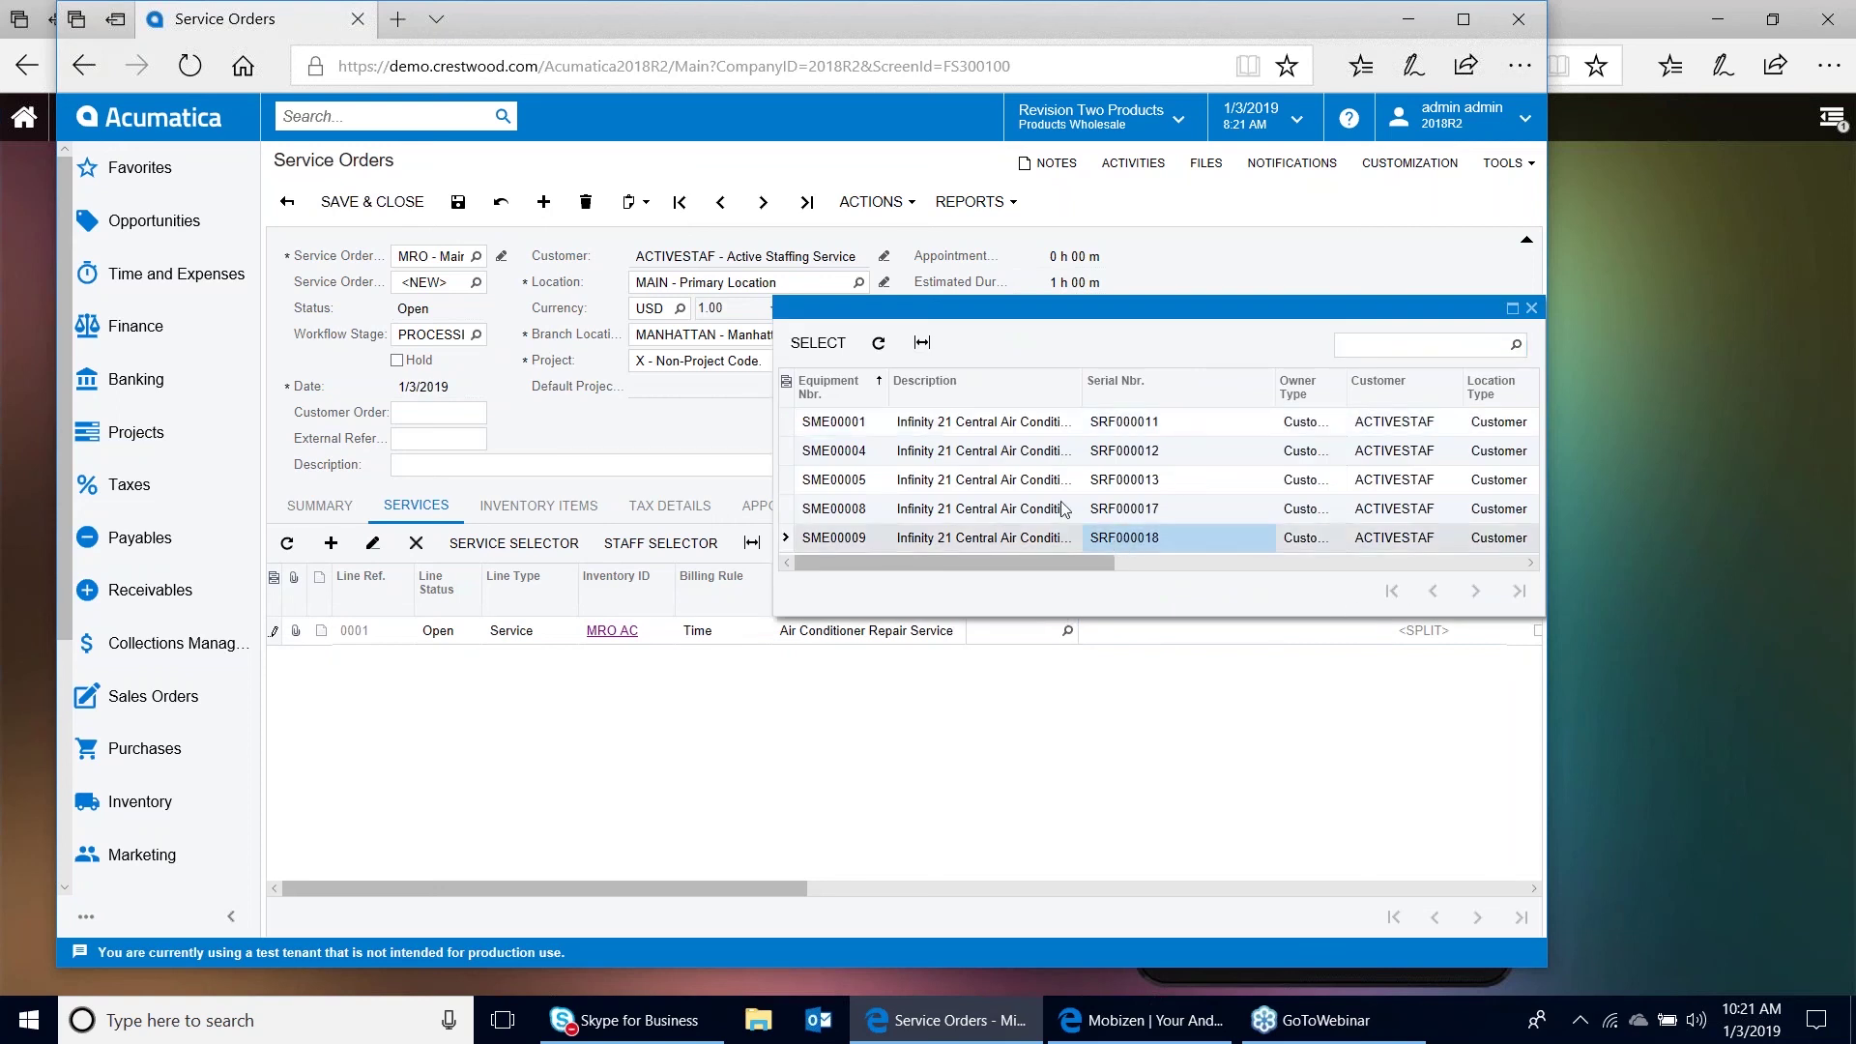
double_click(872, 537)
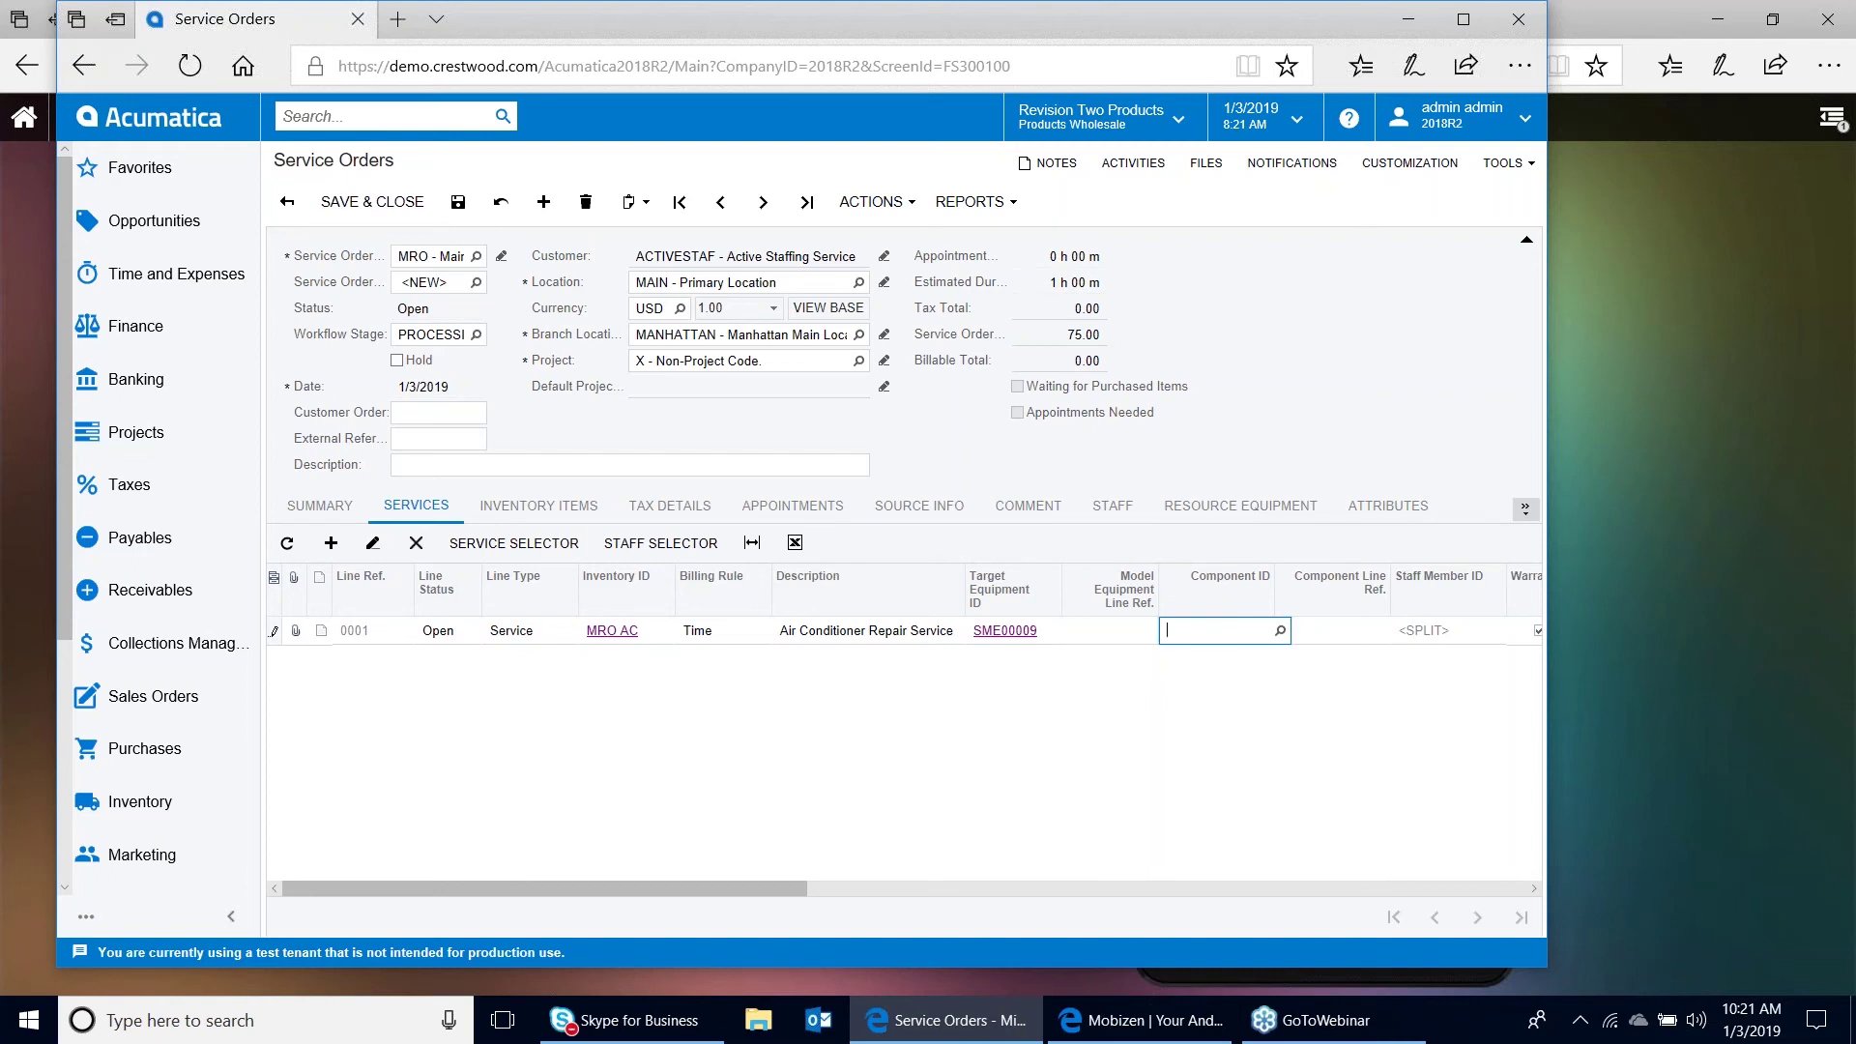
left_click(460, 207)
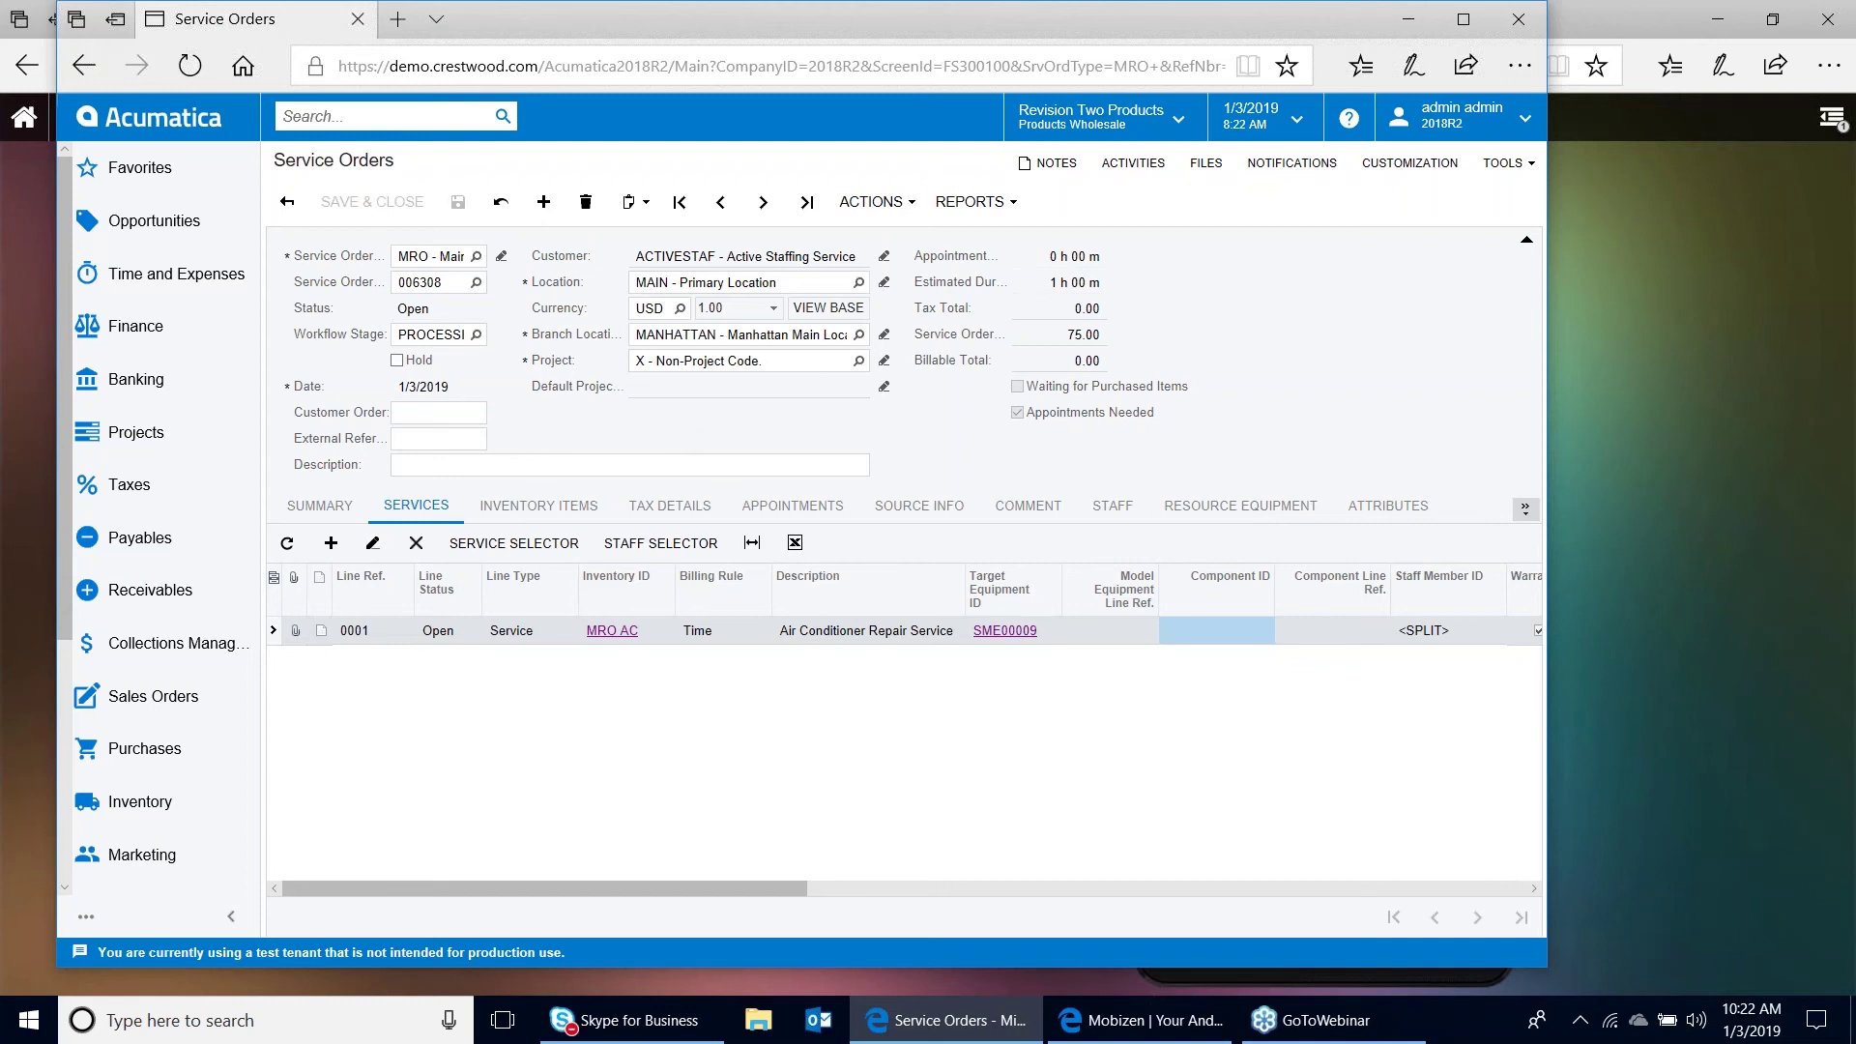
left_click(919, 205)
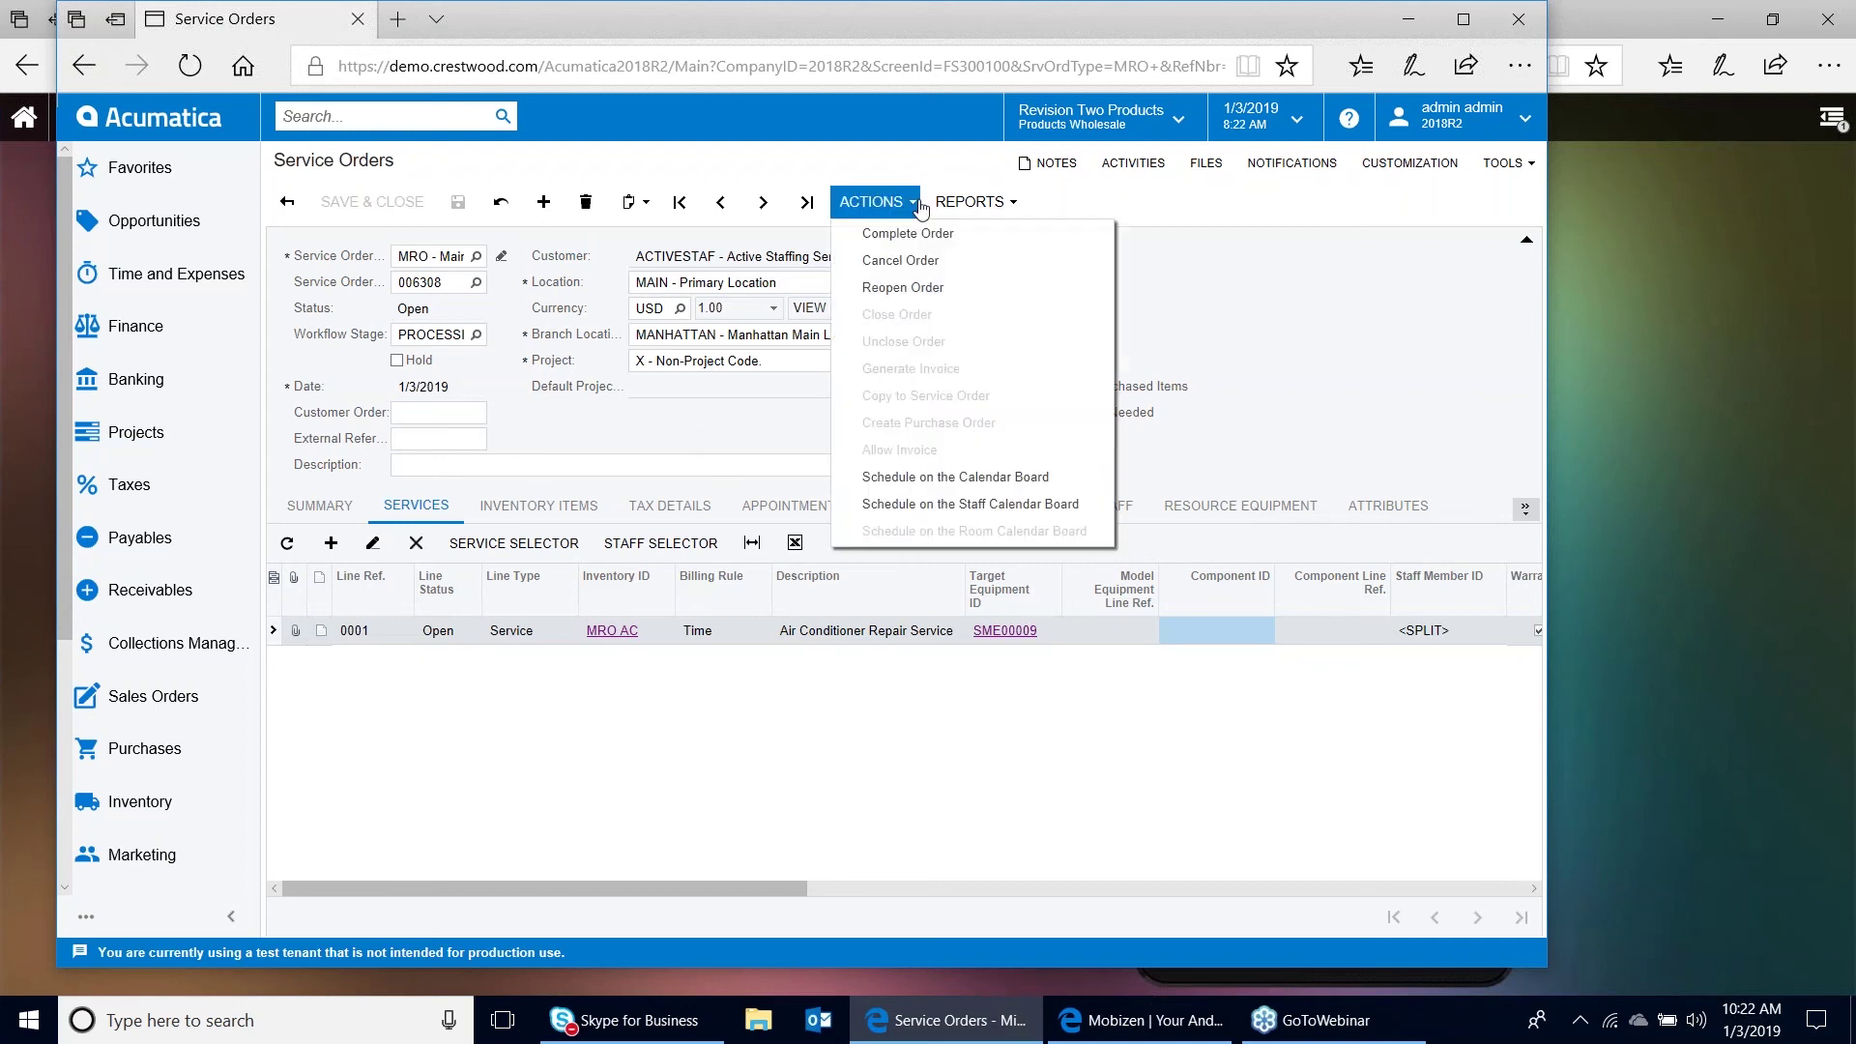
Schedule order 006308 on the Calendar Board at 10:00 AM on Jan 04, 2019
left_click(956, 476)
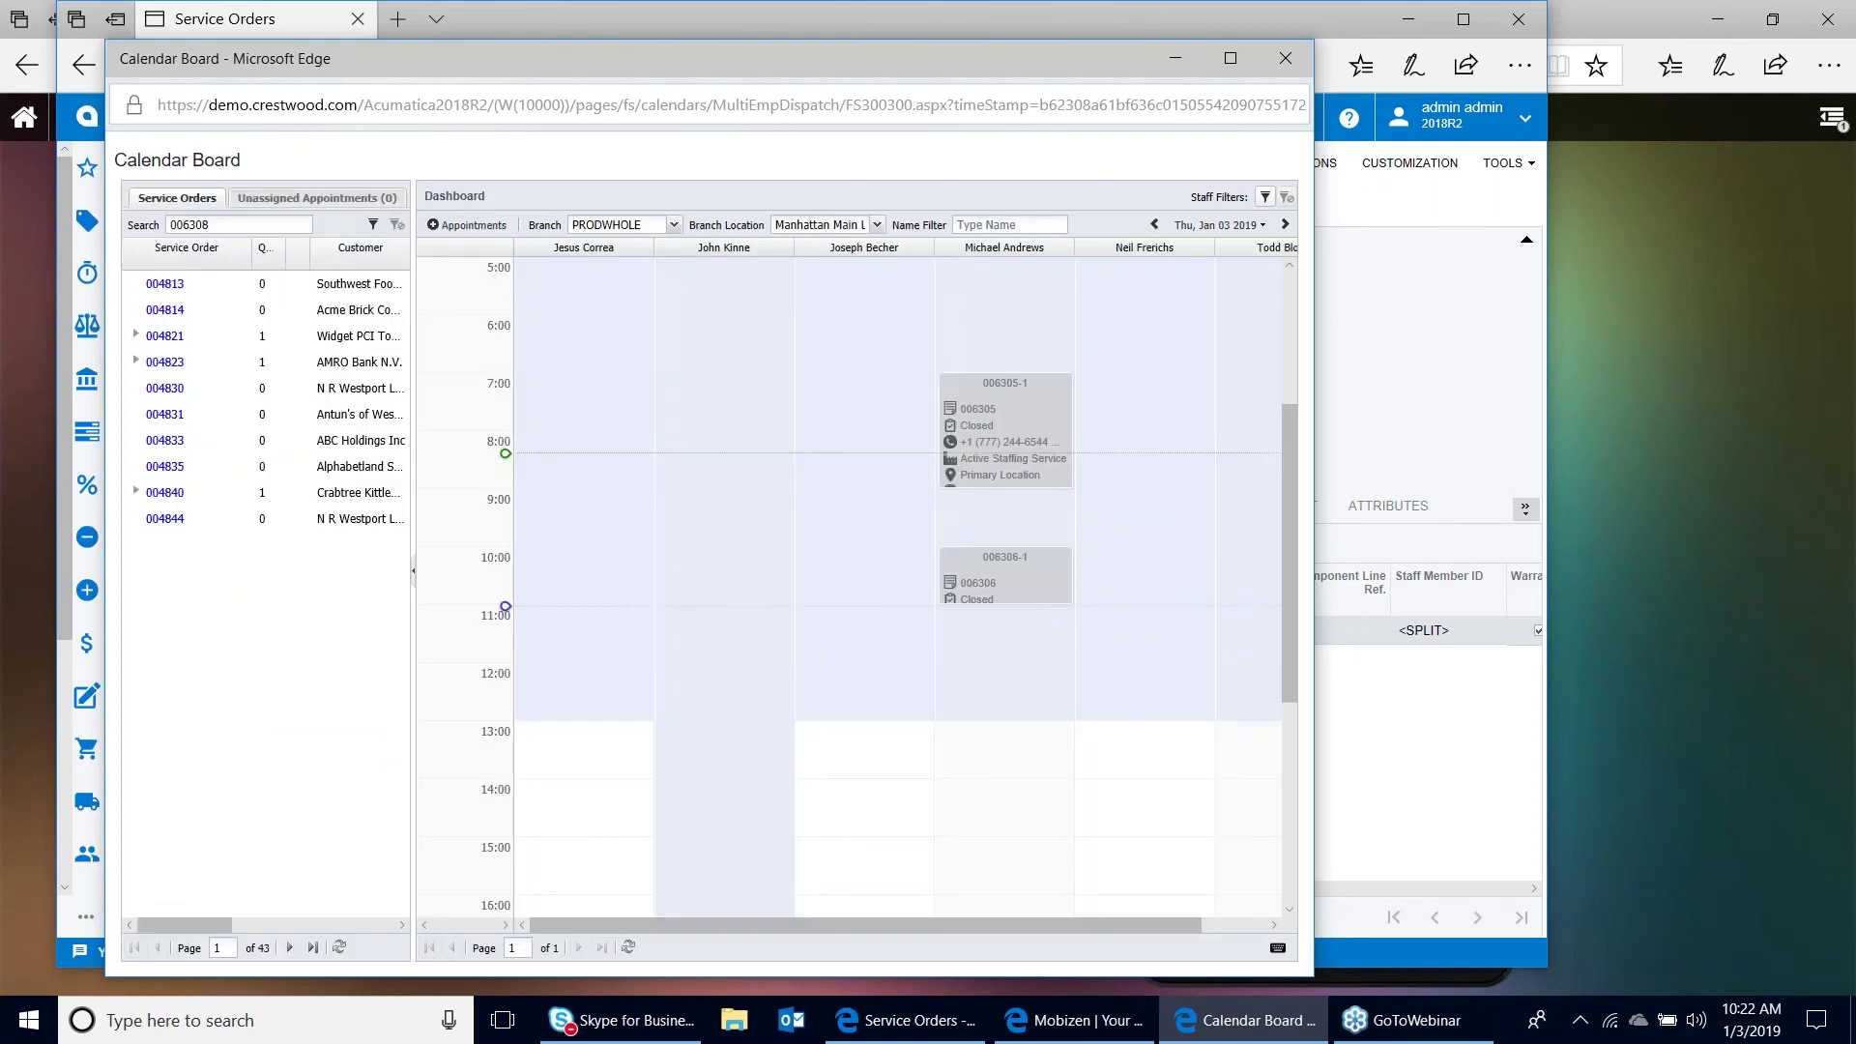
left_click(1285, 224)
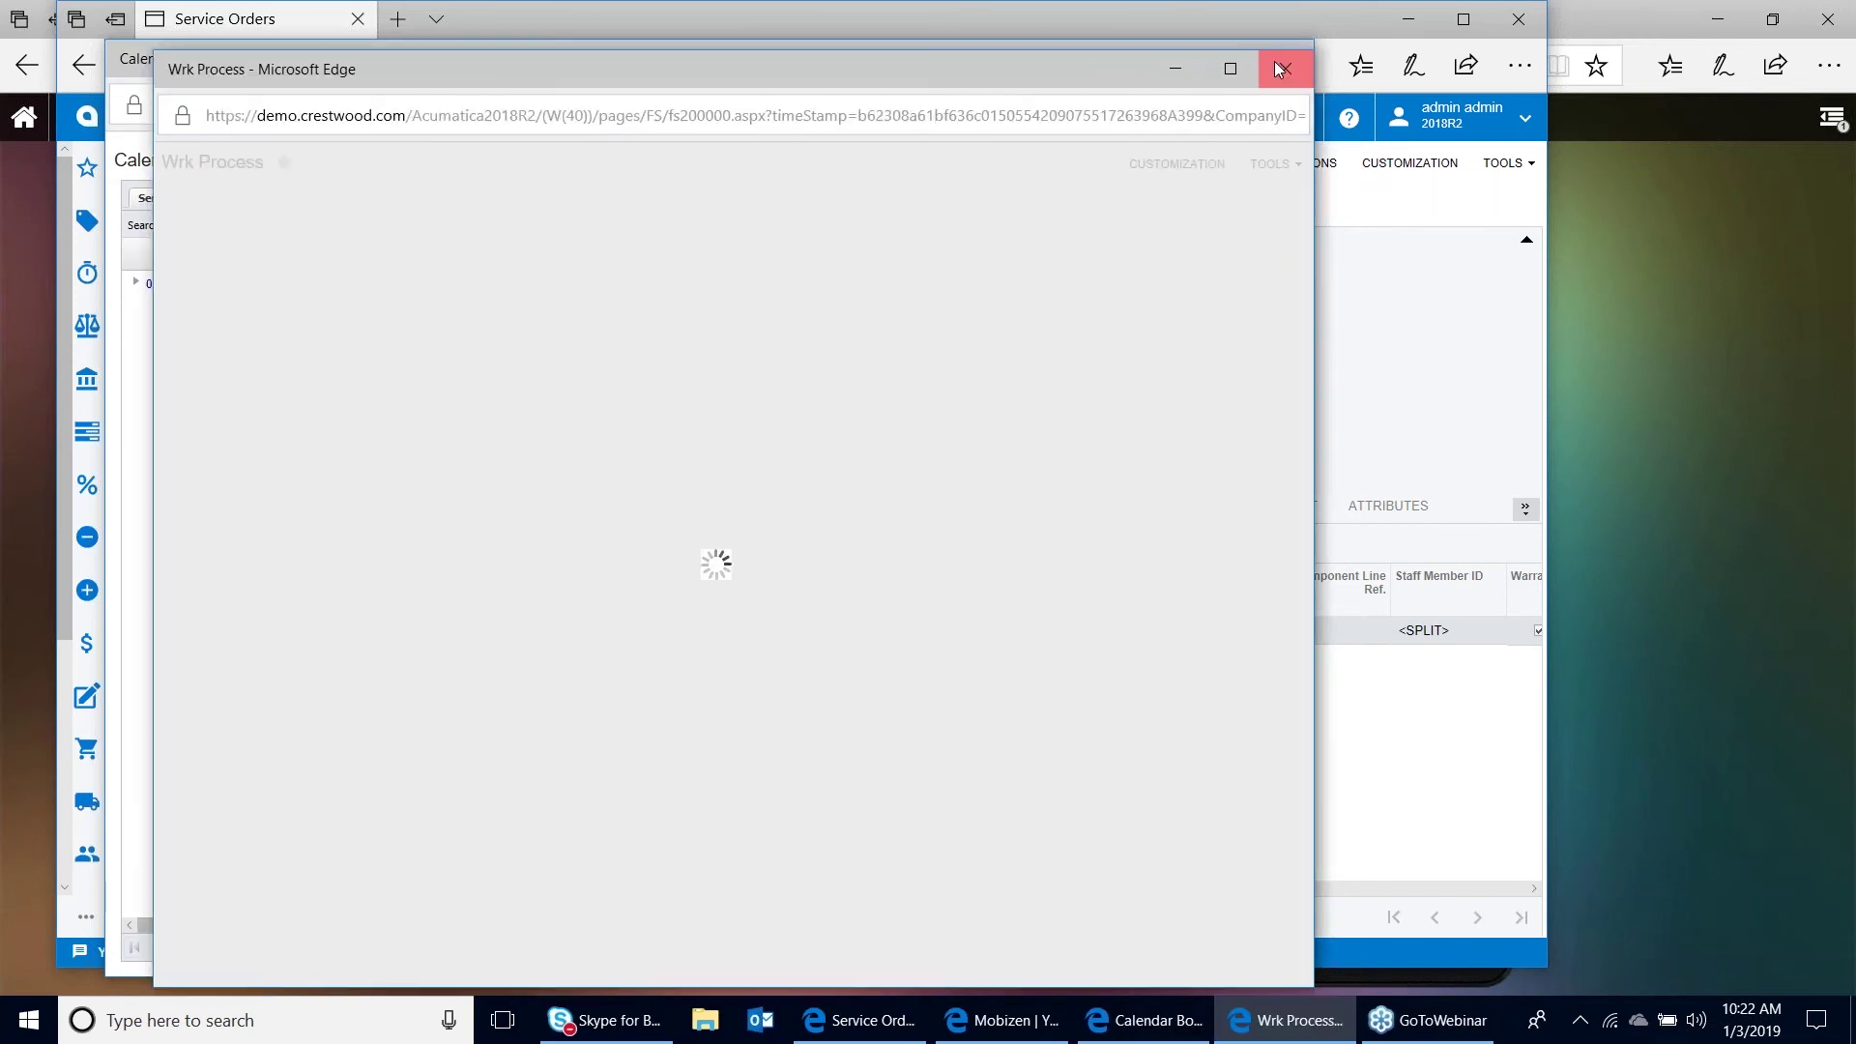
left_click(1281, 68)
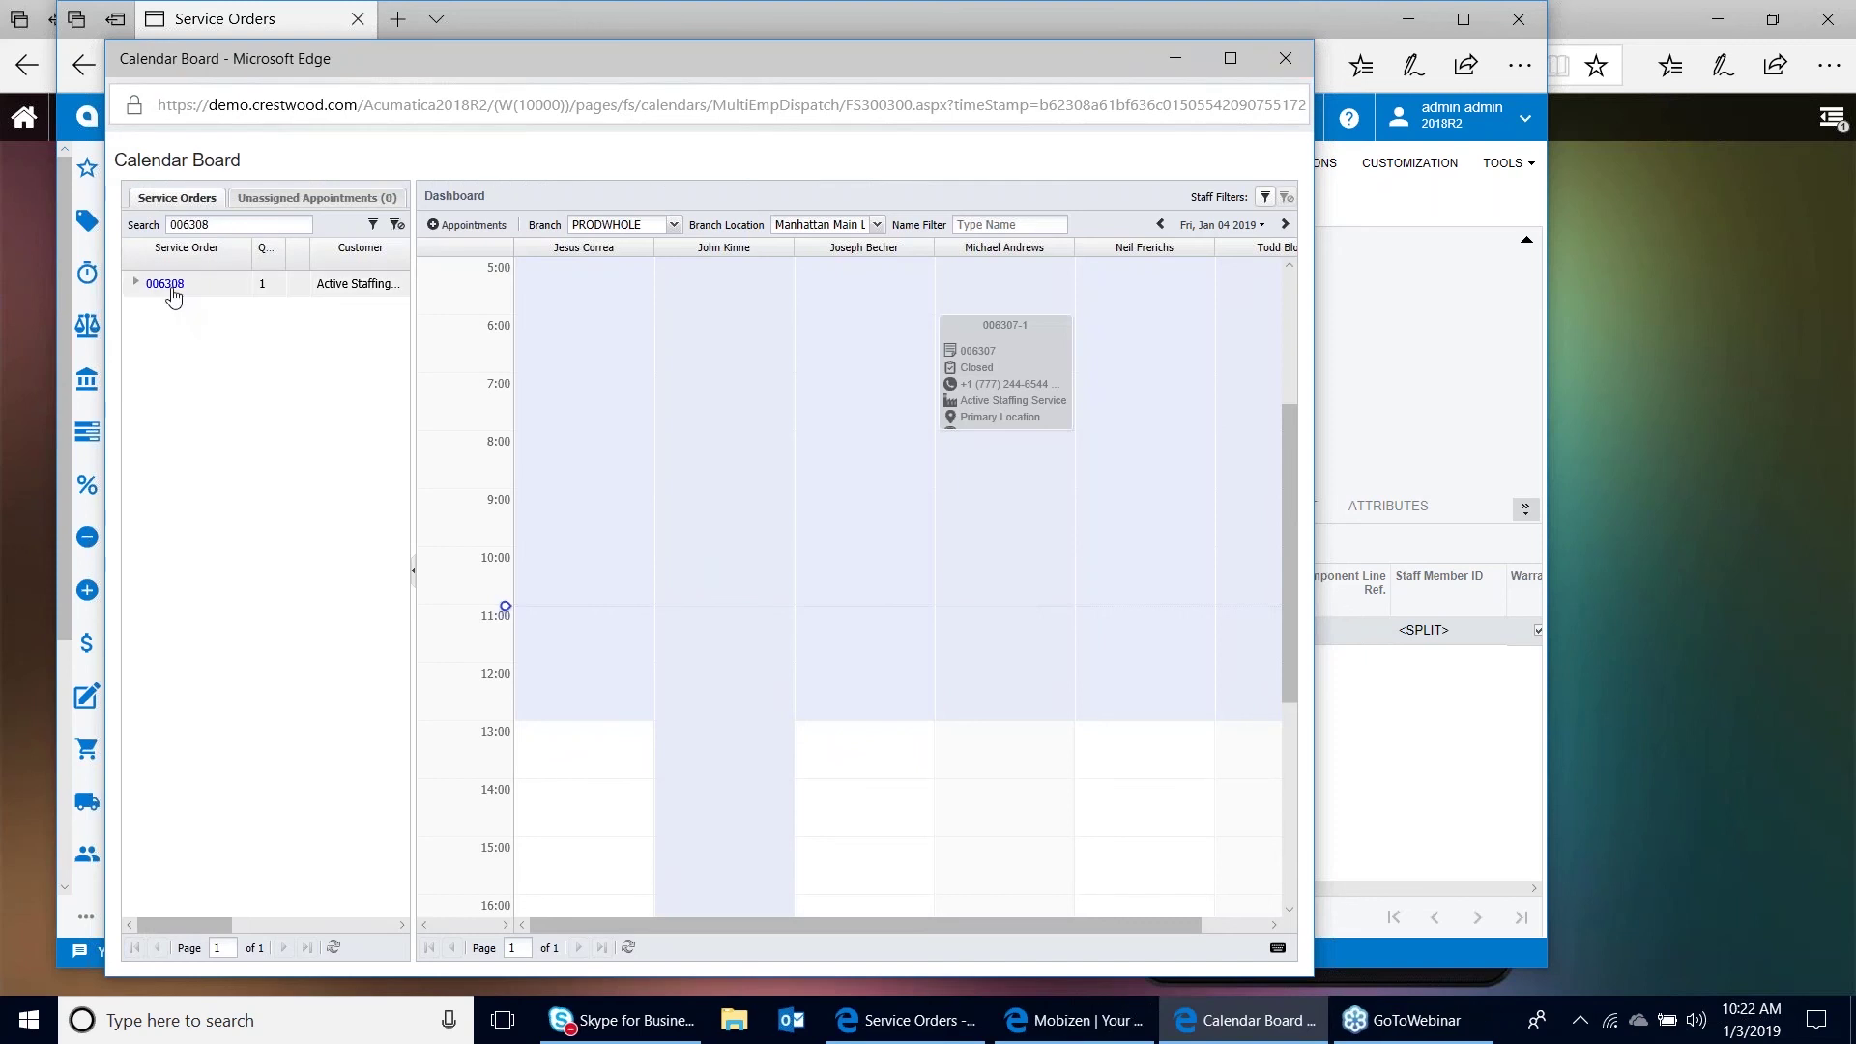
left_click_drag(173, 297, 937, 542)
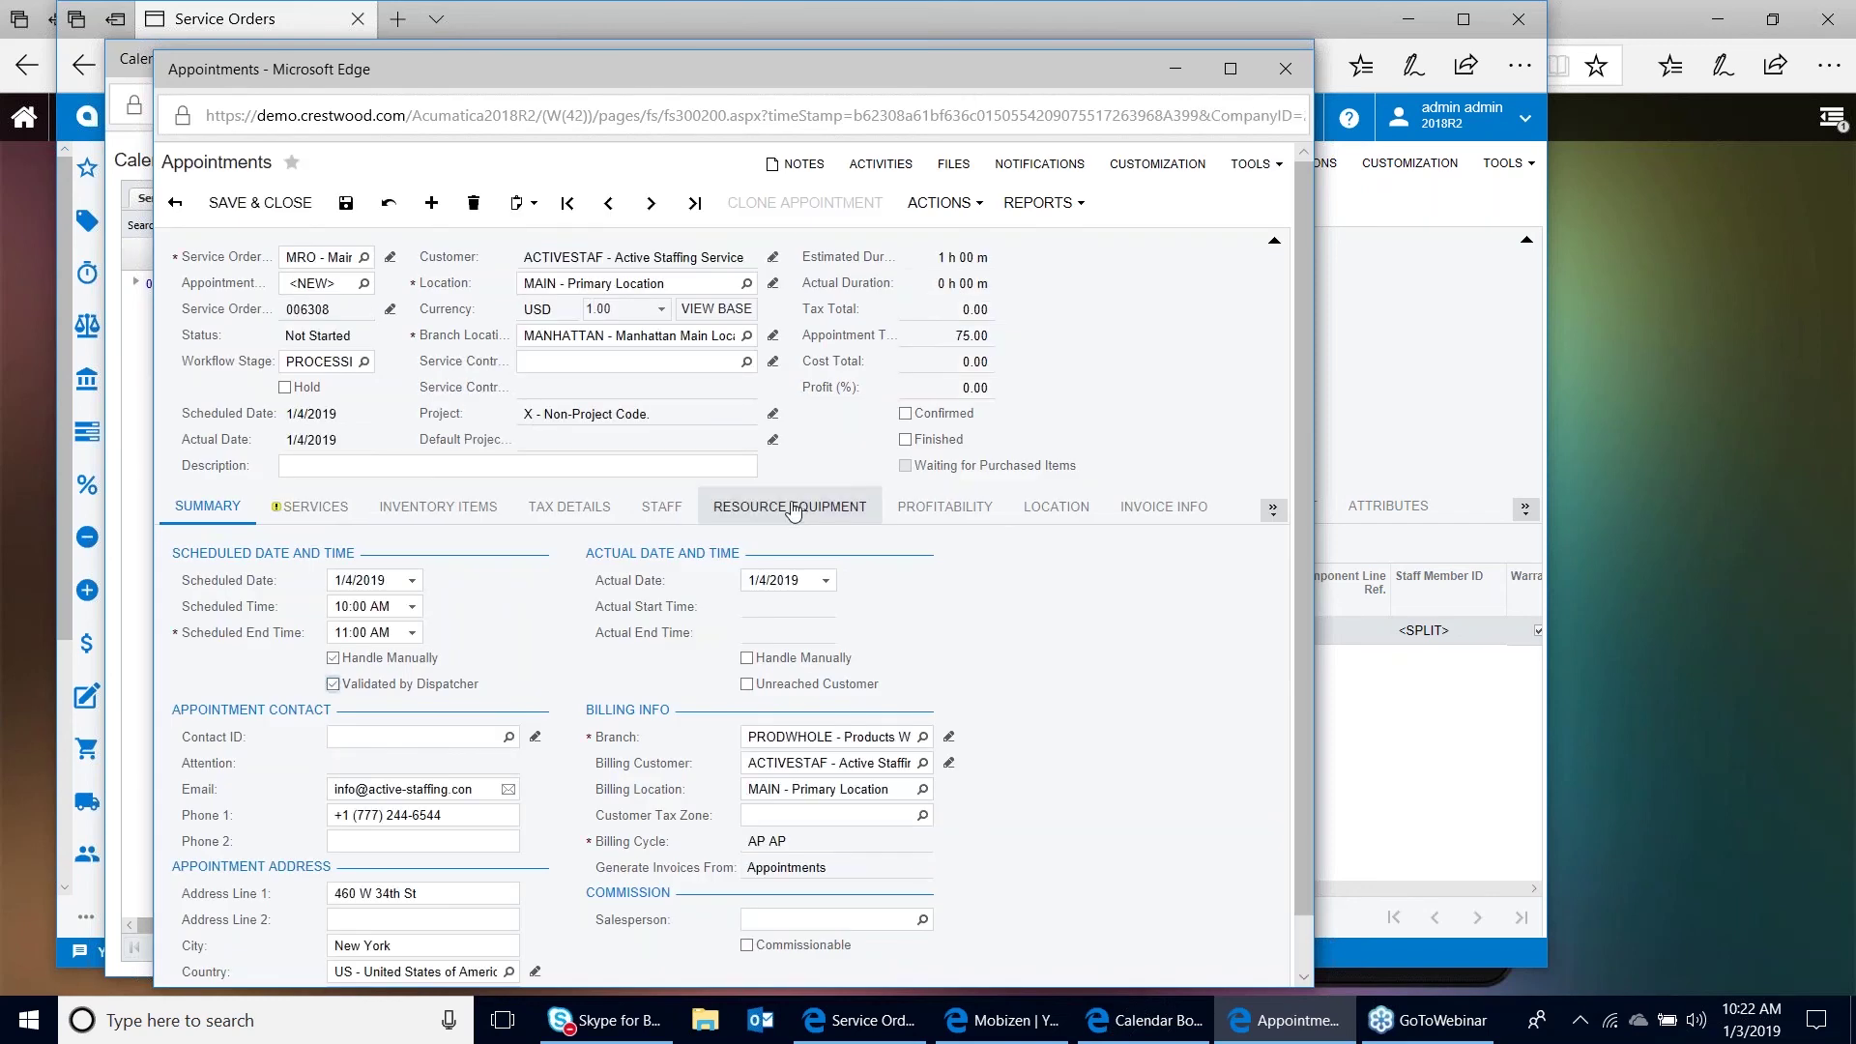
Confirm and save appointment 006308-1, emailing confirmations to the customer and staff member
left_click(906, 415)
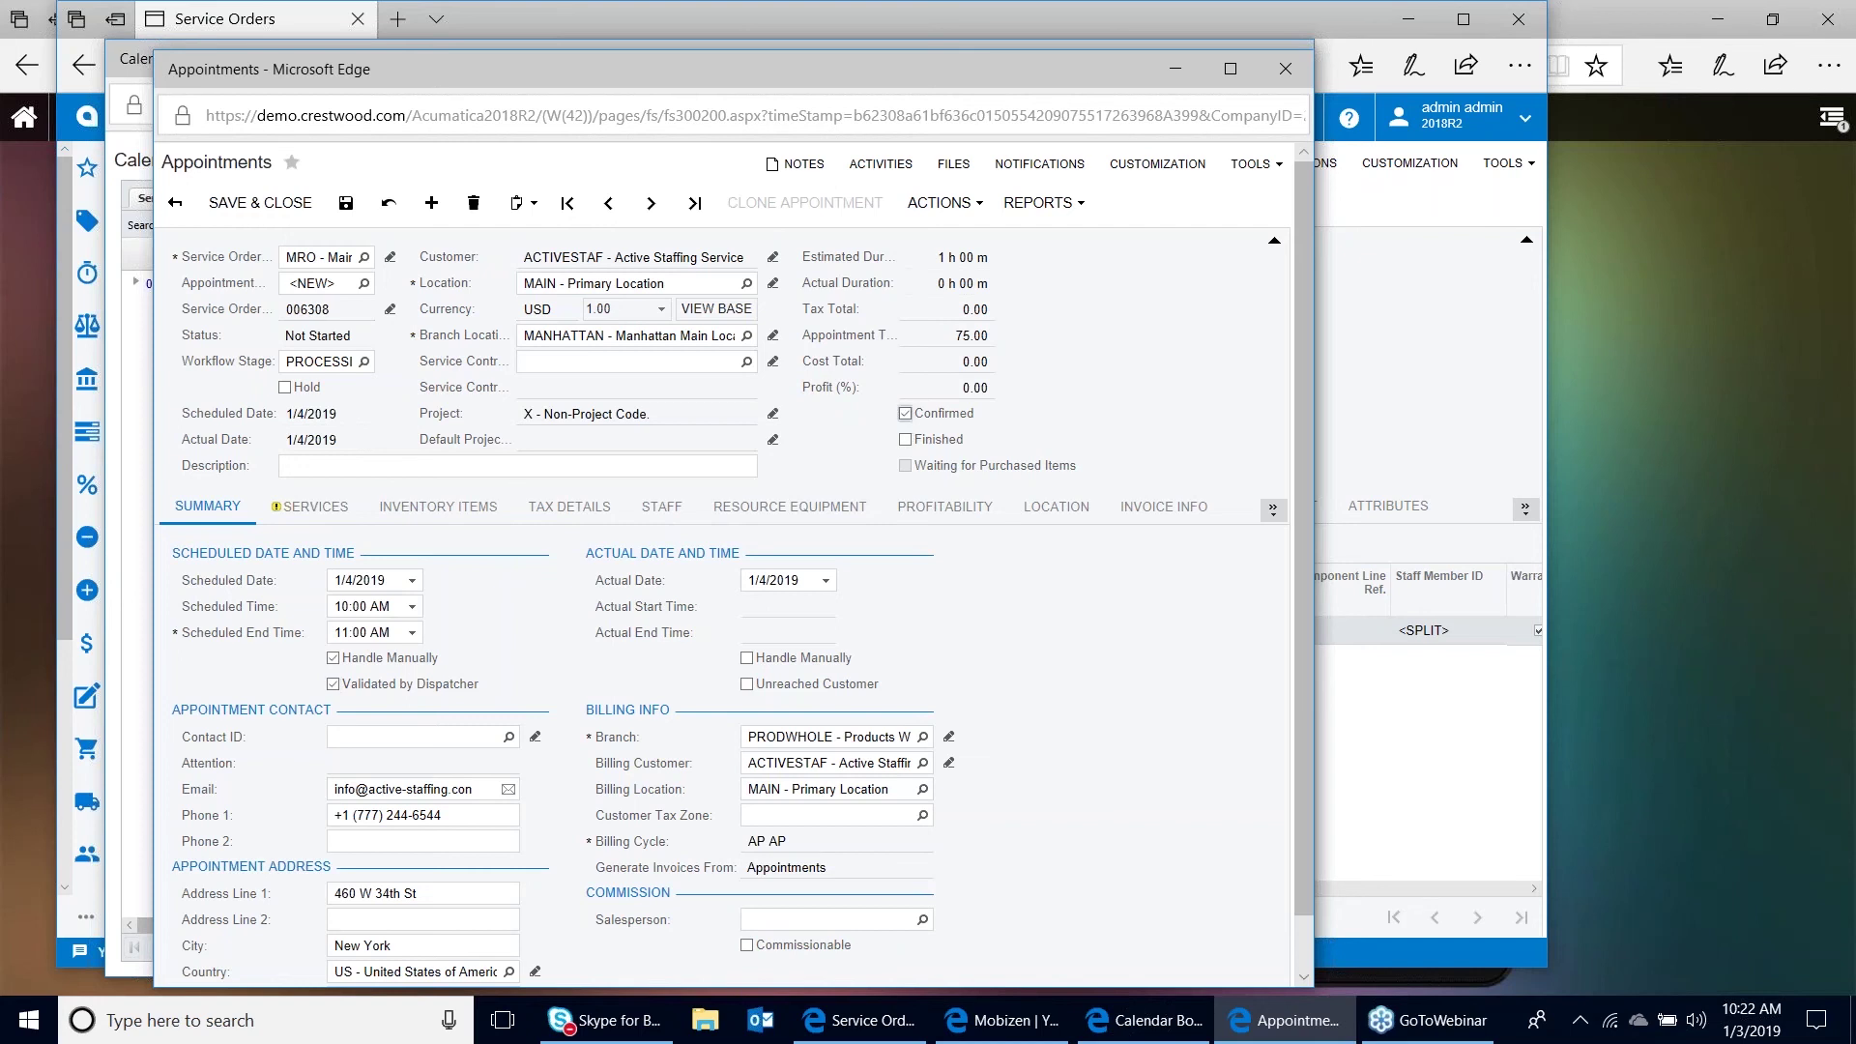
left_click(346, 205)
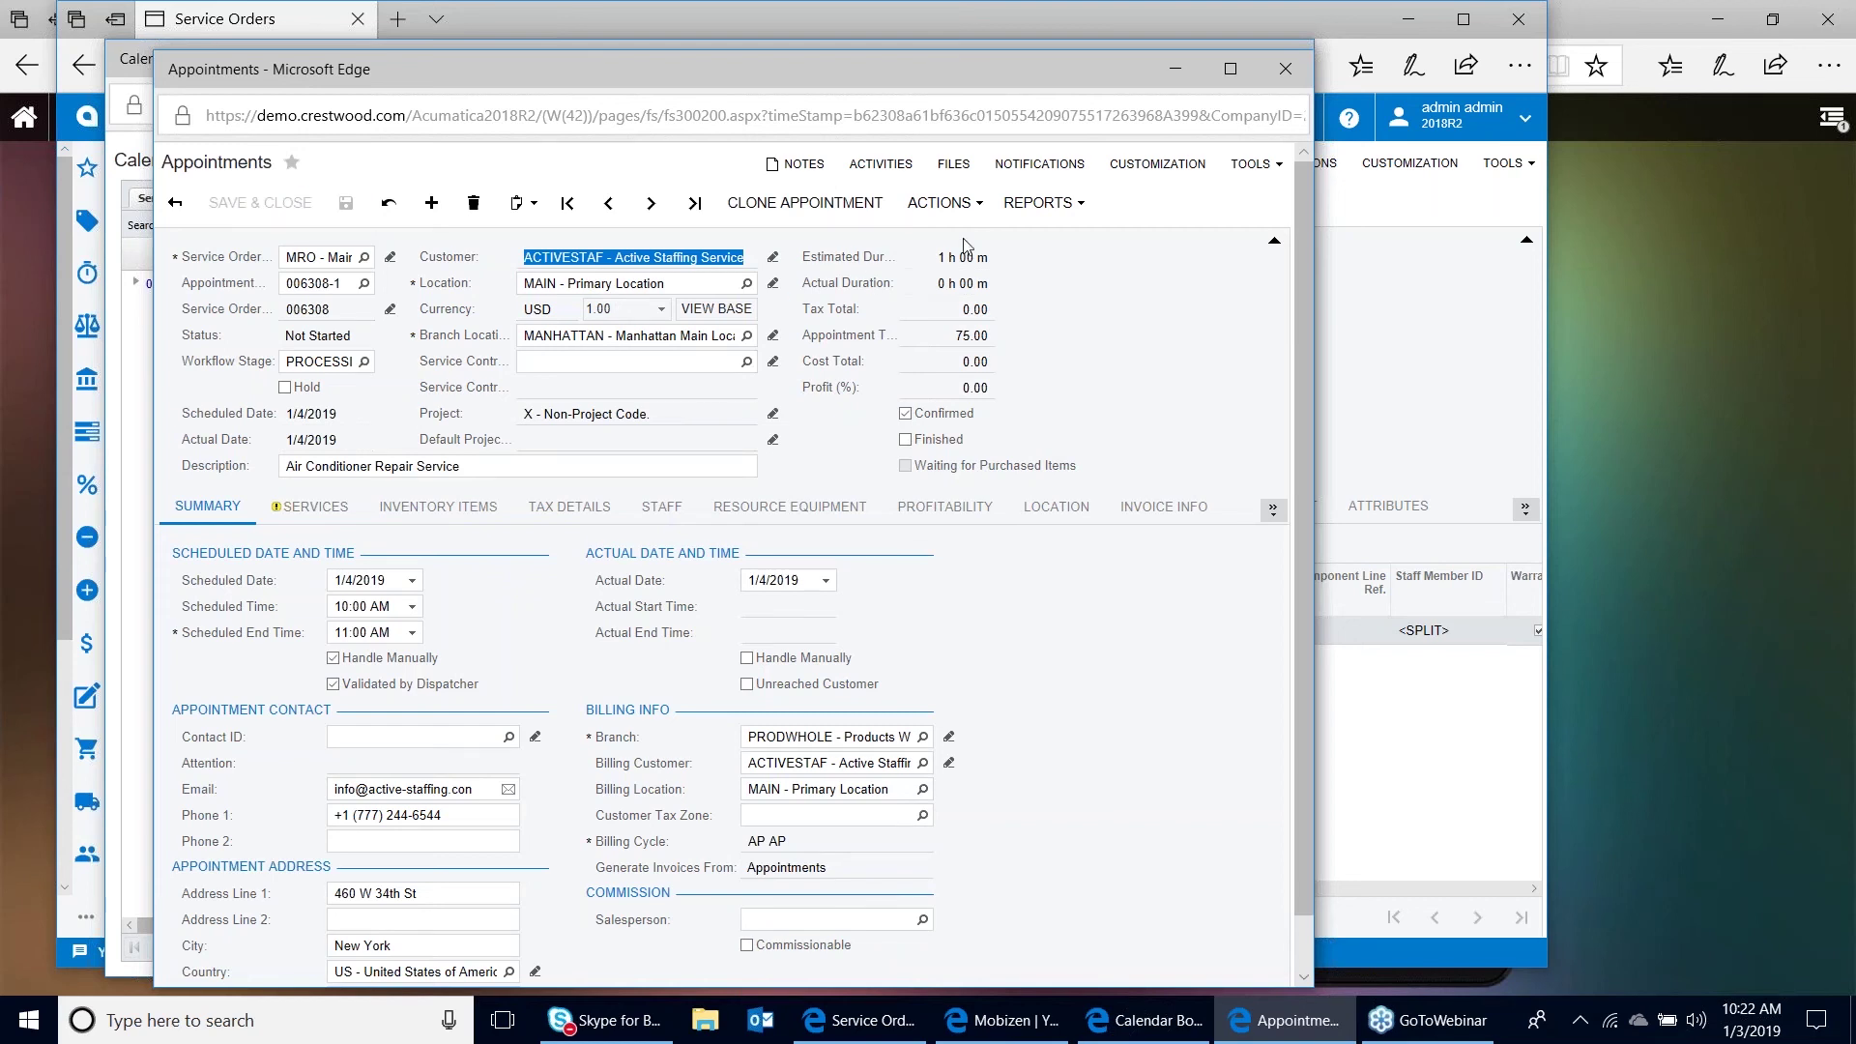
left_click(981, 210)
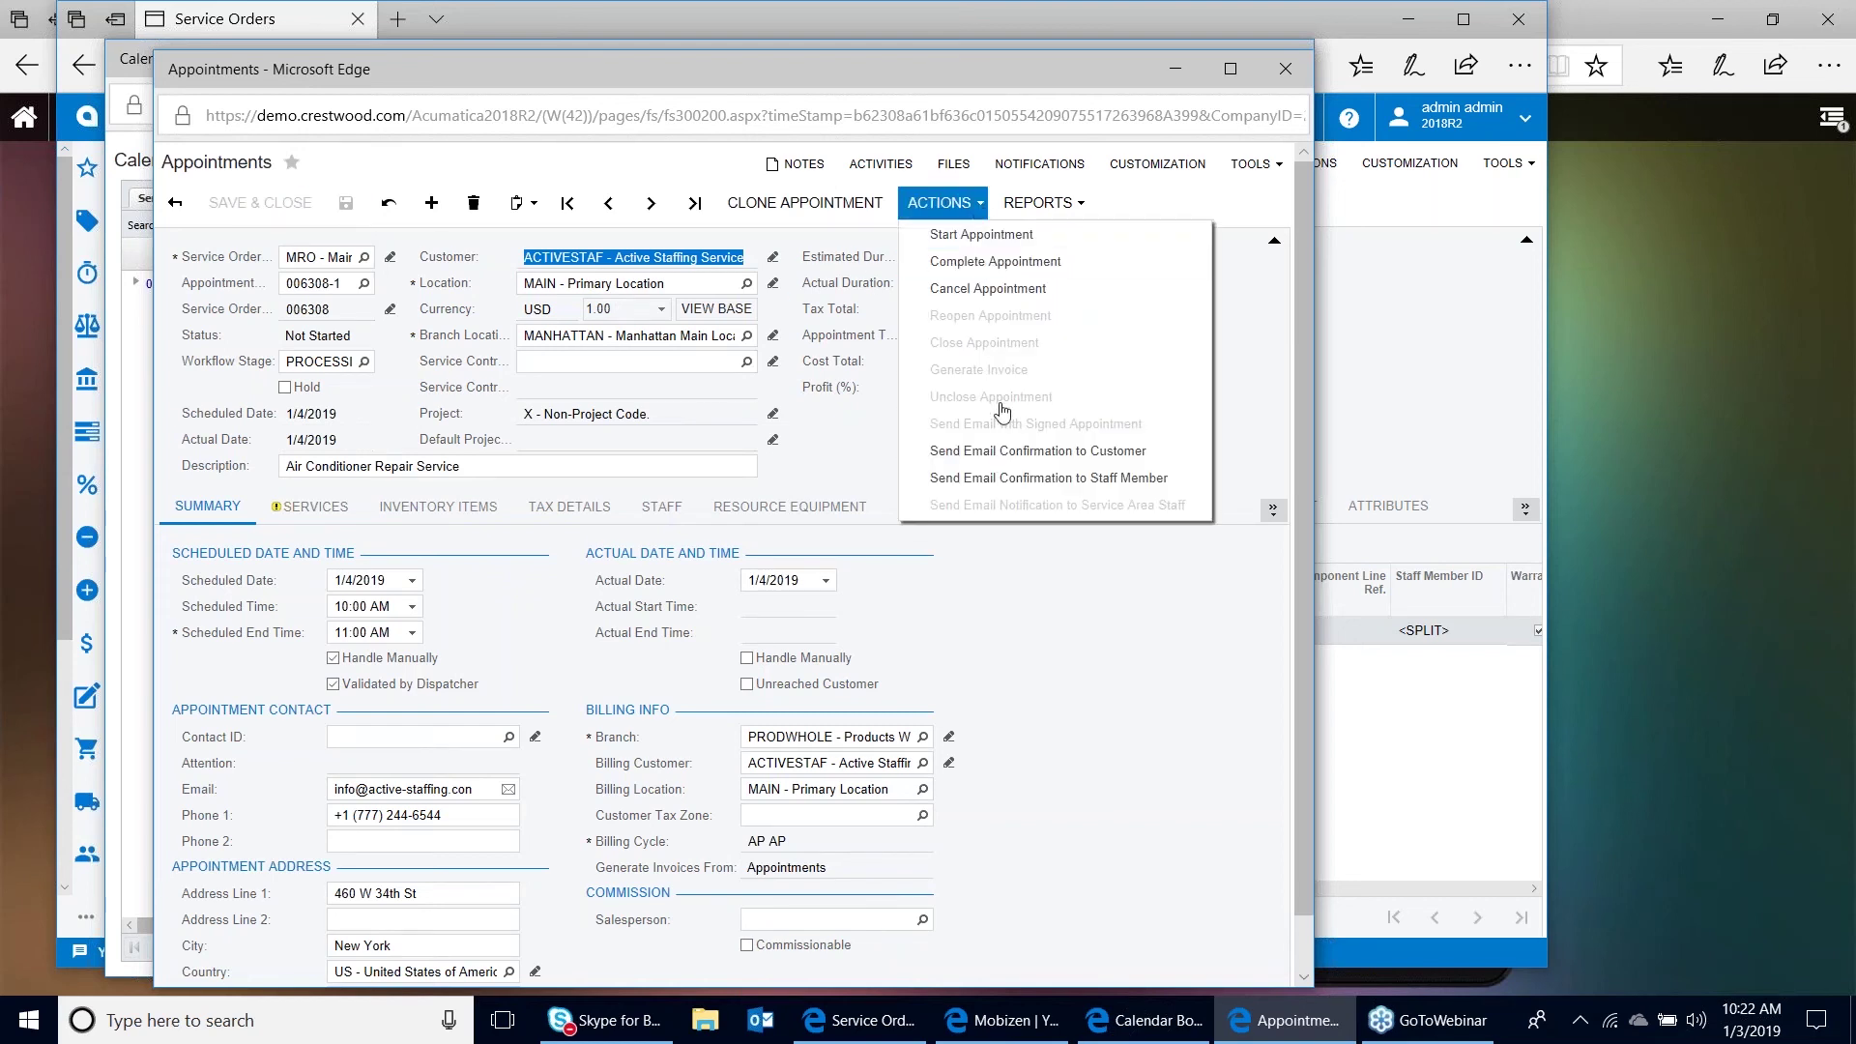
left_click(1013, 452)
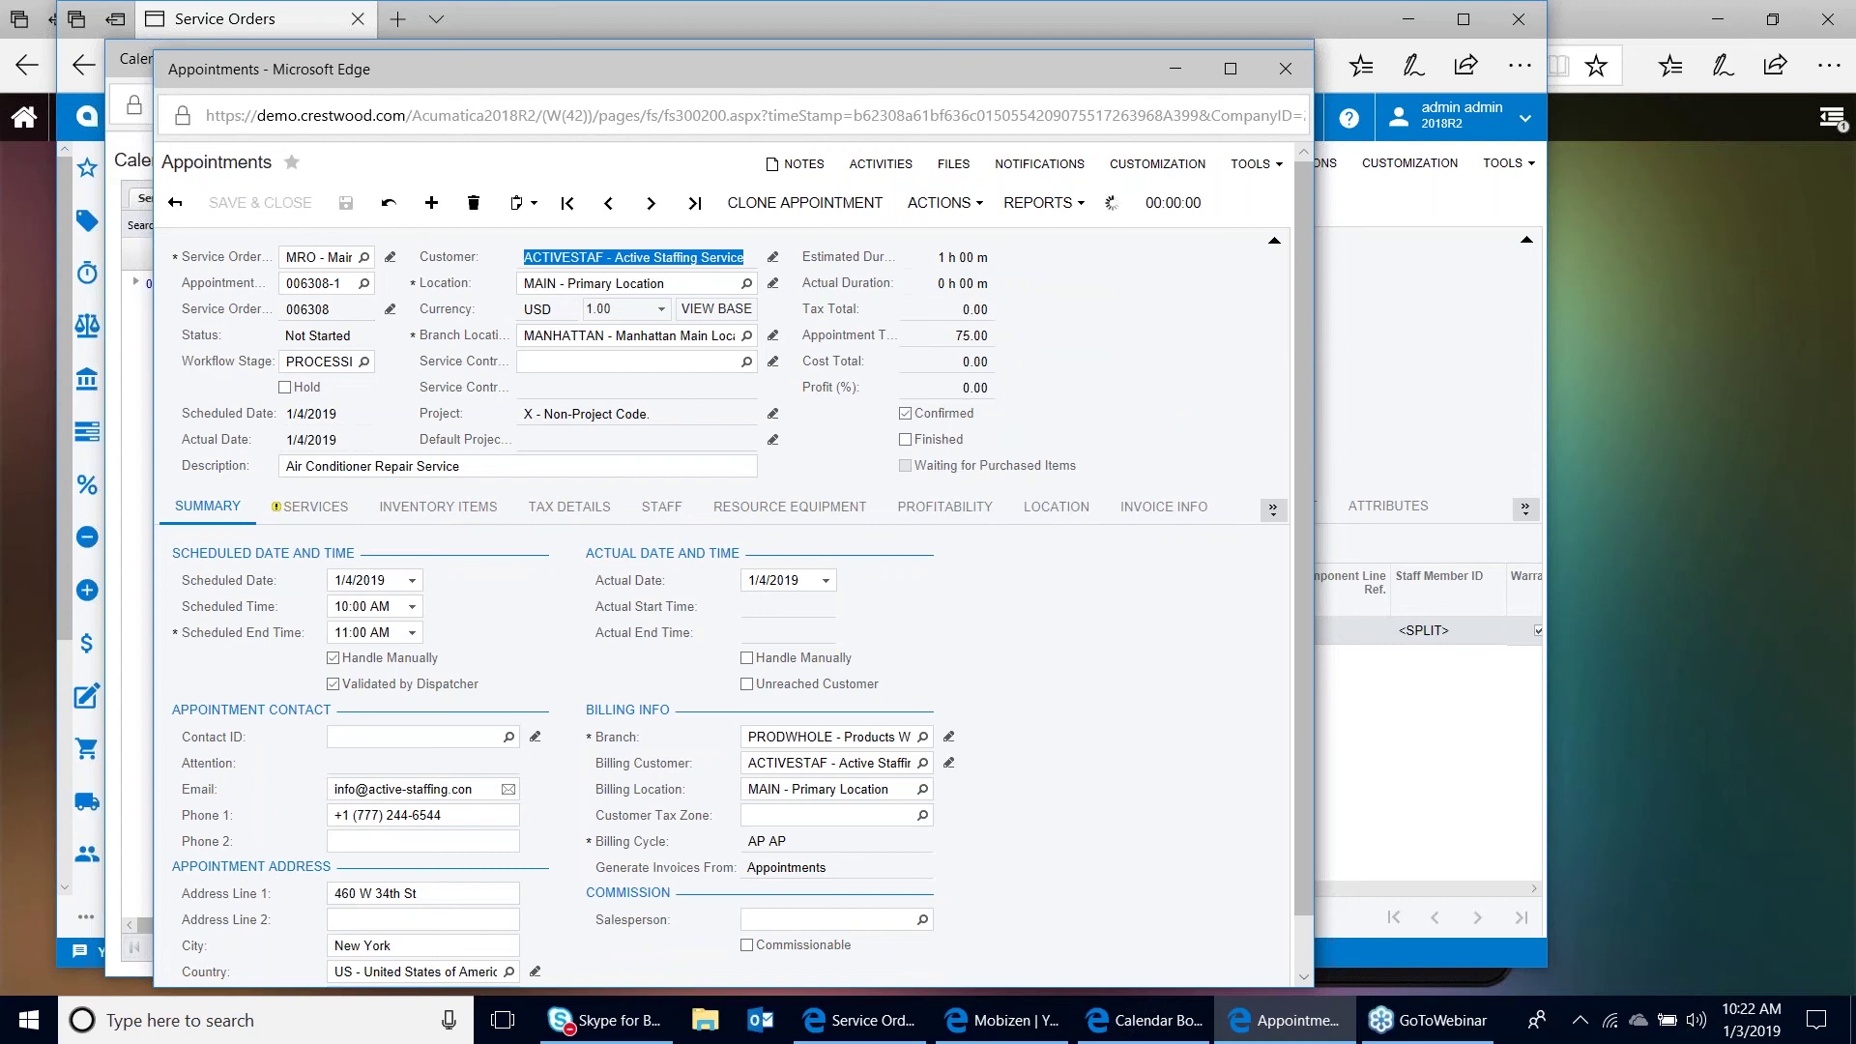
left_click(976, 211)
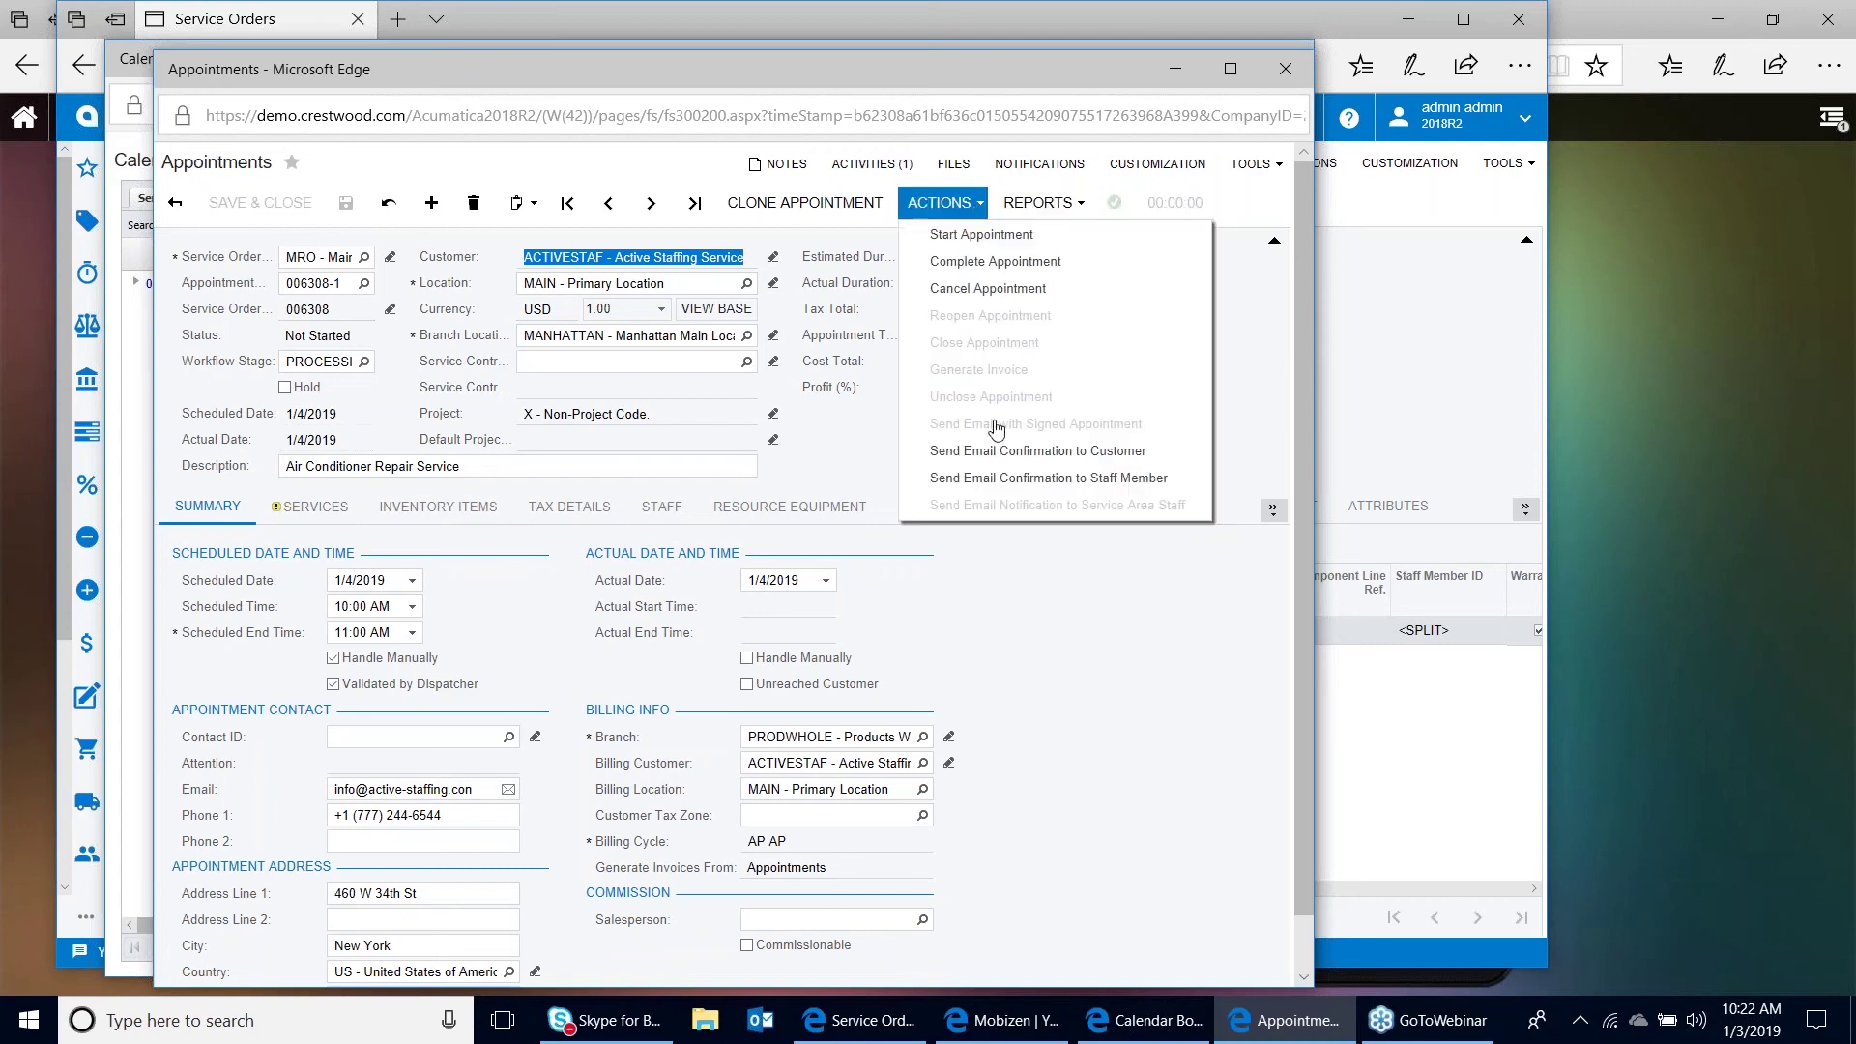
left_click(1007, 480)
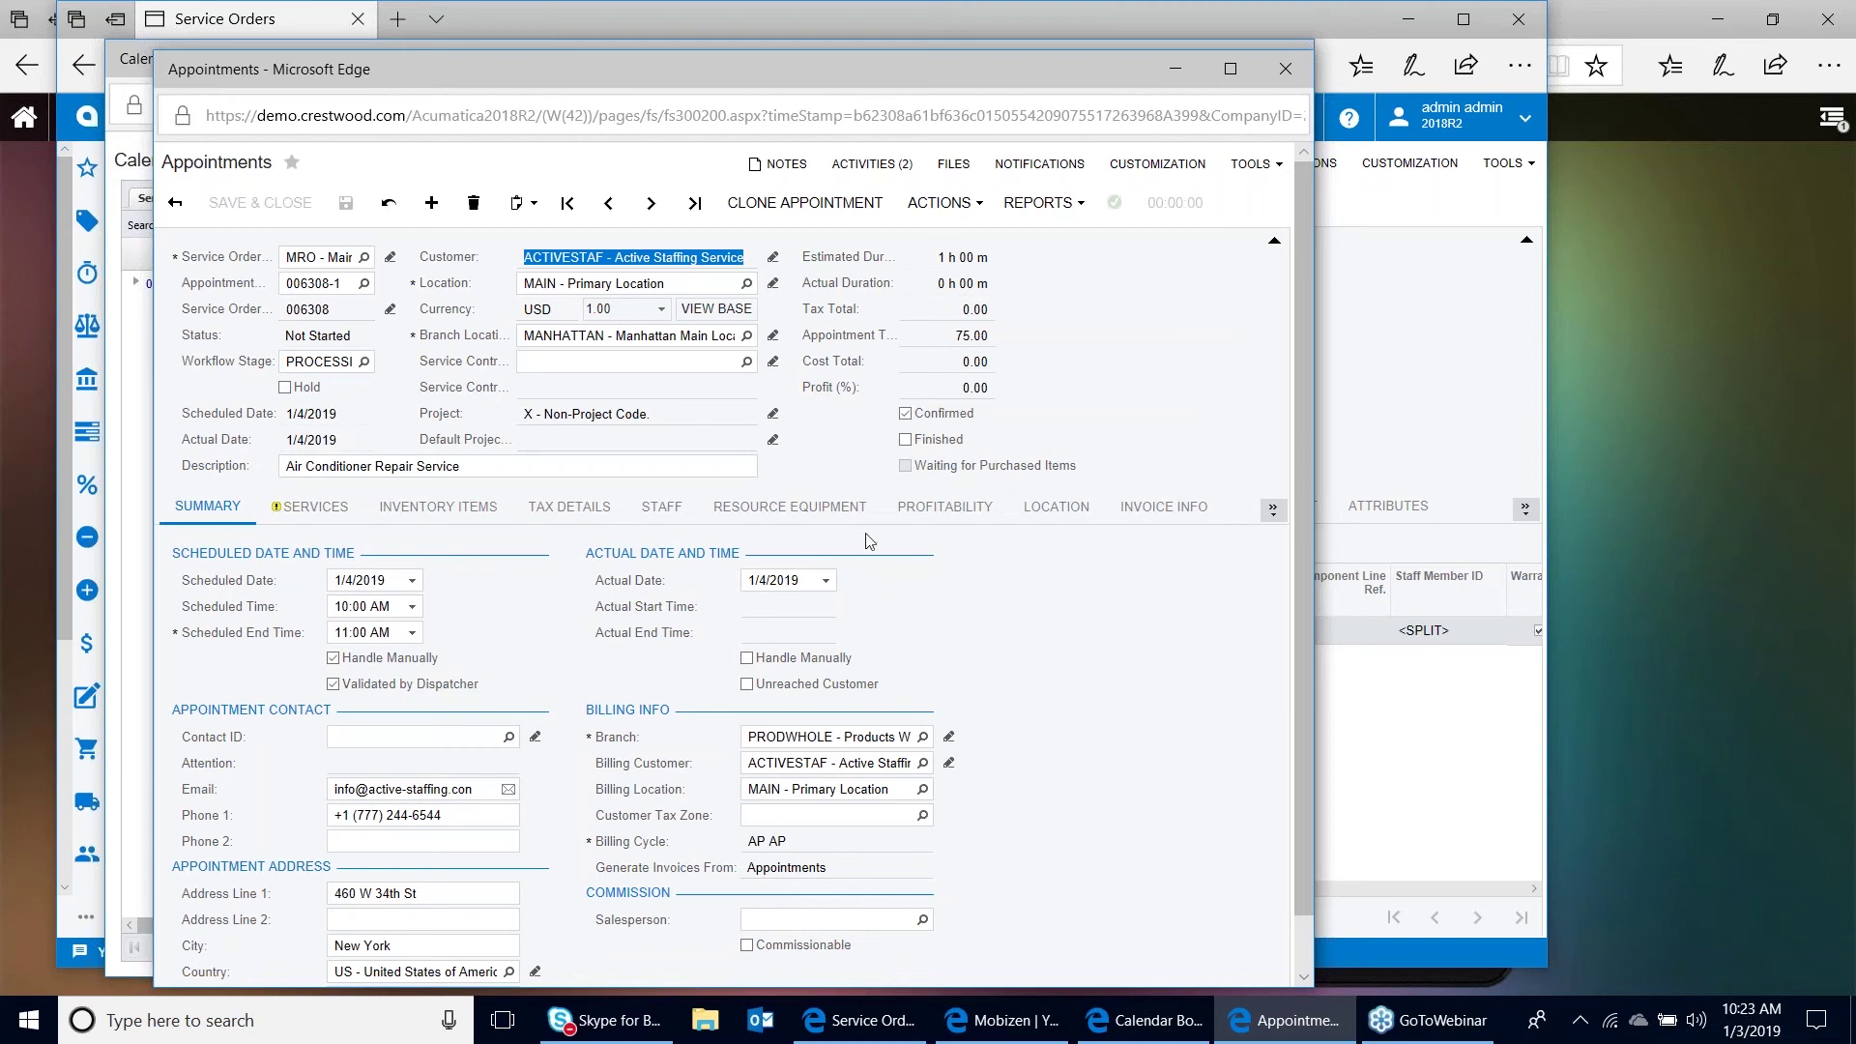
Close the appointment and Calendar Board windows and switch to the mirrored phone
left_click(1284, 75)
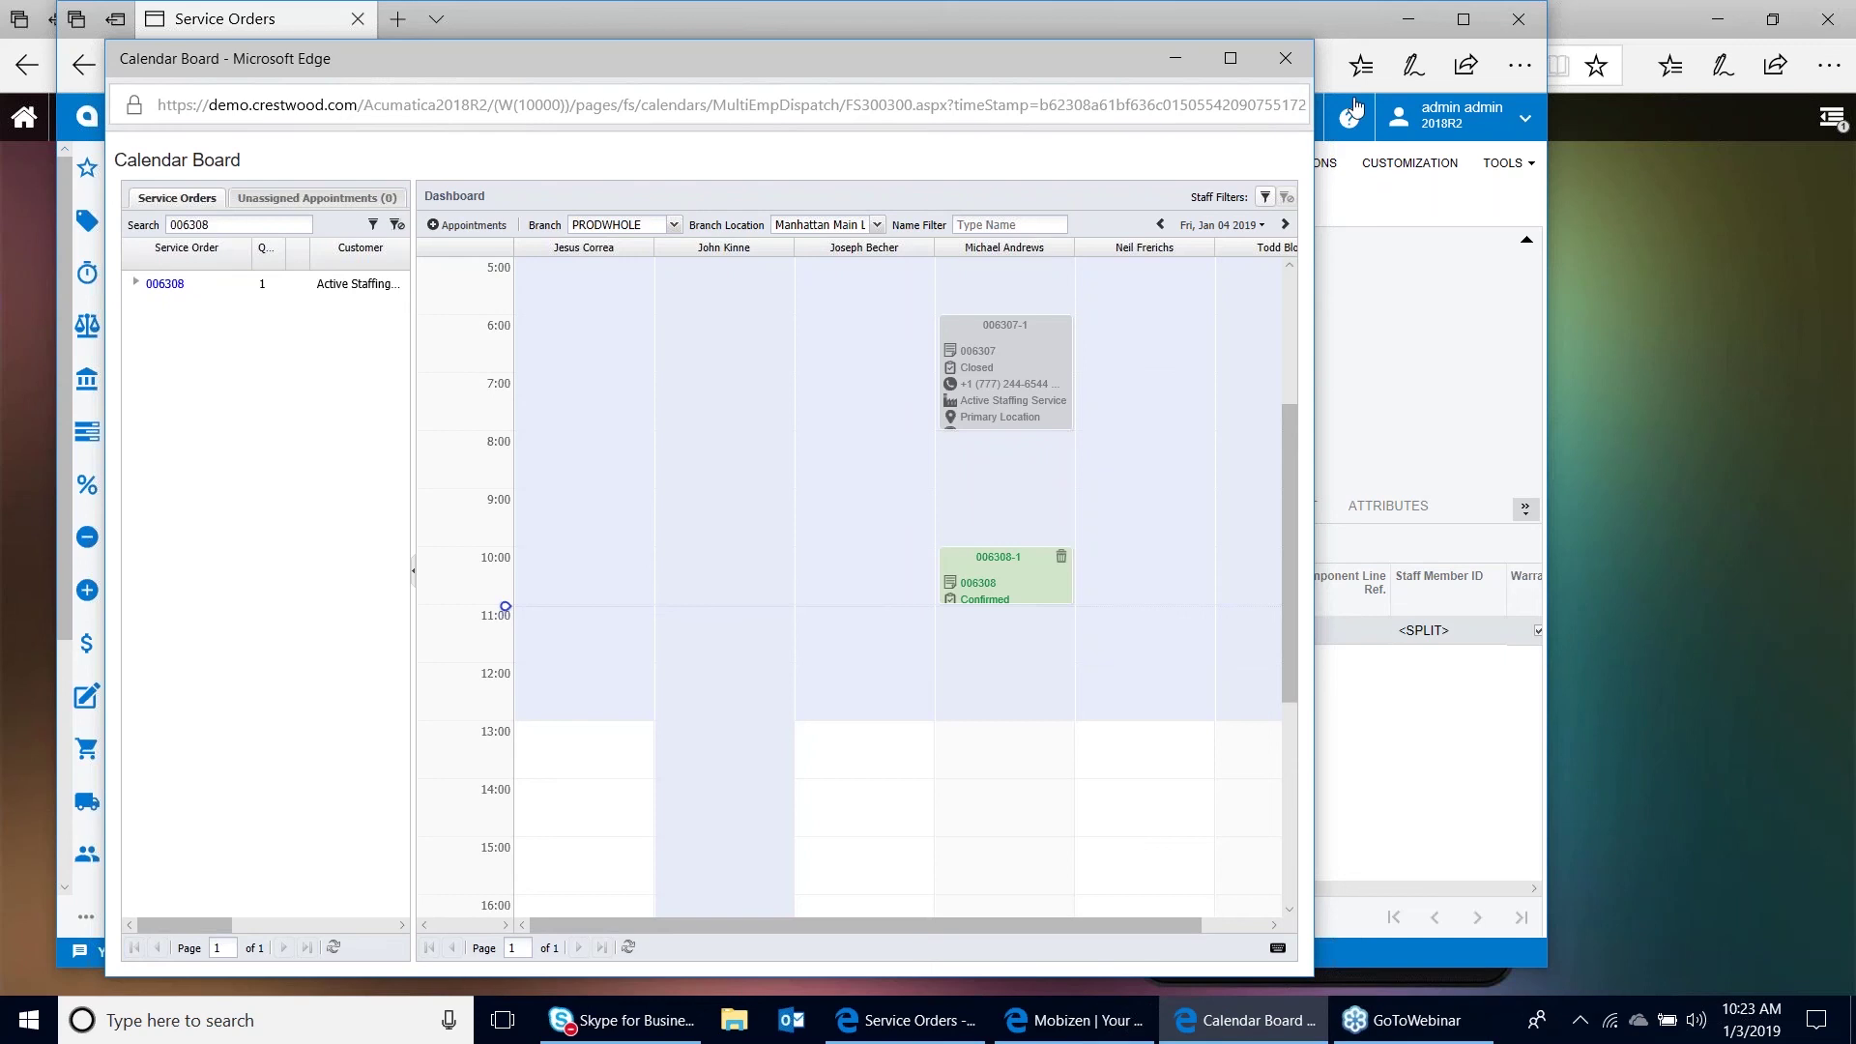
left_click(1290, 60)
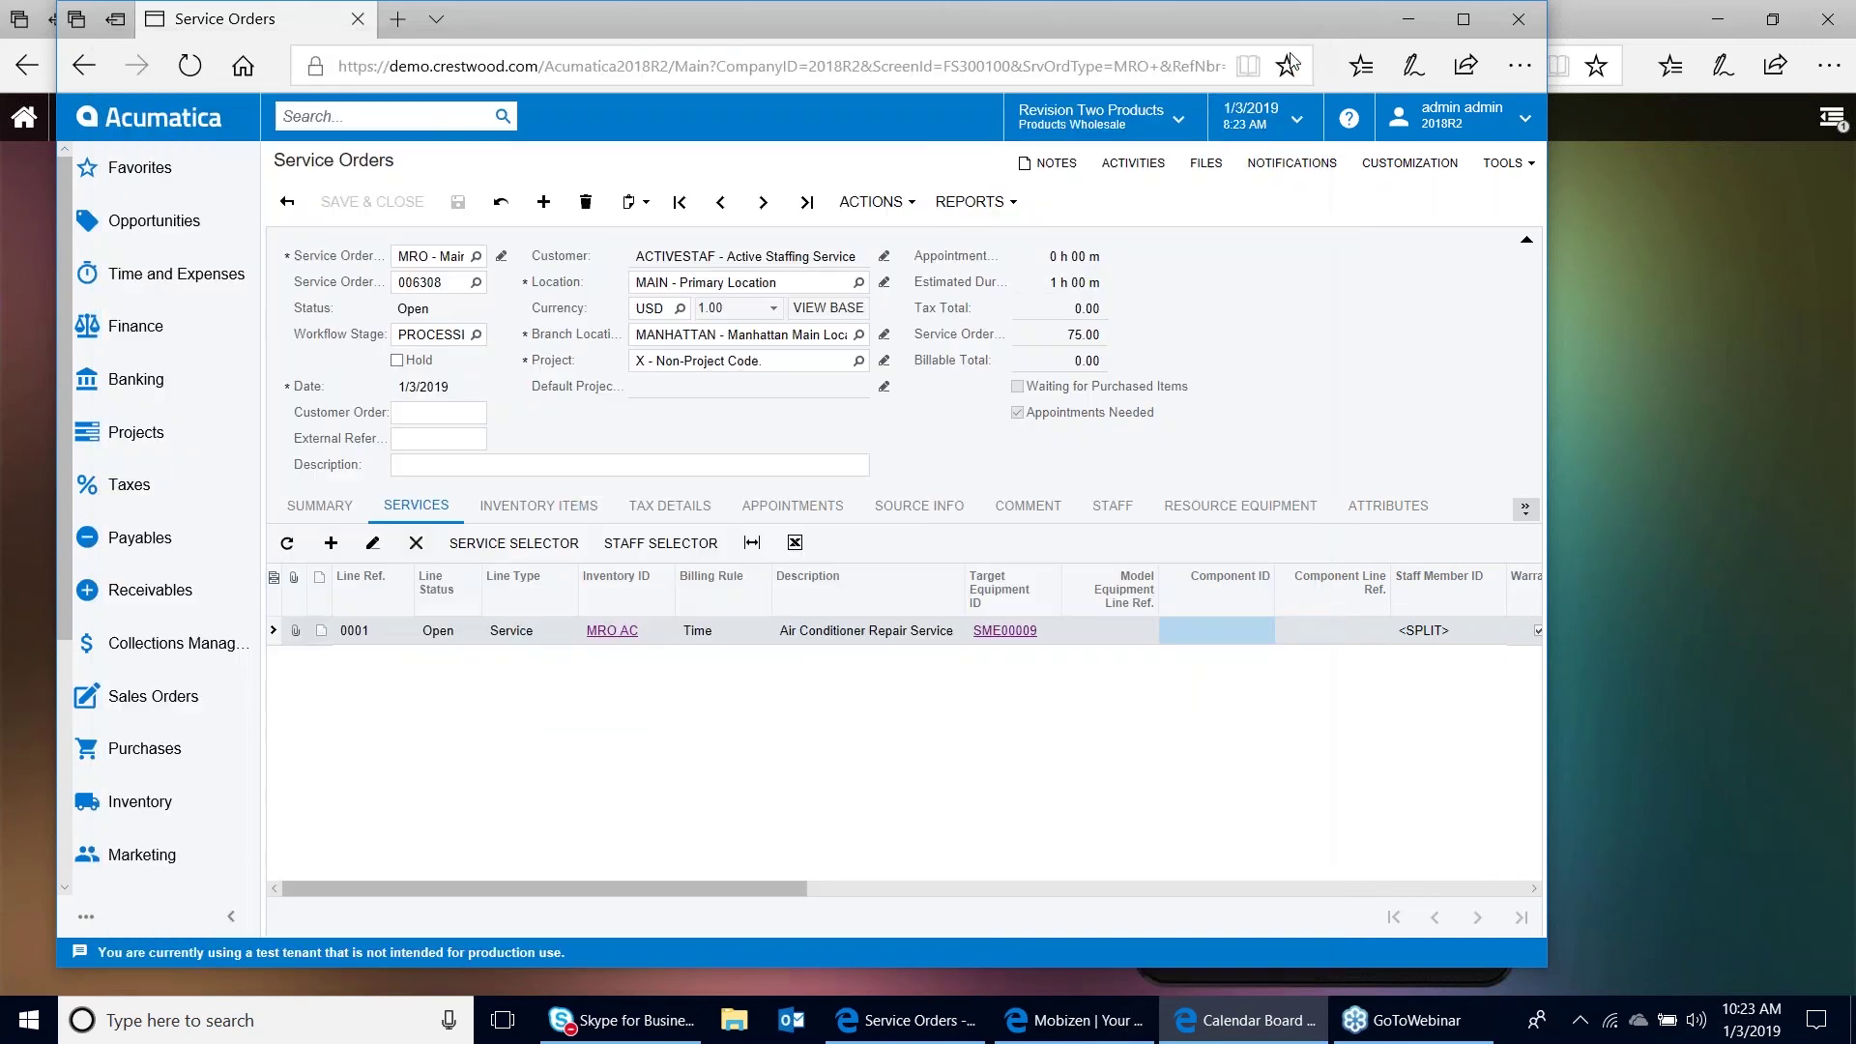
left_click(1141, 1027)
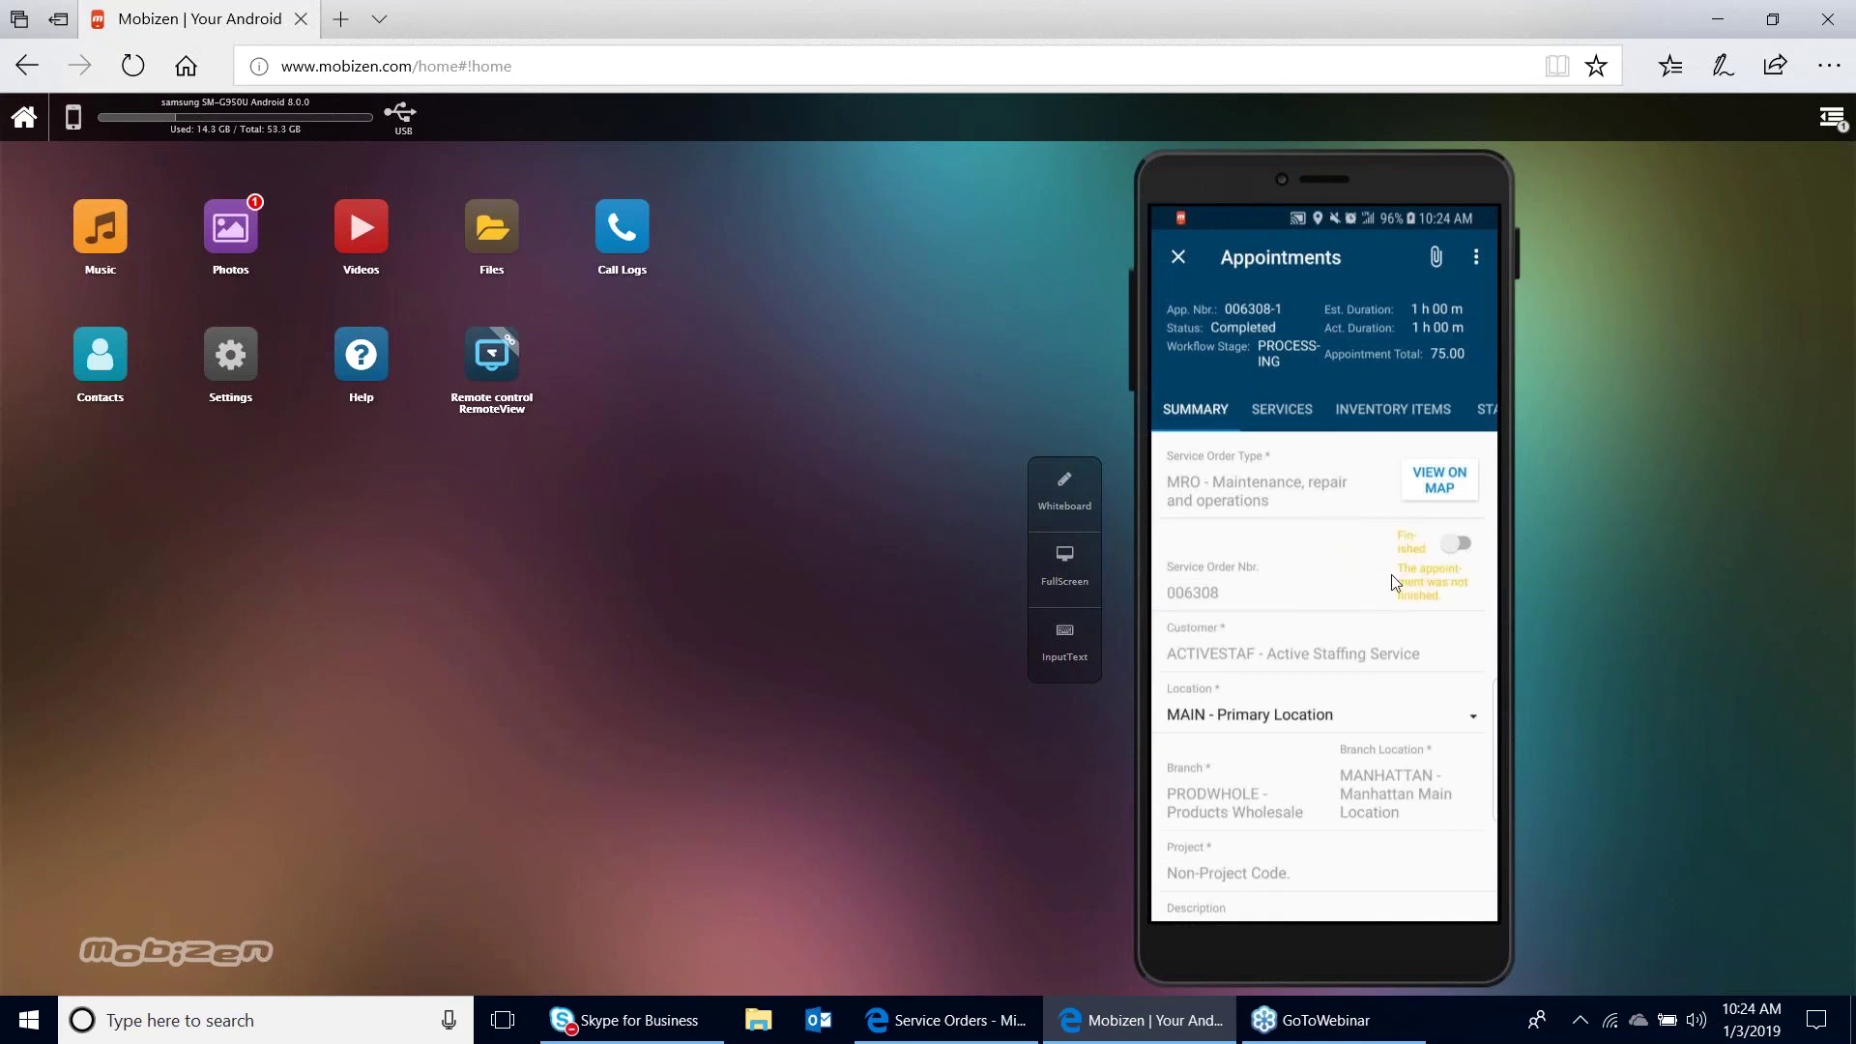
Bring the Acumatica service order 006308 window back to the front
left_click(983, 1023)
Open the Calendar Board for Friday, Jan 04 2019, showing appointment 006308-1 Completed
left_click(402, 118)
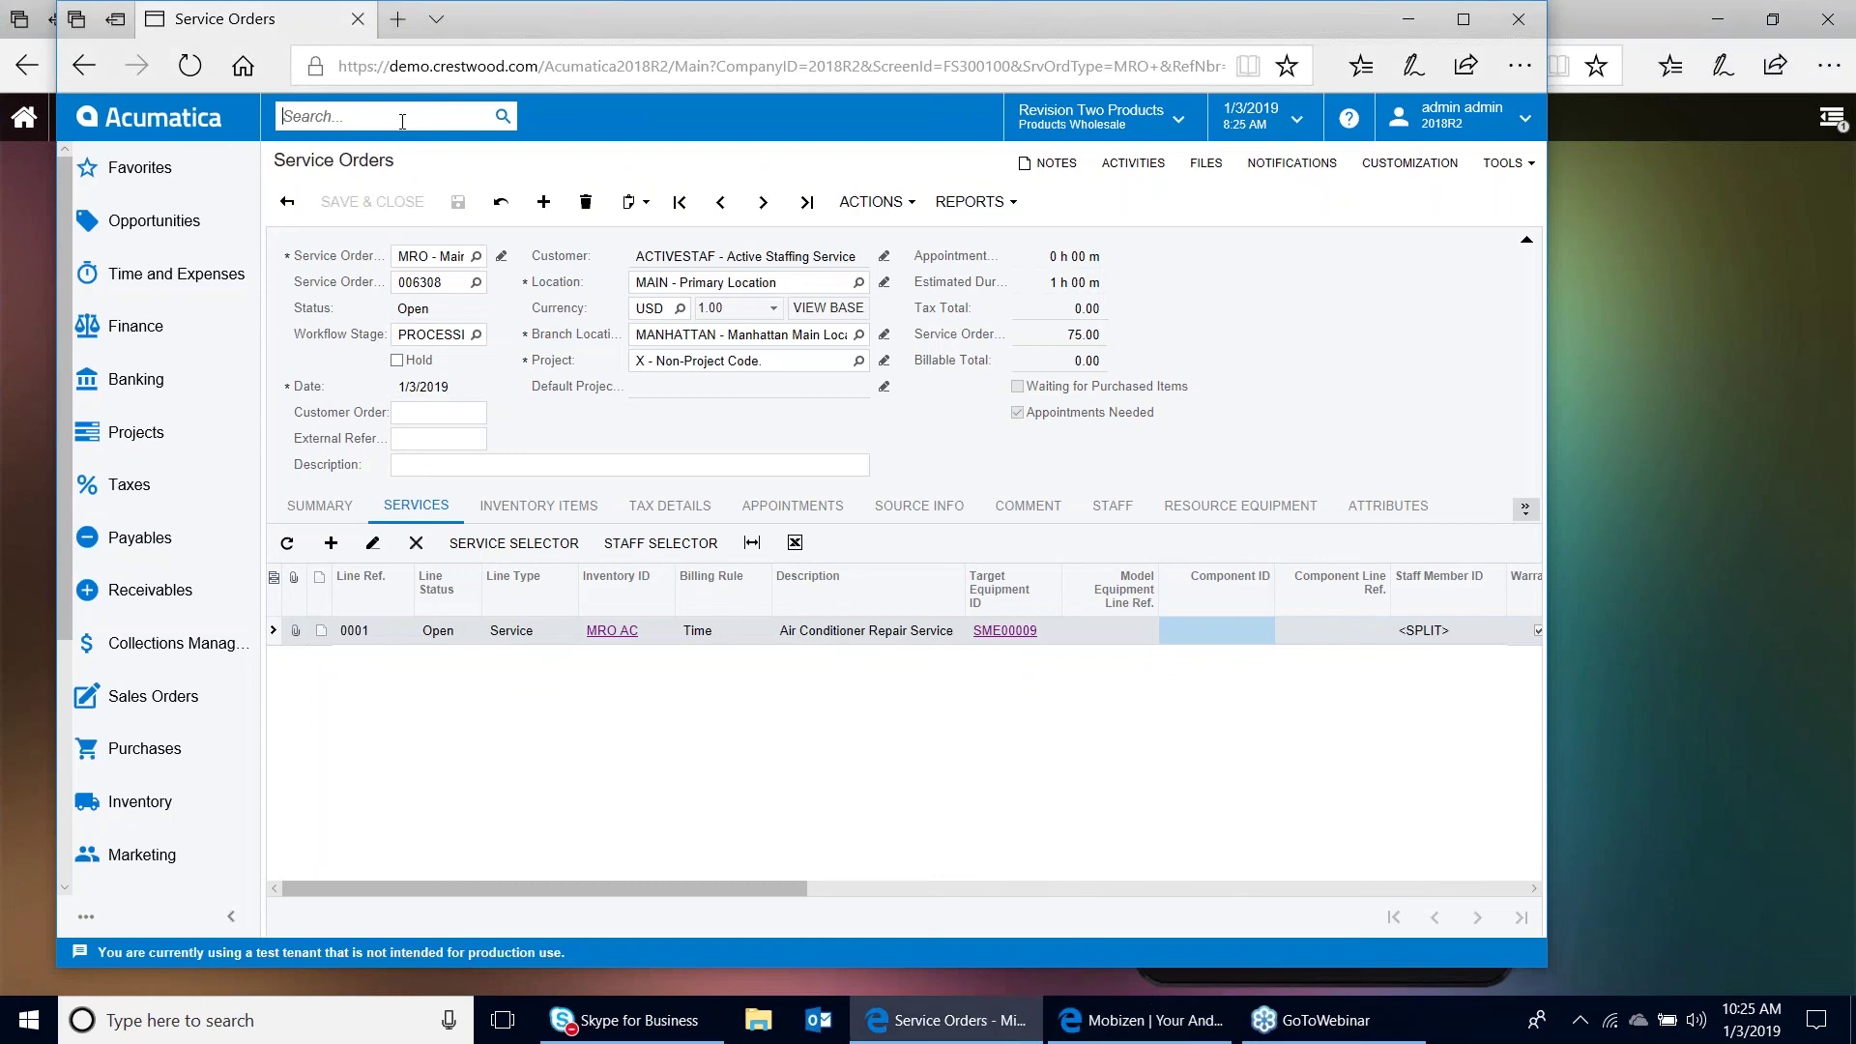
type("calendar")
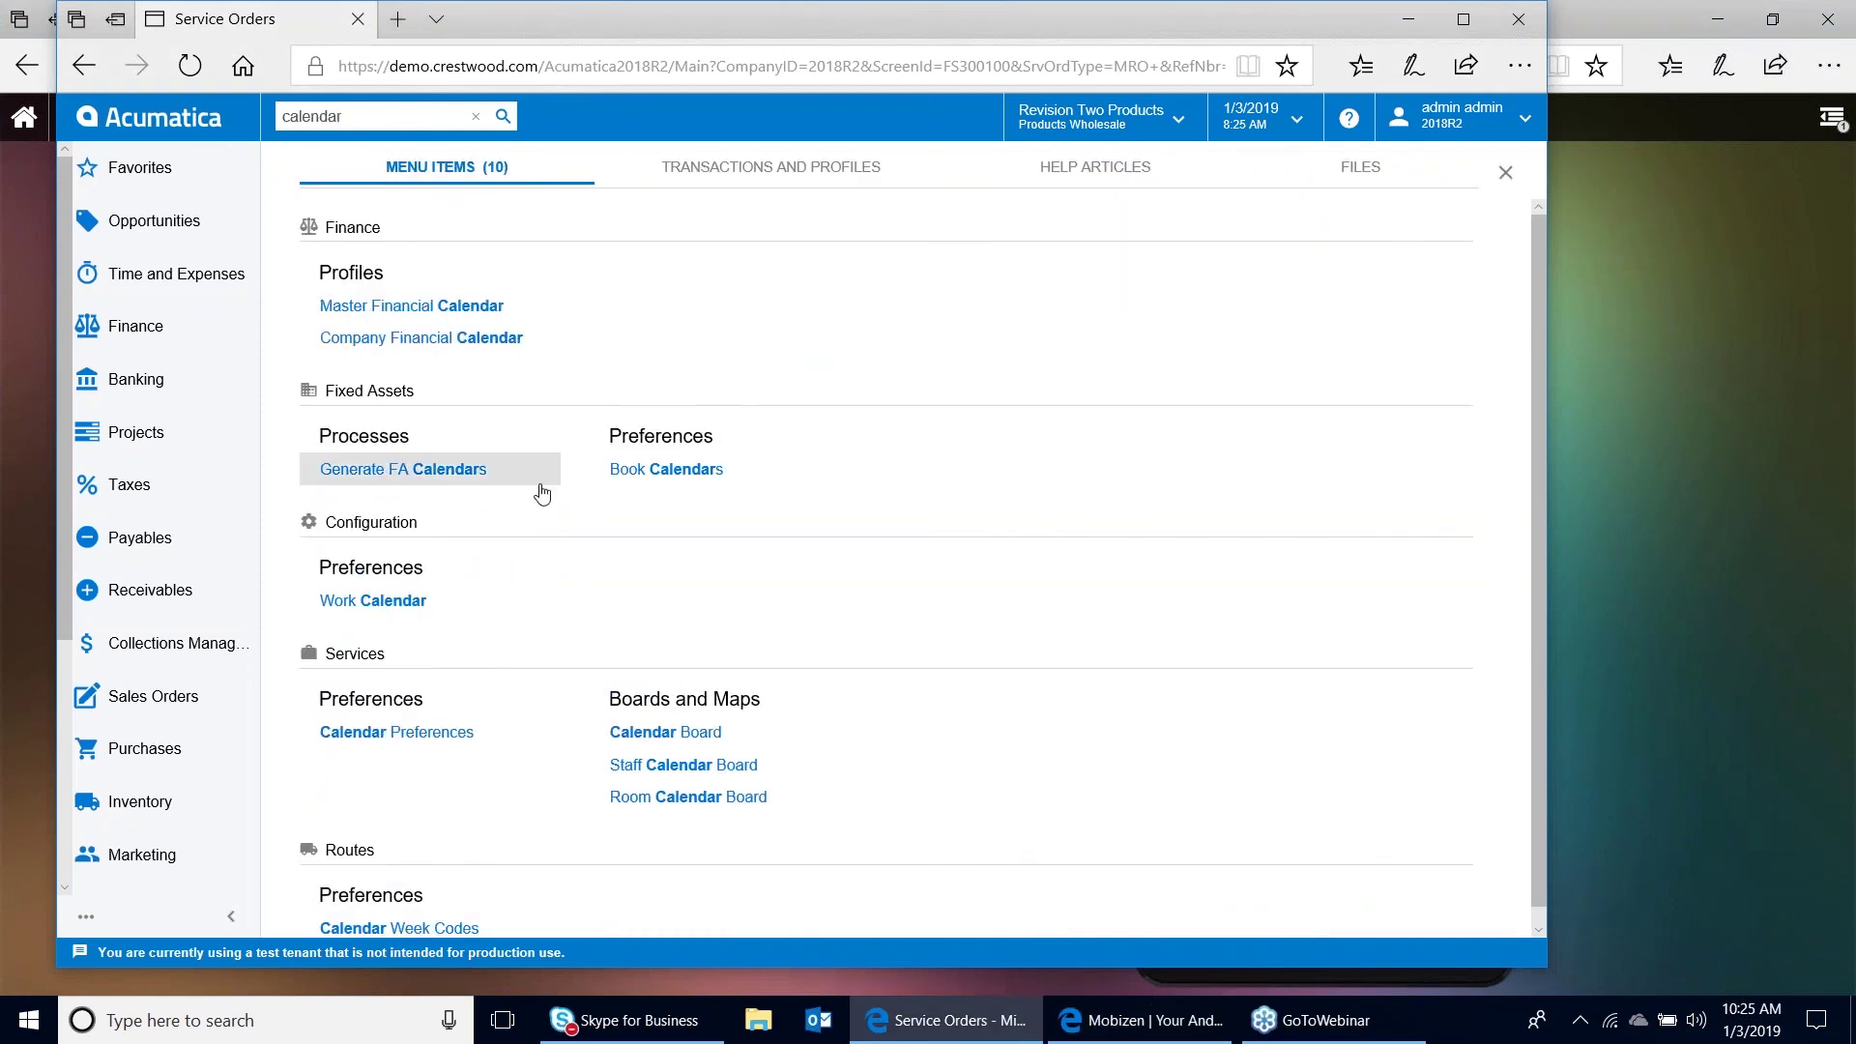
left_click(667, 732)
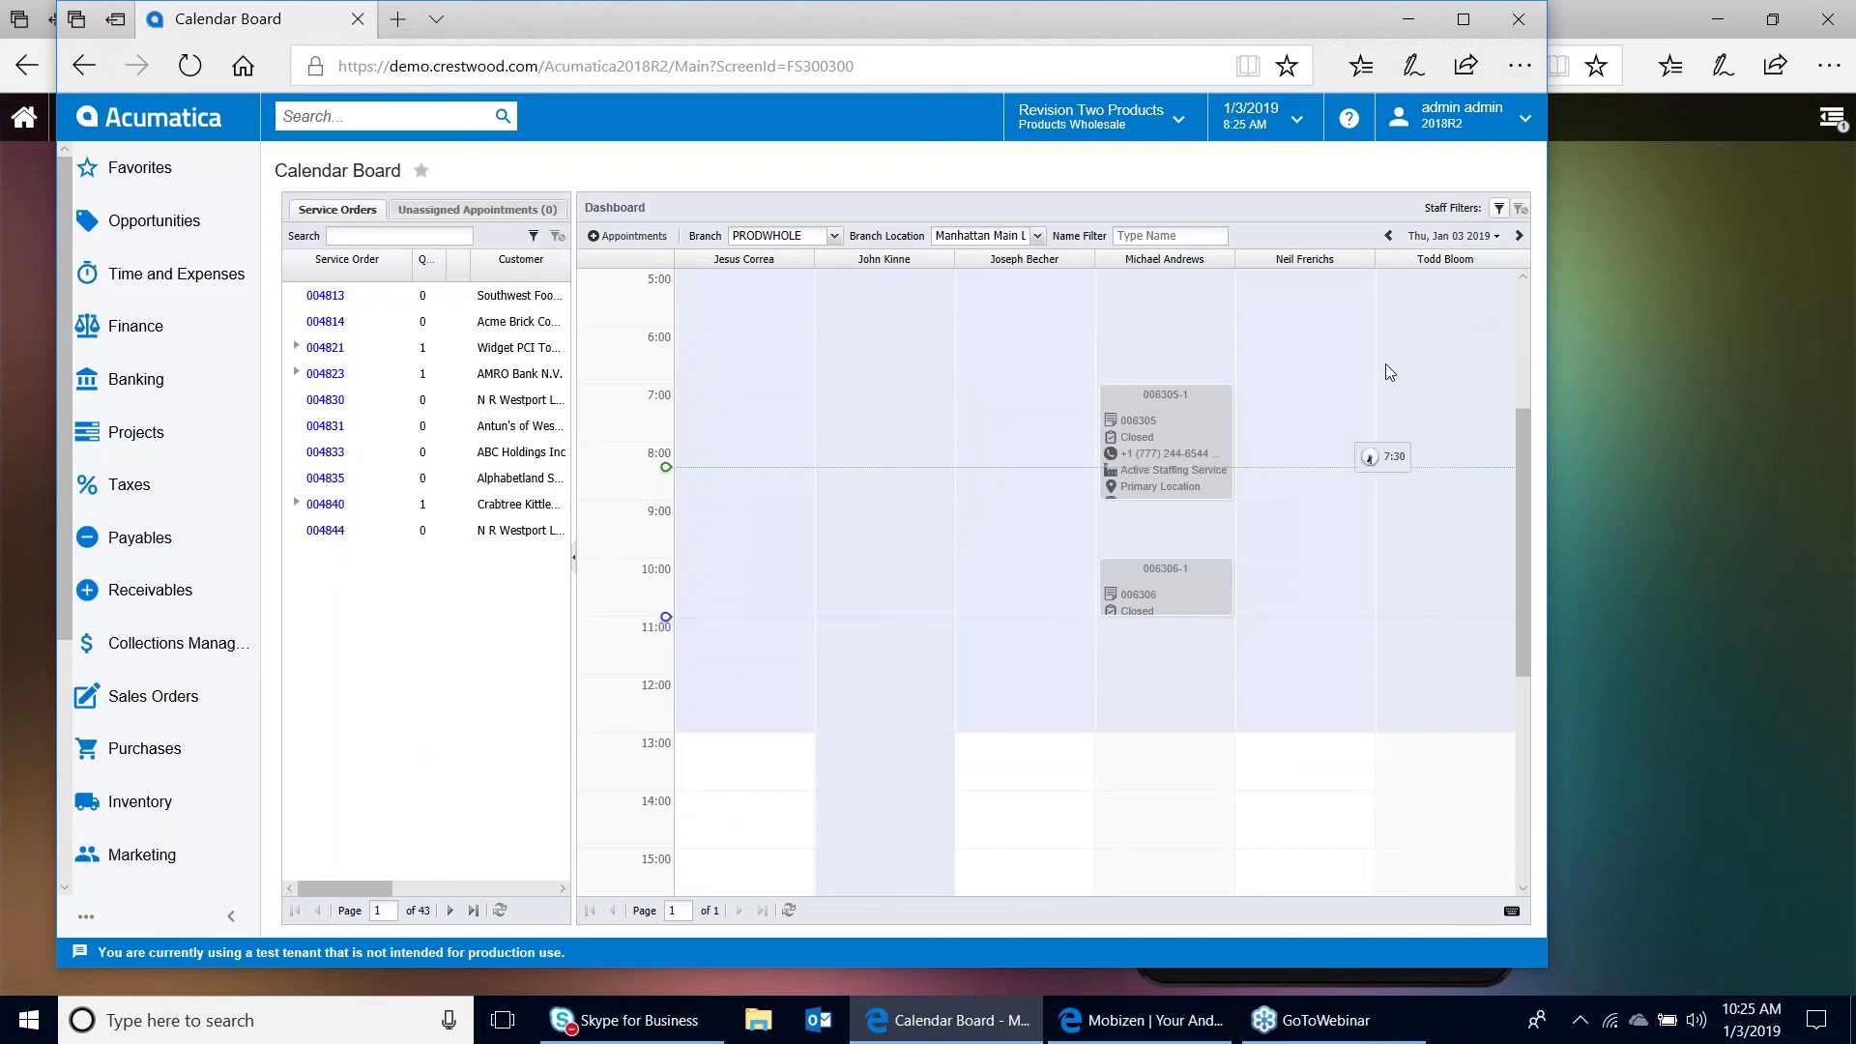
left_click(1519, 235)
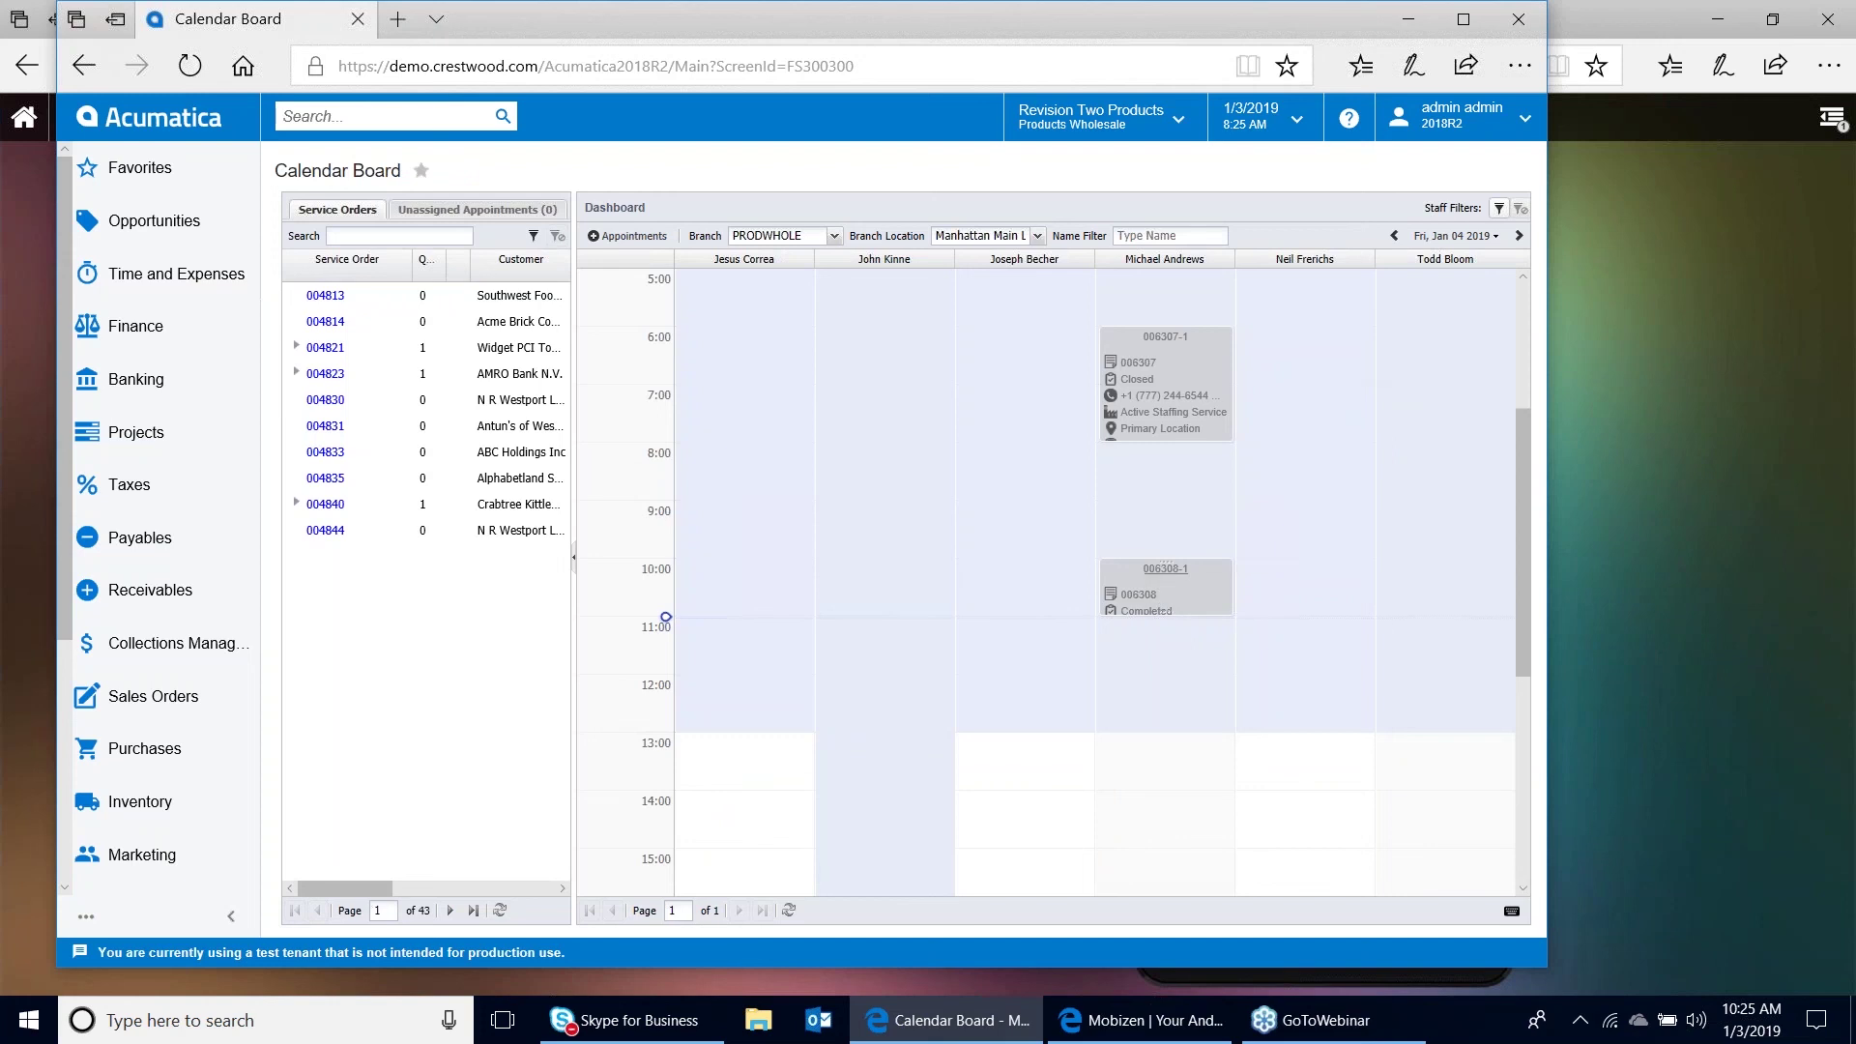
Close appointment 006308-1 with the Close Appointment action, recording actual times 8:23–9:23 AM
left_click(1165, 569)
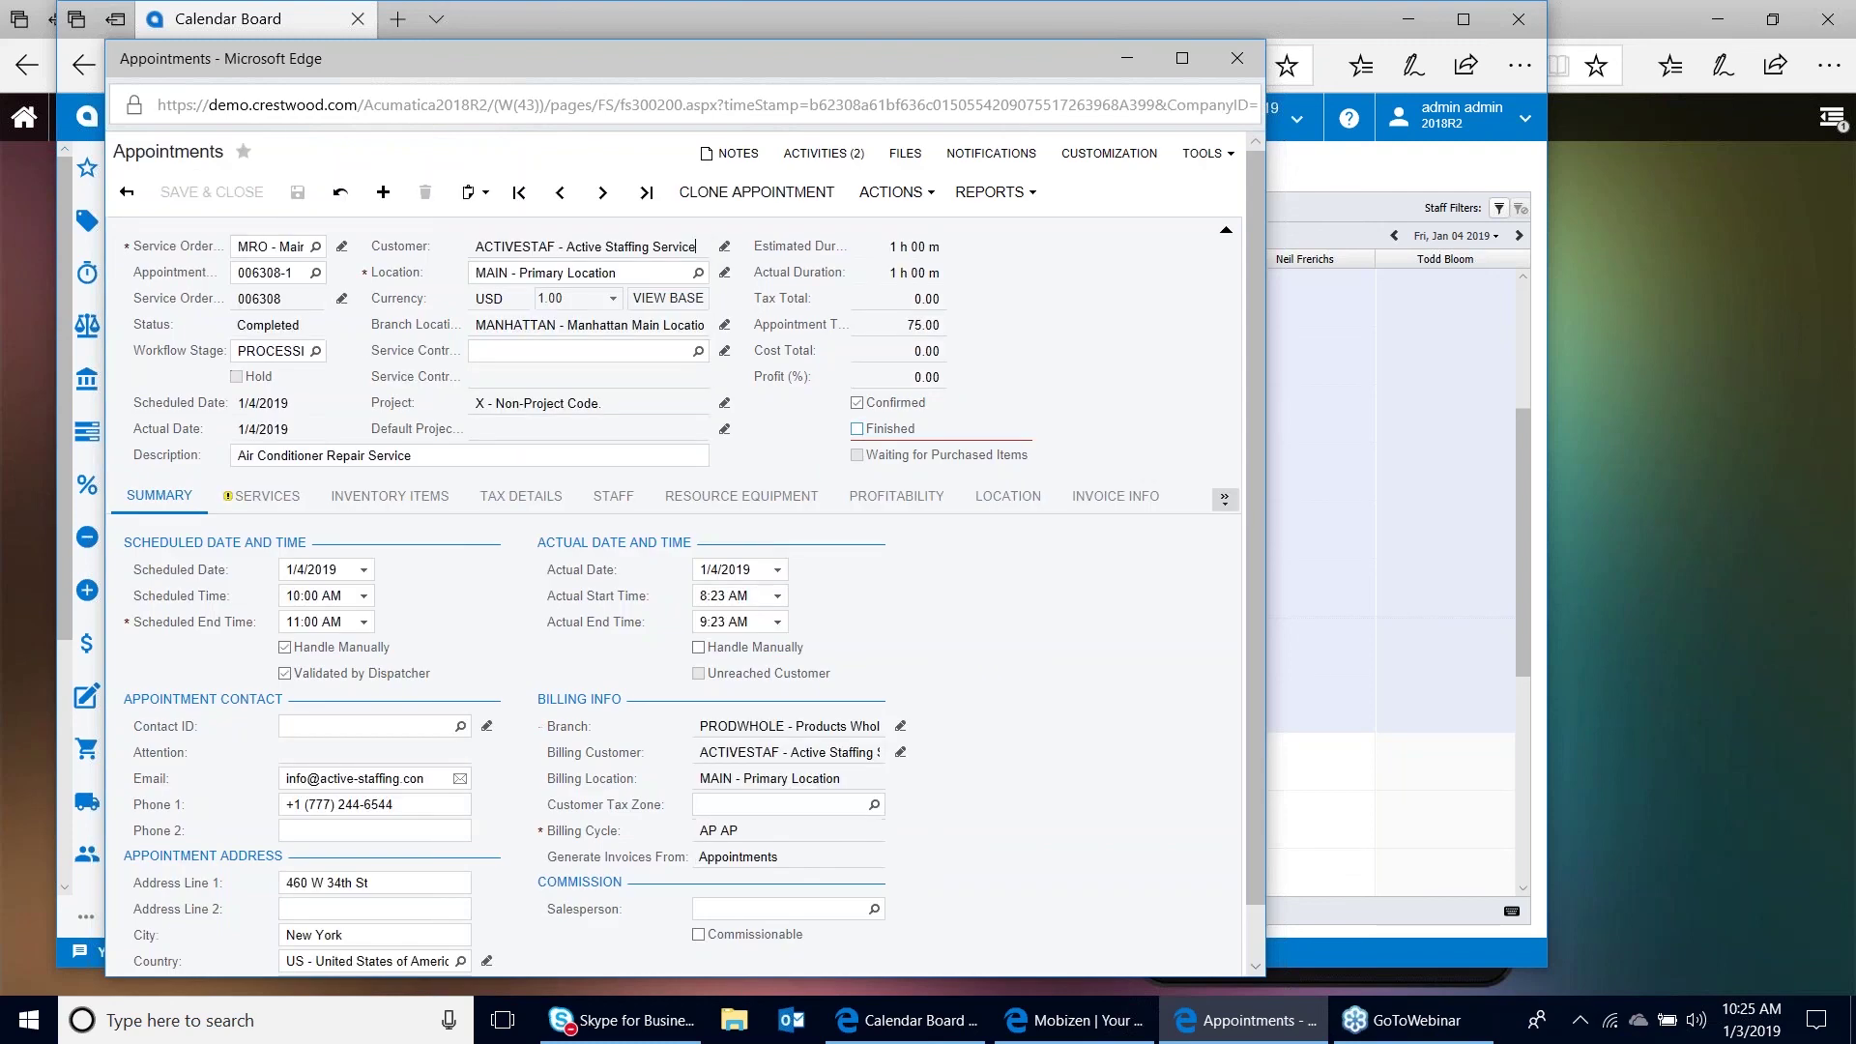
left_click(893, 192)
left_click(928, 334)
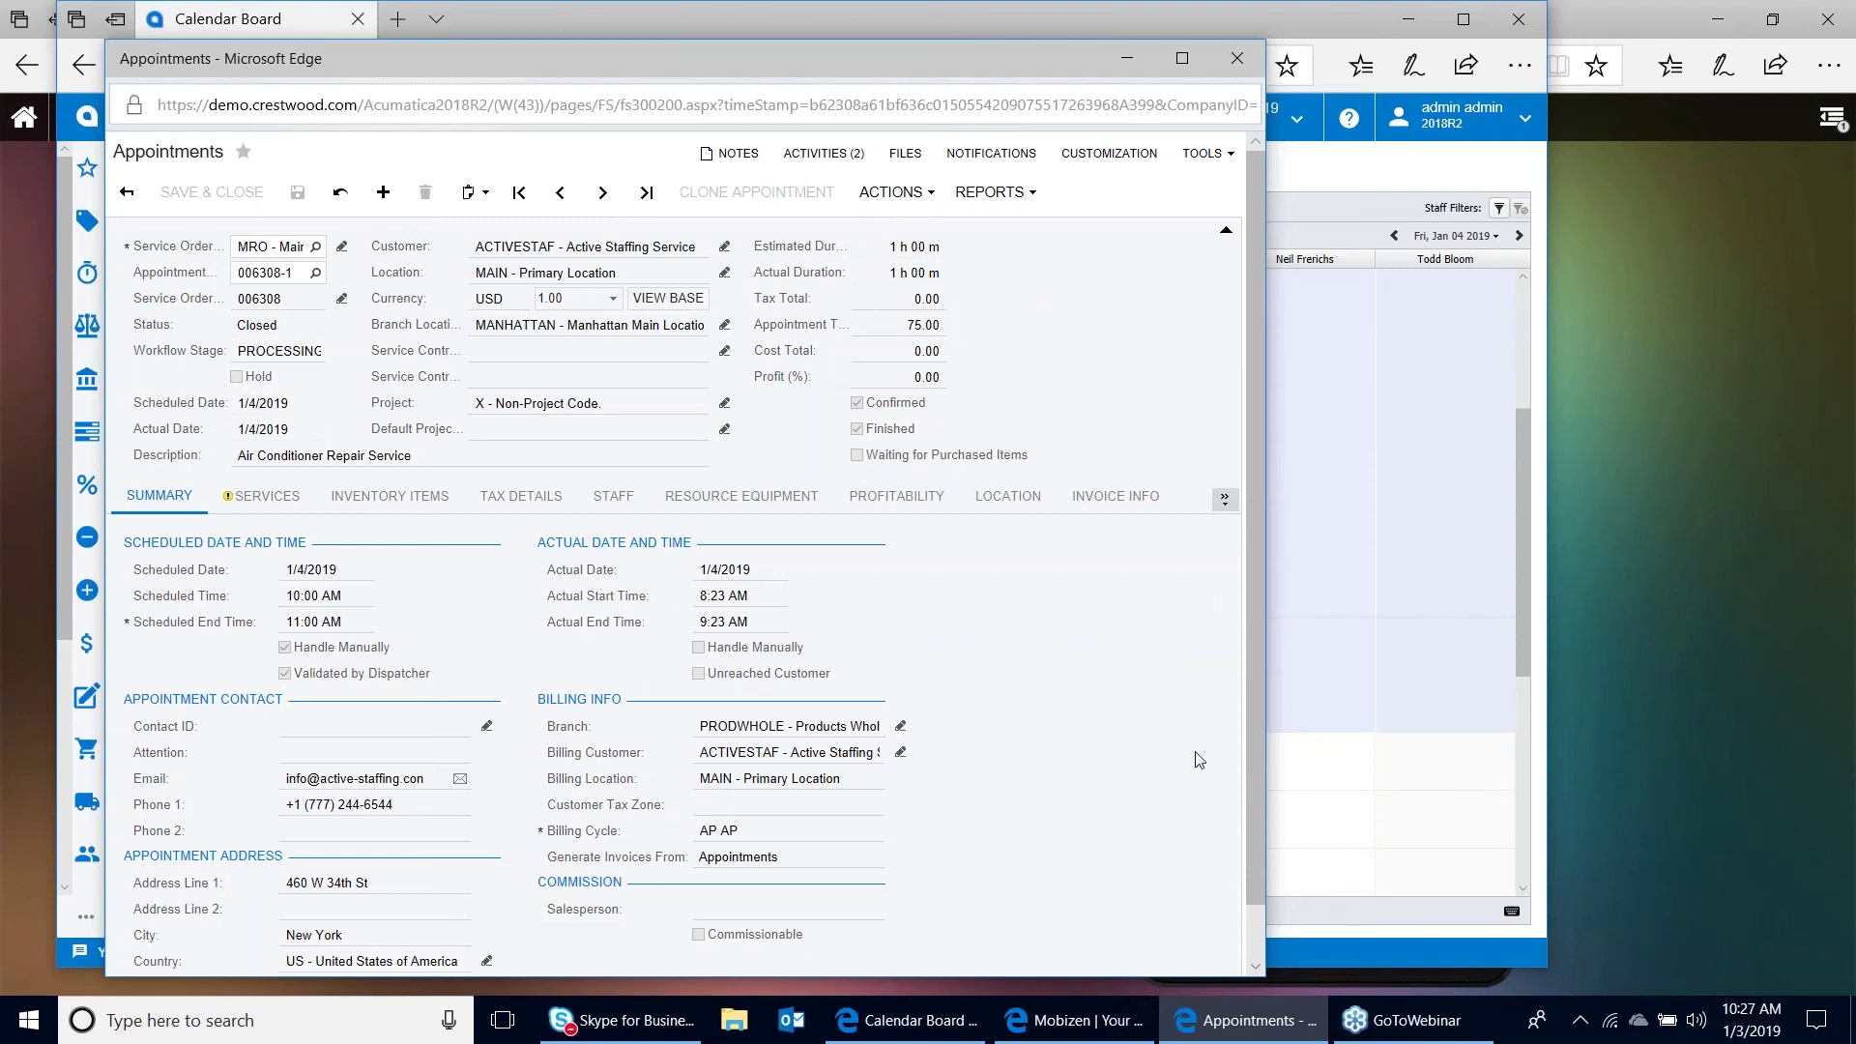
Bring the Mobizen phone mirror back to the front, showing completed appointment 006308-1
left_click(1095, 1039)
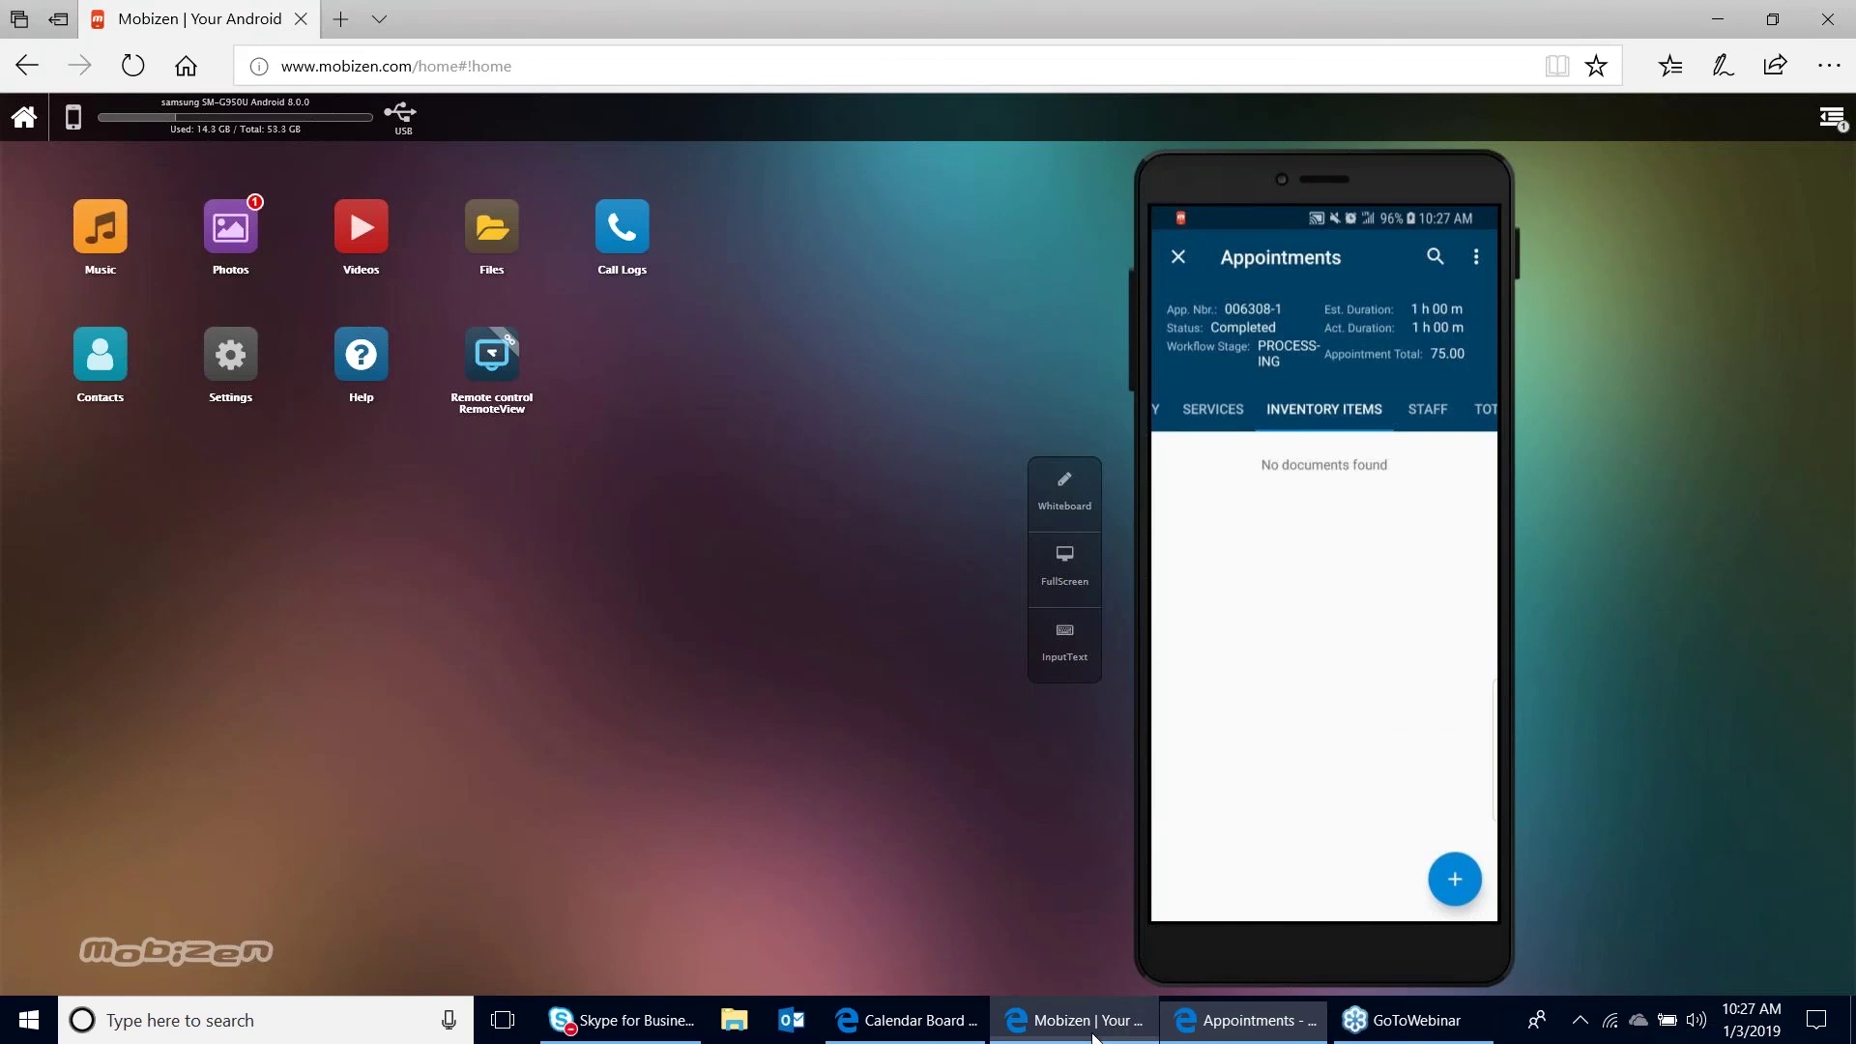